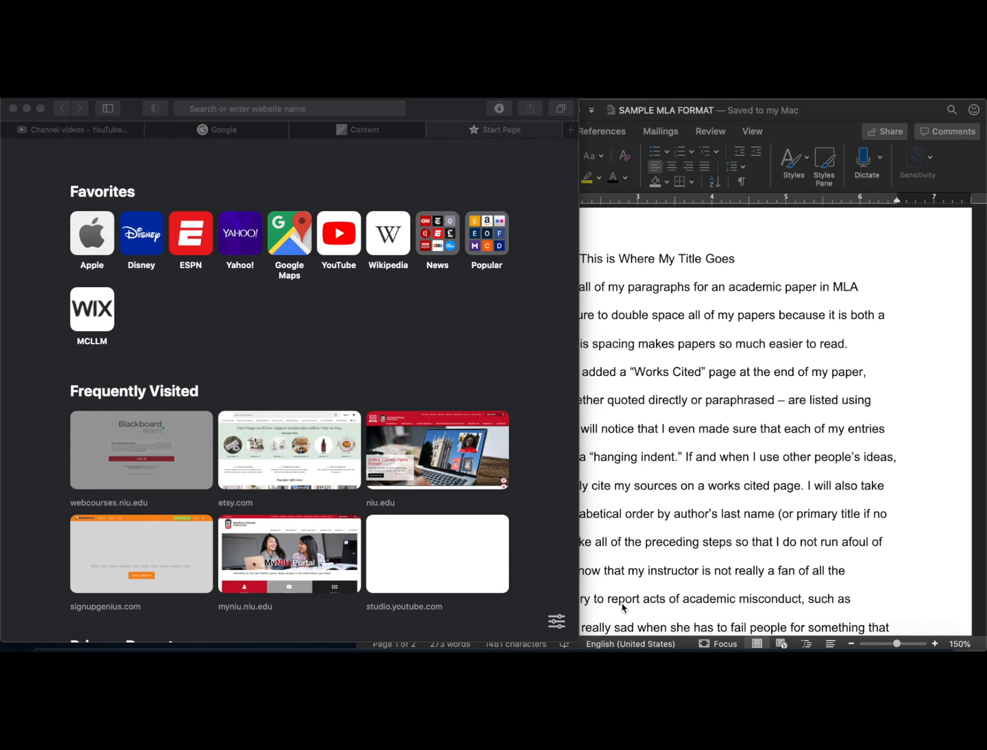
Switch to the Word document SAMPLE MLA FORMAT and look through its body paragraphs and Works Cited page.
{"action": "left_click", "coordinate": [766, 451]}
{"action": "scroll", "coordinate": [598, 473], "scroll_direction": "down", "scroll_amount": 5}
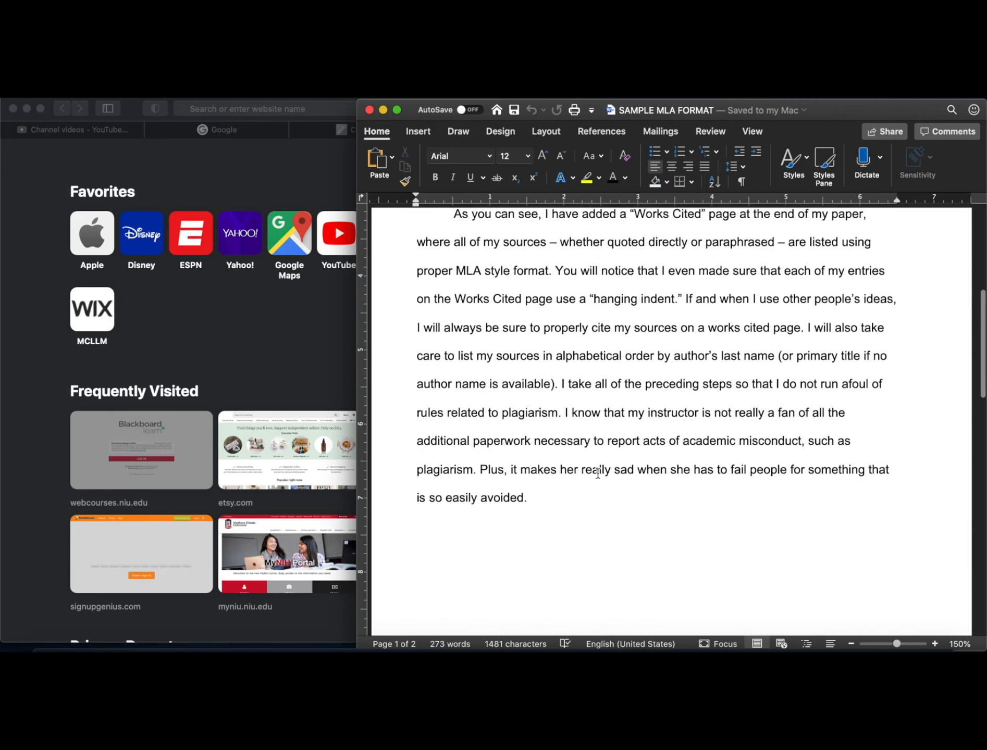
{"action": "scroll", "coordinate": [598, 473], "scroll_direction": "up", "scroll_amount": 10}
{"action": "scroll", "coordinate": [598, 473], "scroll_direction": "down", "scroll_amount": 15}
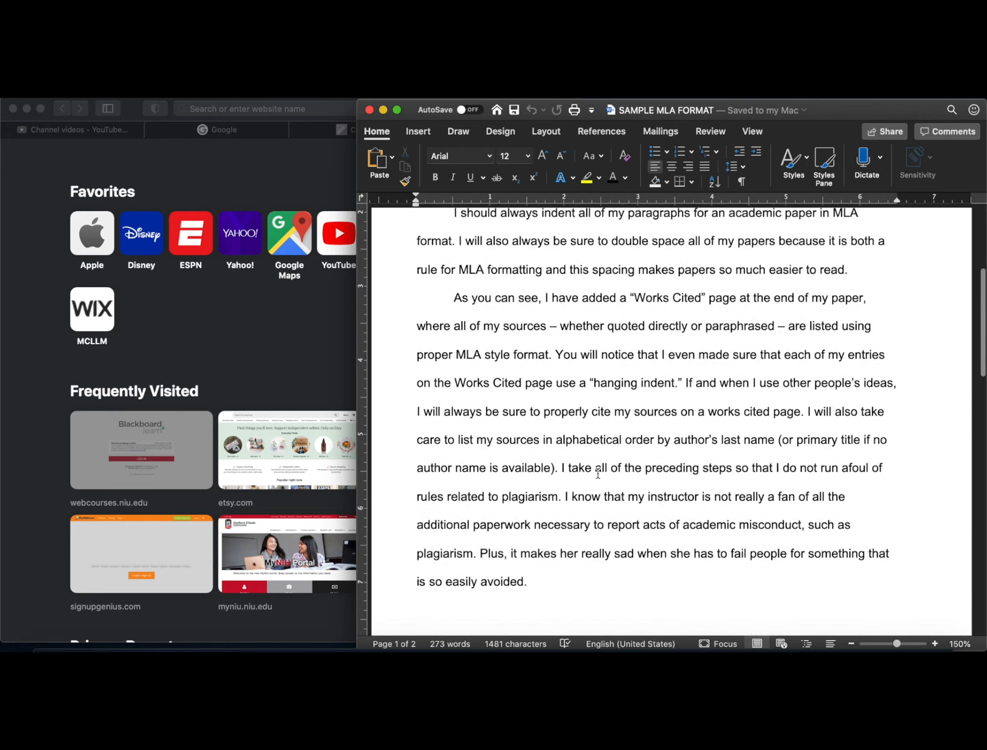
{"action": "scroll", "coordinate": [599, 473], "scroll_direction": "down", "scroll_amount": 3}
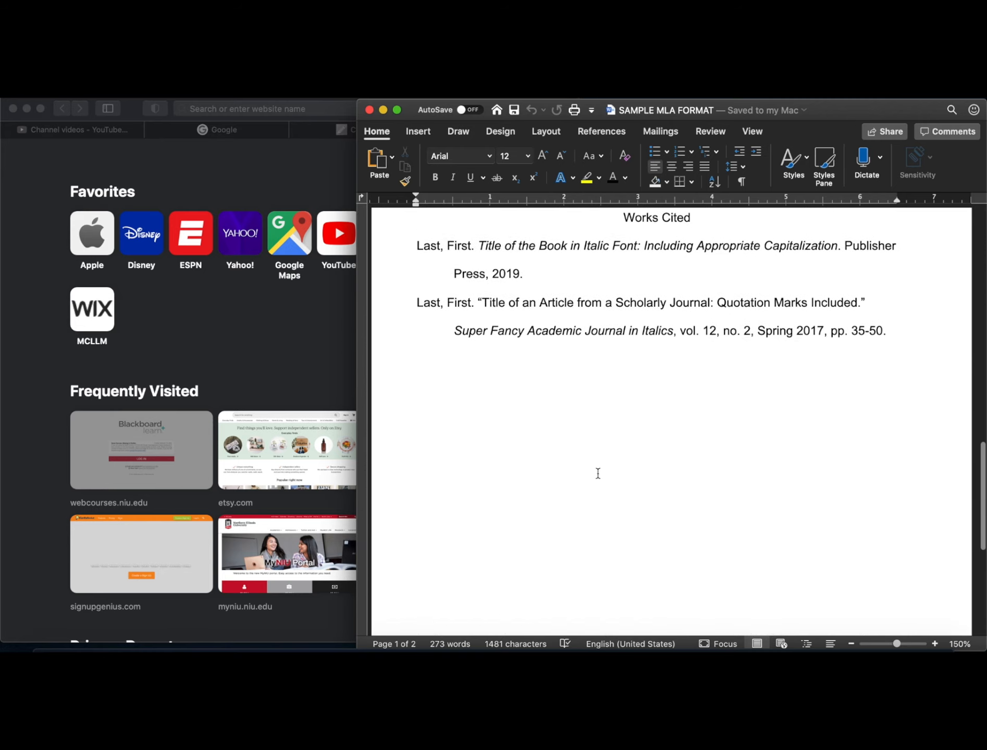
{"action": "scroll", "coordinate": [628, 344], "scroll_direction": "up", "scroll_amount": 10}
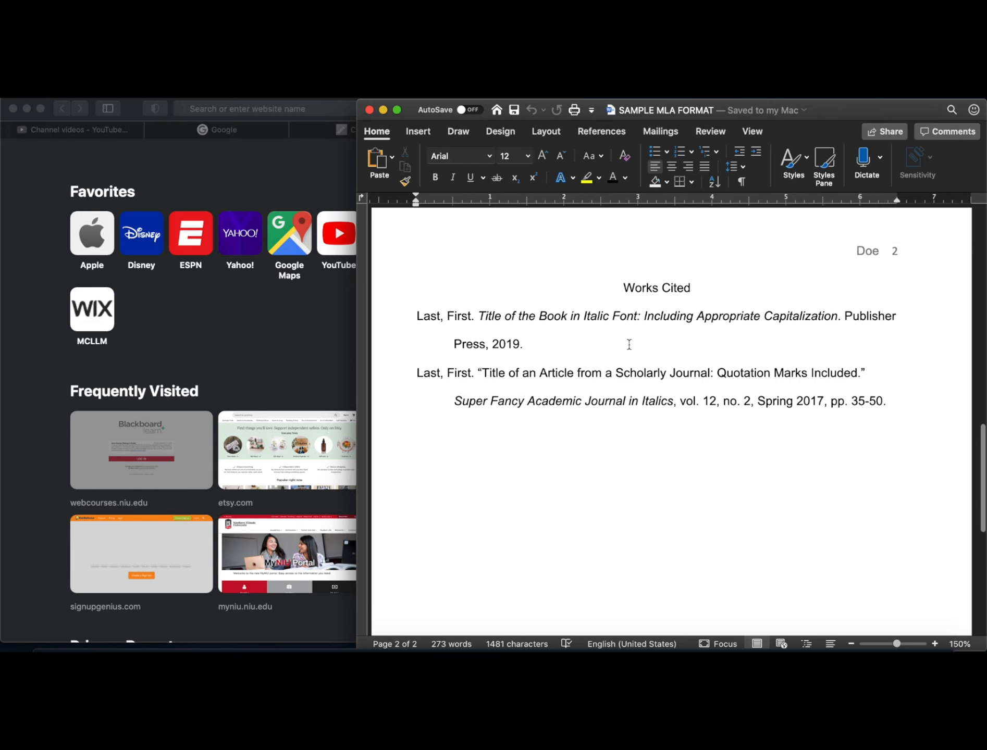
{"action": "scroll", "coordinate": [629, 344], "scroll_direction": "up", "scroll_amount": 5}
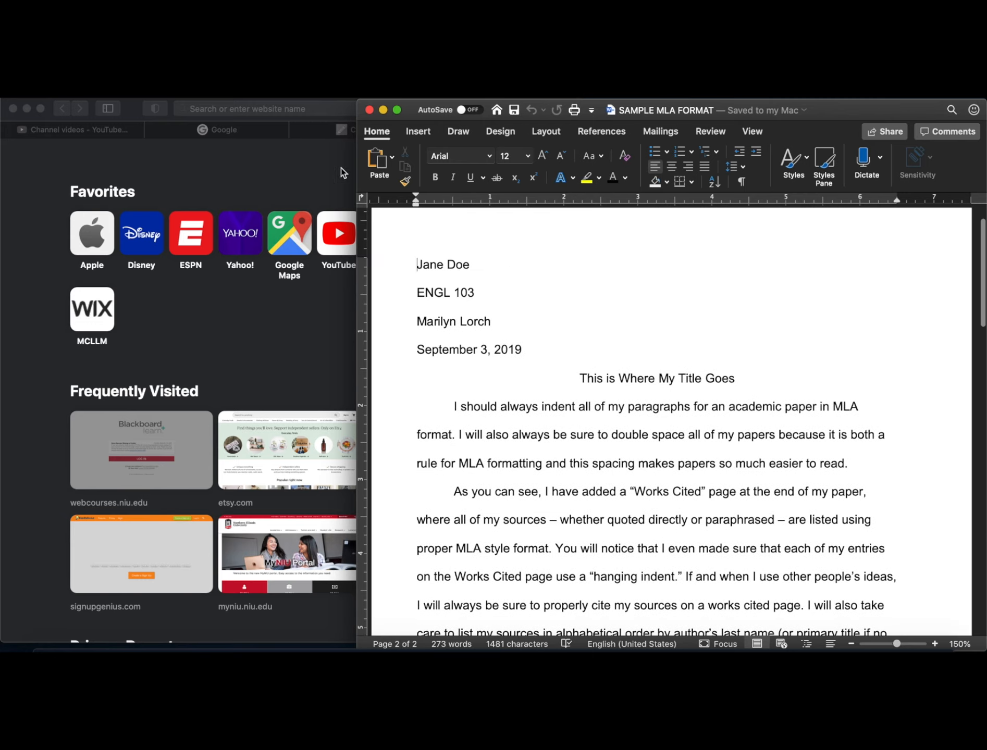
Switch to the Safari browser and search Google for "Elle Woods wearing pink".
{"action": "left_click", "coordinate": [225, 108]}
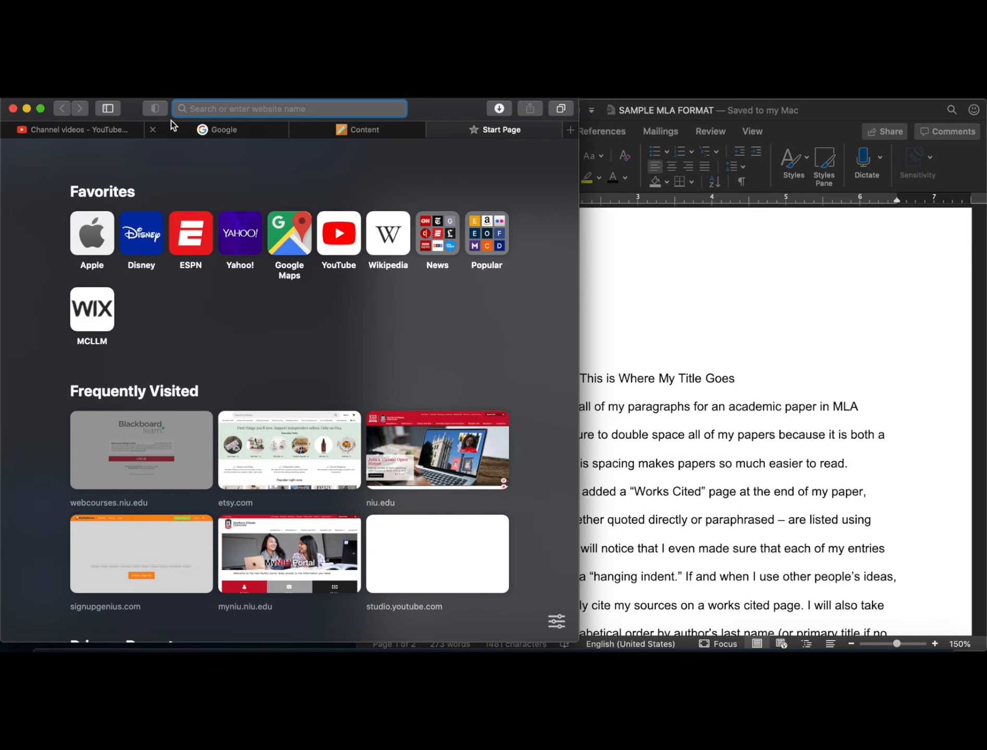
{"action": "mouse_move", "coordinate": [294, 133]}
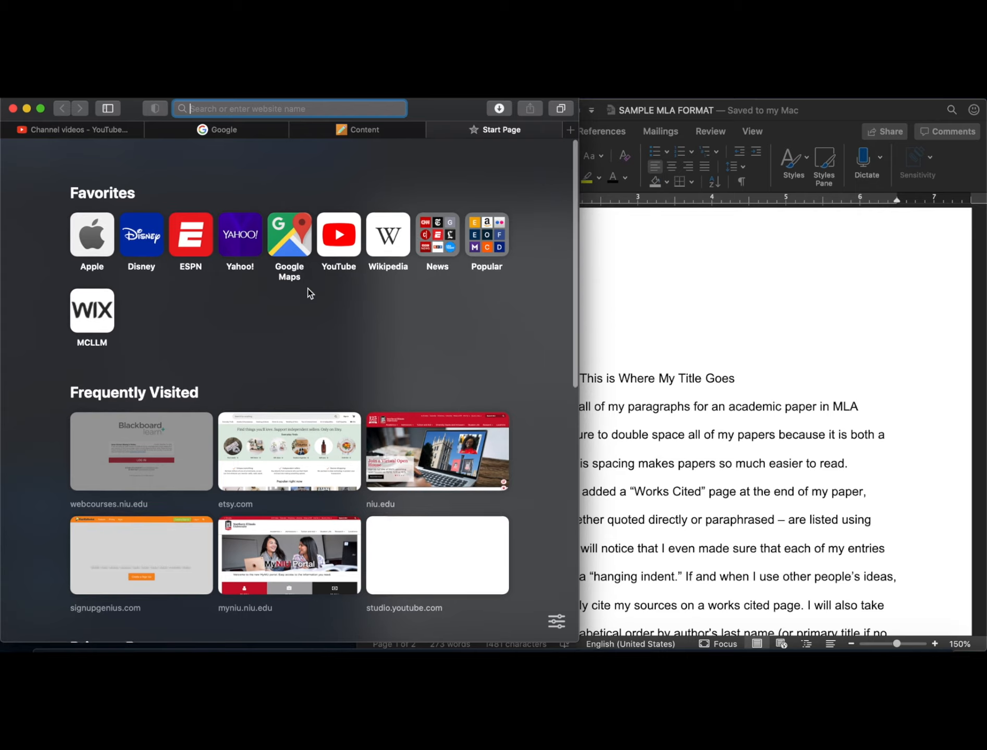
{"action": "scroll", "coordinate": [307, 291], "scroll_direction": "down", "scroll_amount": 2}
{"action": "scroll", "coordinate": [307, 292], "scroll_direction": "up", "scroll_amount": 2}
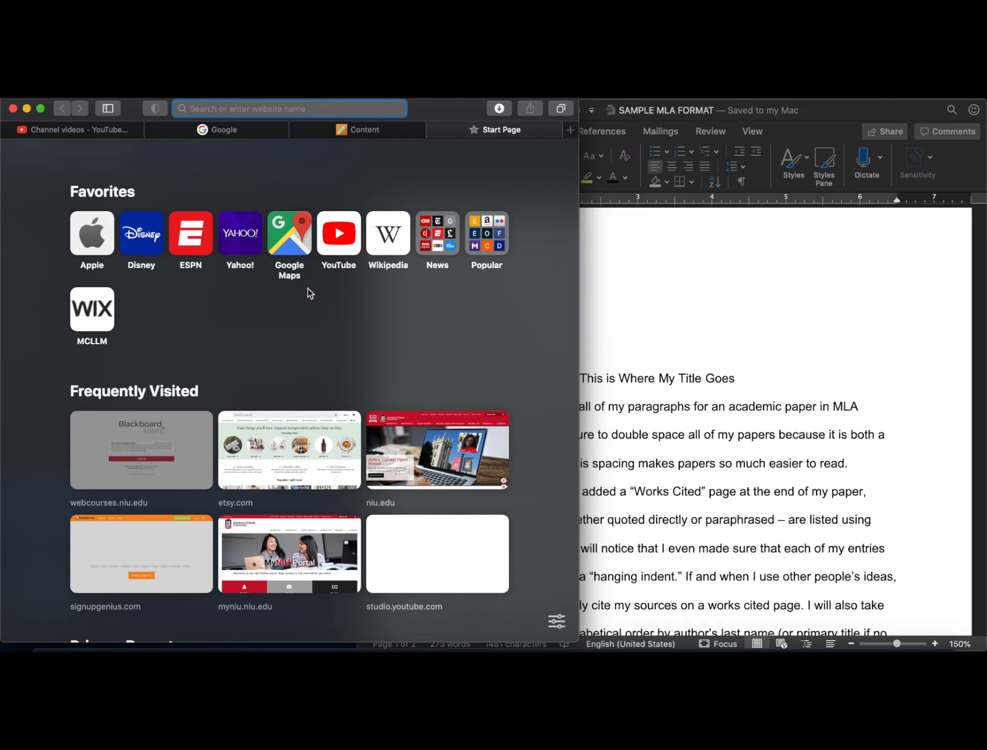
{"action": "type", "text": "E"}
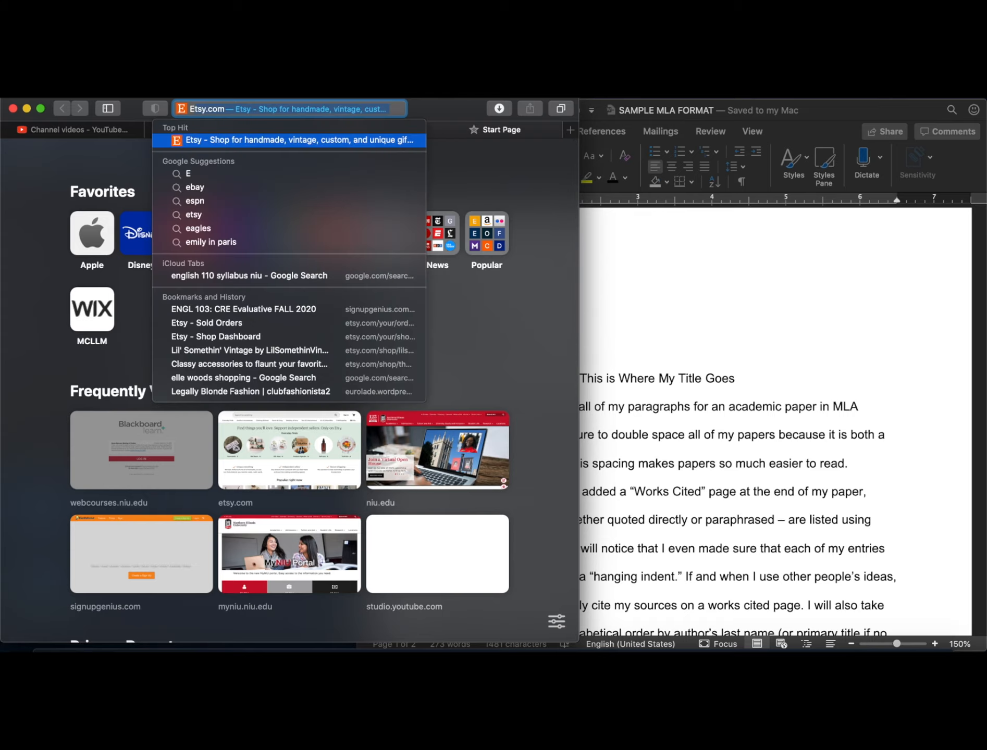
{"action": "type", "text": "lle "}
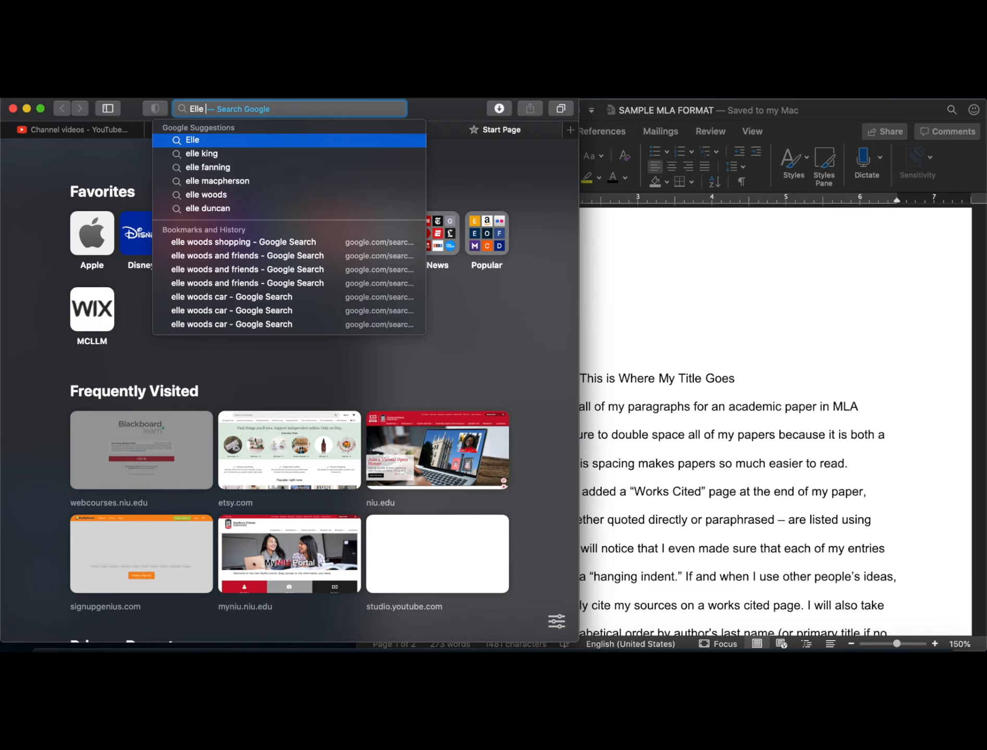
{"action": "type", "text": "Woods"}
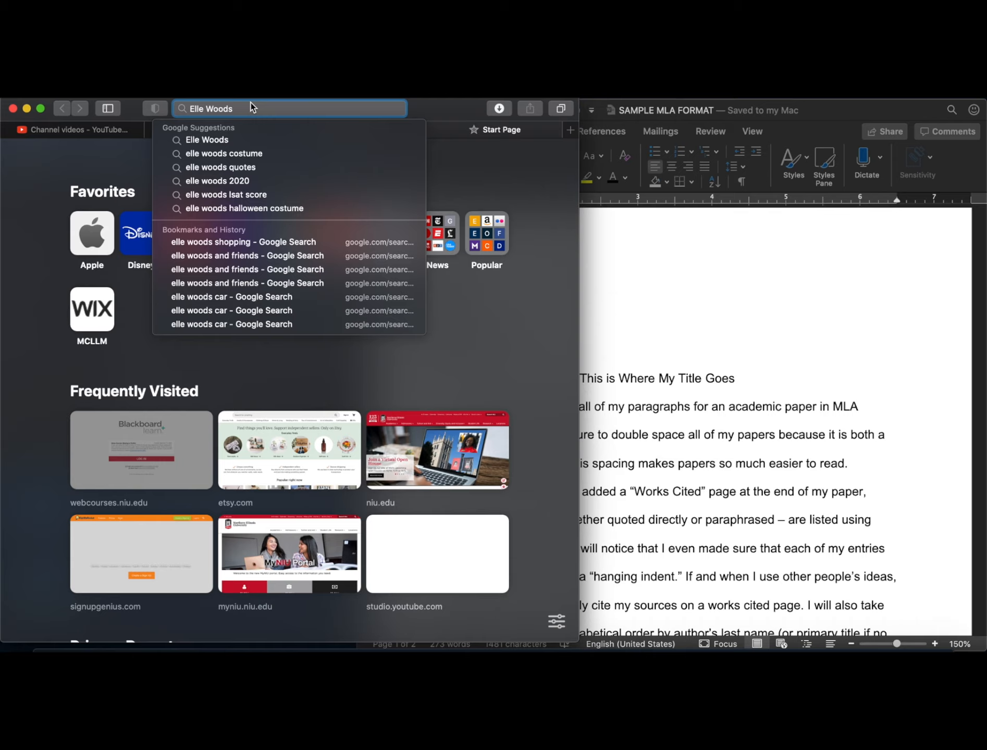
{"action": "type", "text": "wearin"}
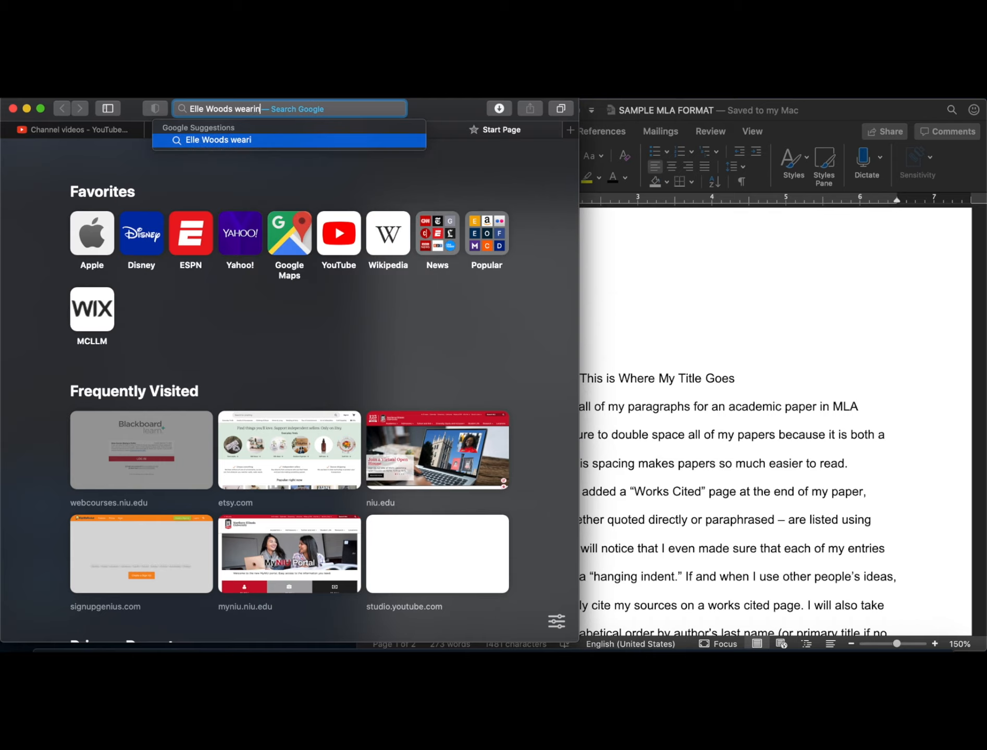
{"action": "type", "text": "g pink"}
{"action": "key", "text": "Return"}
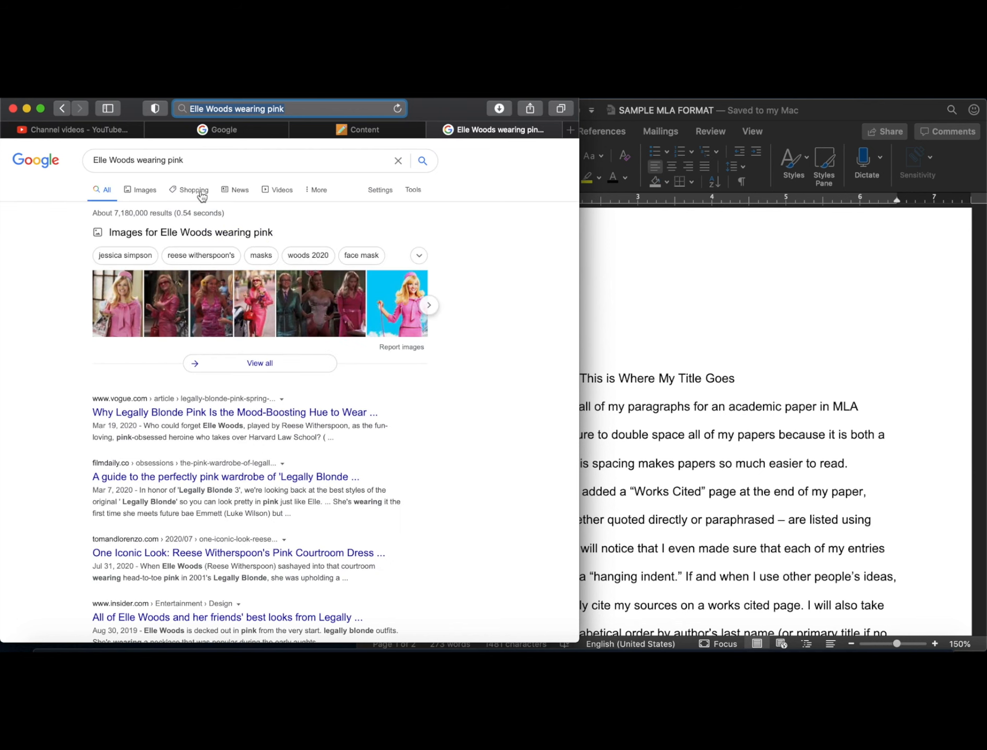
Show the image results for the search and preview the telegraph.co.uk picture of Elle Woods holding a dog.
{"action": "left_click", "coordinate": [138, 192]}
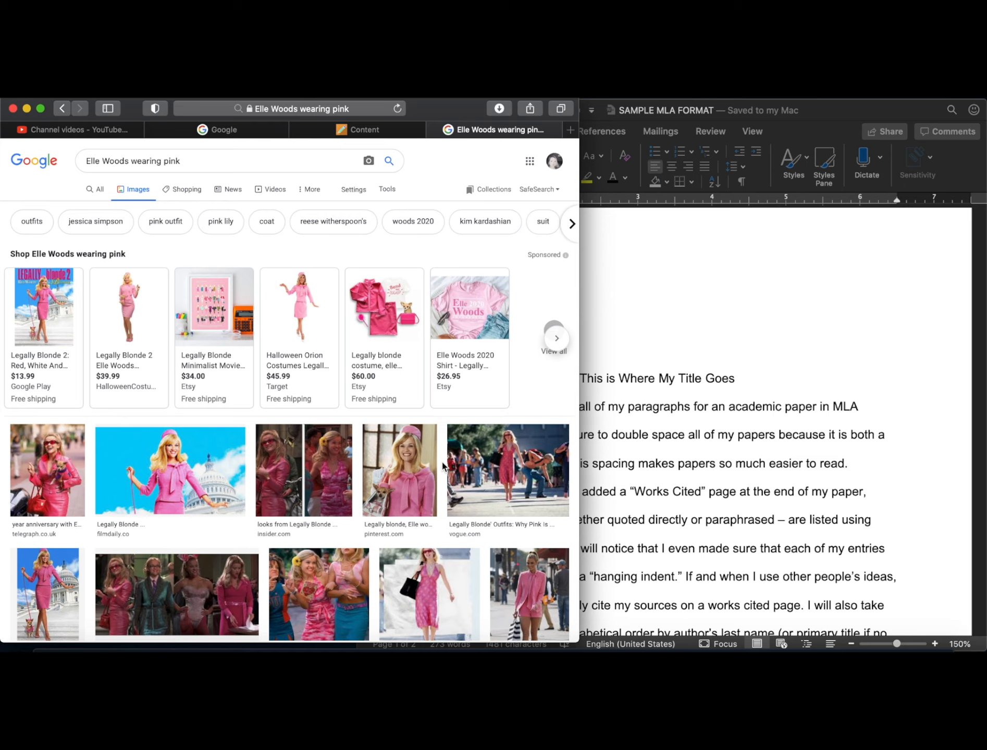
{"action": "scroll", "coordinate": [442, 465], "scroll_direction": "down", "scroll_amount": 3}
{"action": "scroll", "coordinate": [442, 462], "scroll_direction": "down", "scroll_amount": 2}
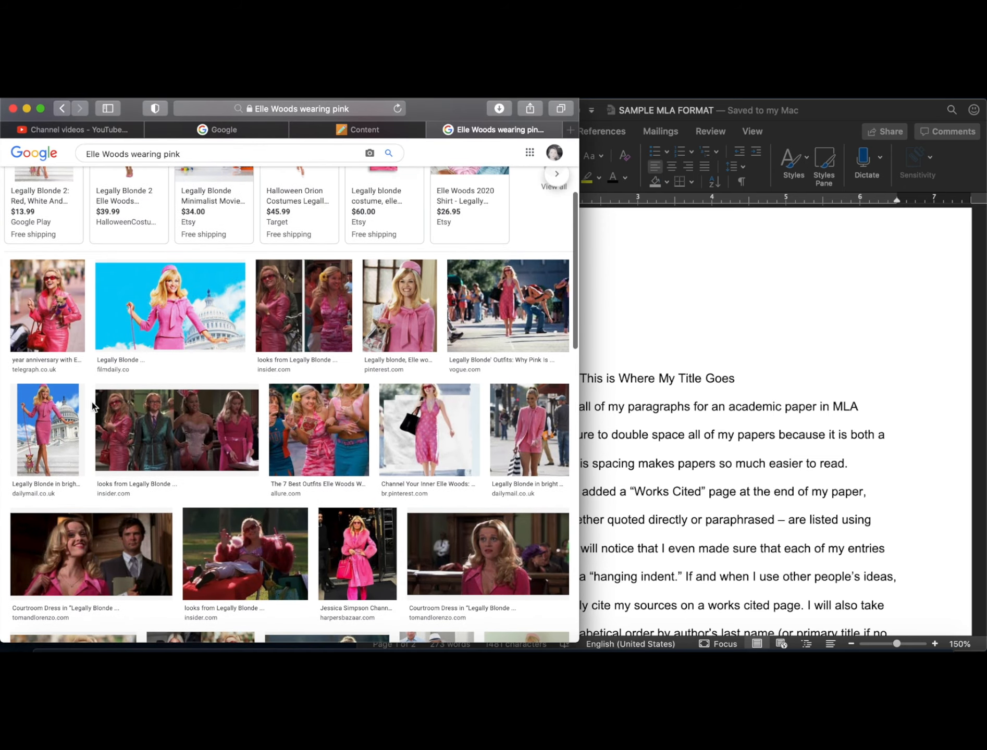
{"action": "left_click", "coordinate": [50, 311]}
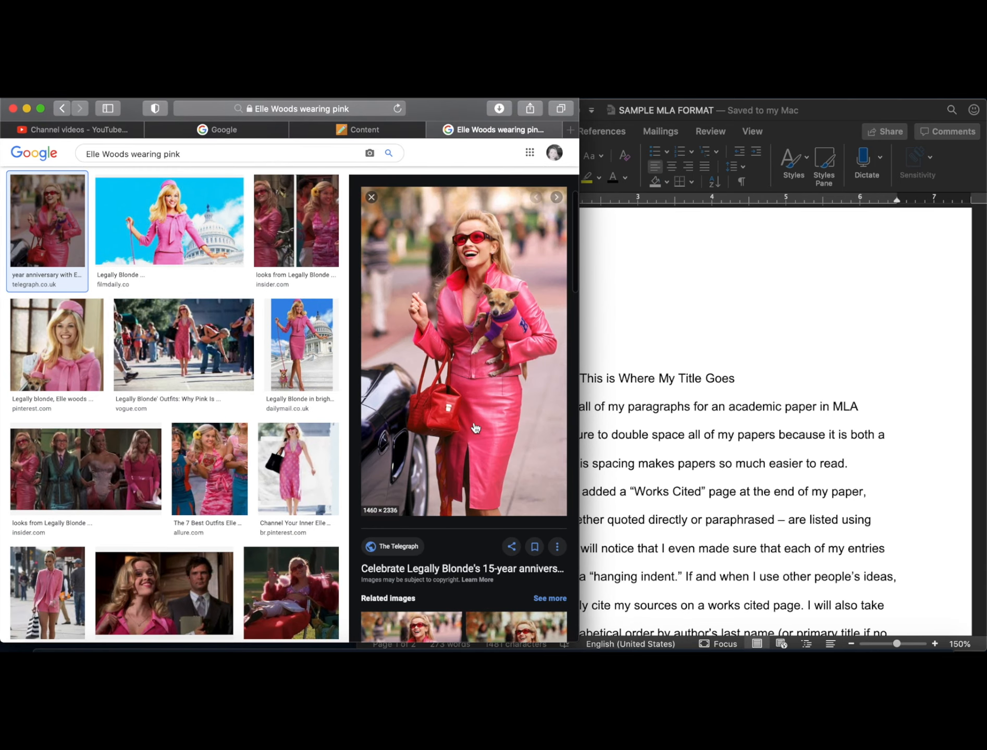
View the Telegraph source page of the previewed picture, and return to the image results.
{"action": "left_click", "coordinate": [475, 378]}
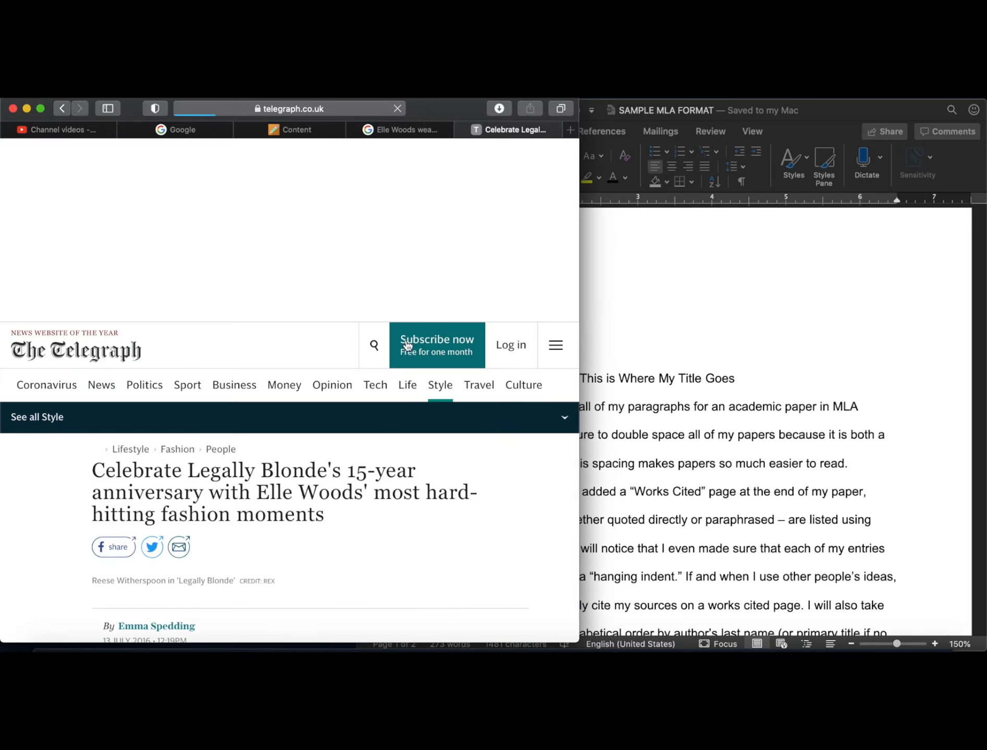
{"action": "scroll", "coordinate": [319, 414], "scroll_direction": "down", "scroll_amount": 5}
{"action": "scroll", "coordinate": [319, 414], "scroll_direction": "down", "scroll_amount": 12}
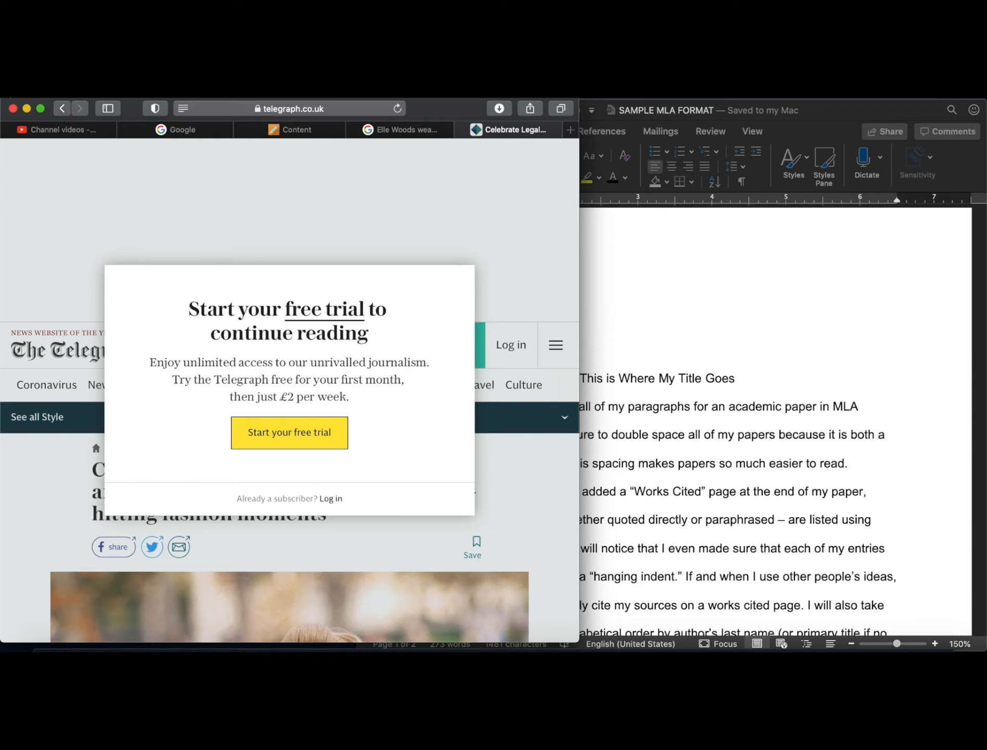
{"action": "left_click", "coordinate": [61, 109]}
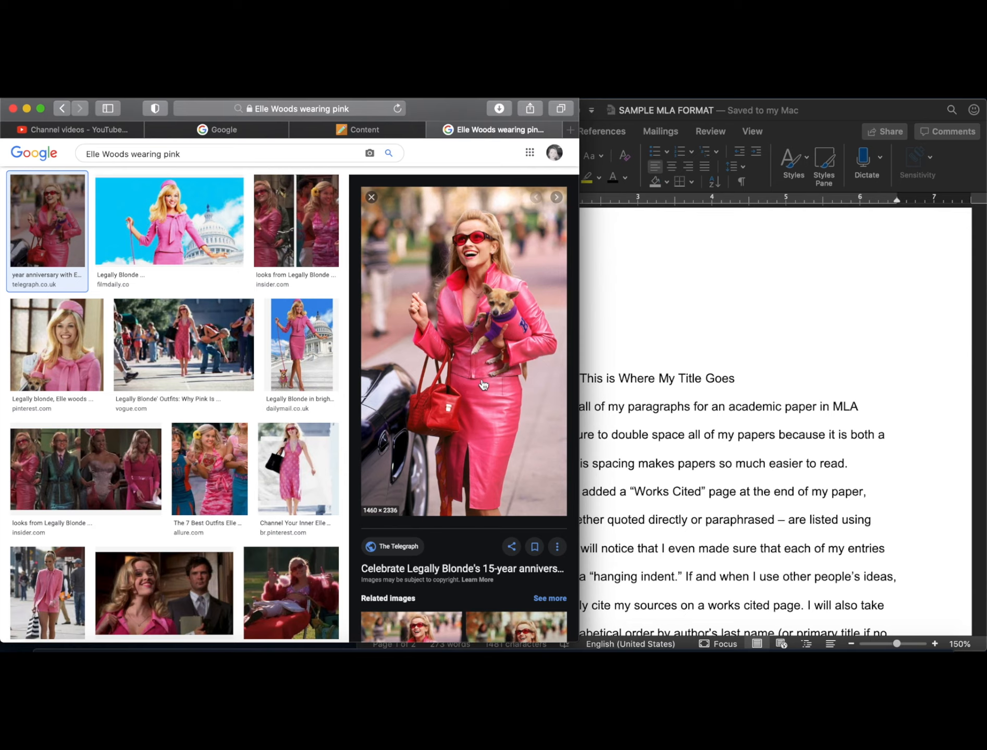
Copy the previewed Telegraph picture of Elle Woods from the image results.
{"action": "right_click", "coordinate": [499, 377]}
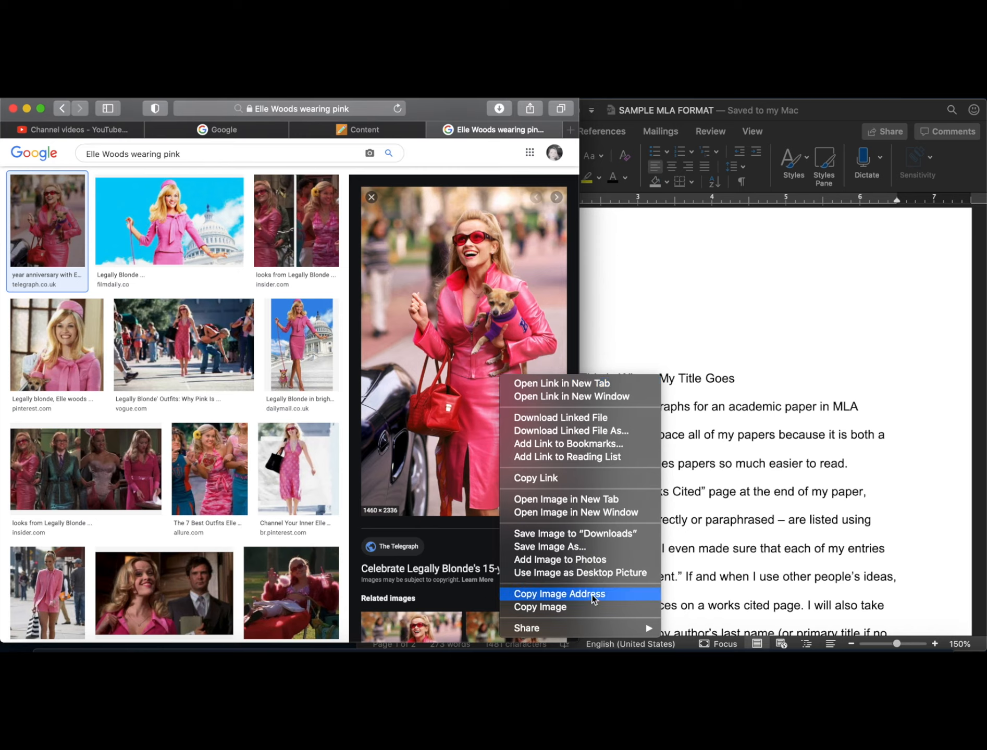
{"action": "left_click", "coordinate": [588, 614]}
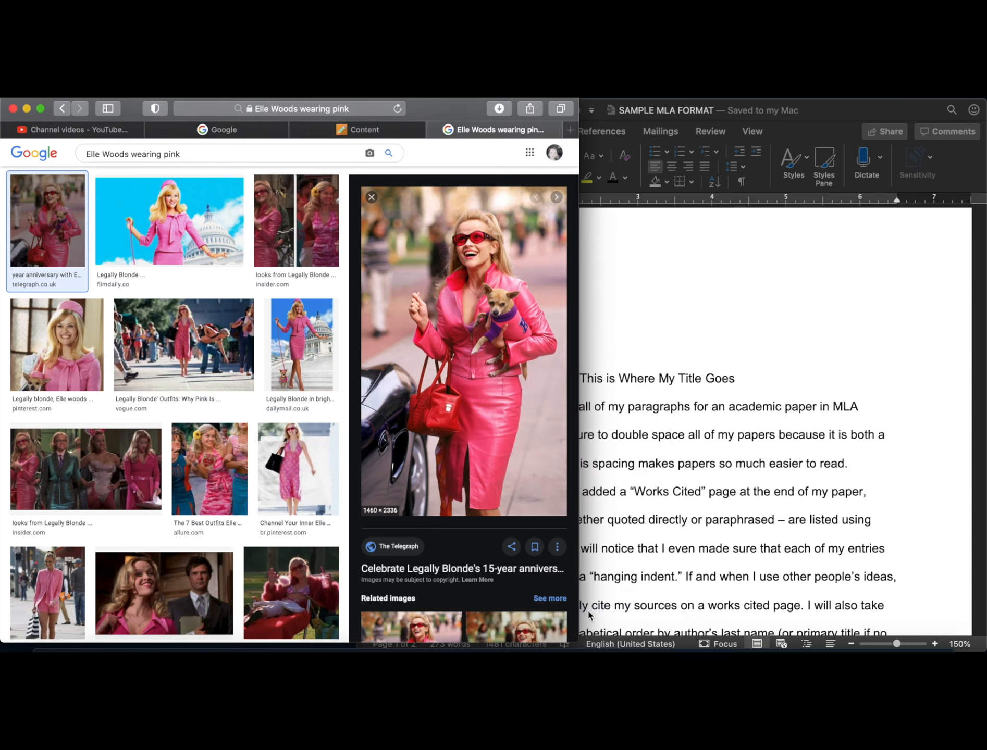
{"action": "right_click", "coordinate": [446, 433]}
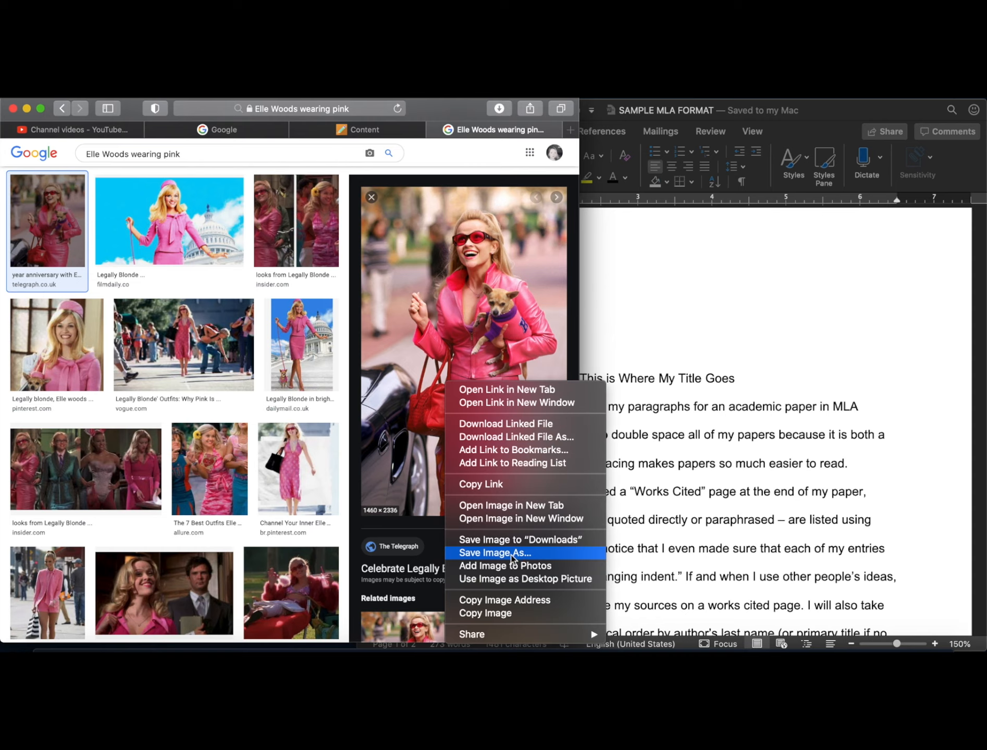
{"action": "left_click", "coordinate": [526, 554]}
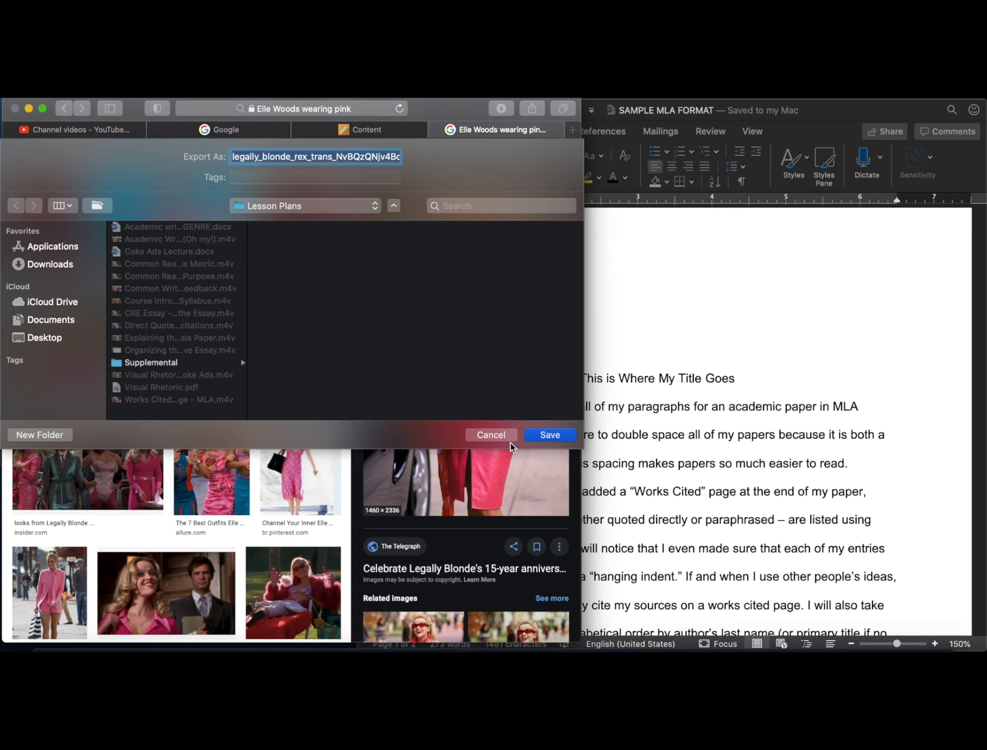
{"action": "left_click", "coordinate": [494, 436]}
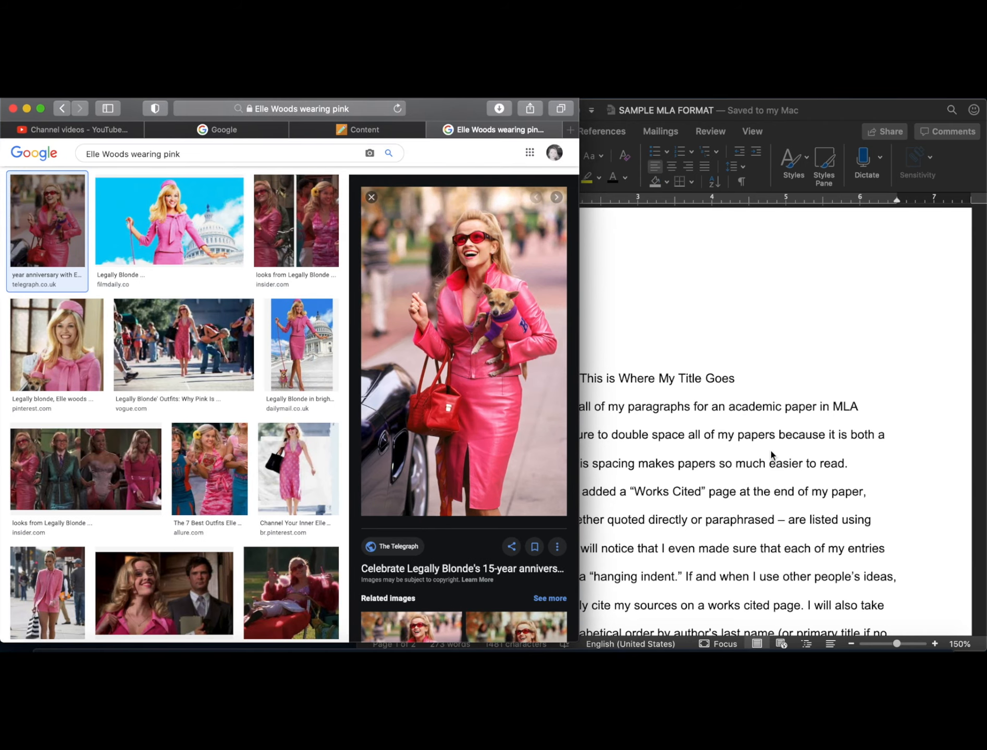
Switch back to the Word document and review the sample paper's heading, body paragraphs and Works Cited page for a place to insert the picture.
{"action": "left_click", "coordinate": [835, 396]}
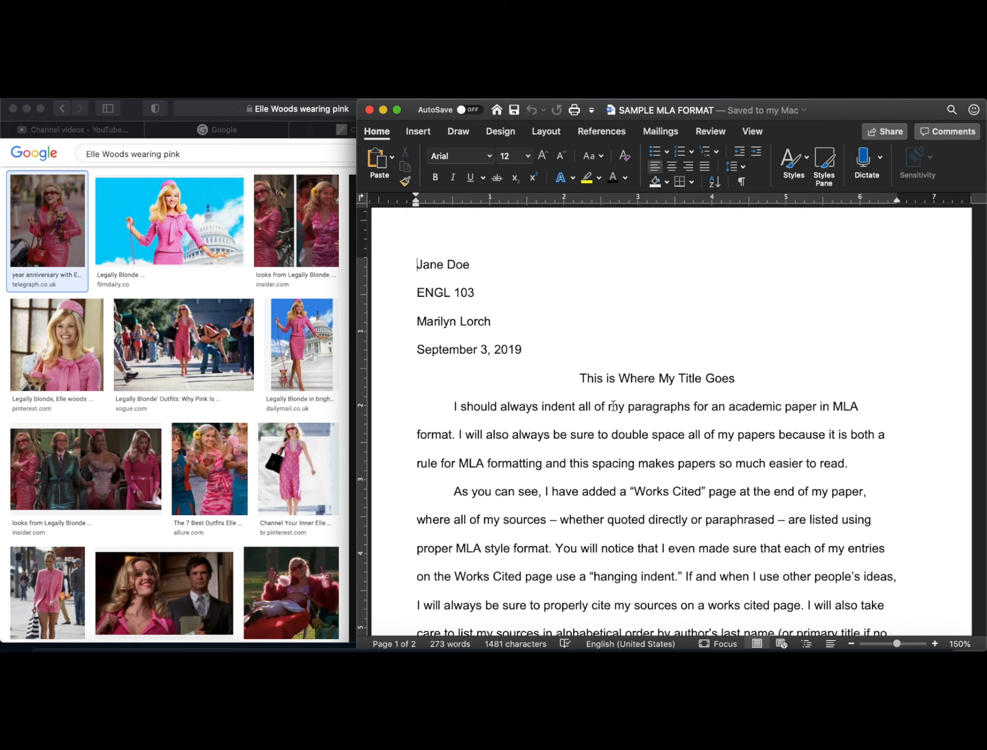
{"action": "scroll", "coordinate": [629, 434], "scroll_direction": "down", "scroll_amount": 5}
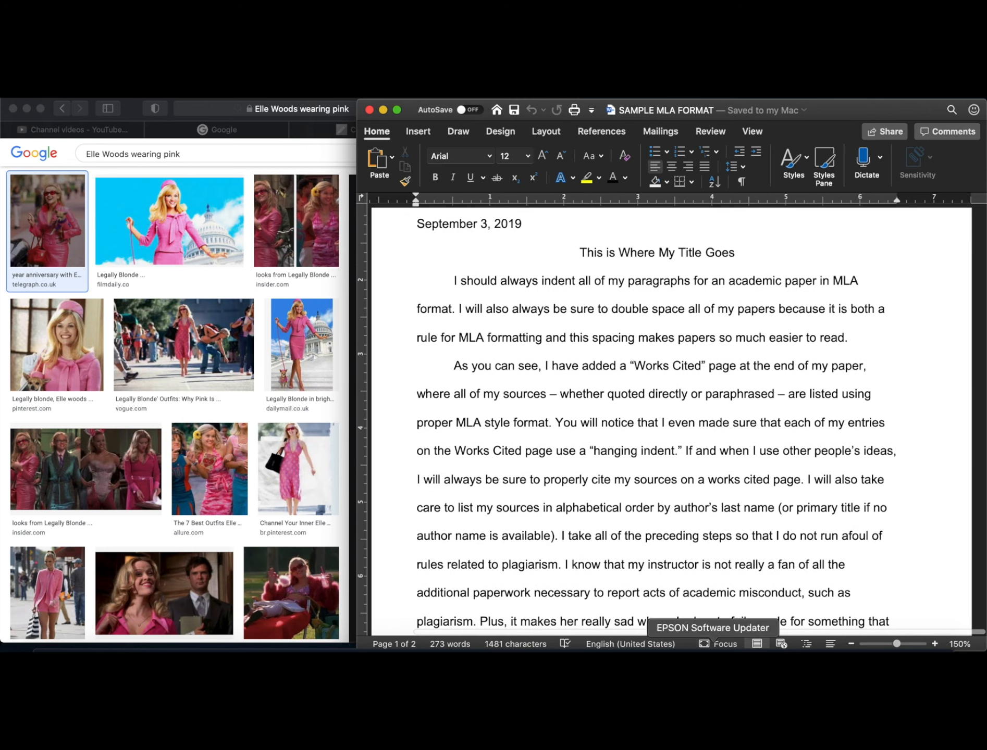
{"action": "scroll", "coordinate": [658, 548], "scroll_direction": "down", "scroll_amount": 10}
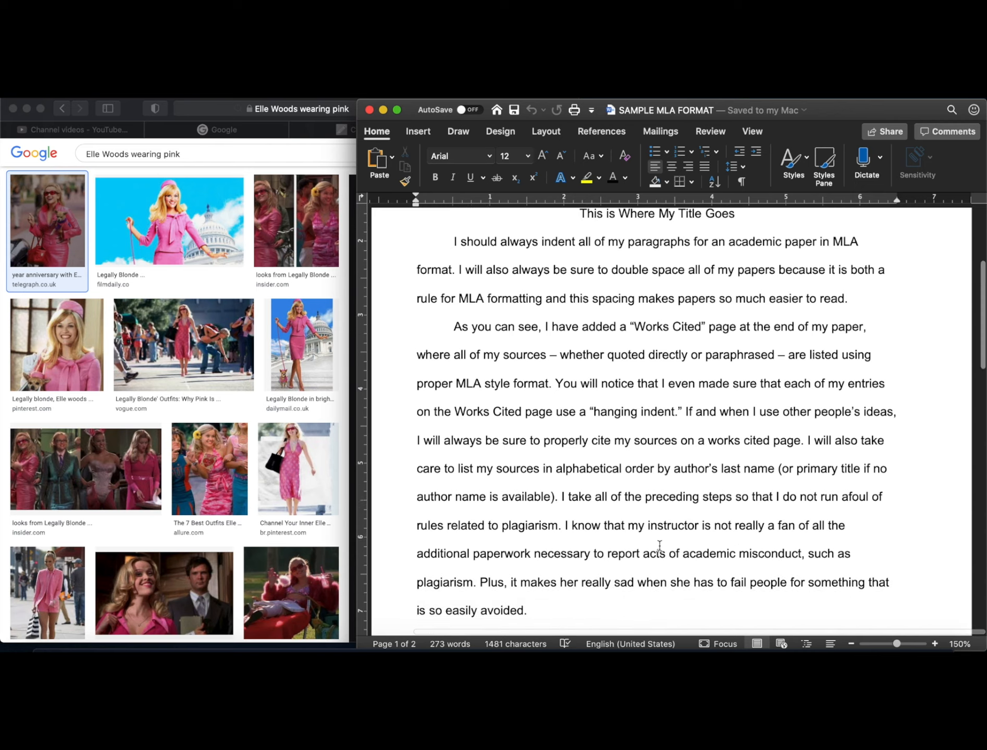
{"action": "scroll", "coordinate": [658, 547], "scroll_direction": "up", "scroll_amount": 12}
{"action": "scroll", "coordinate": [659, 545], "scroll_direction": "down", "scroll_amount": 1}
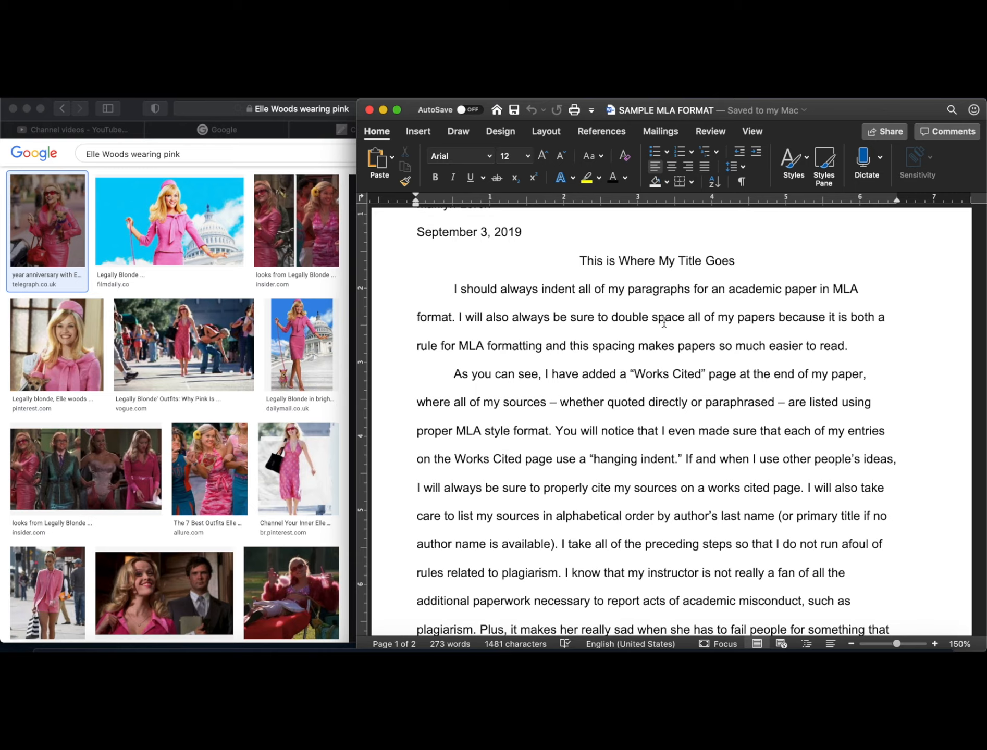
{"action": "scroll", "coordinate": [612, 349], "scroll_direction": "down", "scroll_amount": 15}
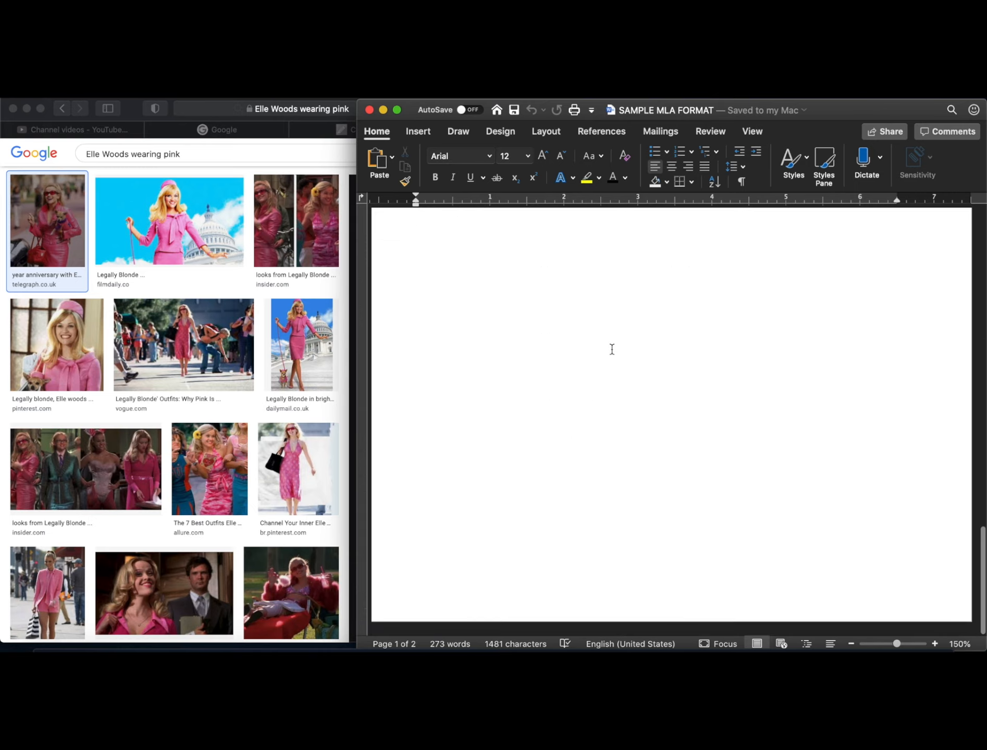
{"action": "scroll", "coordinate": [611, 349], "scroll_direction": "down", "scroll_amount": 5}
{"action": "scroll", "coordinate": [612, 348], "scroll_direction": "up", "scroll_amount": 8}
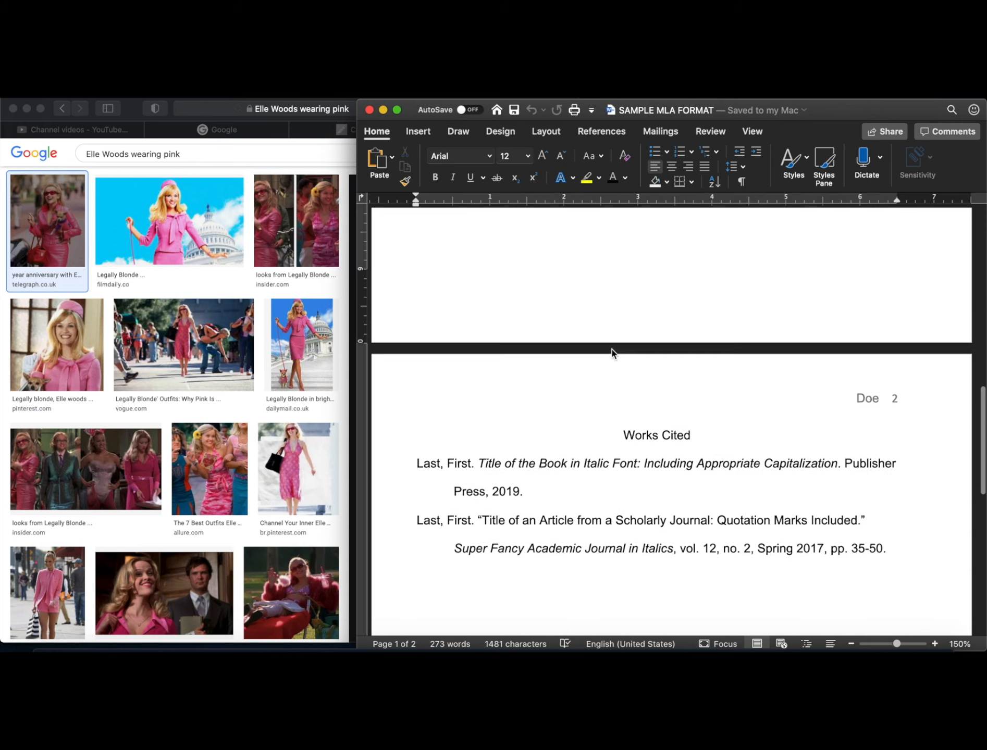
{"action": "scroll", "coordinate": [611, 346], "scroll_direction": "up", "scroll_amount": 20}
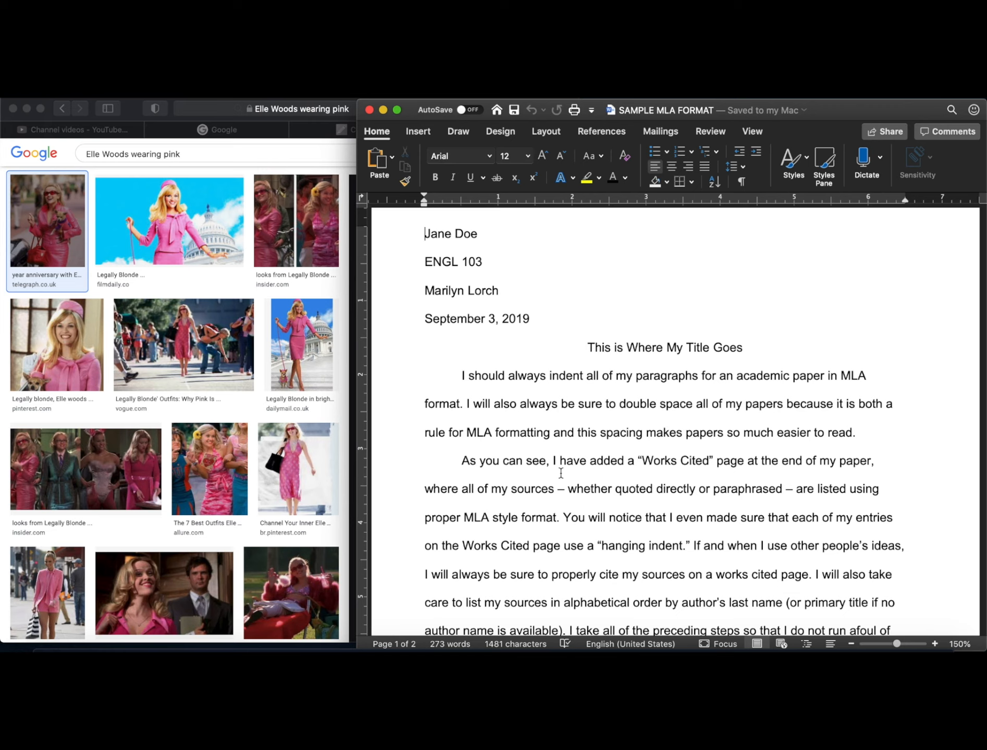
{"action": "scroll", "coordinate": [688, 473], "scroll_direction": "down", "scroll_amount": 3}
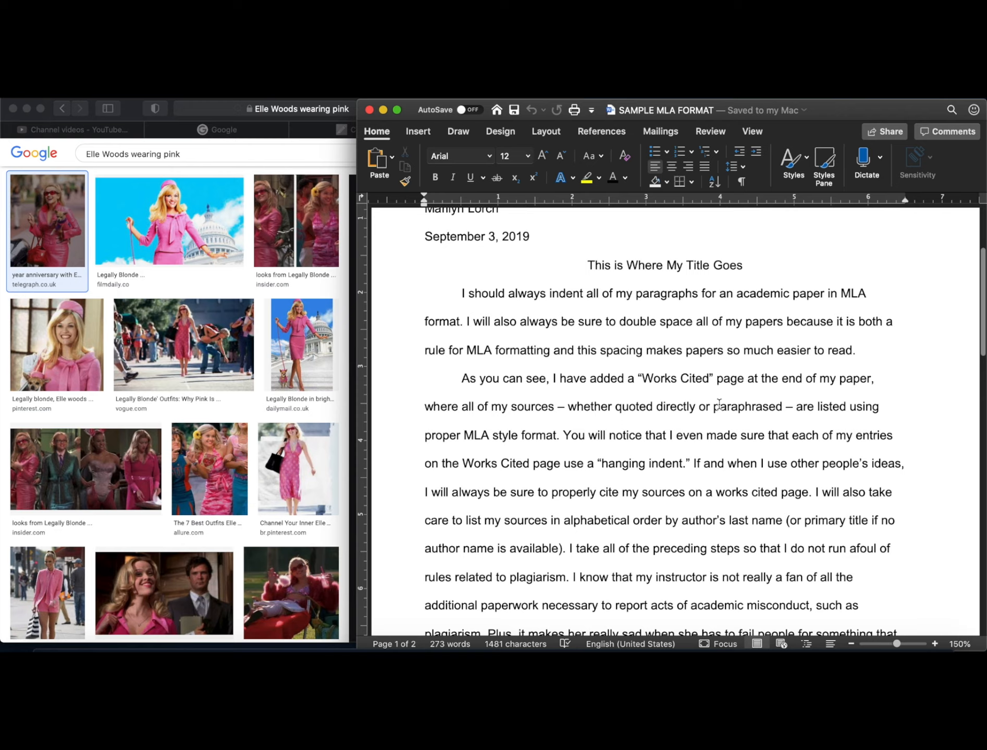
{"action": "scroll", "coordinate": [718, 404], "scroll_direction": "down", "scroll_amount": 20}
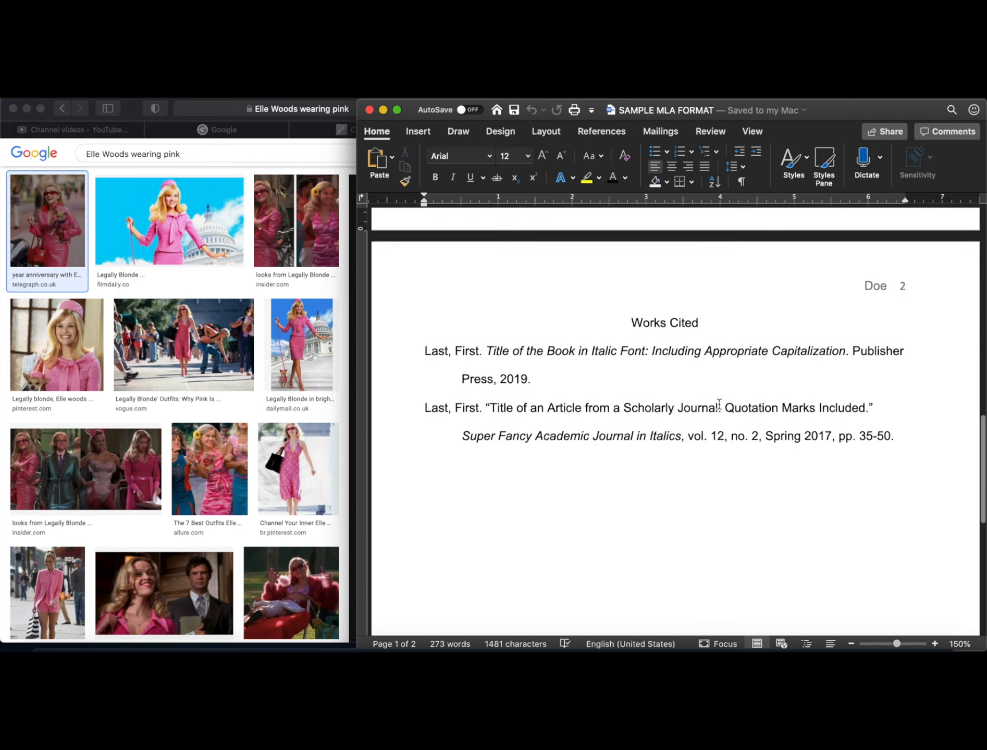
{"action": "scroll", "coordinate": [719, 404], "scroll_direction": "up", "scroll_amount": 10}
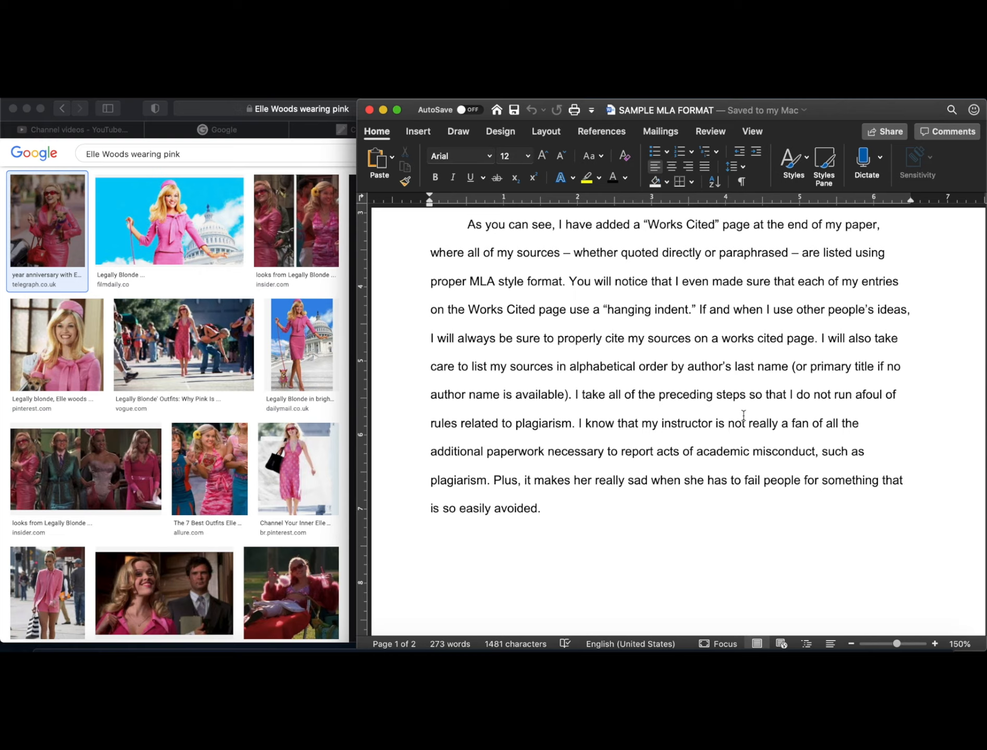
{"action": "scroll", "coordinate": [685, 315], "scroll_direction": "down", "scroll_amount": 1}
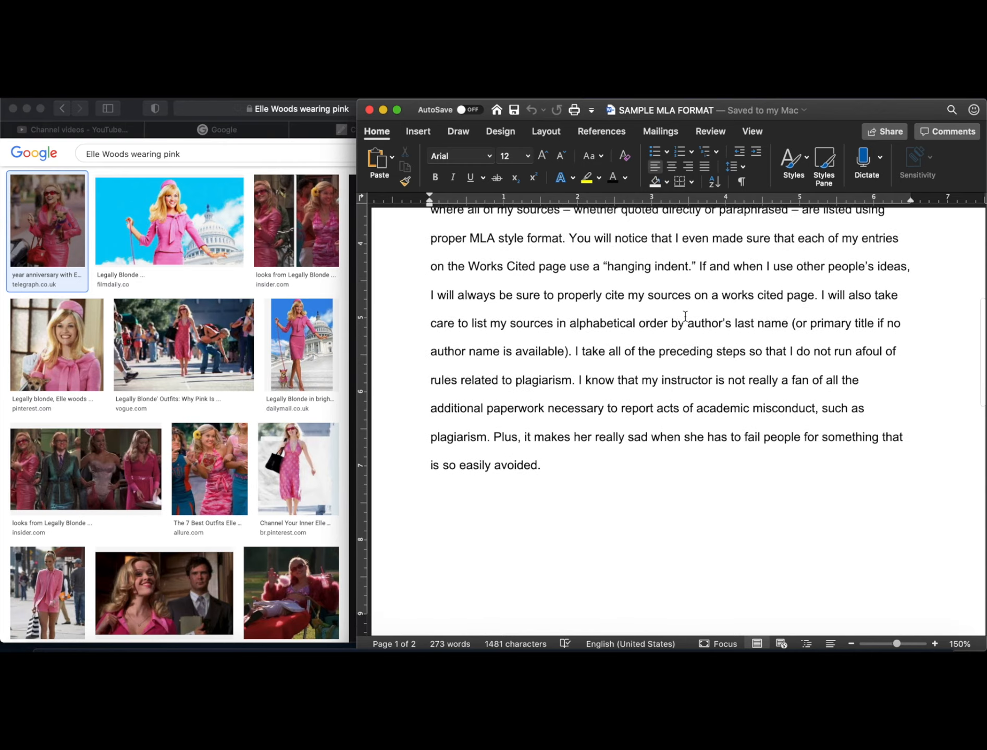
Paste the copied Elle Woods picture into the second body paragraph, right after "when I use other people's ideas,".
{"action": "scroll", "coordinate": [685, 315], "scroll_direction": "up", "scroll_amount": 5}
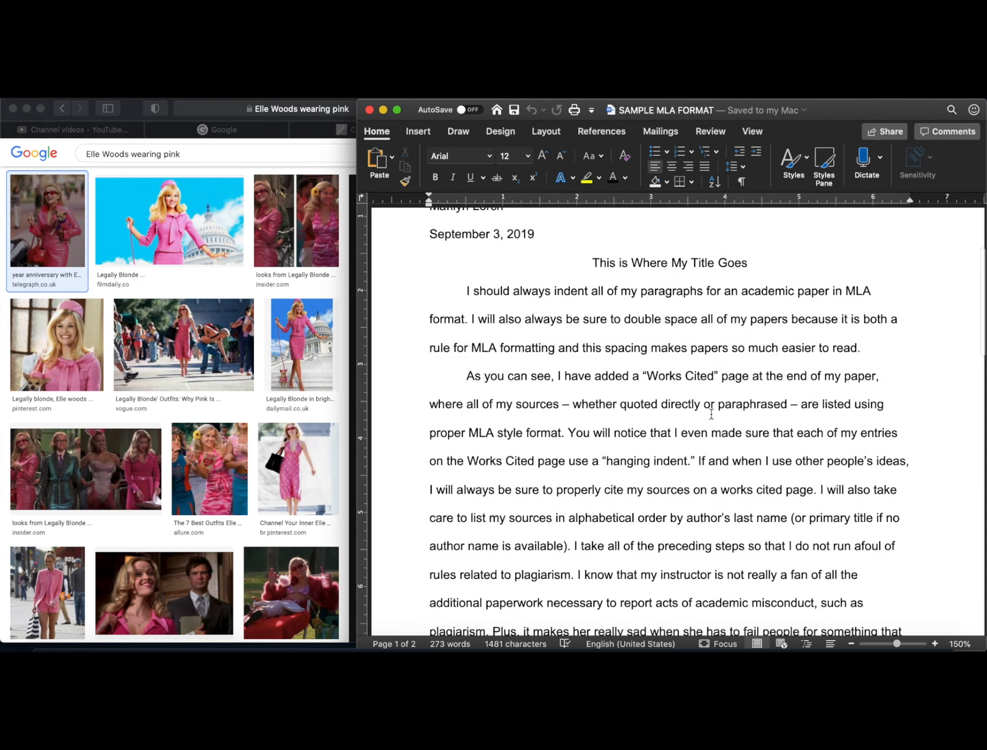
{"action": "scroll", "coordinate": [734, 369], "scroll_direction": "down", "scroll_amount": 5}
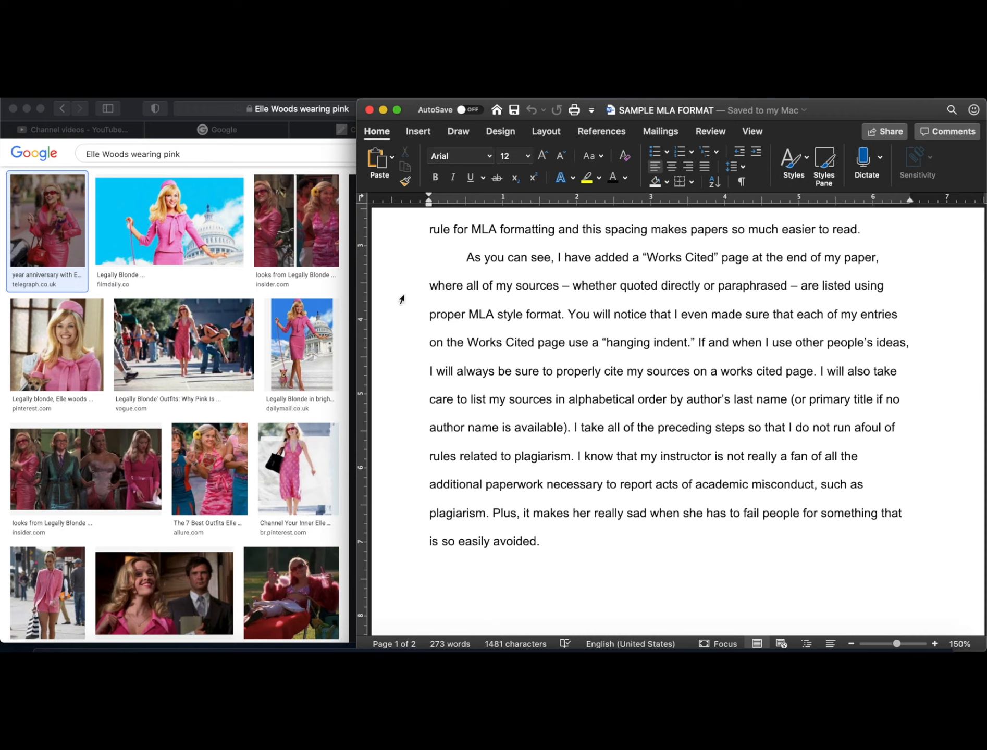
{"action": "right_click", "coordinate": [915, 345]}
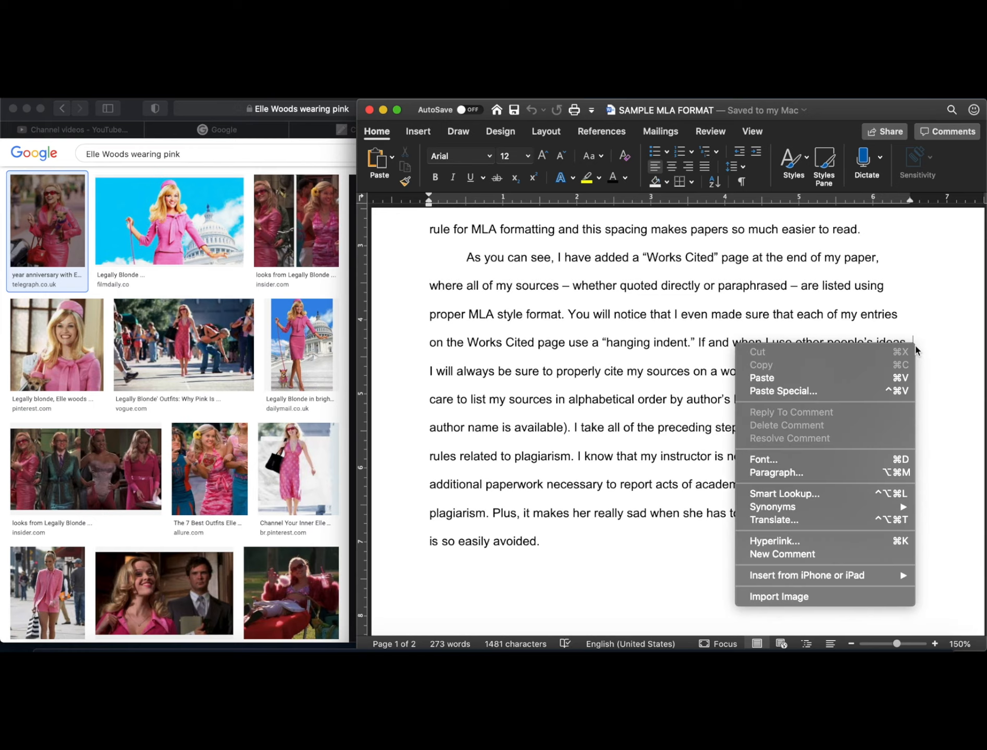
{"action": "left_click", "coordinate": [762, 379]}
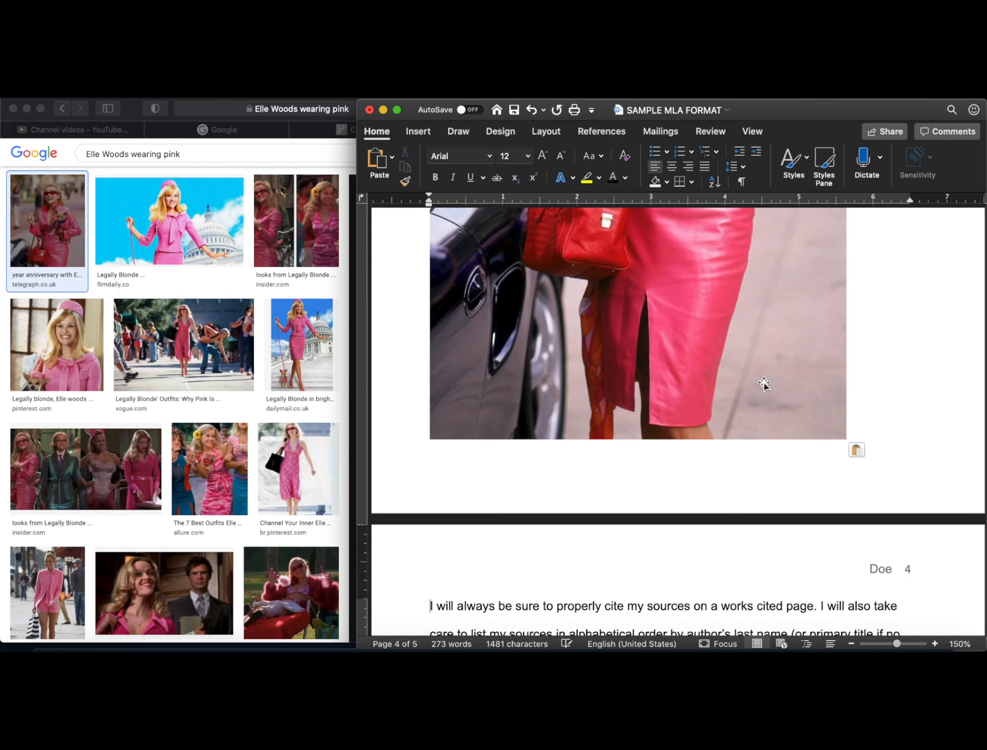
Review the pages around the pasted picture and highlight the second paragraph's text from "added a" to "made sure".
{"action": "scroll", "coordinate": [817, 339], "scroll_direction": "up", "scroll_amount": 15}
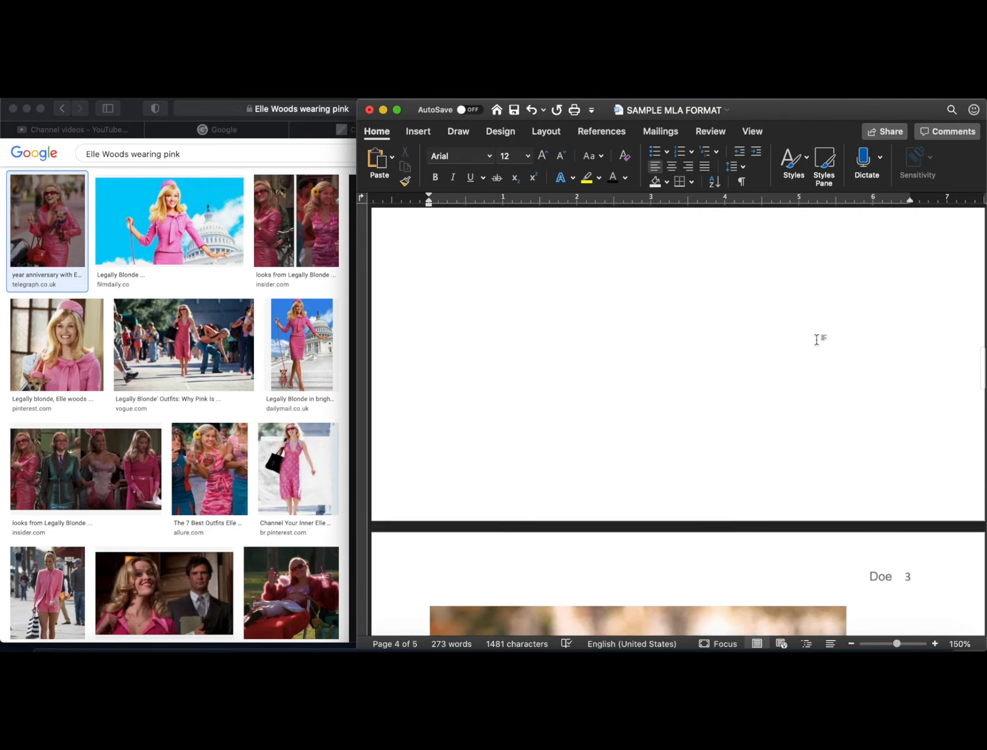
{"action": "scroll", "coordinate": [816, 340], "scroll_direction": "down", "scroll_amount": 10}
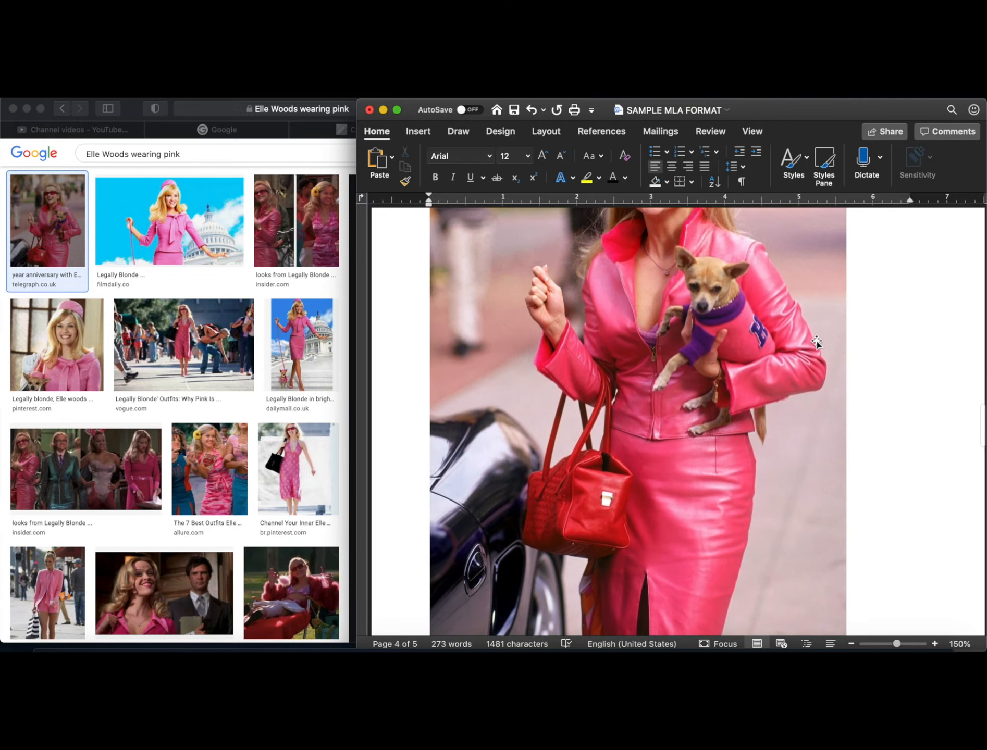
{"action": "scroll", "coordinate": [816, 342], "scroll_direction": "up", "scroll_amount": 20}
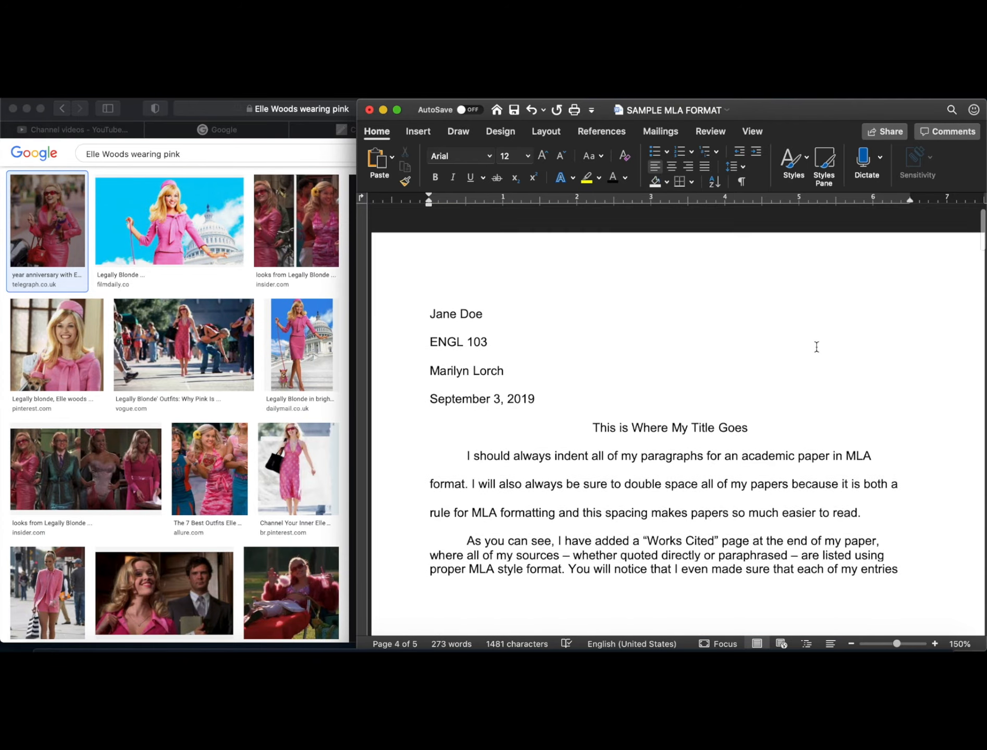
{"action": "scroll", "coordinate": [817, 347], "scroll_direction": "down", "scroll_amount": 10}
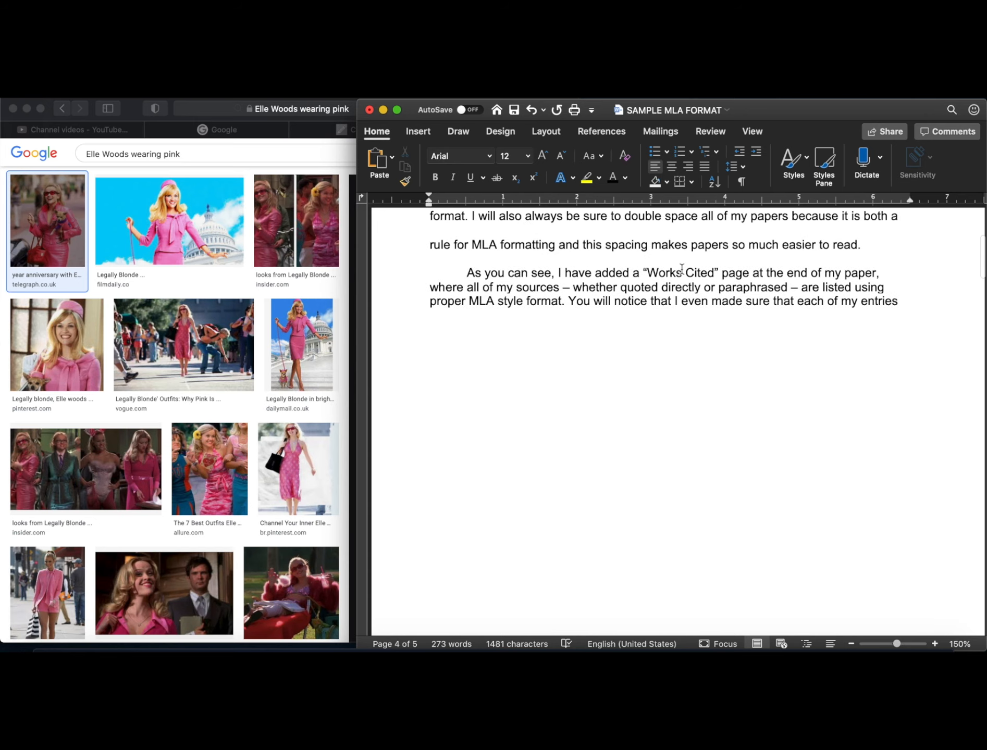
{"action": "left_click", "coordinate": [651, 305]}
{"action": "left_click_drag", "start_coordinate": [595, 273], "coordinate": [766, 342]}
{"action": "scroll", "coordinate": [766, 342], "scroll_direction": "down", "scroll_amount": 10}
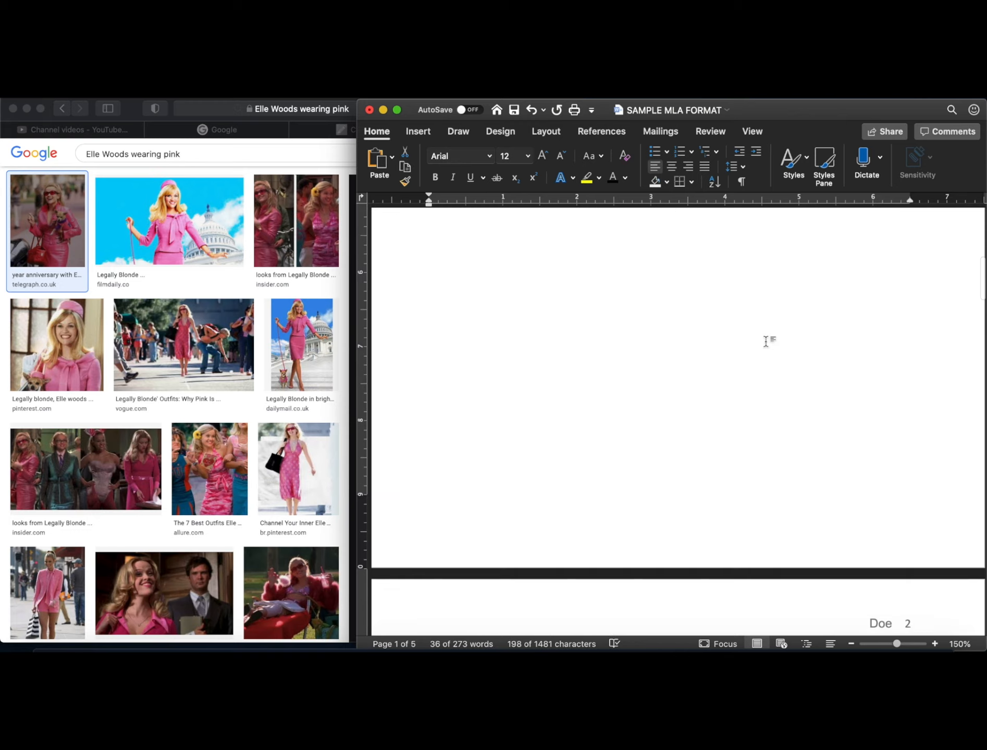
Examine the size of the pasted picture and the blank space between it and the surrounding paragraph text.
{"action": "scroll", "coordinate": [638, 433], "scroll_direction": "down", "scroll_amount": 5}
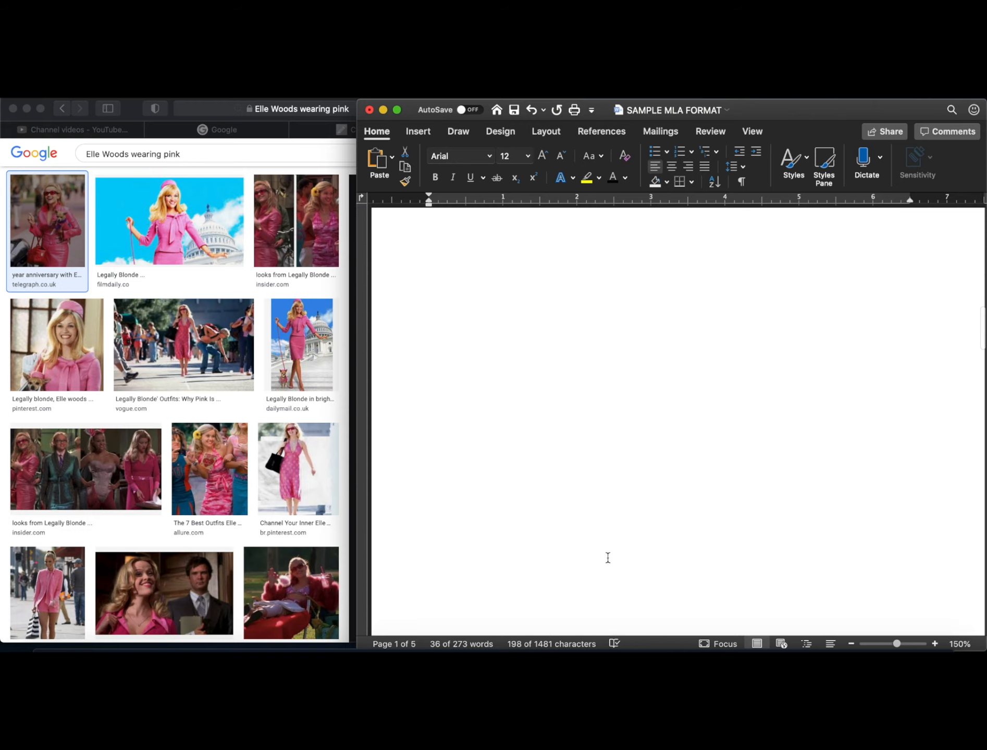
{"action": "scroll", "coordinate": [534, 408], "scroll_direction": "down", "scroll_amount": 10}
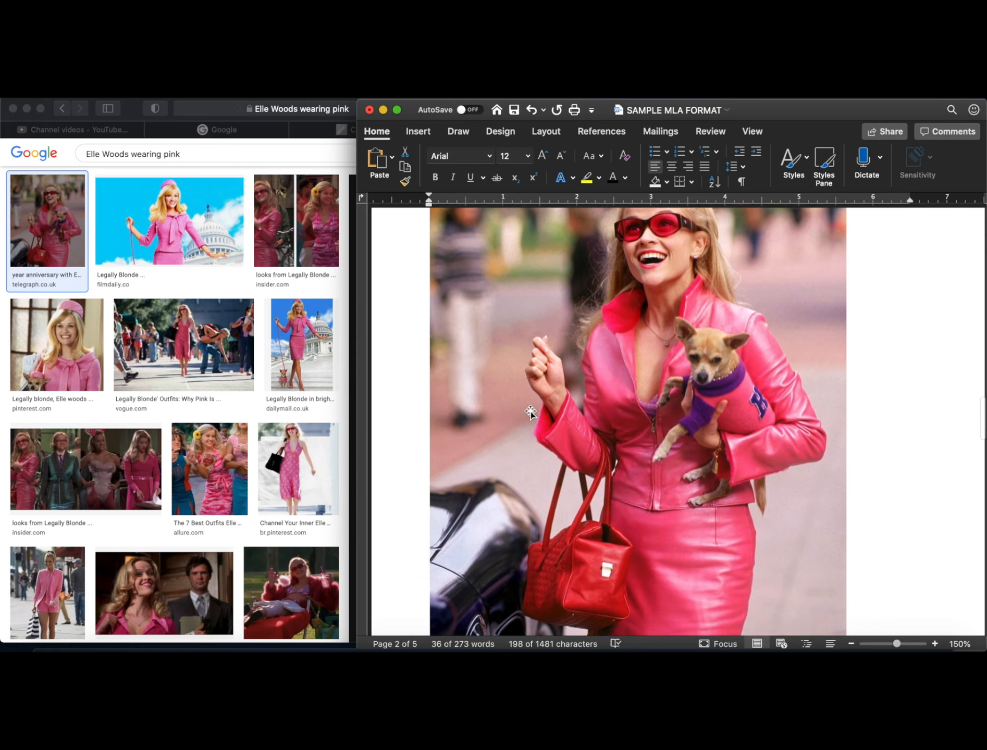
{"action": "scroll", "coordinate": [530, 413], "scroll_direction": "down", "scroll_amount": 5}
{"action": "scroll", "coordinate": [529, 411], "scroll_direction": "up", "scroll_amount": 3}
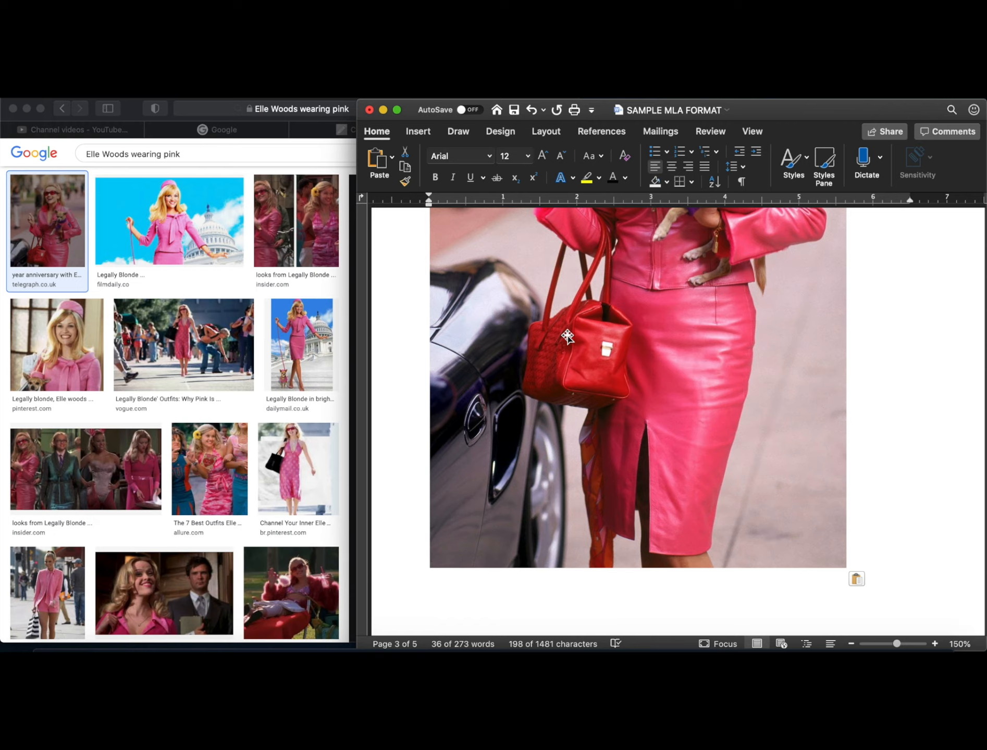
{"action": "scroll", "coordinate": [599, 391], "scroll_direction": "up", "scroll_amount": 10}
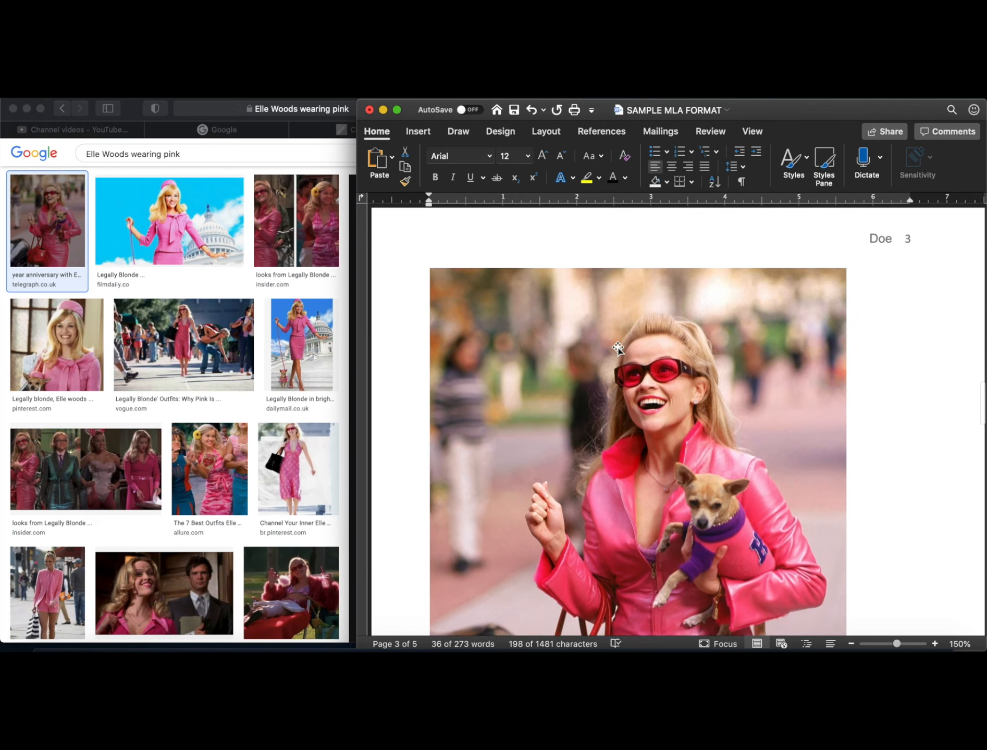
{"action": "scroll", "coordinate": [618, 348], "scroll_direction": "down", "scroll_amount": 1}
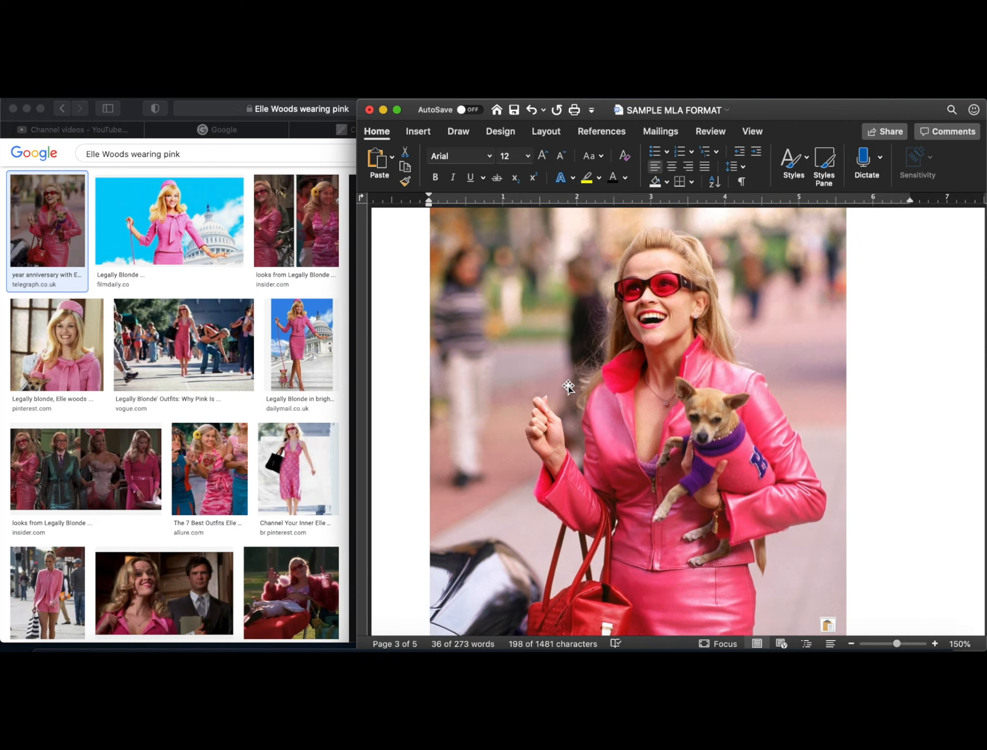
{"action": "scroll", "coordinate": [567, 385], "scroll_direction": "up", "scroll_amount": 15}
{"action": "scroll", "coordinate": [568, 385], "scroll_direction": "up", "scroll_amount": 20}
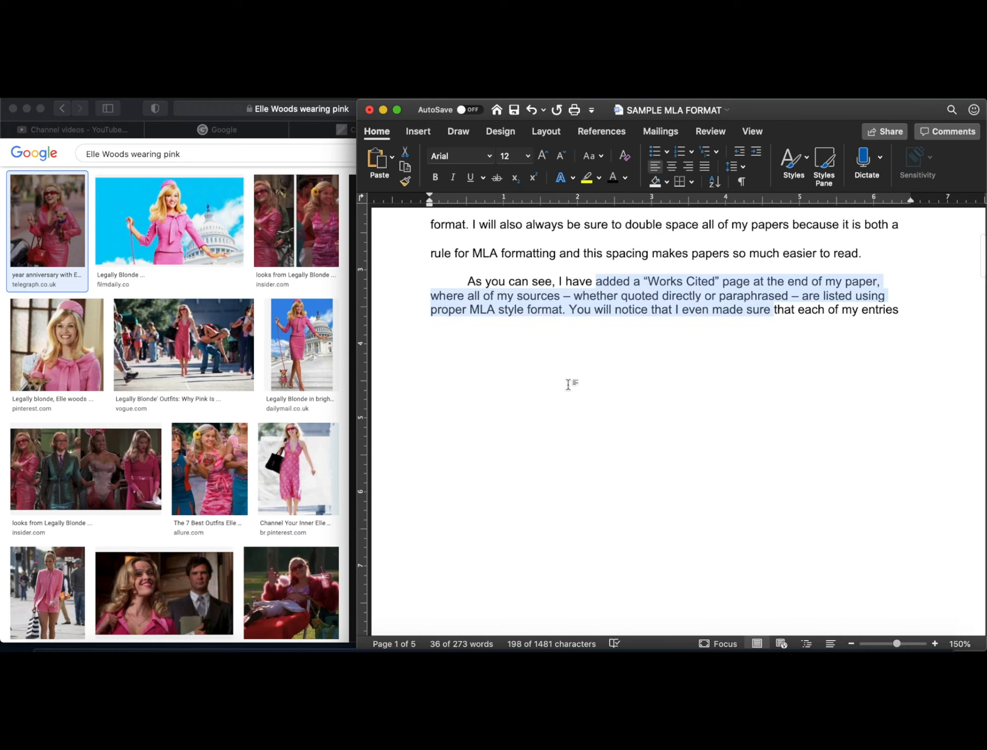
{"action": "scroll", "coordinate": [568, 385], "scroll_direction": "down", "scroll_amount": 20}
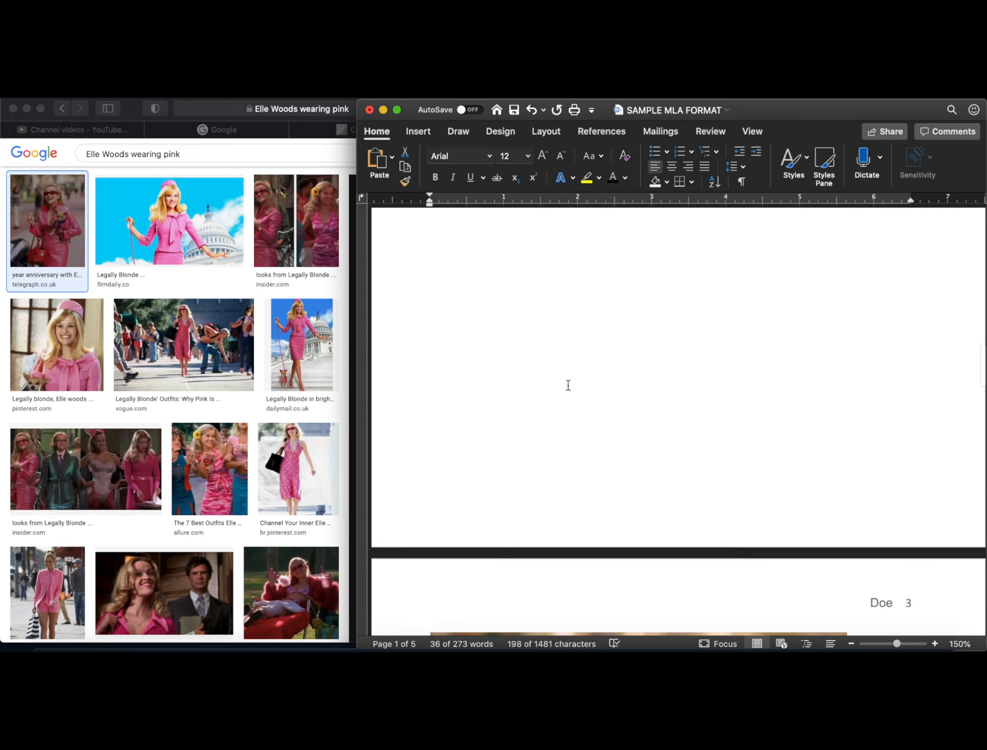
{"action": "scroll", "coordinate": [568, 387], "scroll_direction": "down", "scroll_amount": 8}
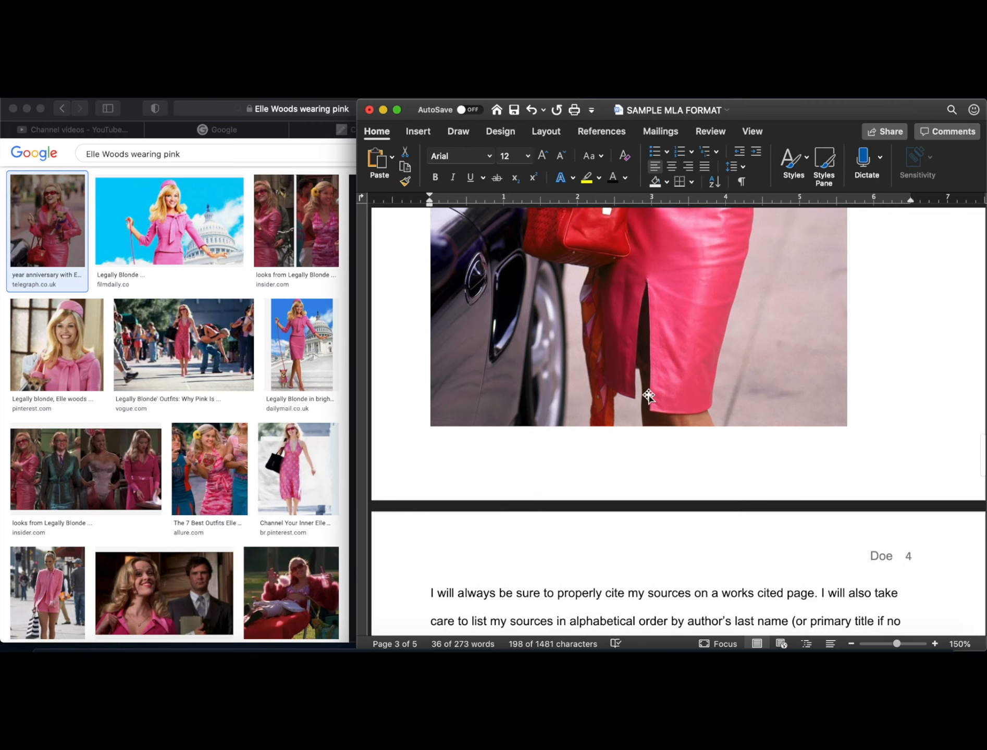
{"action": "scroll", "coordinate": [596, 380], "scroll_direction": "up", "scroll_amount": 5}
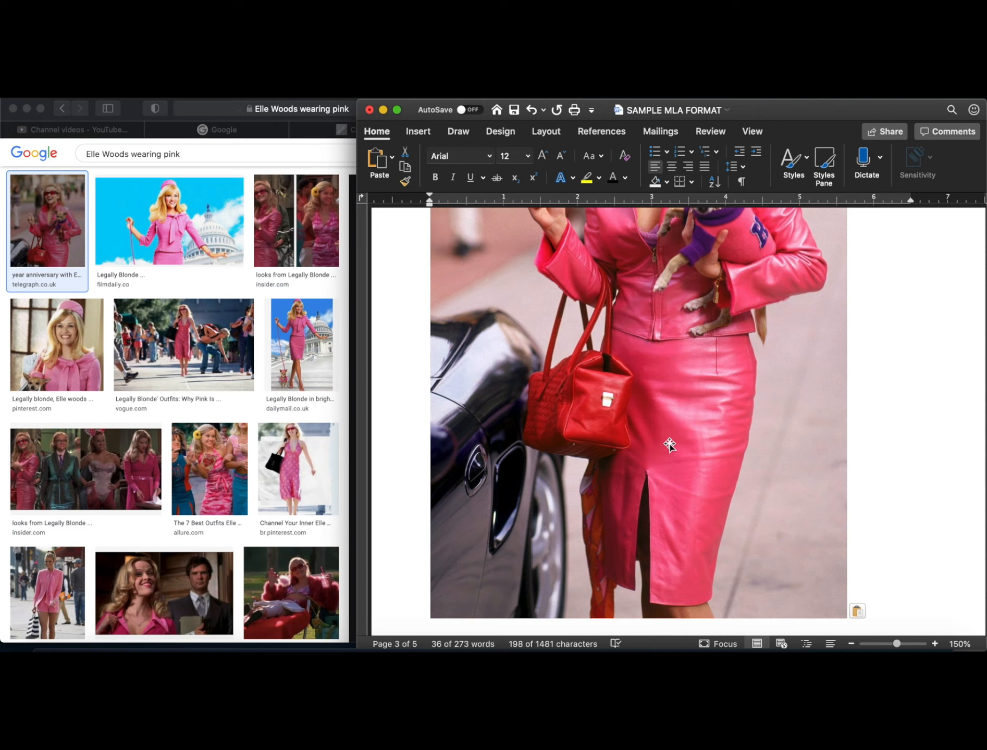
{"action": "scroll", "coordinate": [707, 467], "scroll_direction": "up", "scroll_amount": 8}
{"action": "scroll", "coordinate": [707, 468], "scroll_direction": "down", "scroll_amount": 3}
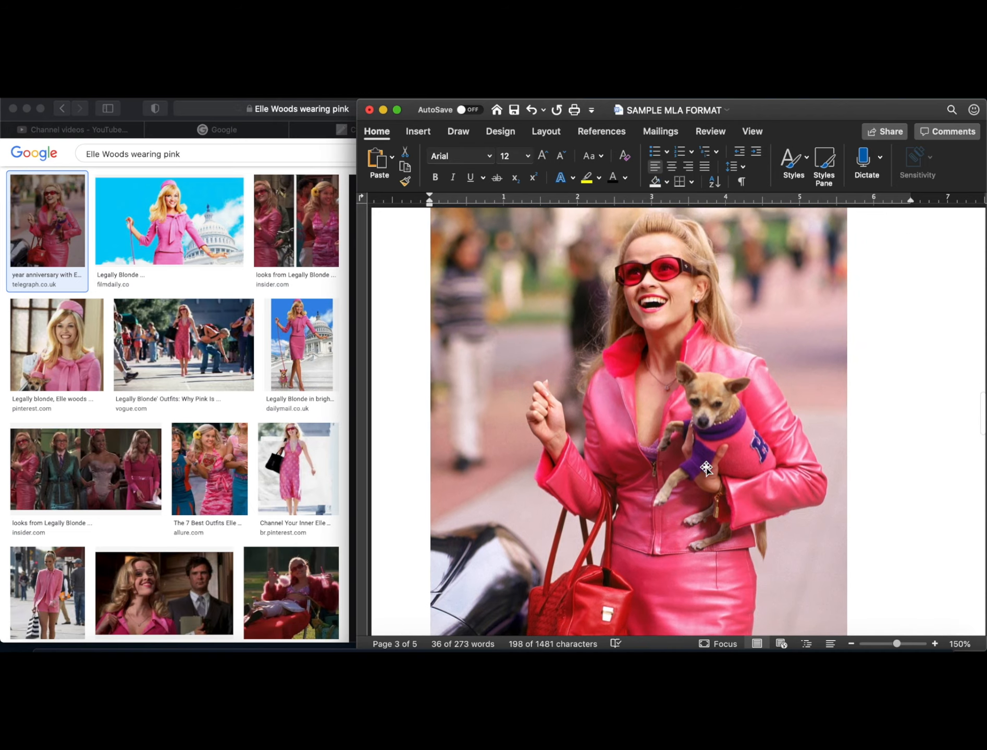
Shrink the pasted picture proportionally to about 4.4 inches wide.
{"action": "left_click", "coordinate": [706, 468]}
{"action": "scroll", "coordinate": [801, 418], "scroll_direction": "down", "scroll_amount": 10}
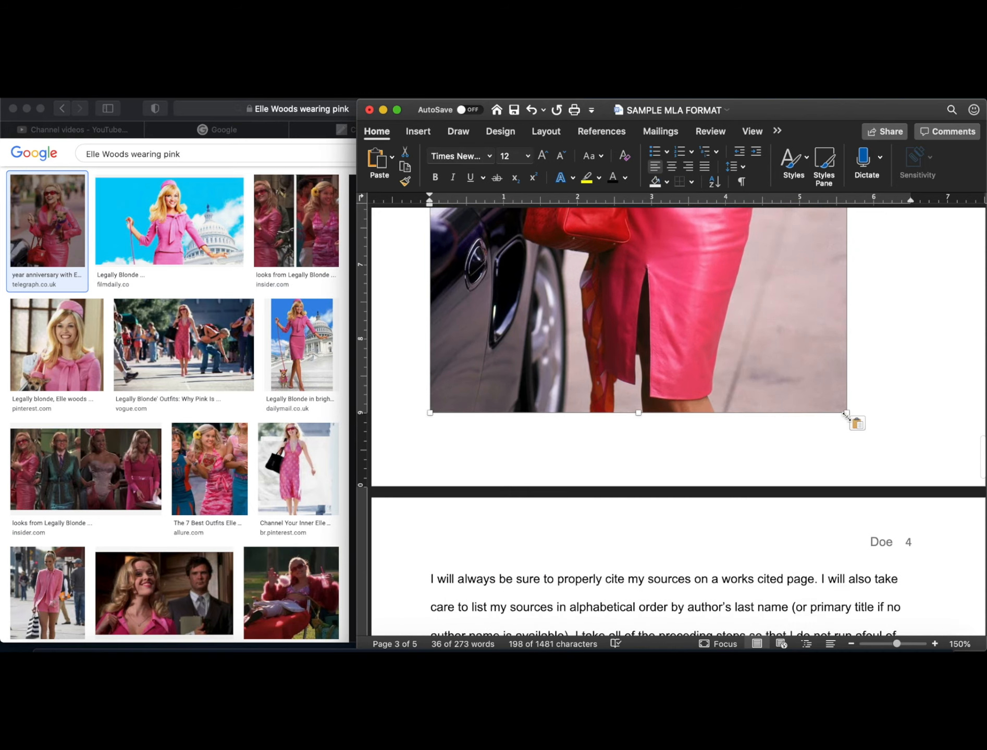
{"action": "left_click", "coordinate": [848, 415]}
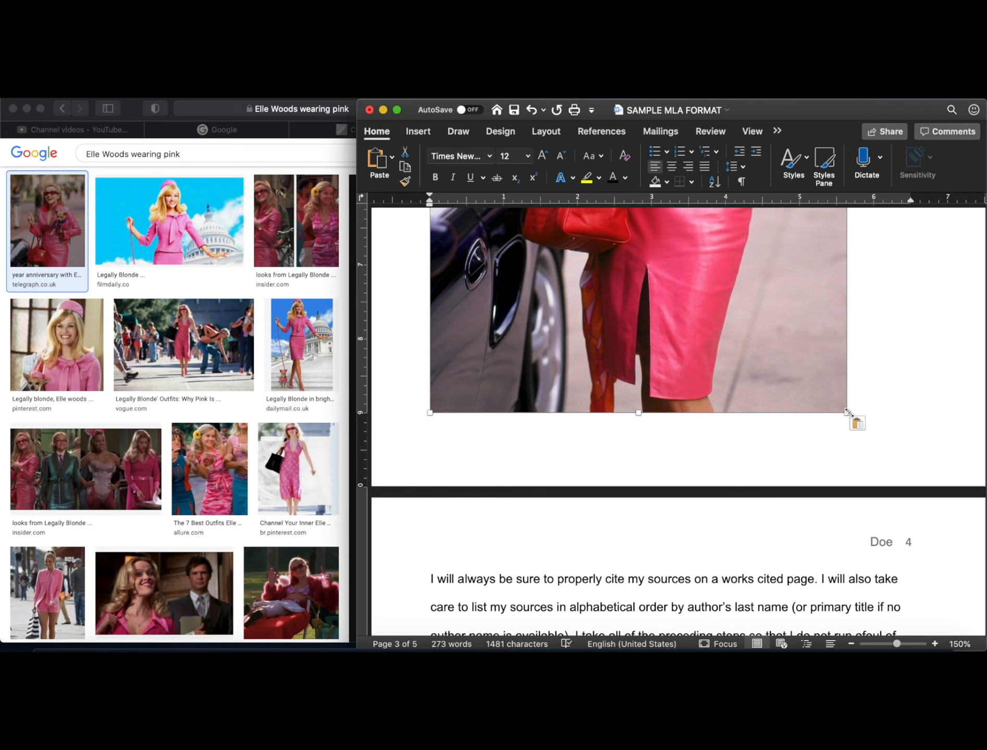
{"action": "left_click_drag", "start_coordinate": [848, 413], "coordinate": [680, 265]}
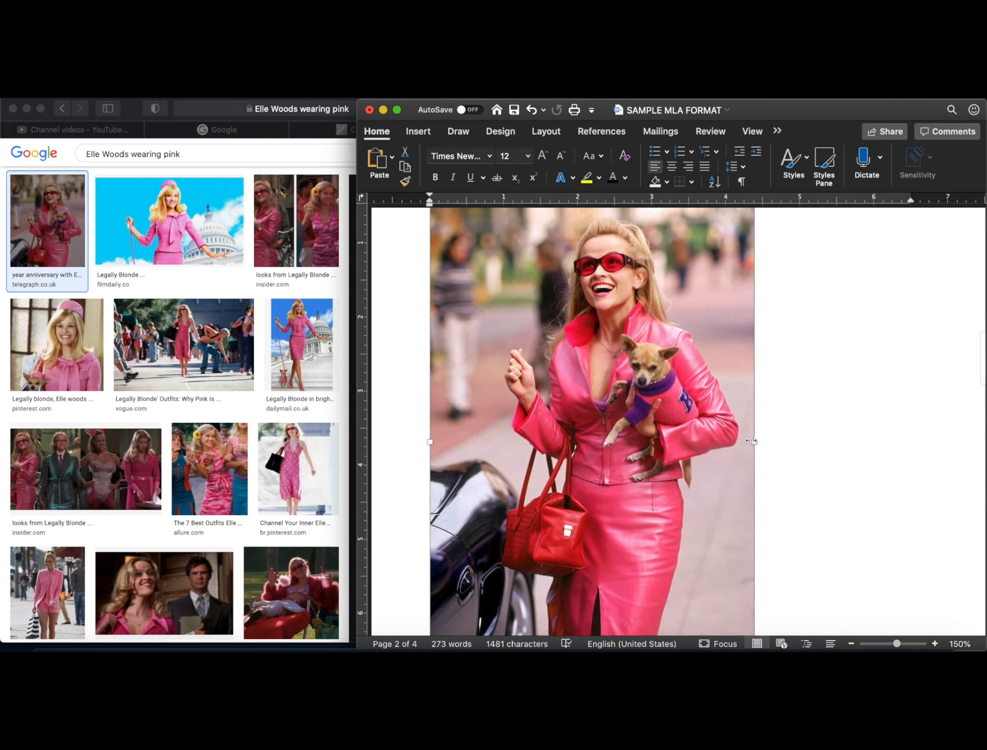
Try reducing only the picture's height from its upper edge, and undo the change.
{"action": "scroll", "coordinate": [748, 442], "scroll_direction": "up", "scroll_amount": 3}
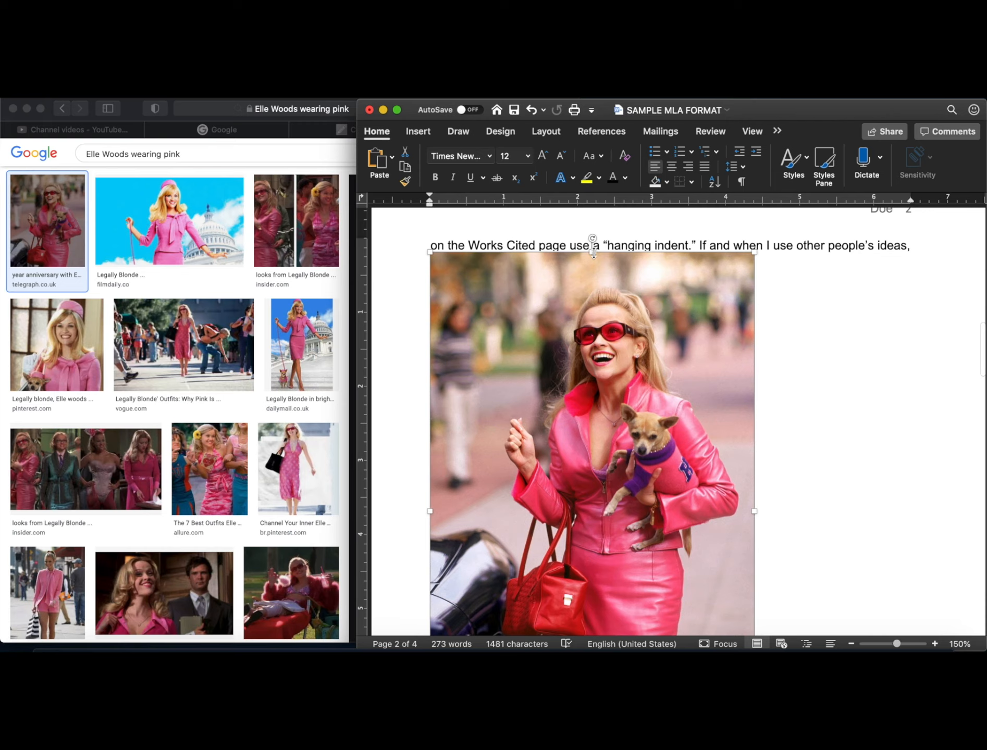
{"action": "left_click_drag", "start_coordinate": [592, 253], "coordinate": [611, 480]}
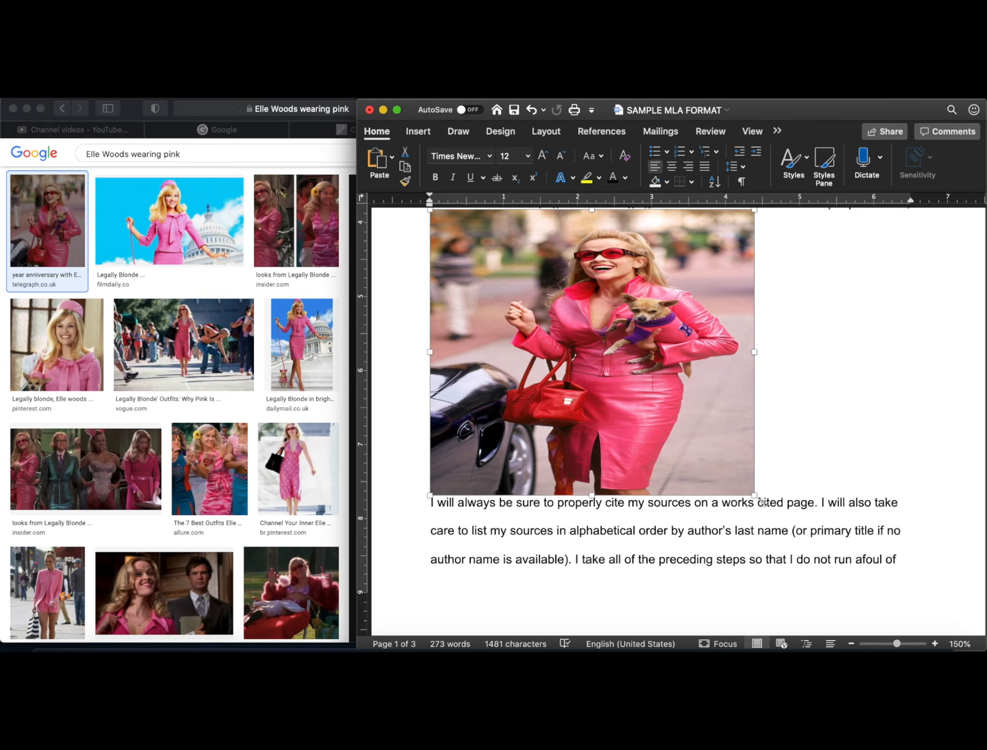
{"action": "left_click", "coordinate": [533, 110]}
Scale the picture down proportionally to about 2.4 inches wide.
{"action": "scroll", "coordinate": [668, 378], "scroll_direction": "down", "scroll_amount": 5}
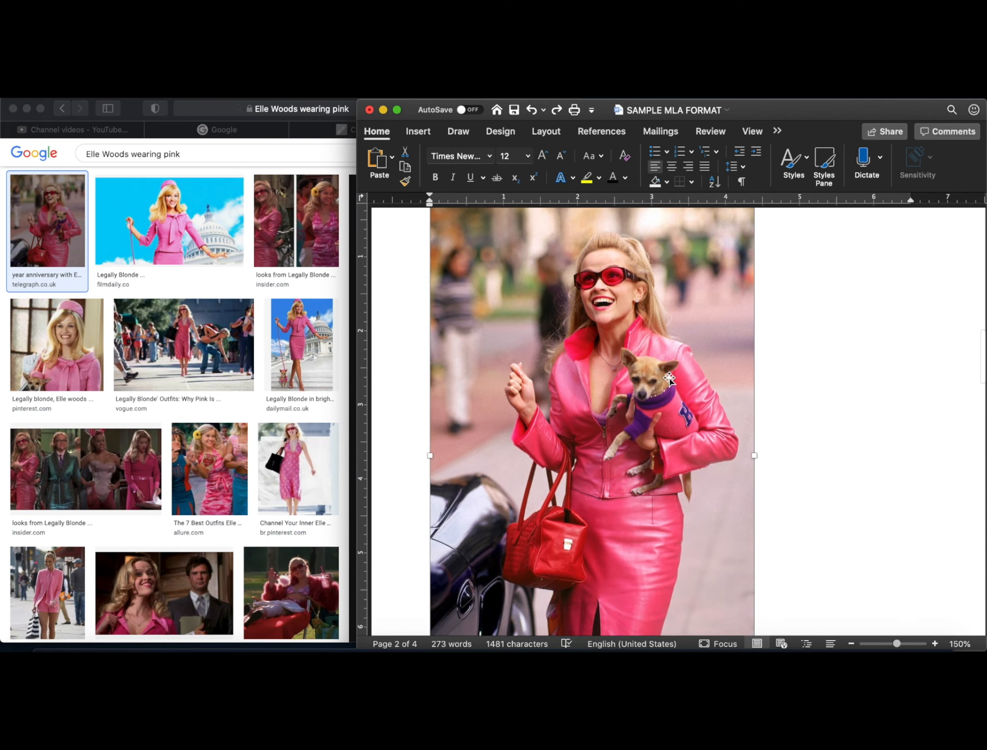
{"action": "scroll", "coordinate": [669, 379], "scroll_direction": "down", "scroll_amount": 5}
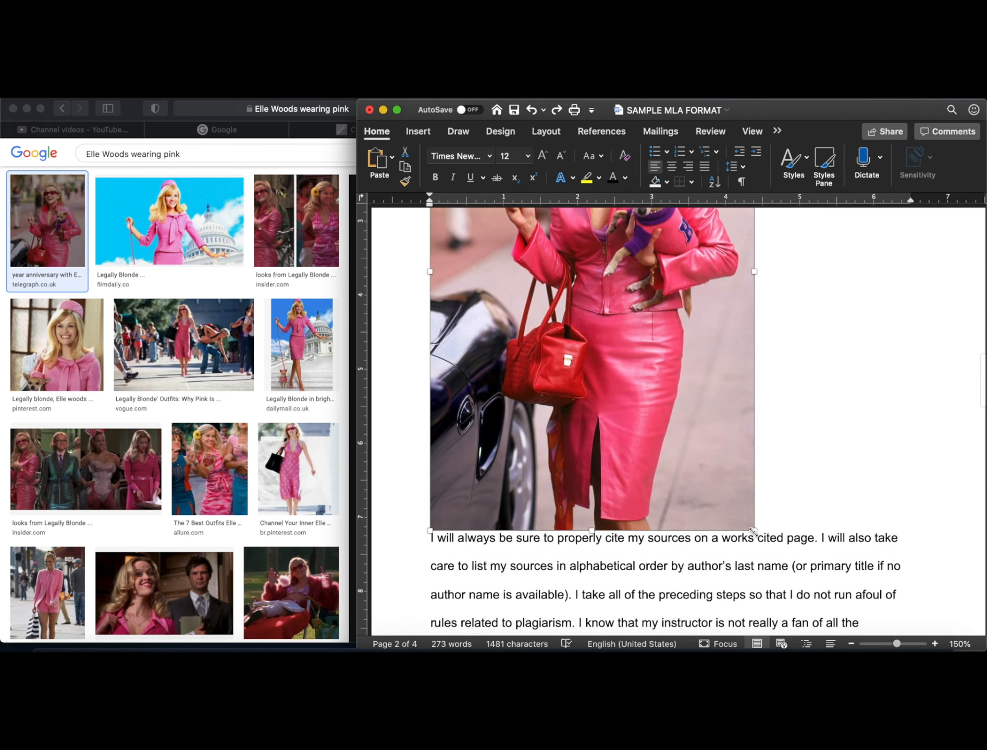
{"action": "left_click_drag", "start_coordinate": [753, 531], "coordinate": [612, 318]}
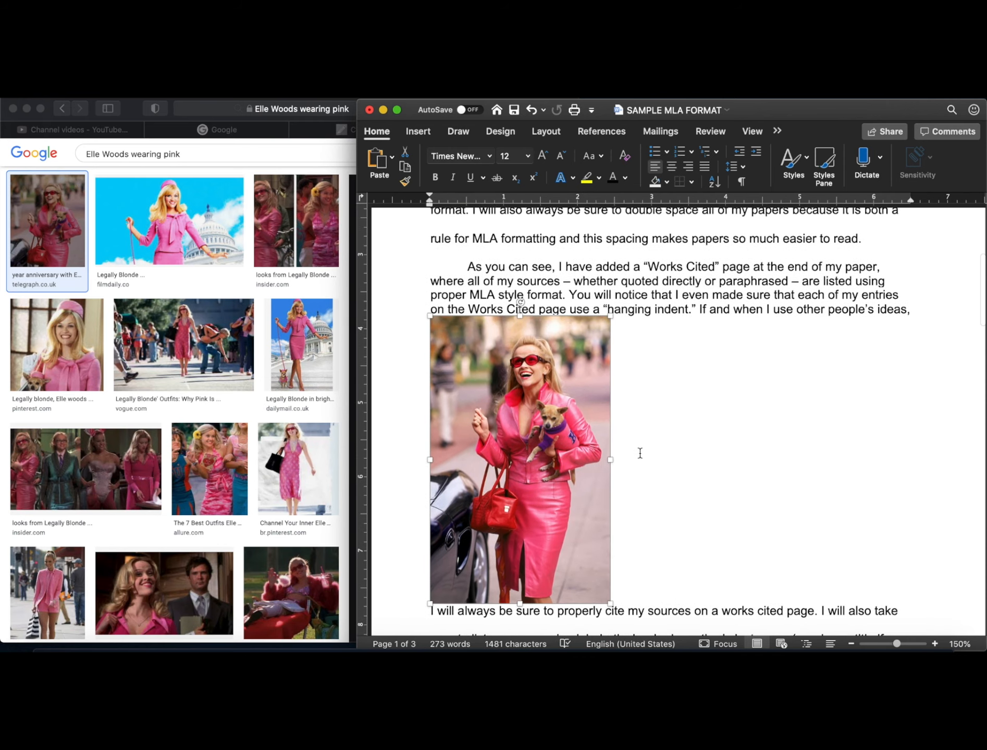
Check the picture's placement within the second paragraph and reduce it proportionally to about 1.9 inches wide.
{"action": "scroll", "coordinate": [639, 461], "scroll_direction": "up", "scroll_amount": 4}
{"action": "scroll", "coordinate": [639, 461], "scroll_direction": "down", "scroll_amount": 3}
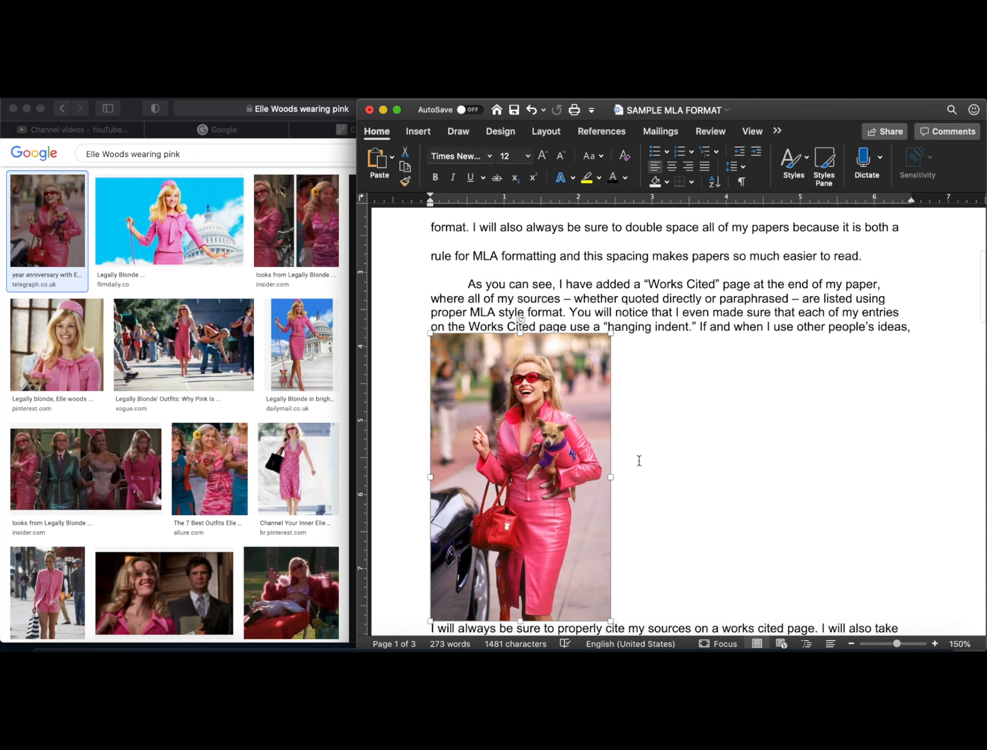
{"action": "scroll", "coordinate": [572, 447], "scroll_direction": "down", "scroll_amount": 2}
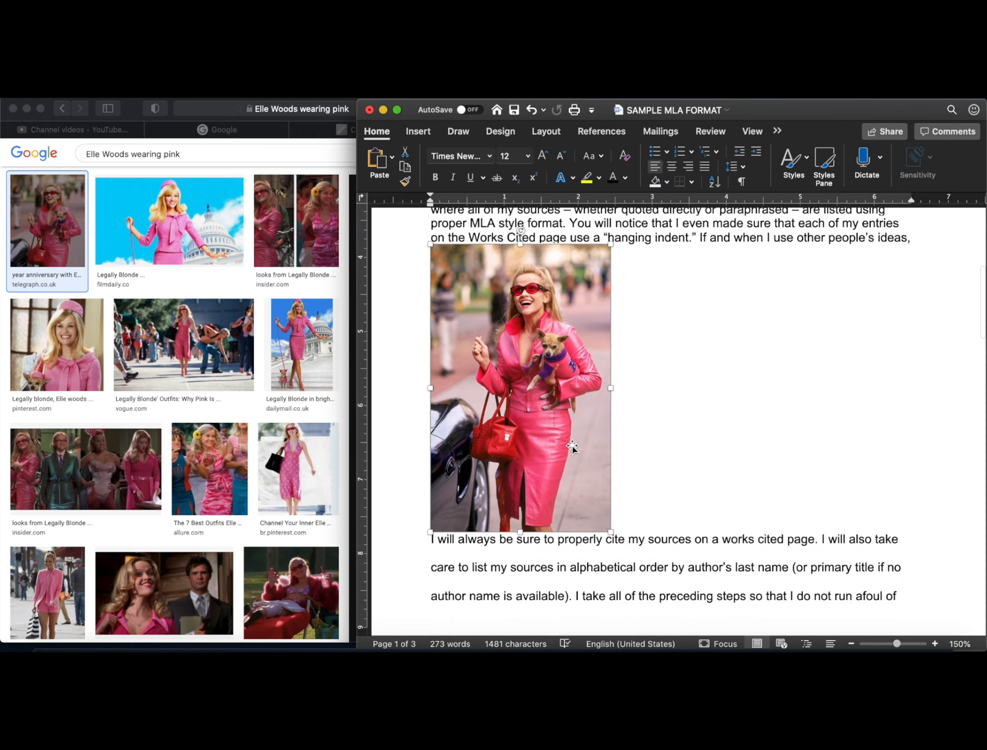
{"action": "scroll", "coordinate": [573, 447], "scroll_direction": "up", "scroll_amount": 5}
{"action": "scroll", "coordinate": [572, 447], "scroll_direction": "down", "scroll_amount": 2}
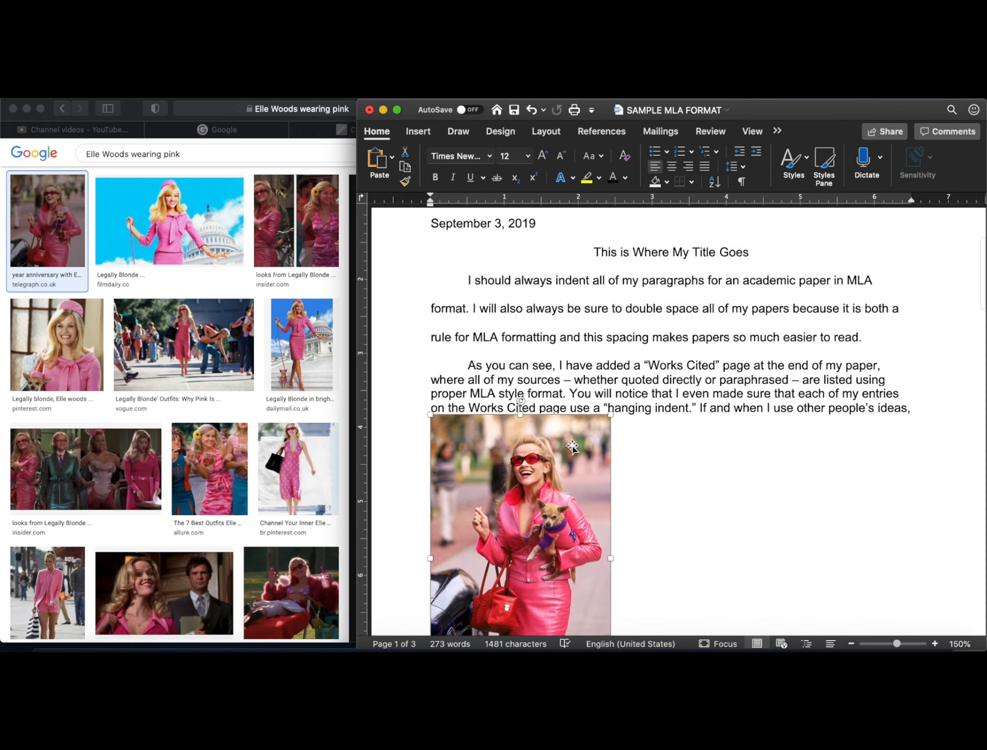
{"action": "scroll", "coordinate": [573, 447], "scroll_direction": "down", "scroll_amount": 2}
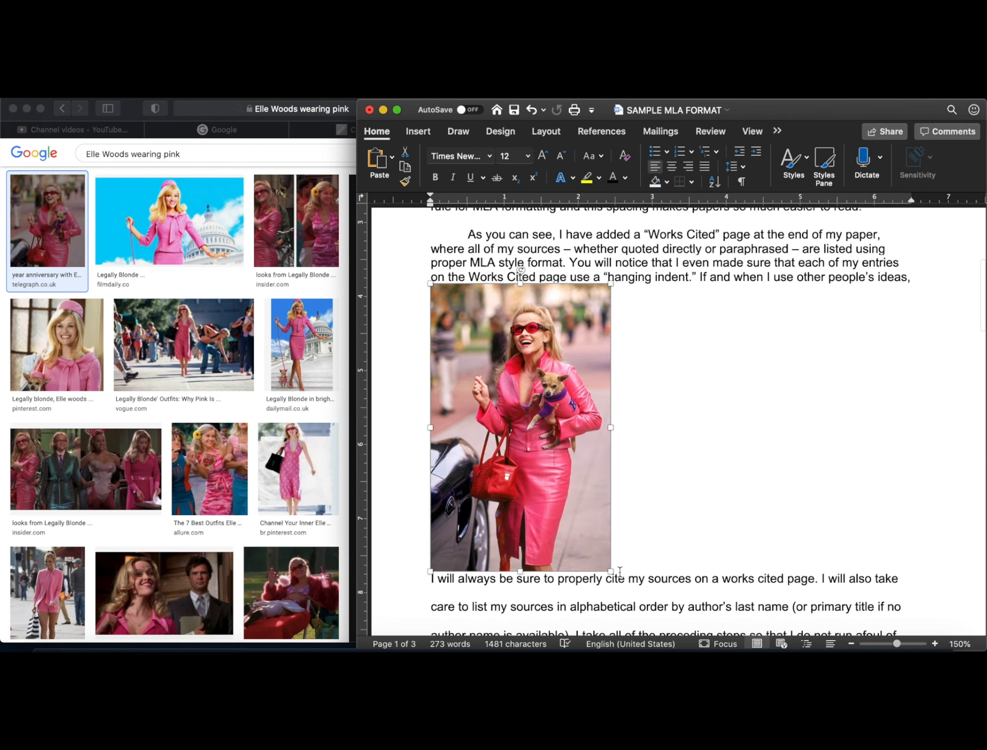
{"action": "left_click_drag", "start_coordinate": [611, 572], "coordinate": [571, 509]}
Try to move the picture across the blank space beside it, and set its text wrapping to Tight.
{"action": "left_click_drag", "start_coordinate": [487, 368], "coordinate": [684, 363]}
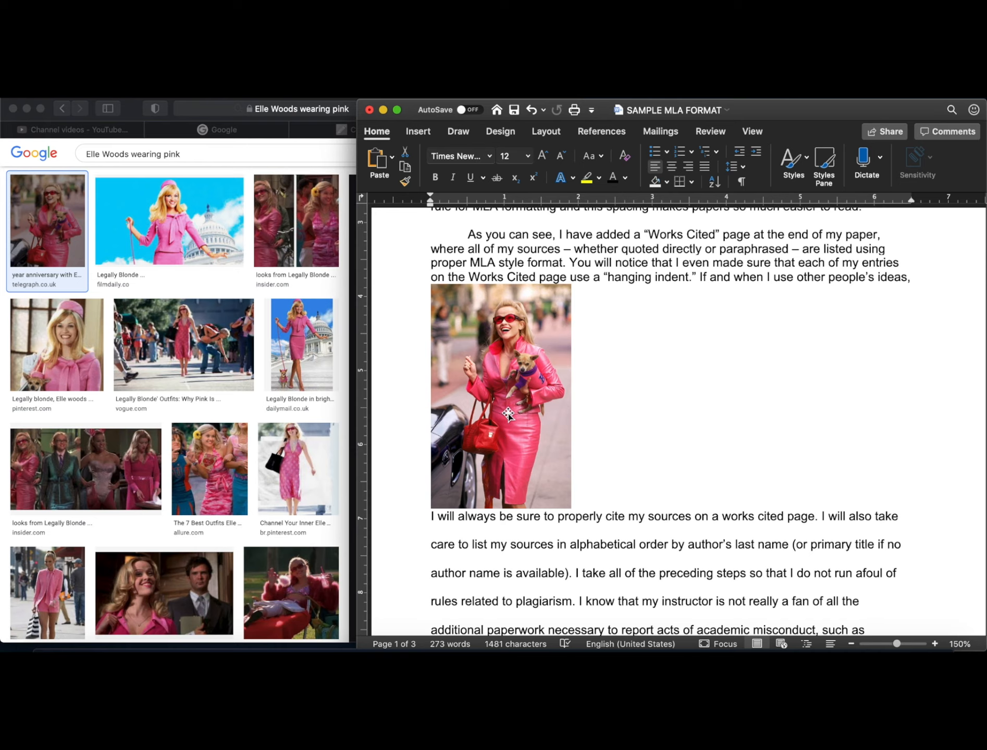
{"action": "right_click", "coordinate": [503, 380]}
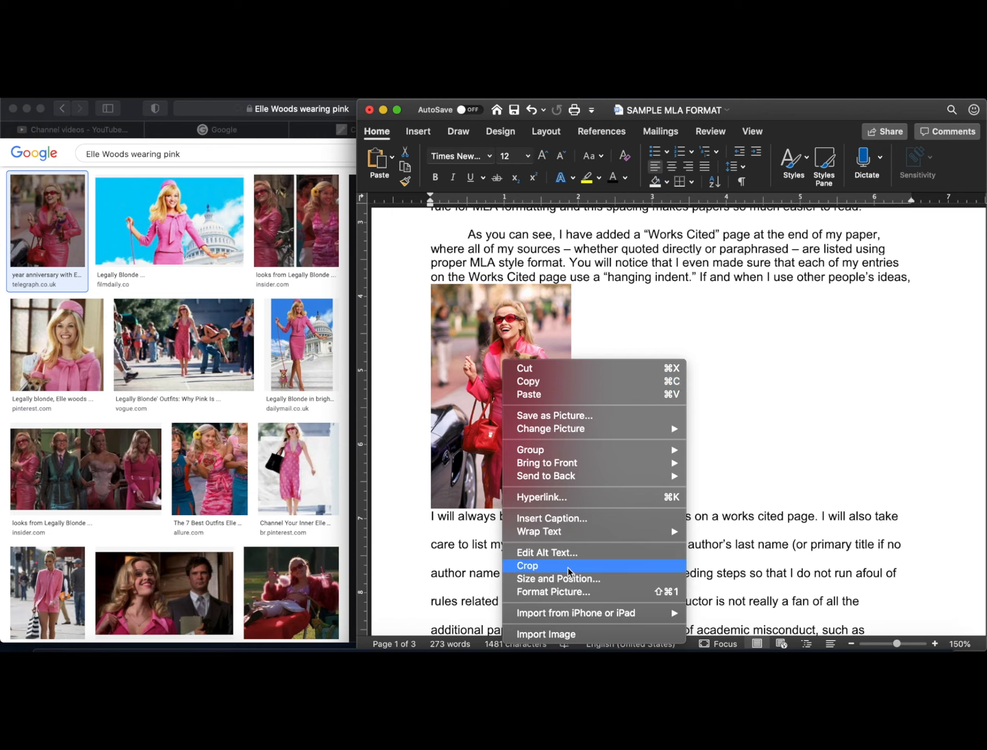
{"action": "mouse_move", "coordinate": [553, 537]}
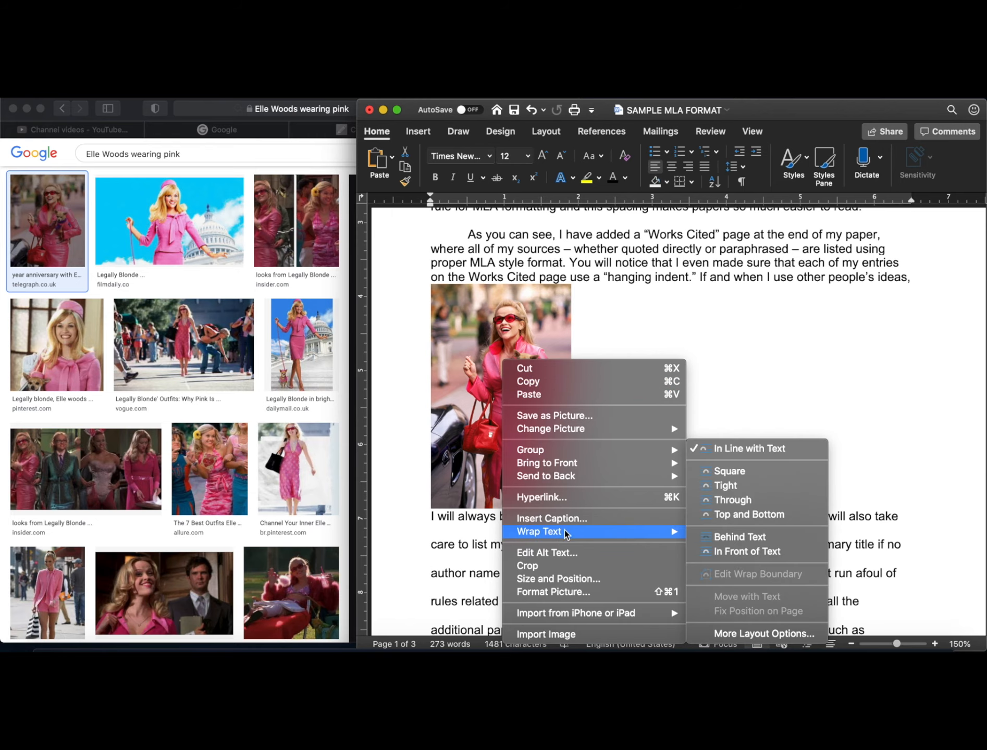
{"action": "left_click", "coordinate": [726, 486]}
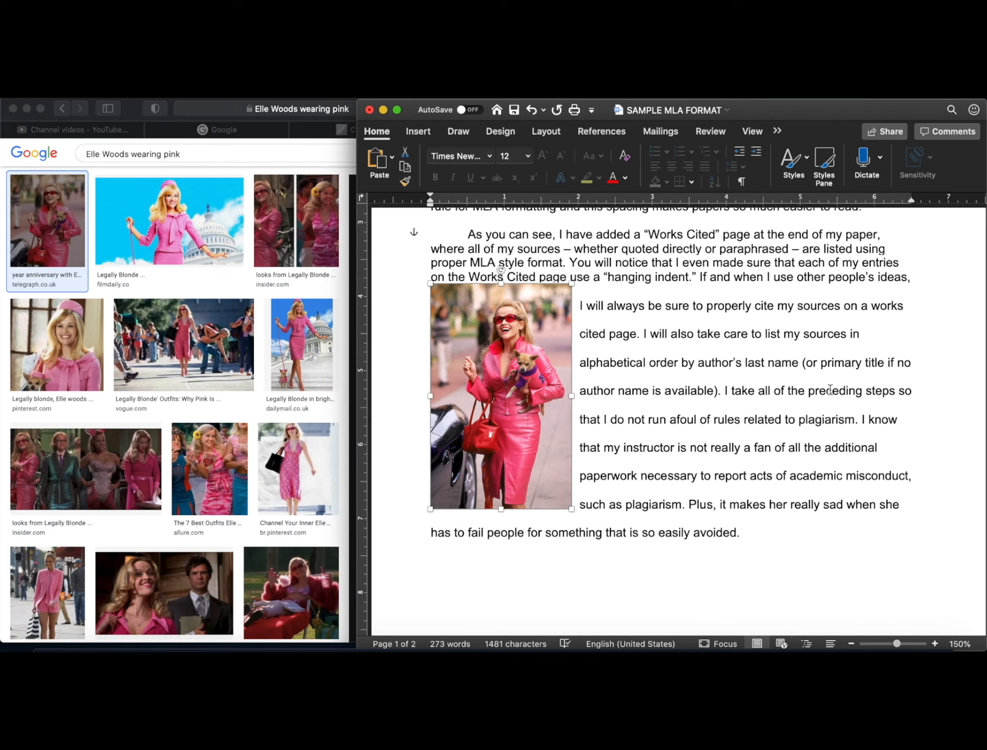
Set the line spacing of both body paragraphs to 2.0.
{"action": "scroll", "coordinate": [675, 364], "scroll_direction": "up", "scroll_amount": 3}
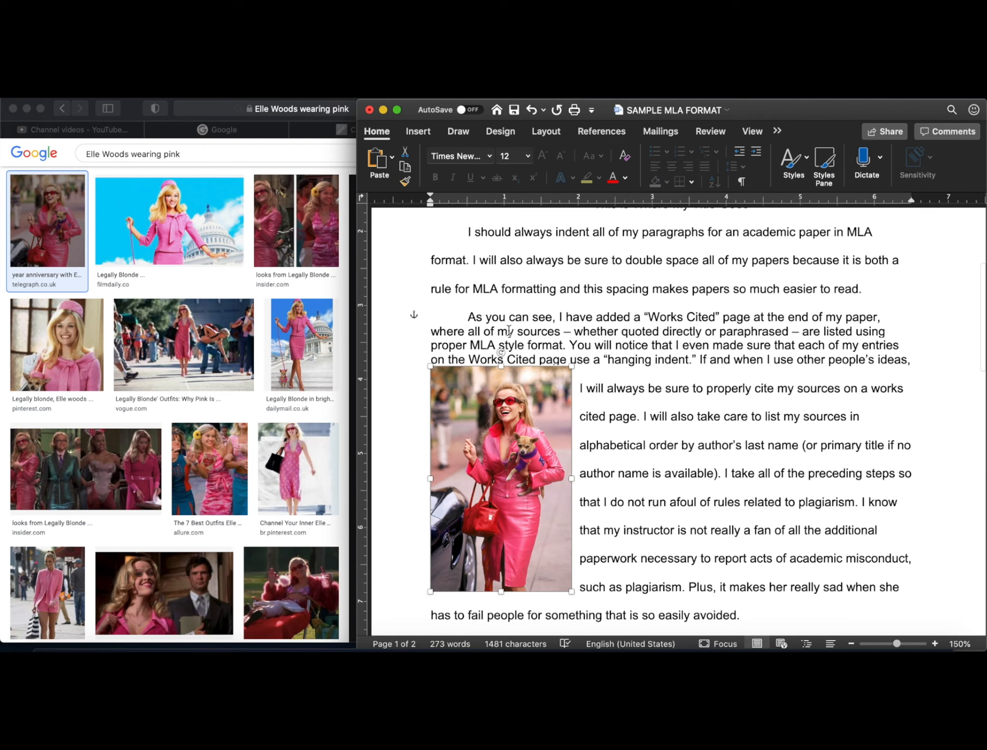
{"action": "scroll", "coordinate": [508, 331], "scroll_direction": "up", "scroll_amount": 3}
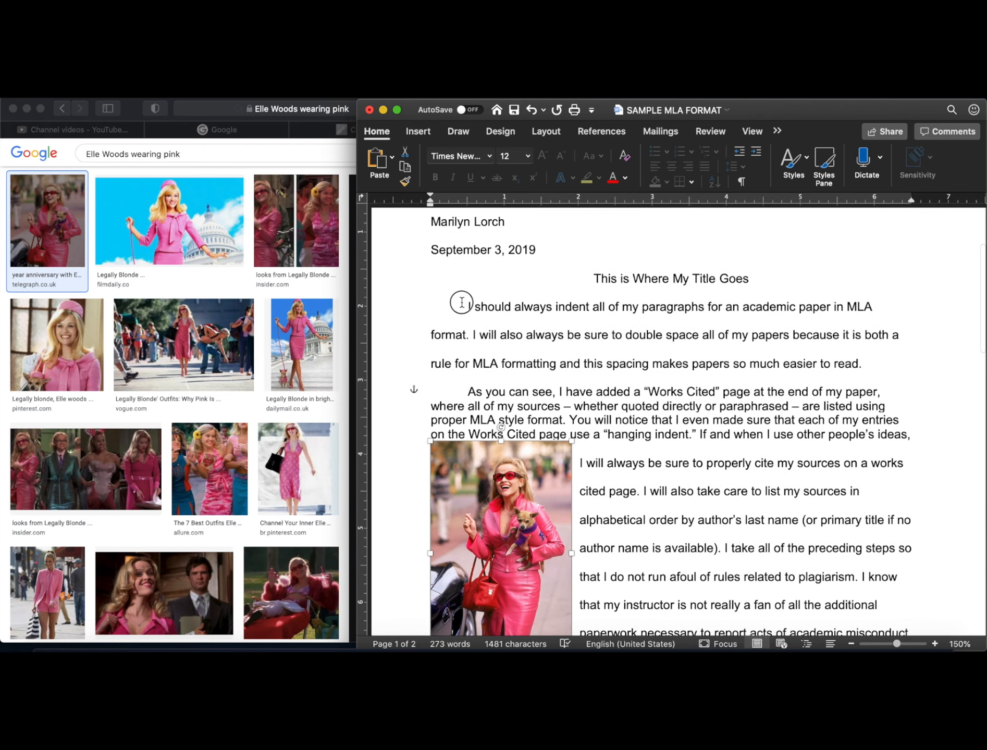
{"action": "left_click_drag", "start_coordinate": [462, 301], "coordinate": [666, 385]}
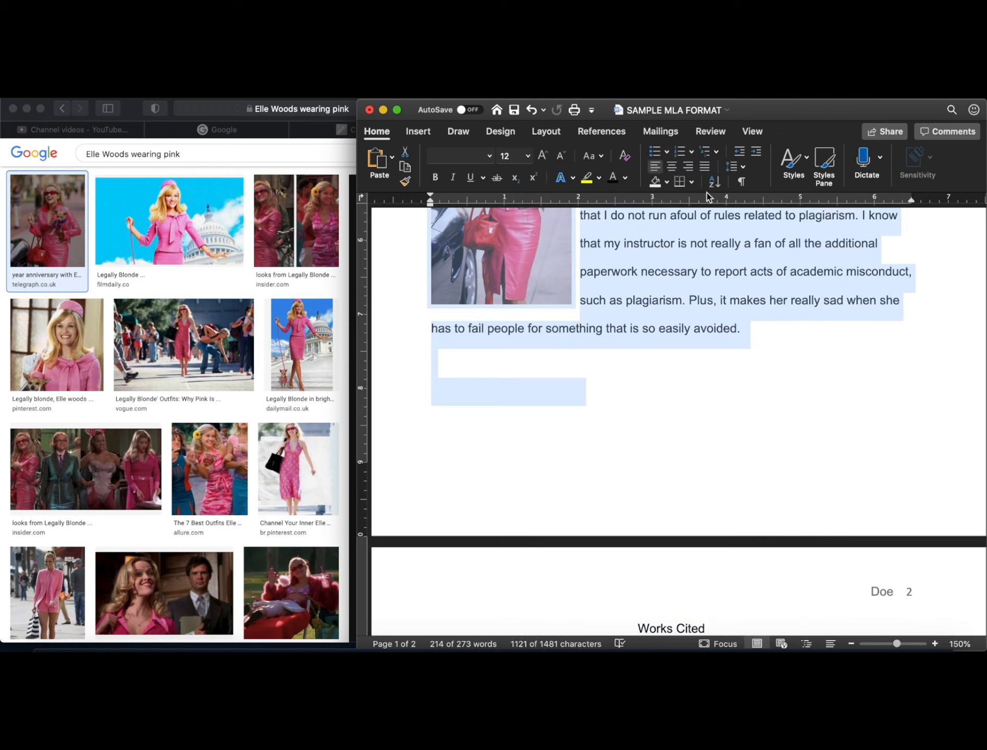
{"action": "left_click", "coordinate": [738, 170]}
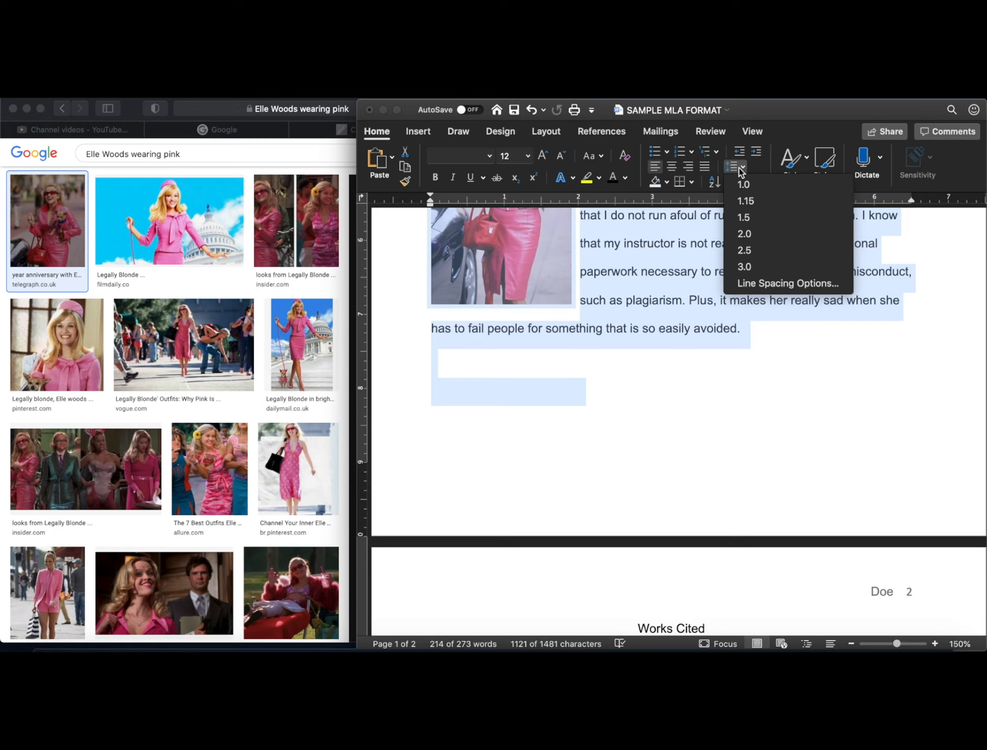
{"action": "left_click", "coordinate": [755, 234]}
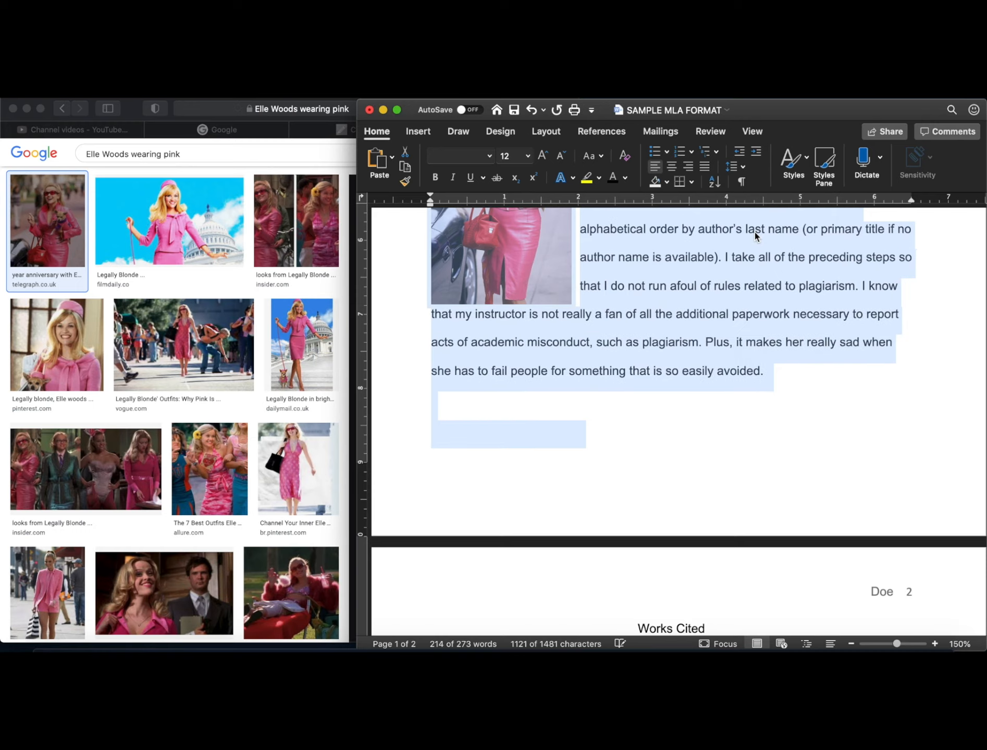
{"action": "scroll", "coordinate": [746, 267], "scroll_direction": "up", "scroll_amount": 10}
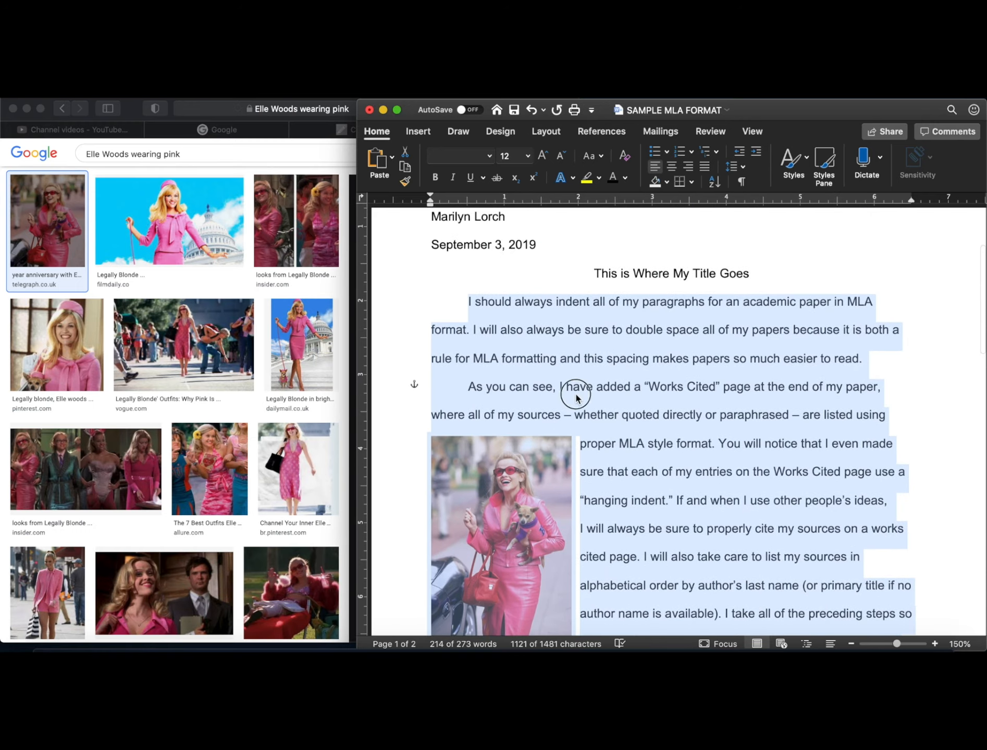
{"action": "left_click", "coordinate": [576, 397]}
{"action": "scroll", "coordinate": [511, 458], "scroll_direction": "down", "scroll_amount": 3}
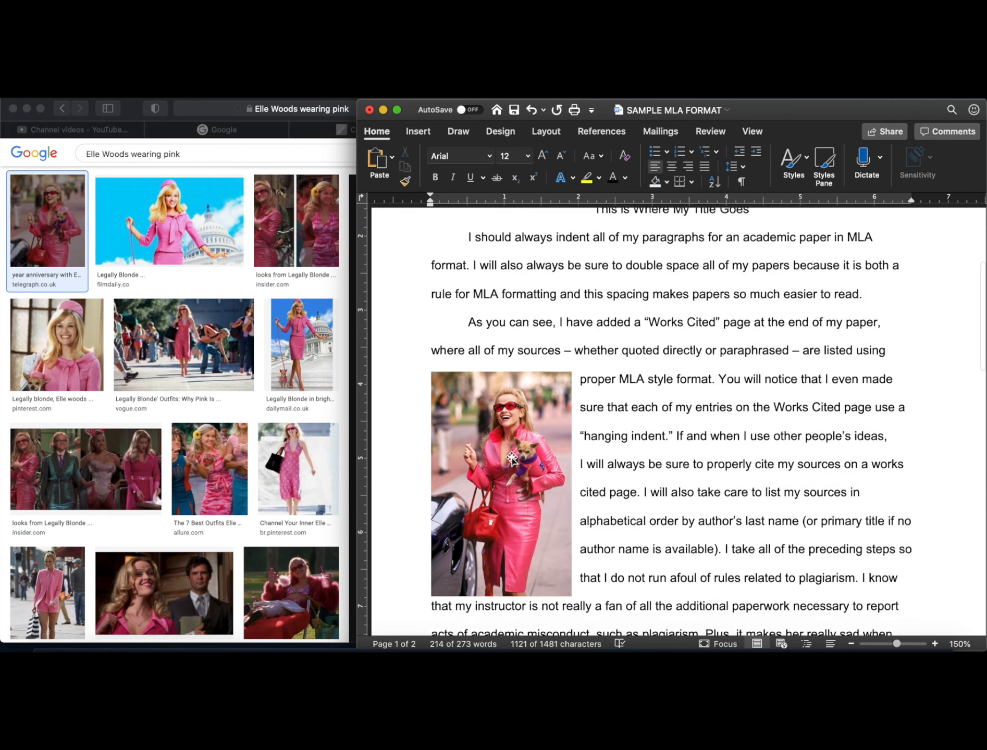
{"action": "scroll", "coordinate": [511, 457], "scroll_direction": "down", "scroll_amount": 3}
{"action": "scroll", "coordinate": [505, 469], "scroll_direction": "up", "scroll_amount": 3}
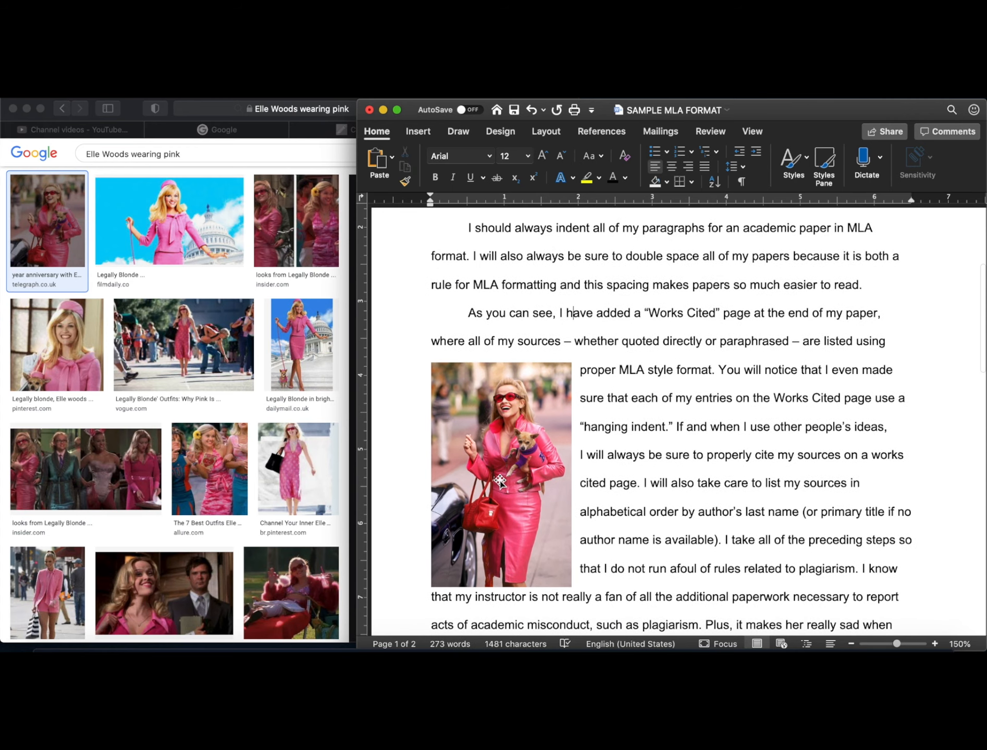
Try the picture in the middle of the second paragraph and check how the split lines read across it.
{"action": "left_click", "coordinate": [500, 482]}
{"action": "left_click_drag", "start_coordinate": [500, 482], "coordinate": [674, 469]}
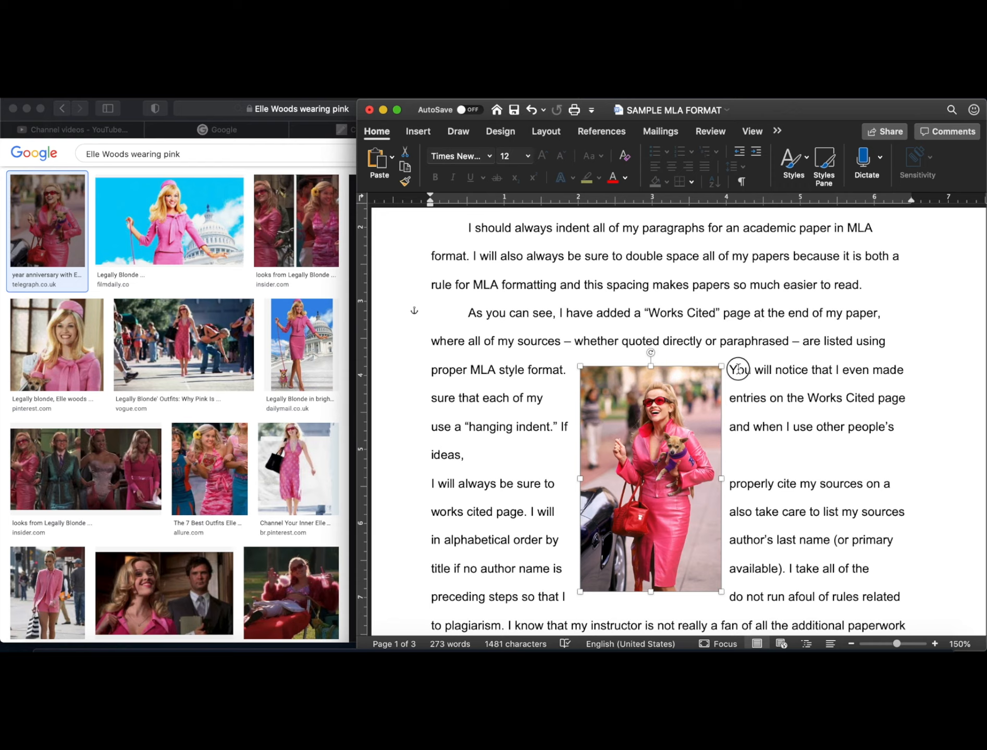
{"action": "left_click_drag", "start_coordinate": [739, 370], "coordinate": [860, 374]}
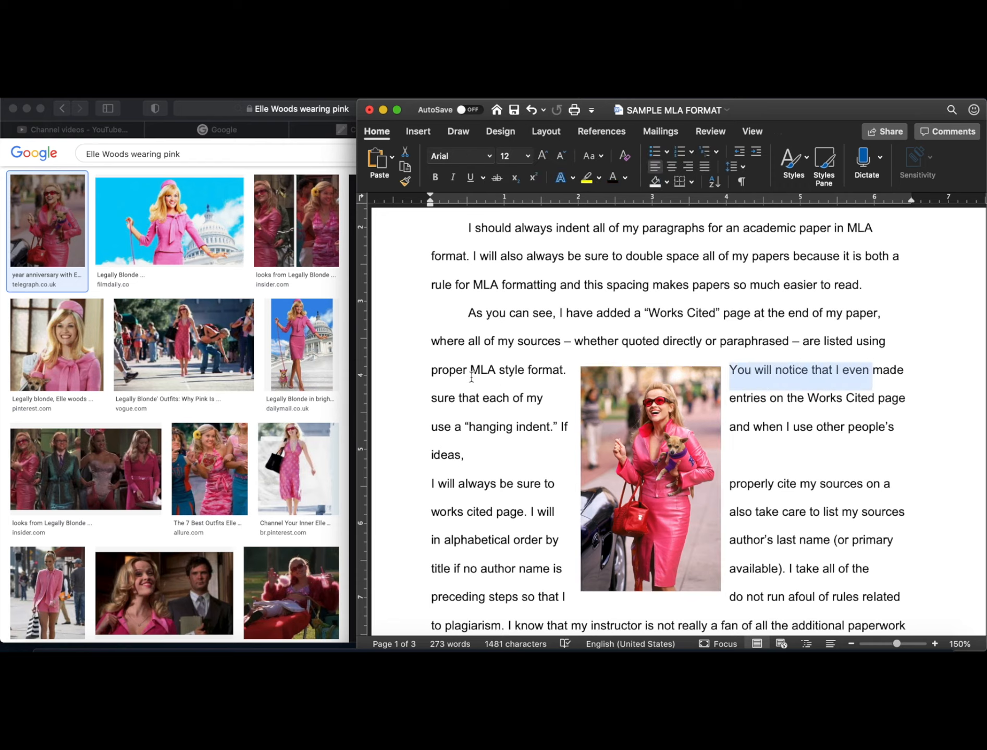
{"action": "left_click_drag", "start_coordinate": [428, 398], "coordinate": [545, 398]}
{"action": "left_click_drag", "start_coordinate": [734, 398], "coordinate": [908, 398]}
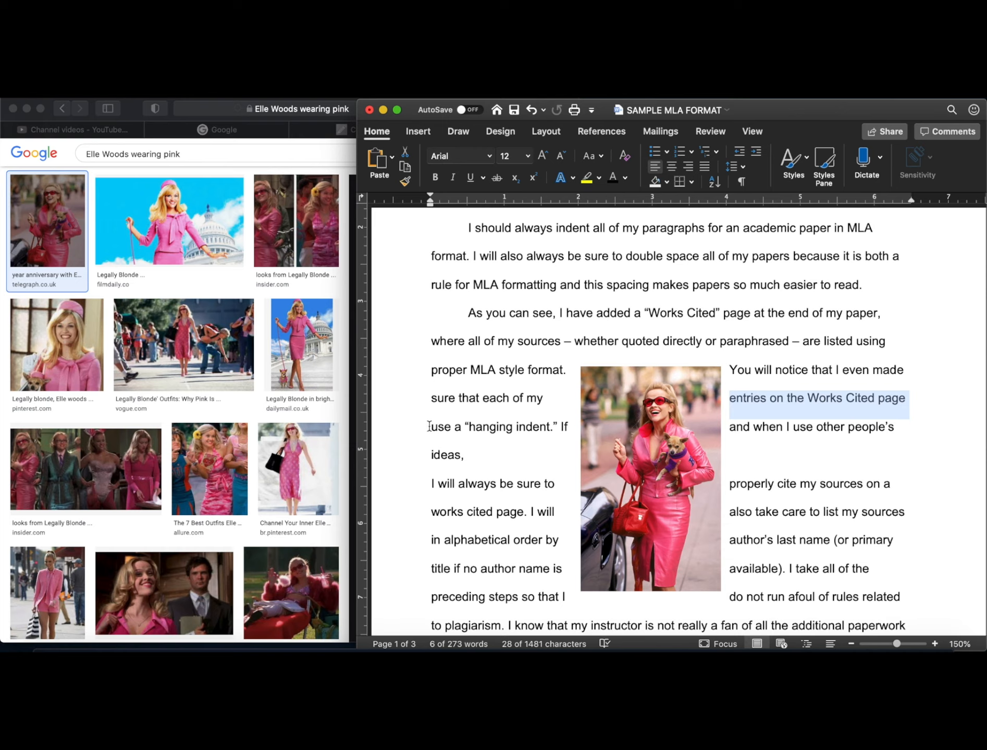
{"action": "left_click_drag", "start_coordinate": [431, 427], "coordinate": [565, 428]}
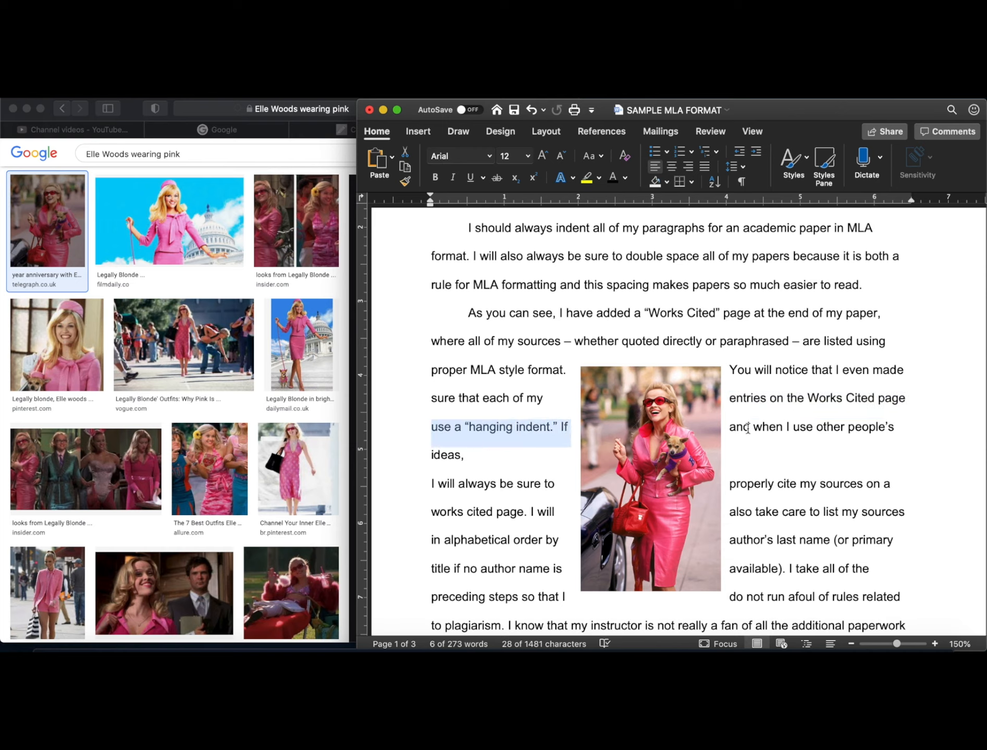
{"action": "left_click_drag", "start_coordinate": [730, 427], "coordinate": [853, 432]}
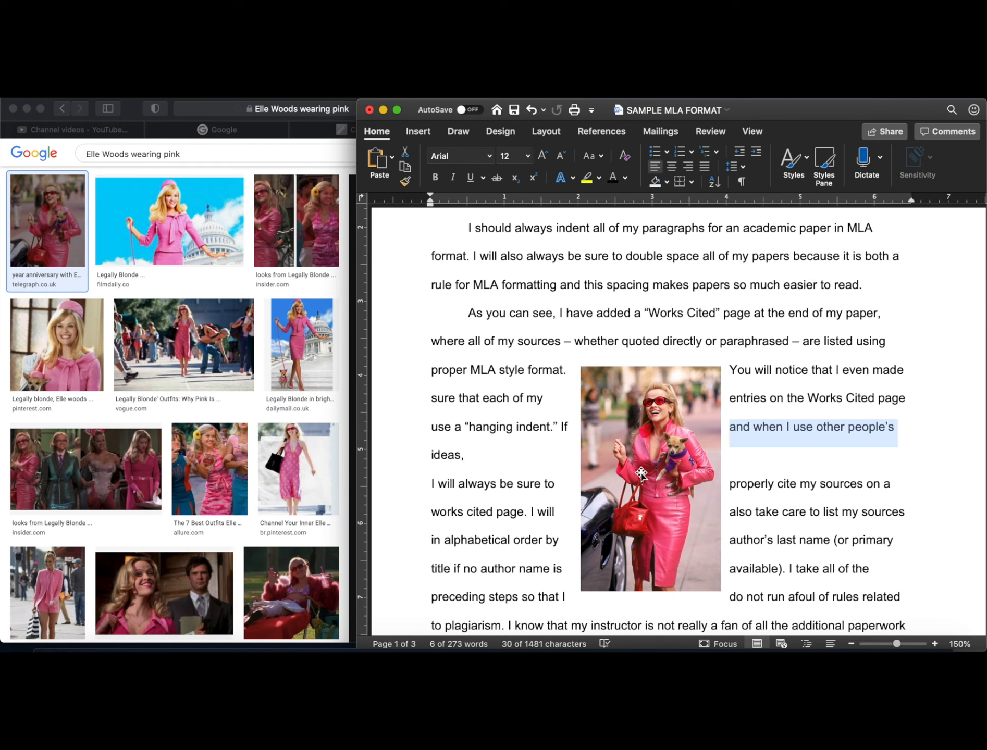
Try the picture against the second paragraph's left margin, and move it over to the right margin.
{"action": "left_click_drag", "start_coordinate": [641, 473], "coordinate": [497, 478]}
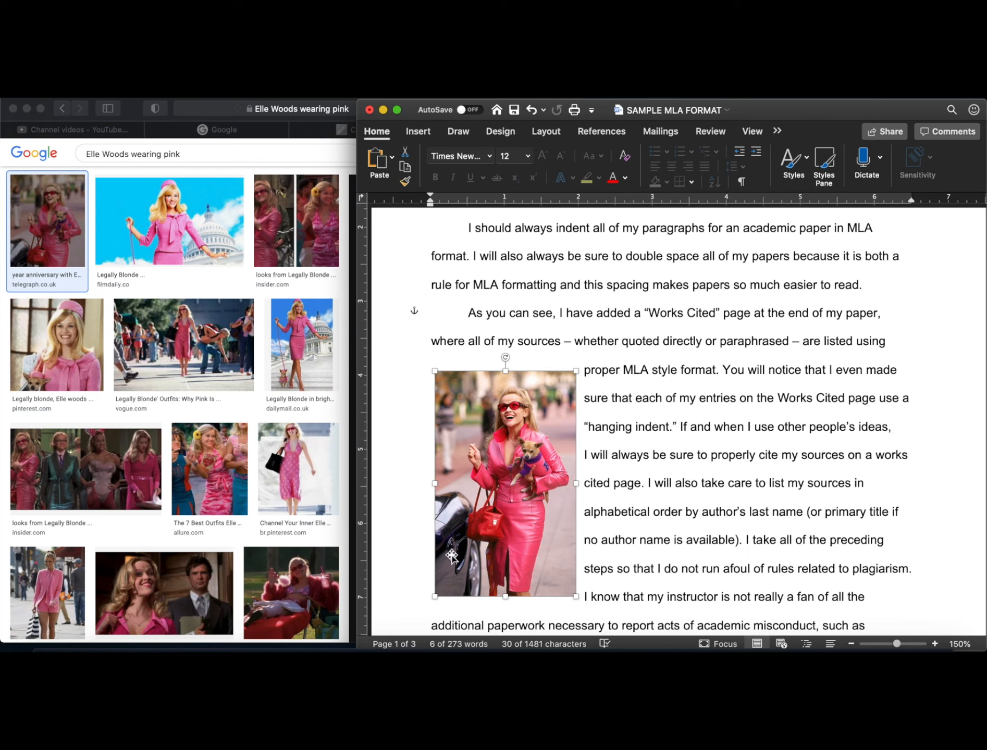
{"action": "left_click_drag", "start_coordinate": [482, 475], "coordinate": [807, 474]}
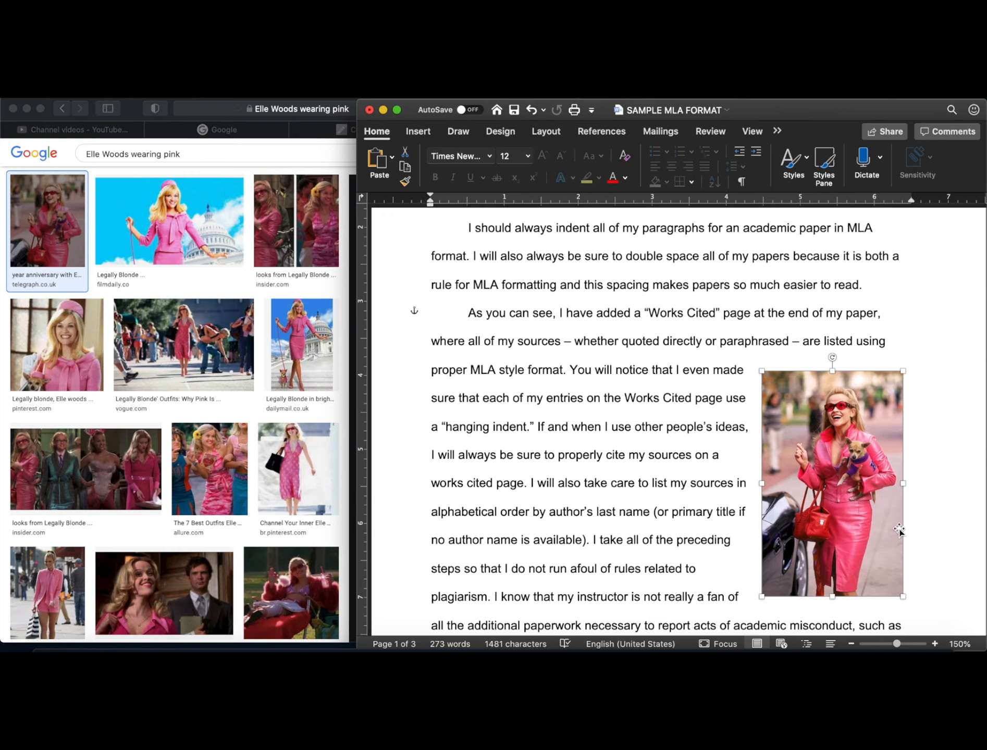
Try the picture up beside the first paragraph, and place it level with the second paragraph's first line at the right margin.
{"action": "scroll", "coordinate": [828, 428], "scroll_direction": "down", "scroll_amount": 1}
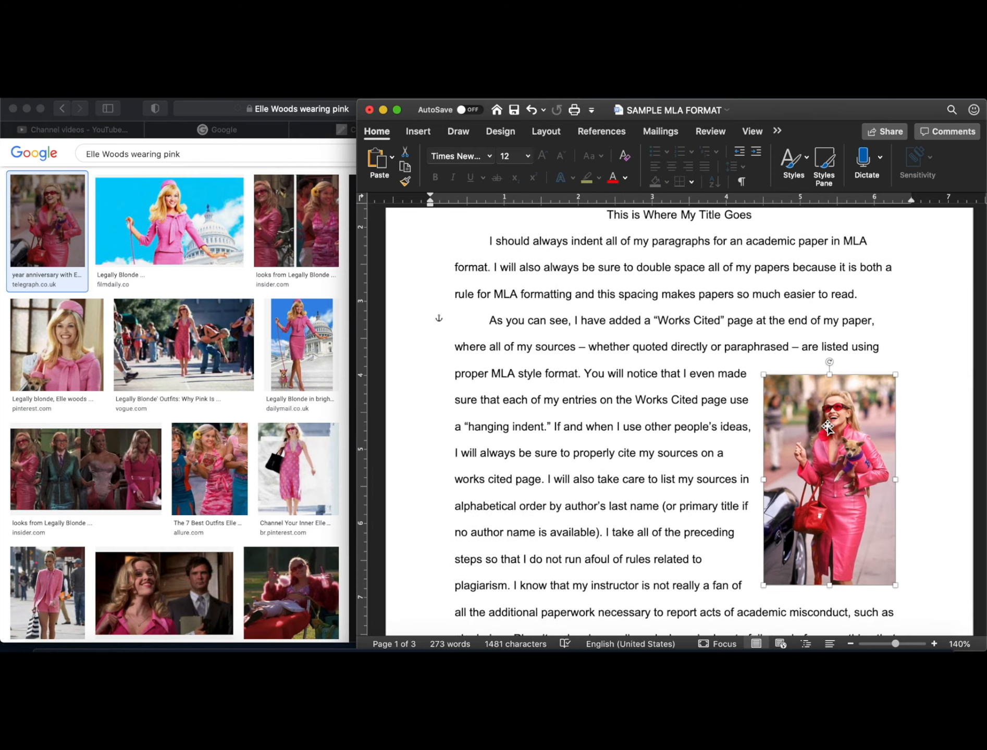
{"action": "left_click", "coordinate": [934, 645]}
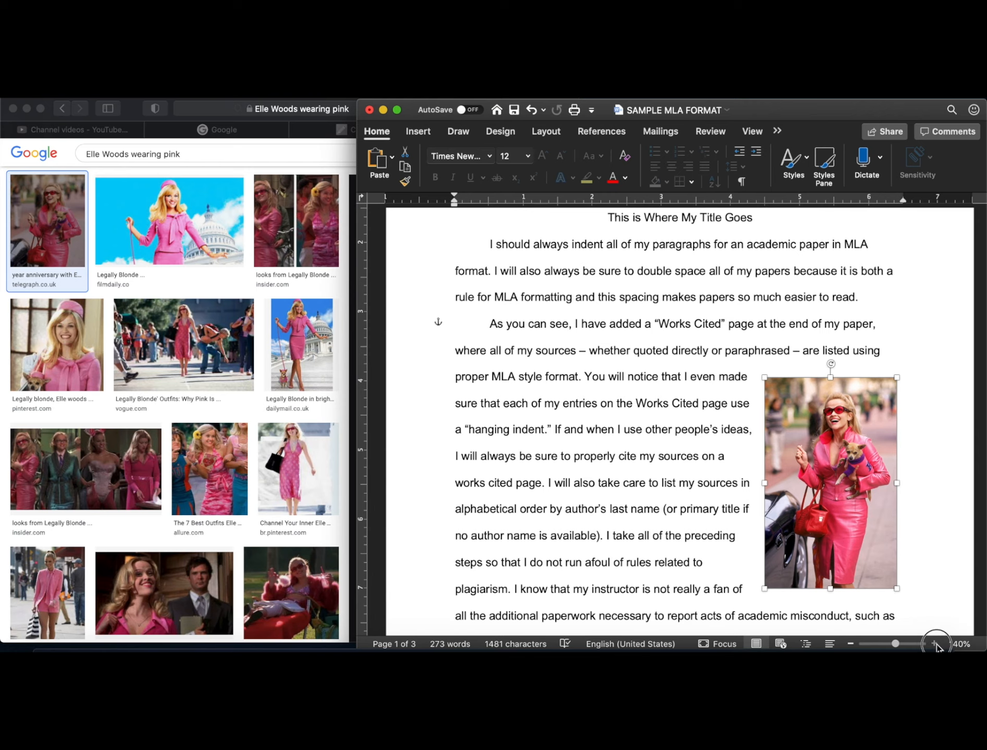
{"action": "left_click", "coordinate": [935, 645]}
{"action": "left_click", "coordinate": [851, 645]}
{"action": "left_click", "coordinate": [851, 645]}
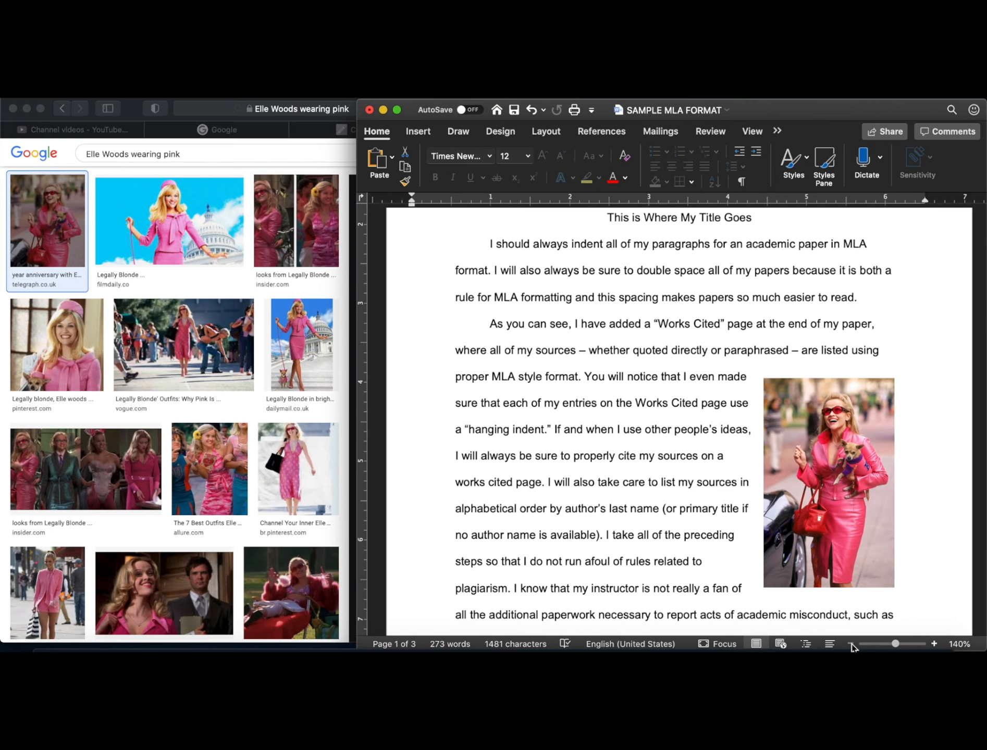
{"action": "left_click", "coordinate": [851, 645]}
{"action": "left_click", "coordinate": [851, 645]}
{"action": "left_click", "coordinate": [850, 645]}
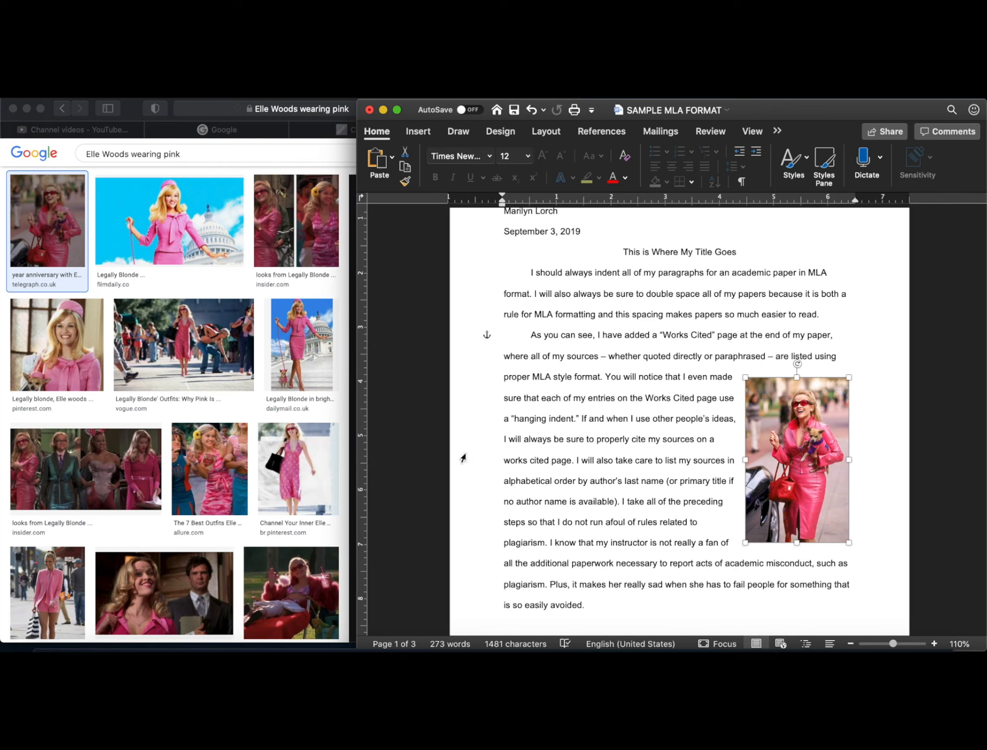
{"action": "left_click_drag", "start_coordinate": [814, 490], "coordinate": [797, 360]}
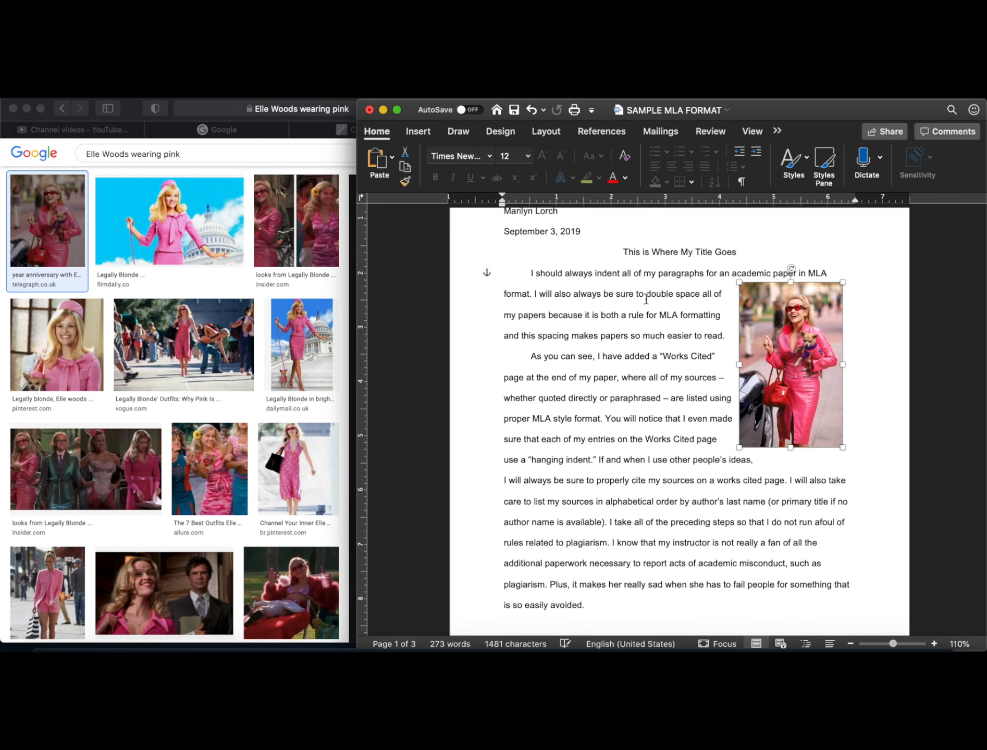
{"action": "left_click_drag", "start_coordinate": [794, 347], "coordinate": [800, 399]}
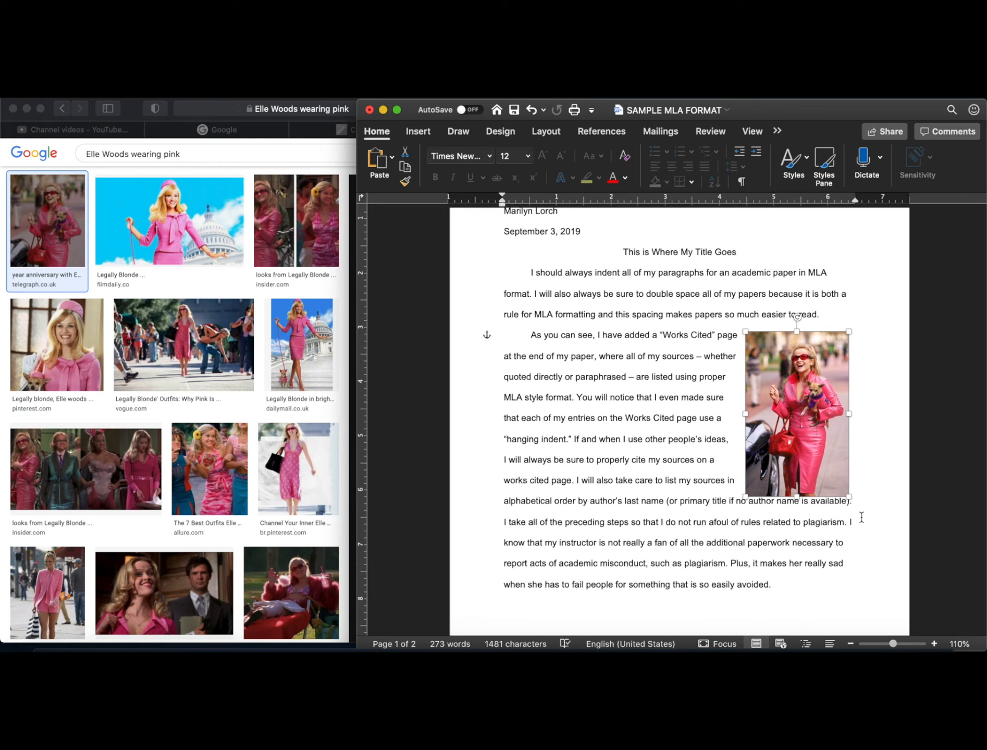
Insert the caption "Figure 1: Elle Woods wearing one of her signature pink outfits in Legally Blond." below the picture.
{"action": "right_click", "coordinate": [794, 410]}
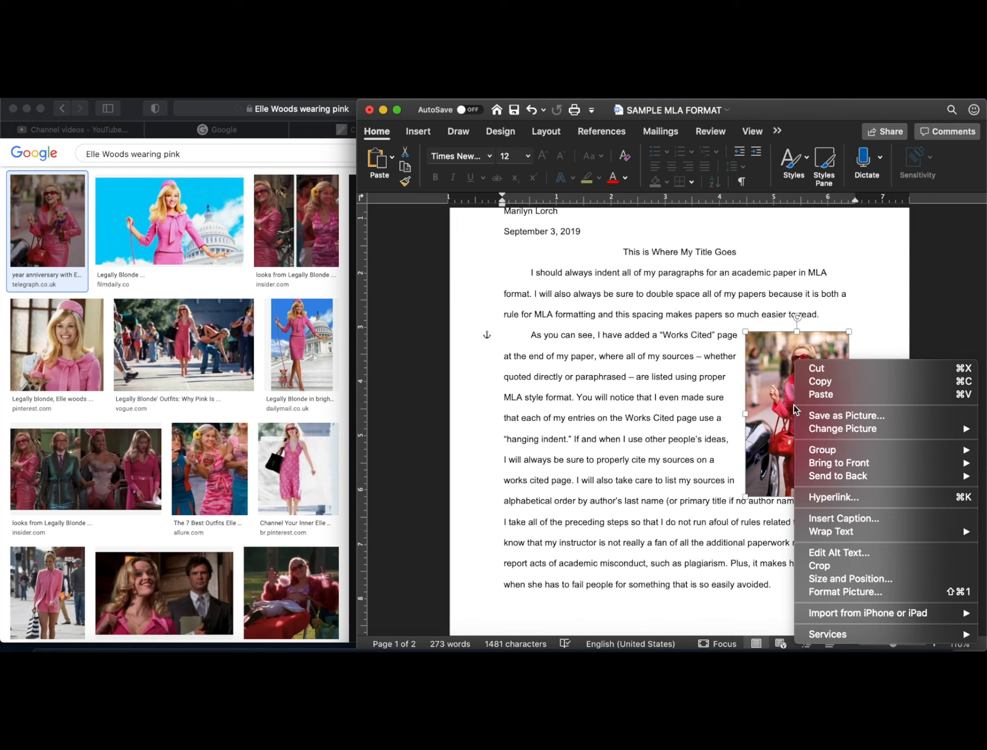
{"action": "mouse_move", "coordinate": [869, 532]}
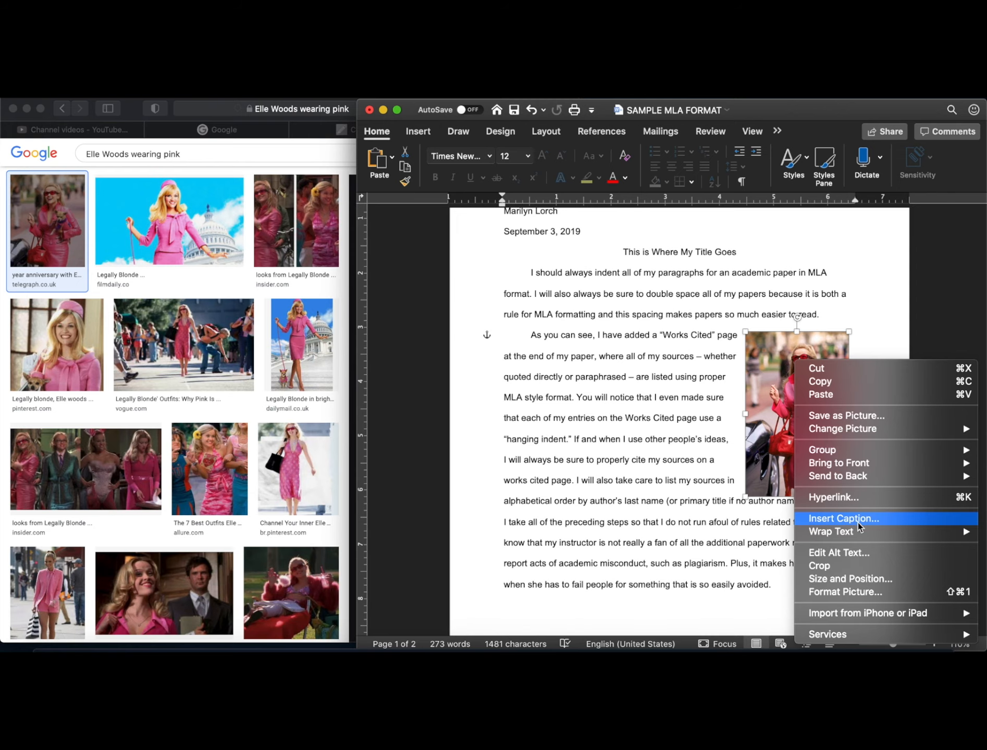
{"action": "left_click", "coordinate": [847, 519]}
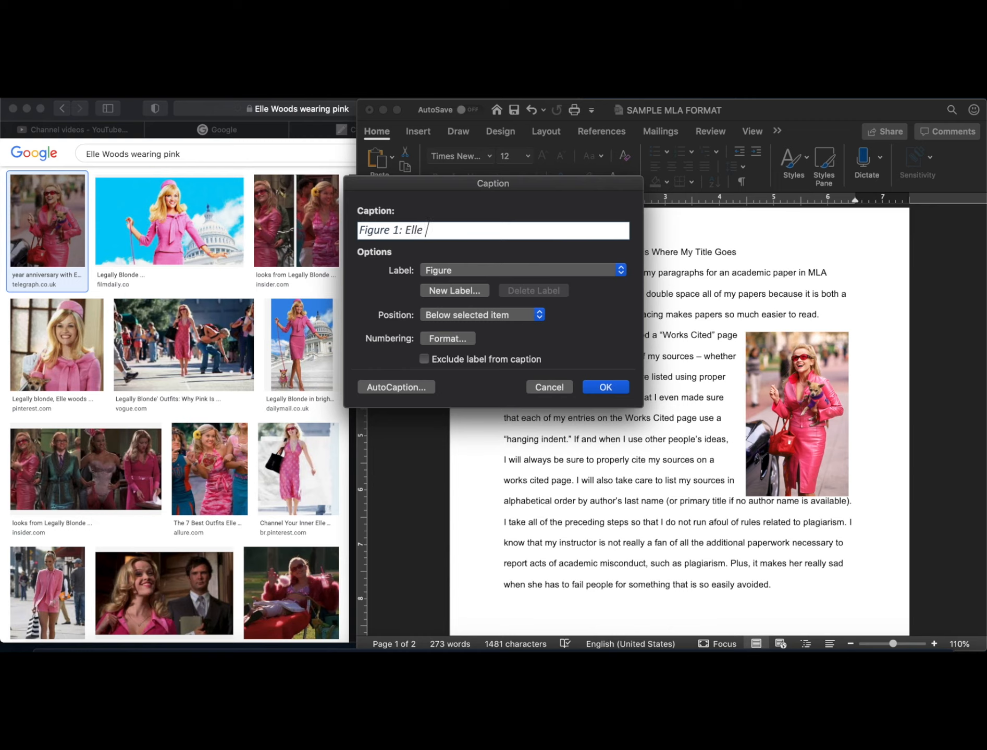
{"action": "type", "text": "Woods wearing one of"}
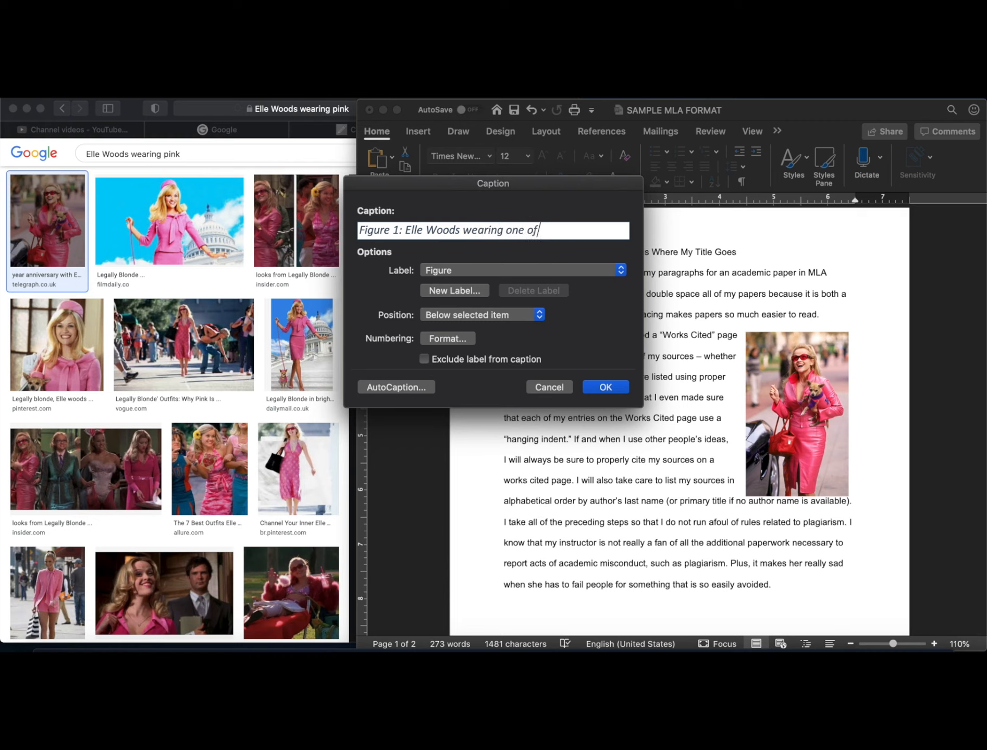
{"action": "type", "text": " her signature pink ou"}
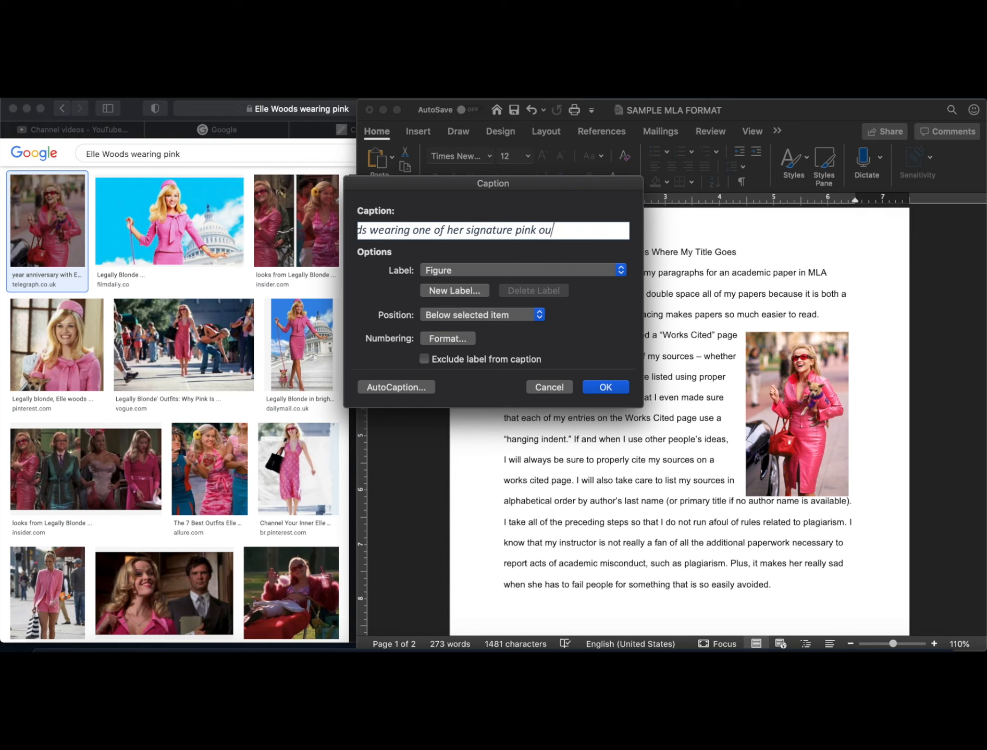
{"action": "type", "text": "tfits in"}
{"action": "type", "text": "Legally Blond."}
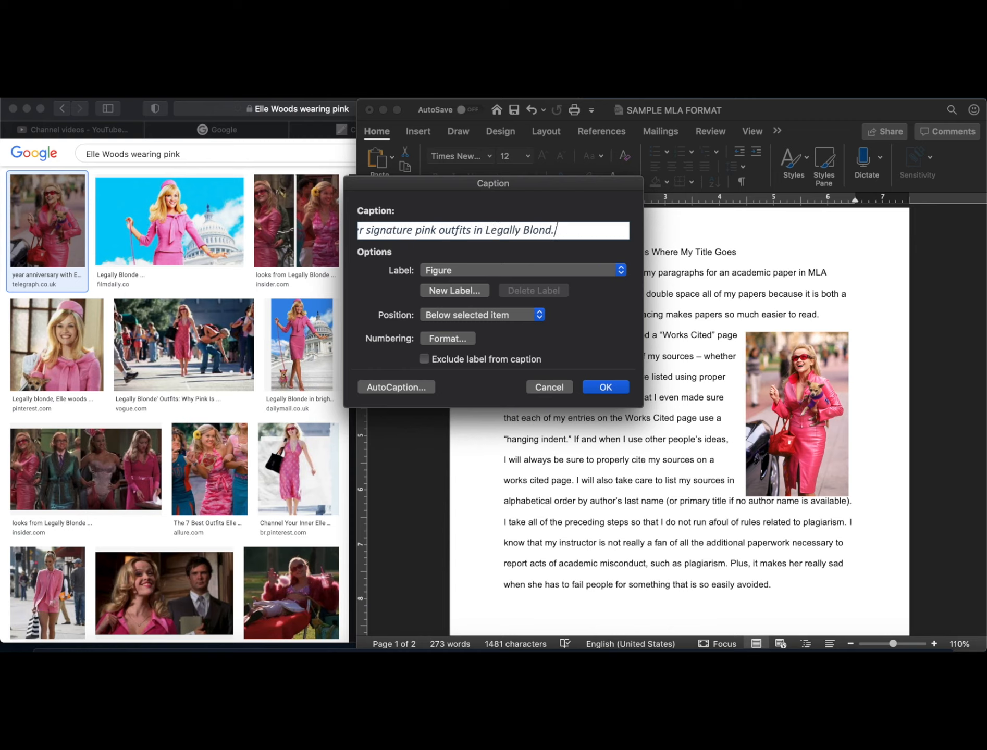
{"action": "left_click_drag", "start_coordinate": [486, 232], "coordinate": [554, 236]}
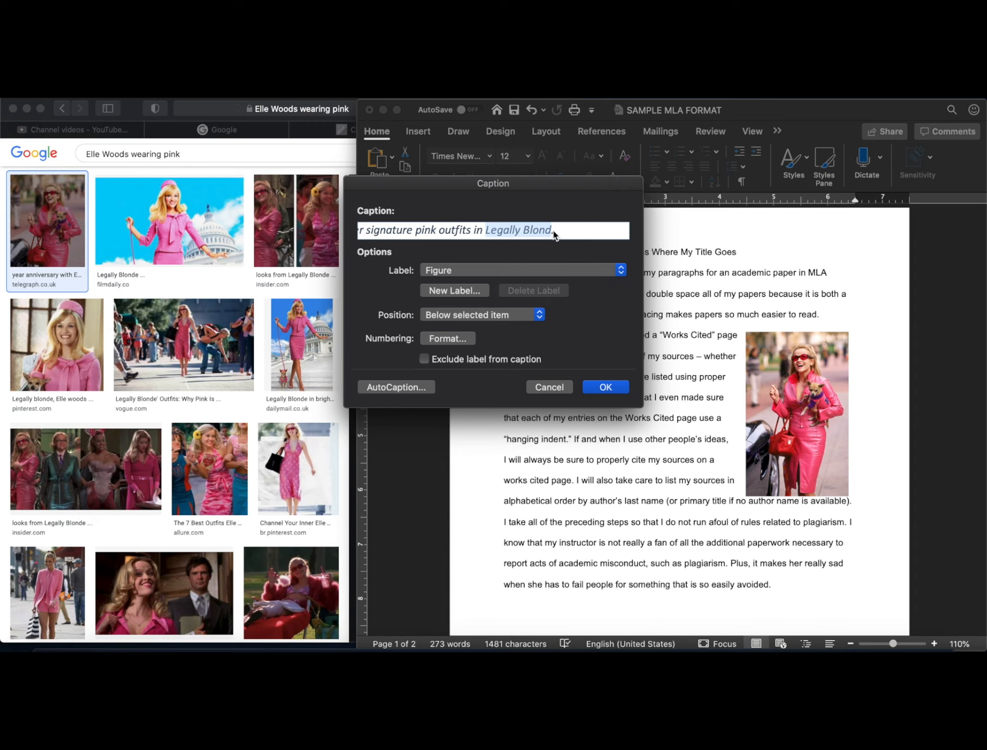
{"action": "key", "text": "super+i"}
{"action": "left_click", "coordinate": [606, 387]}
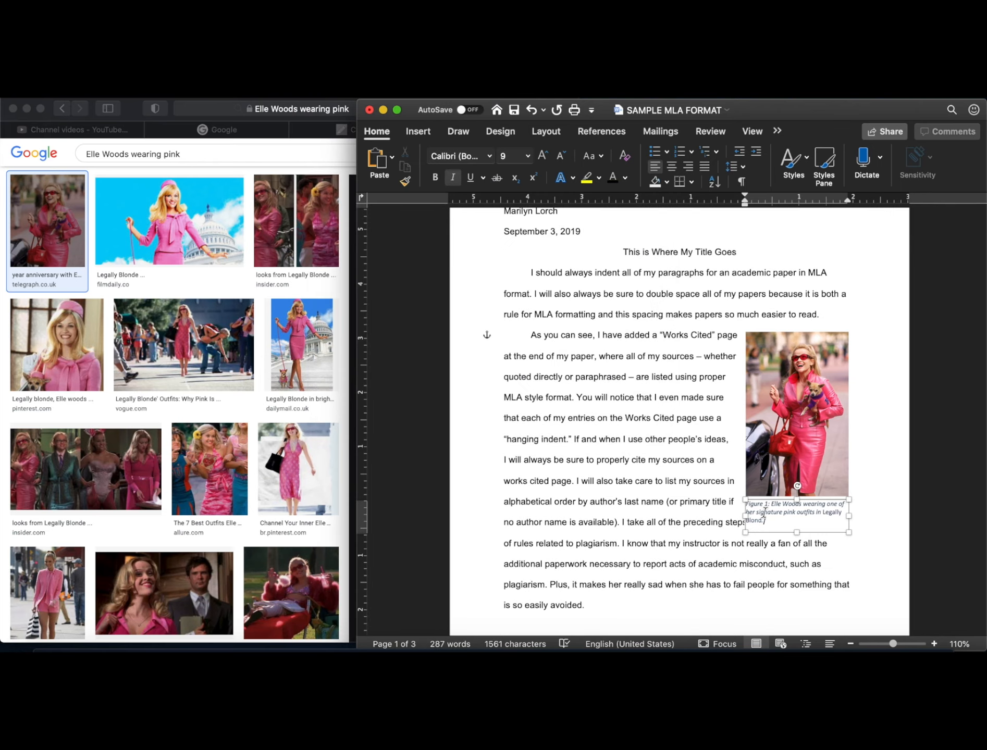
Select the picture together with its caption box and group them into one object.
{"action": "scroll", "coordinate": [764, 512], "scroll_direction": "down", "scroll_amount": 2}
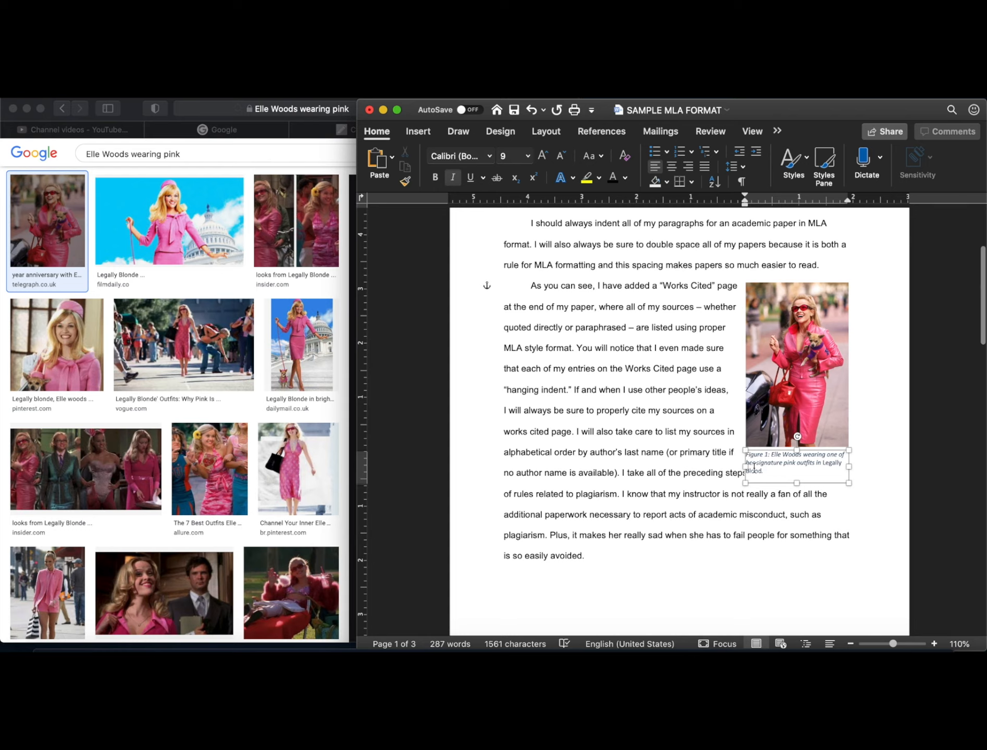
{"action": "left_click", "coordinate": [855, 411]}
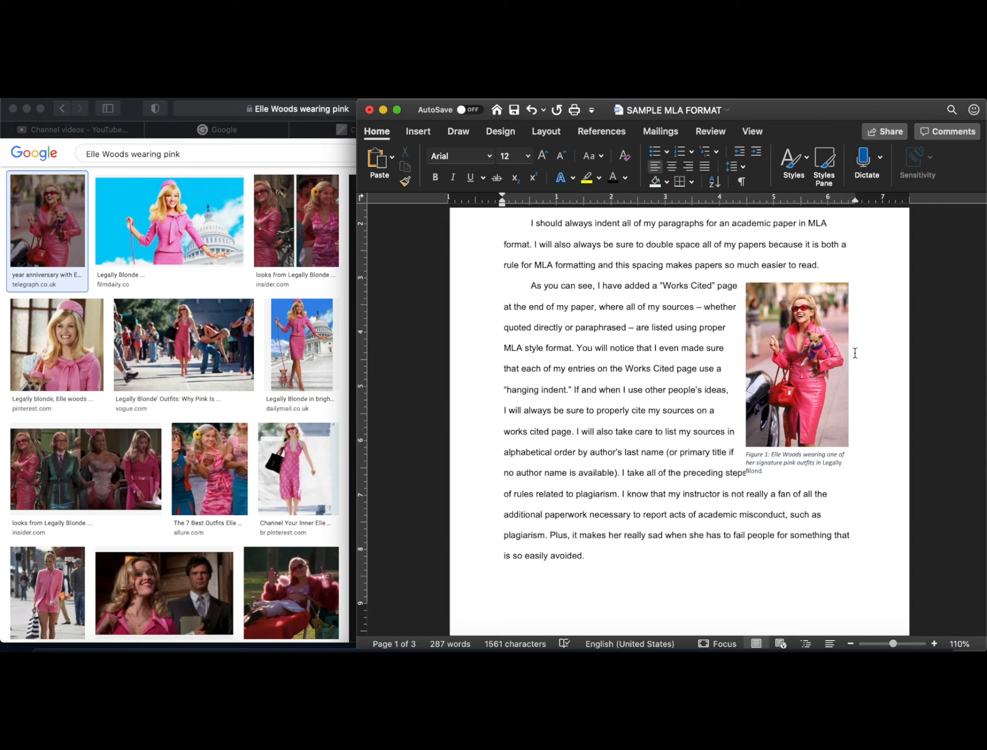
{"action": "left_click", "coordinate": [804, 374]}
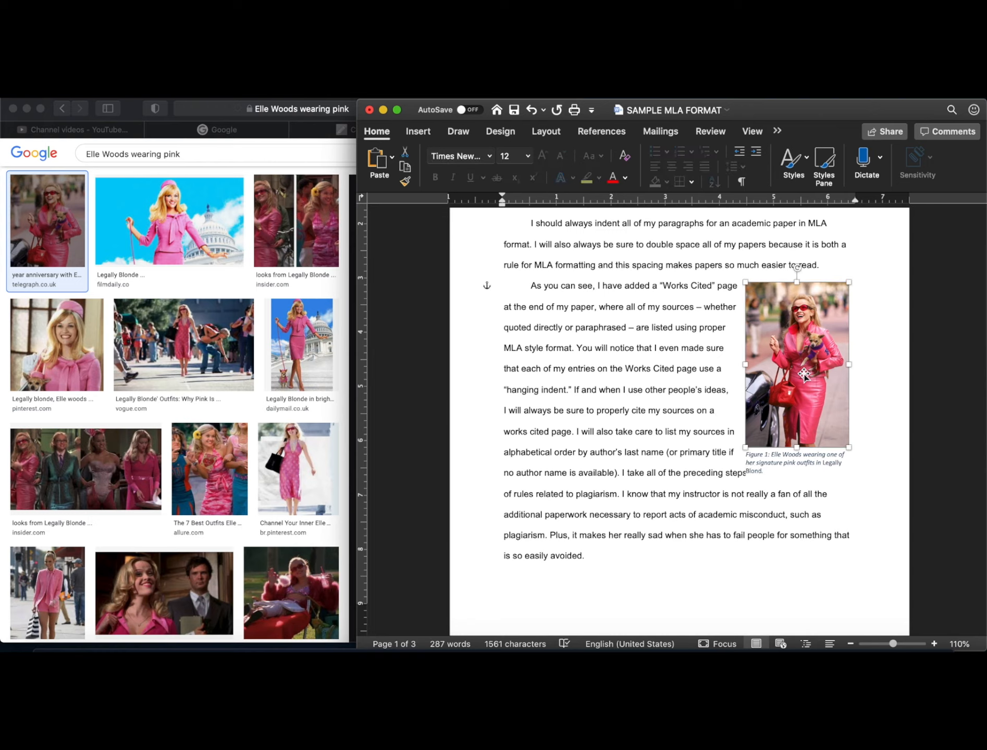
{"action": "left_click", "coordinate": [811, 468]}
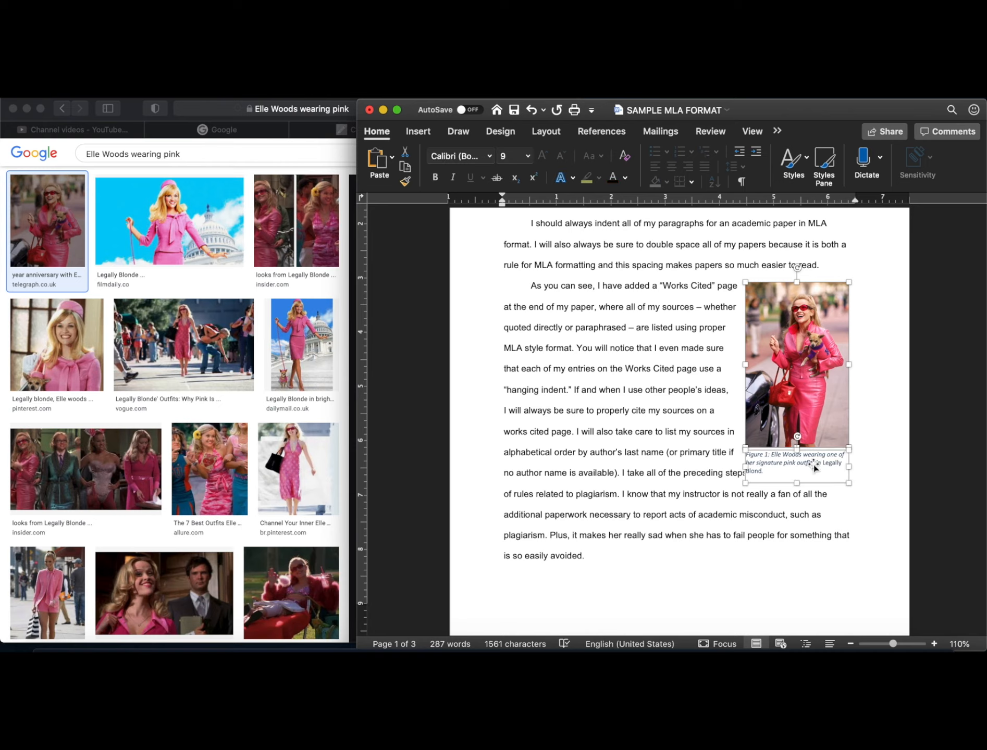
{"action": "right_click", "coordinate": [802, 394]}
{"action": "mouse_move", "coordinate": [732, 469]}
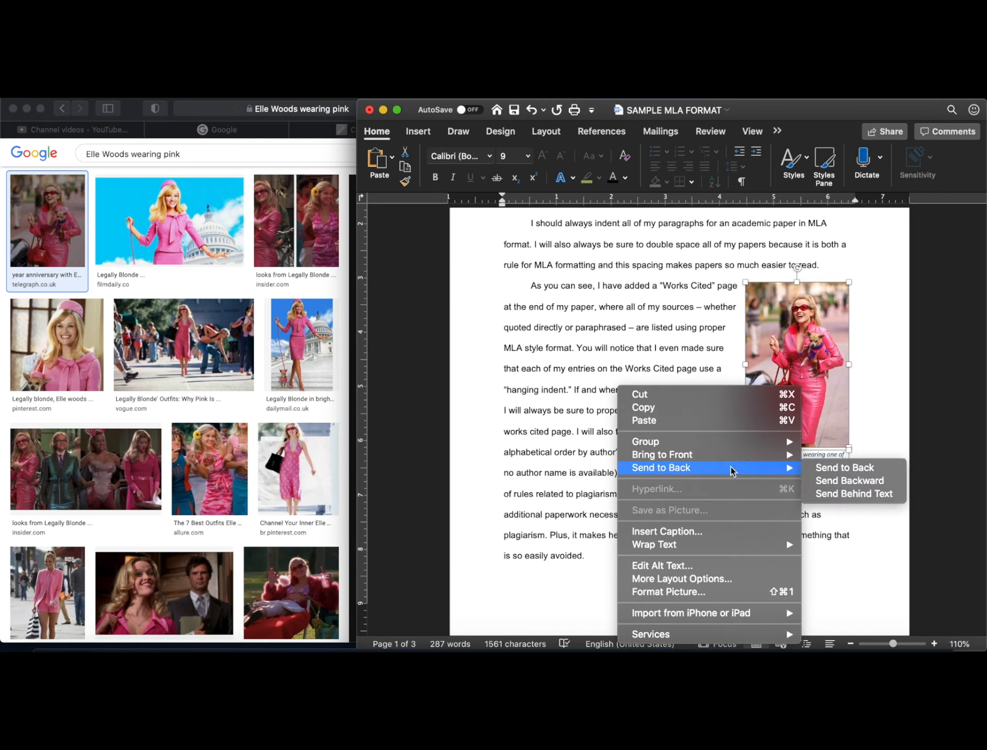
{"action": "mouse_move", "coordinate": [718, 447]}
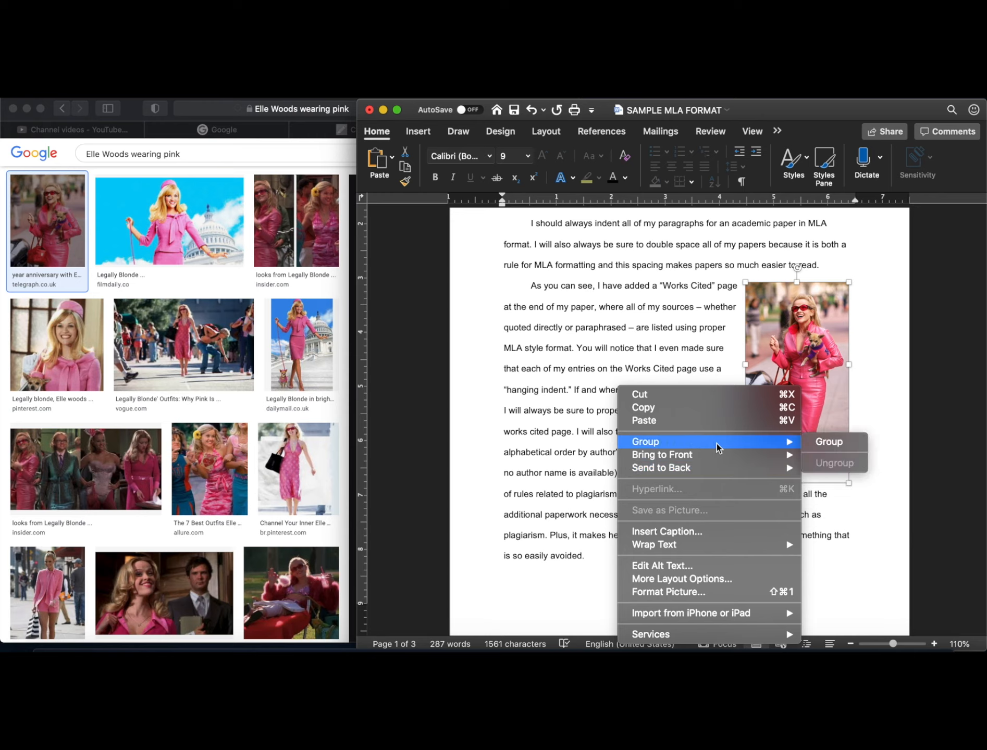
{"action": "left_click", "coordinate": [834, 442]}
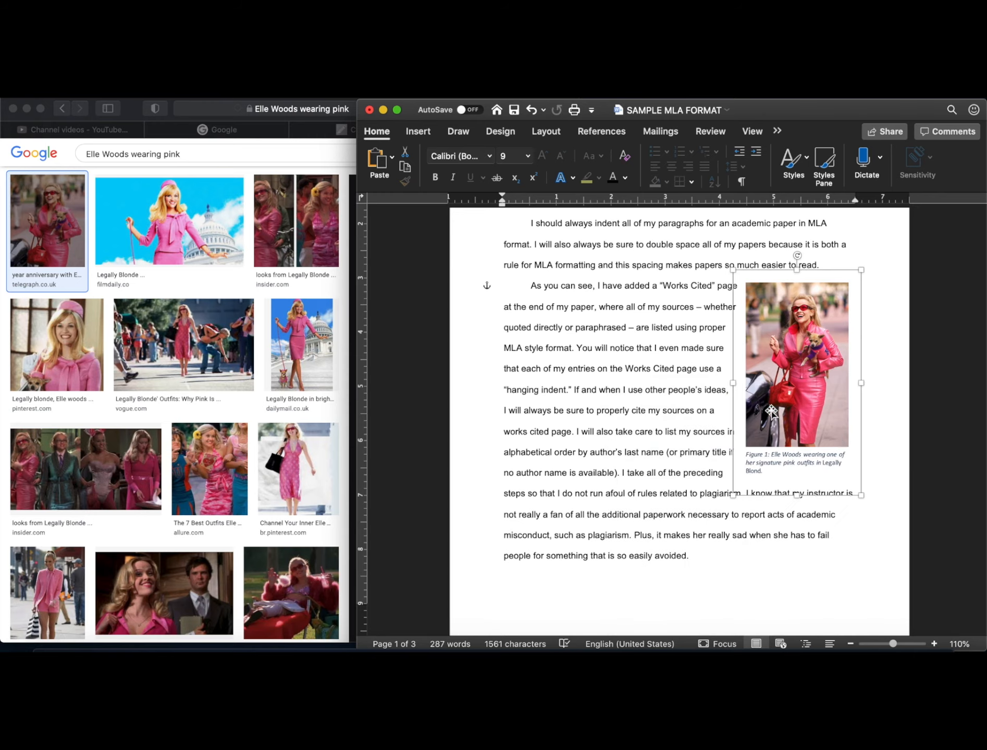
Move the grouped picture and caption down so its top aligns with the second paragraph's second line near the right margin.
{"action": "mouse_move", "coordinate": [798, 408]}
{"action": "left_mouse_down"}
{"action": "mouse_move", "coordinate": [824, 415]}
{"action": "mouse_move", "coordinate": [793, 408]}
{"action": "mouse_move", "coordinate": [801, 406]}
{"action": "mouse_move", "coordinate": [767, 416]}
{"action": "mouse_move", "coordinate": [788, 407]}
{"action": "left_mouse_up"}
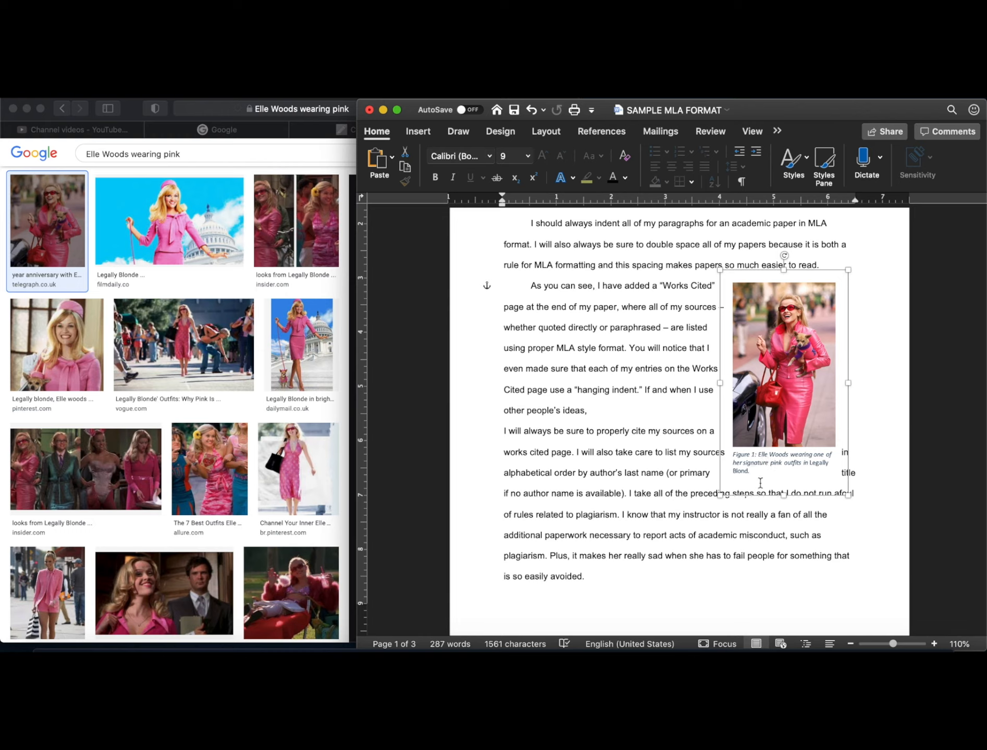
{"action": "mouse_move", "coordinate": [793, 366]}
{"action": "left_mouse_down"}
{"action": "mouse_move", "coordinate": [826, 383]}
{"action": "mouse_move", "coordinate": [808, 382]}
{"action": "mouse_move", "coordinate": [799, 351]}
{"action": "mouse_move", "coordinate": [799, 387]}
{"action": "left_mouse_up"}
{"action": "left_click", "coordinate": [627, 449]}
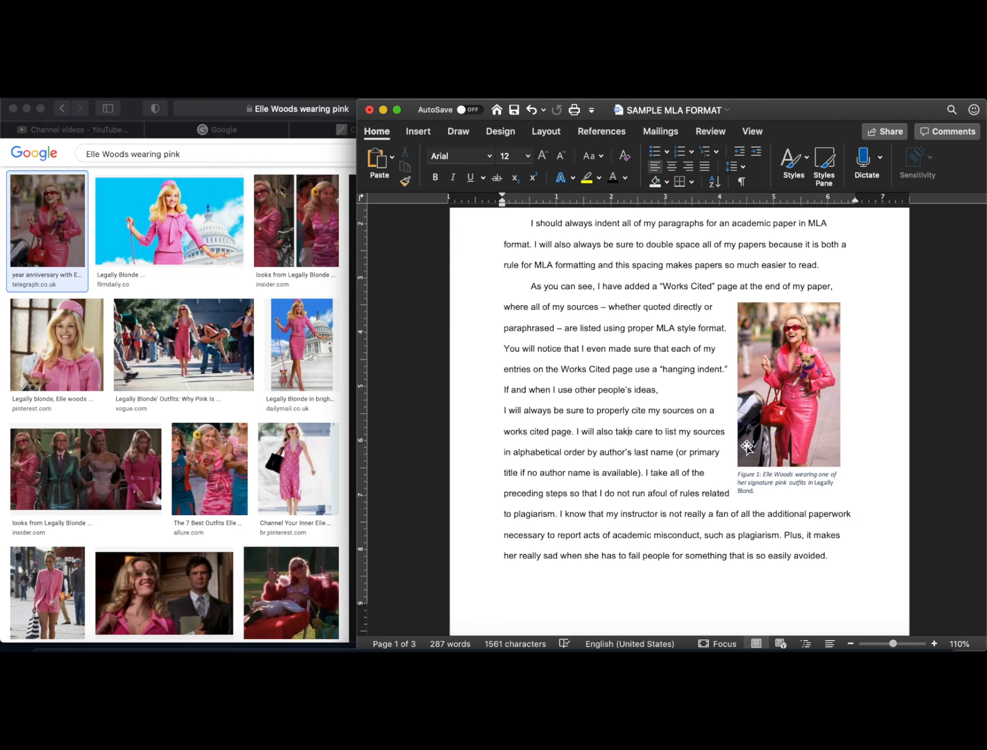
Place an italic insertion point below the last Works Cited entry and check the picture's source in the browser.
{"action": "scroll", "coordinate": [747, 447], "scroll_direction": "up", "scroll_amount": 5}
{"action": "scroll", "coordinate": [850, 410], "scroll_direction": "down", "scroll_amount": 4}
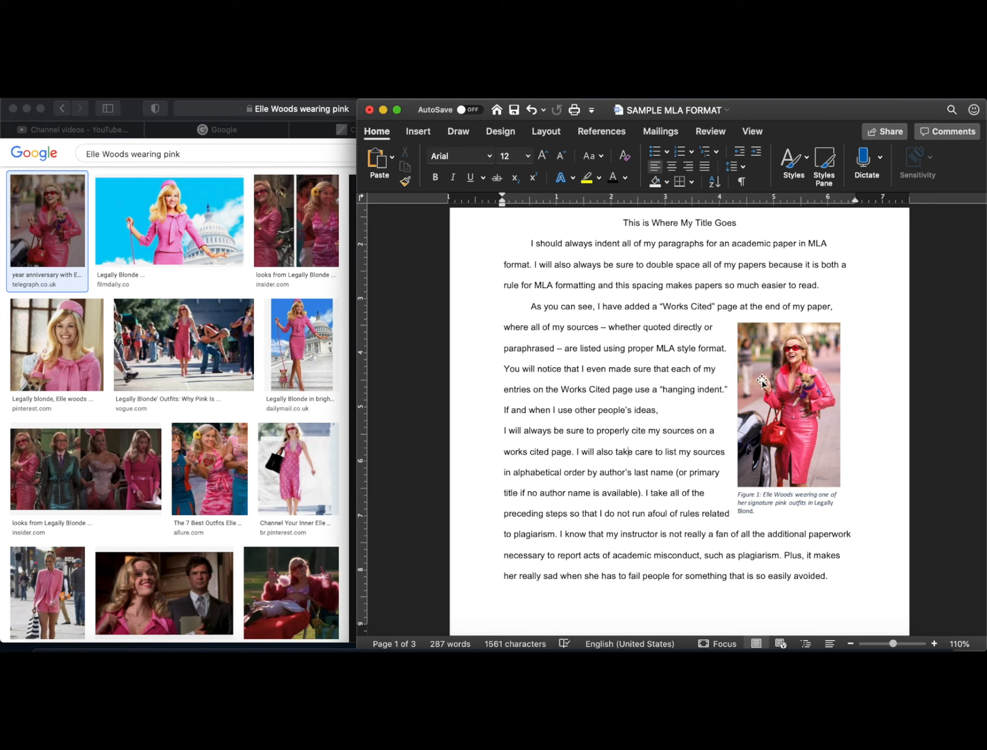
{"action": "scroll", "coordinate": [717, 463], "scroll_direction": "down", "scroll_amount": 20}
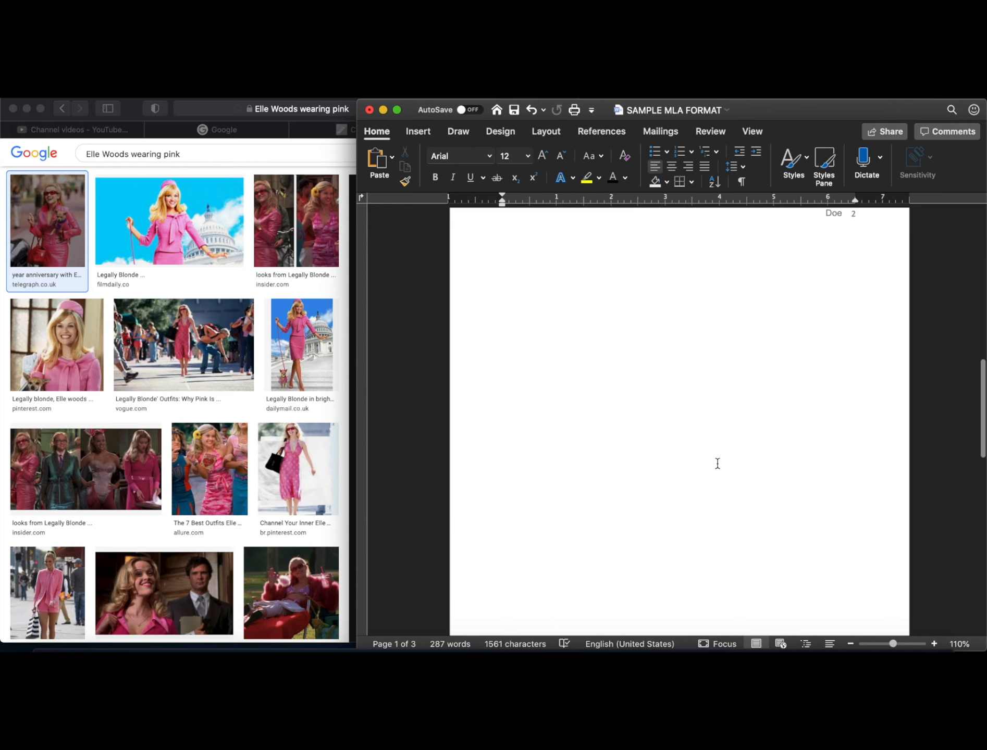
{"action": "scroll", "coordinate": [717, 463], "scroll_direction": "down", "scroll_amount": 2}
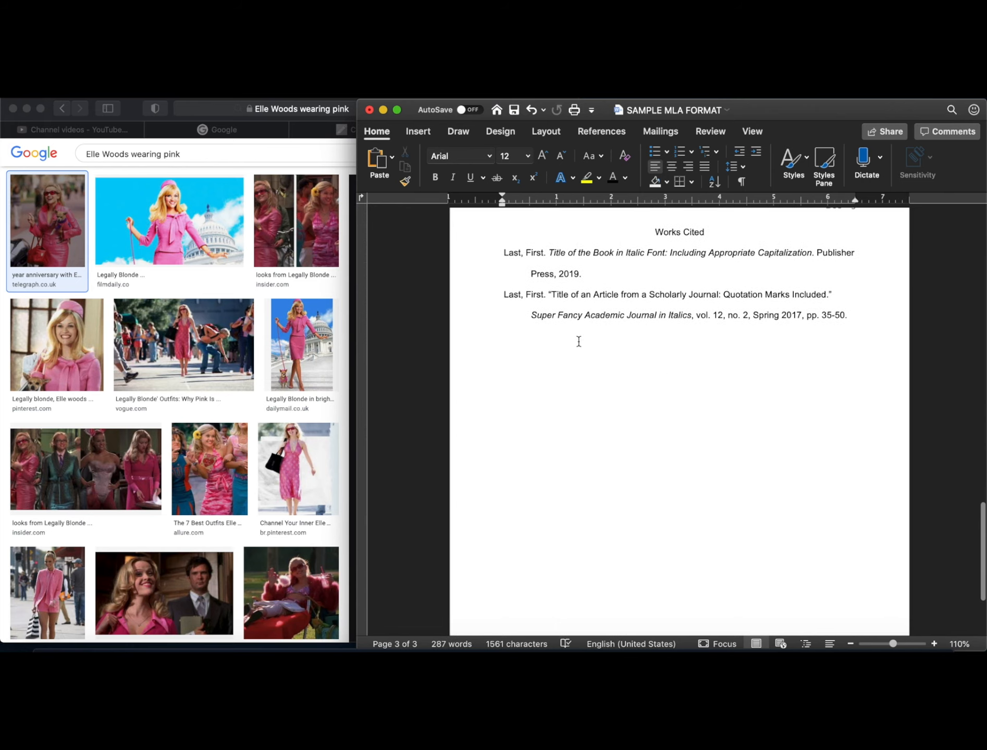
{"action": "left_click", "coordinate": [517, 374]}
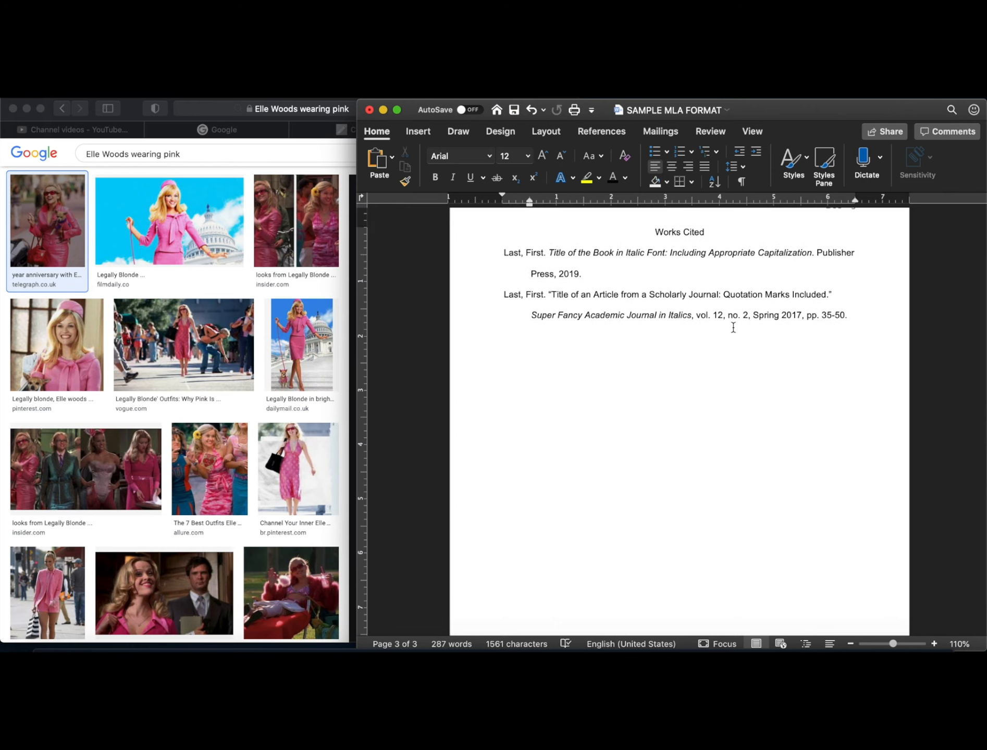
{"action": "key", "text": "super+i"}
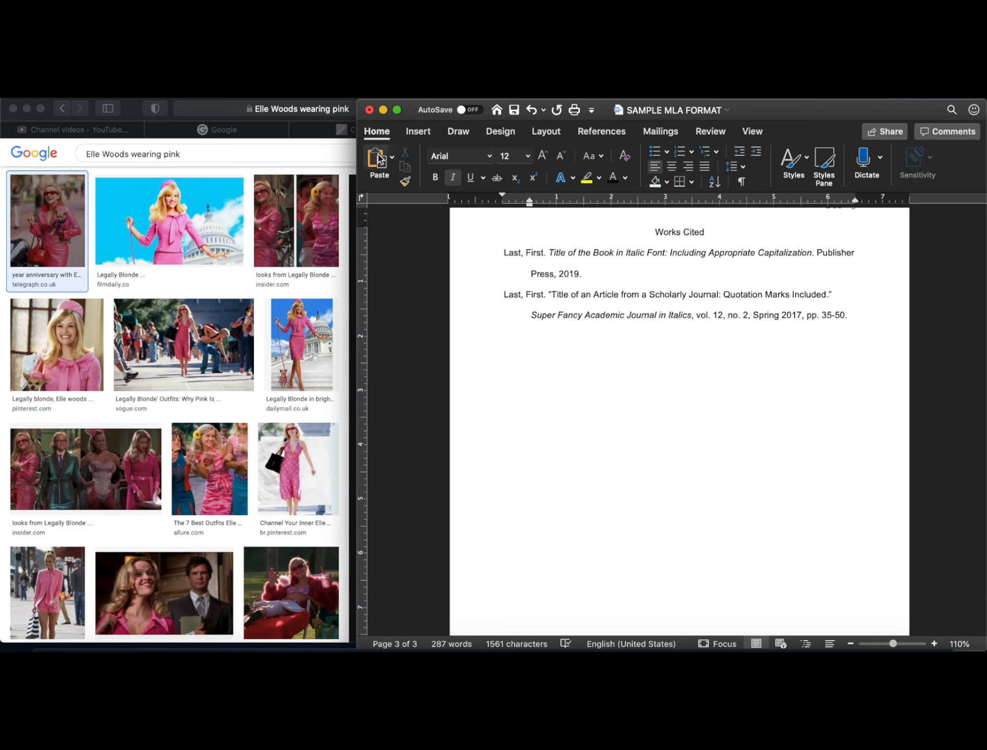
{"action": "left_click", "coordinate": [130, 117]}
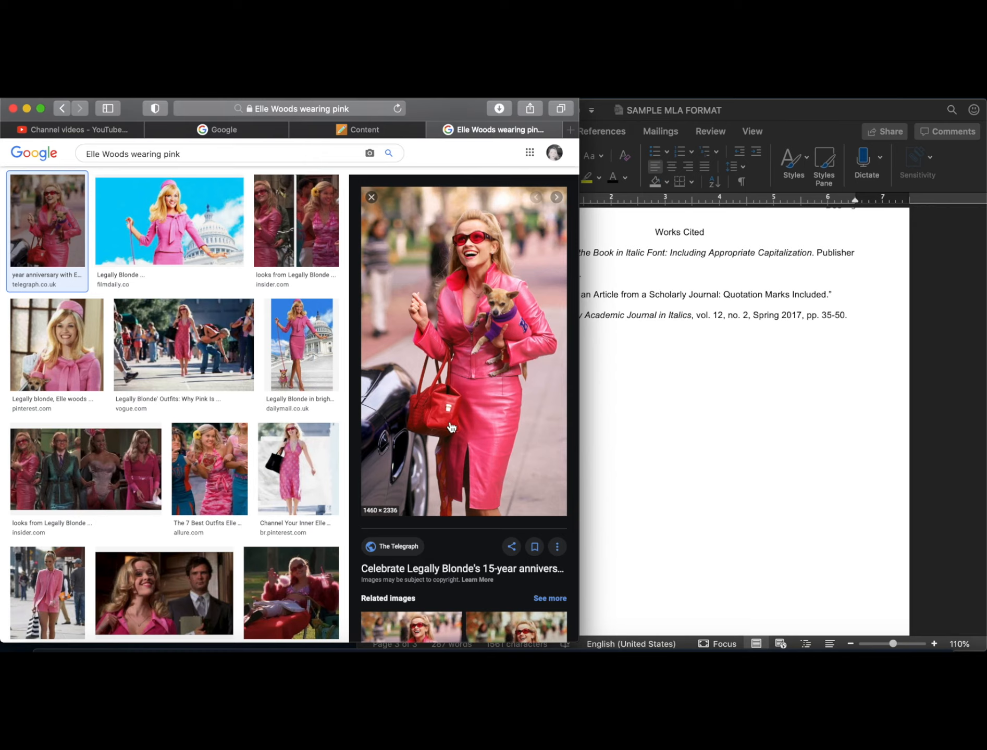
{"action": "left_click", "coordinate": [668, 425]}
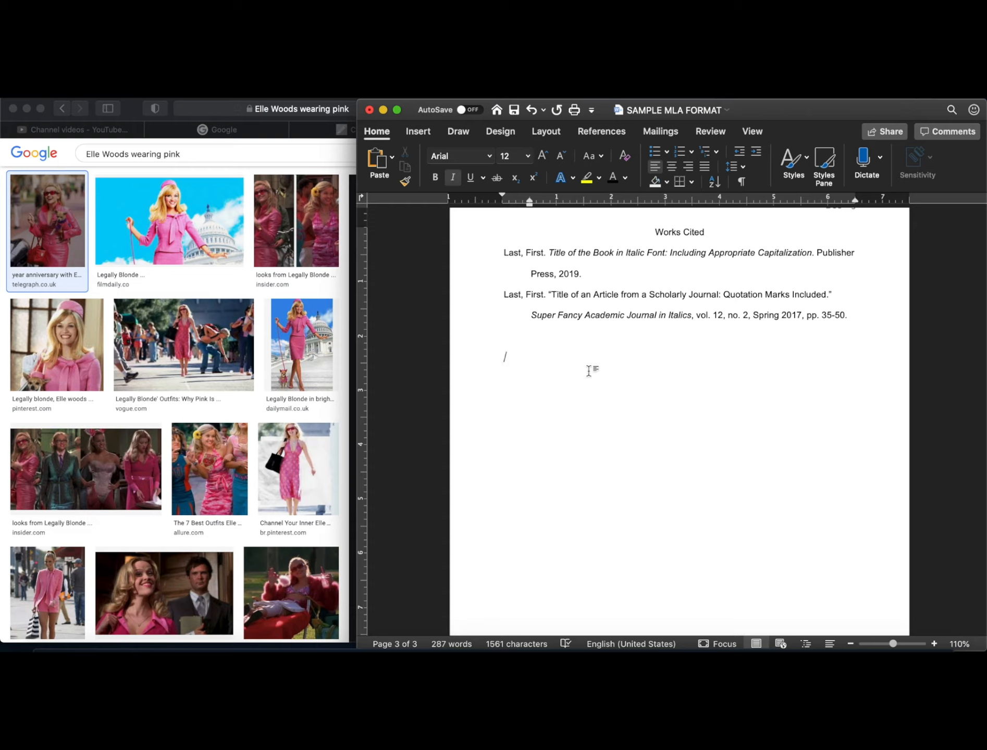
Switch to Safari and search the web in a new tab for "purdue owl online film mla format".
{"action": "left_click", "coordinate": [133, 110]}
{"action": "left_click", "coordinate": [567, 129]}
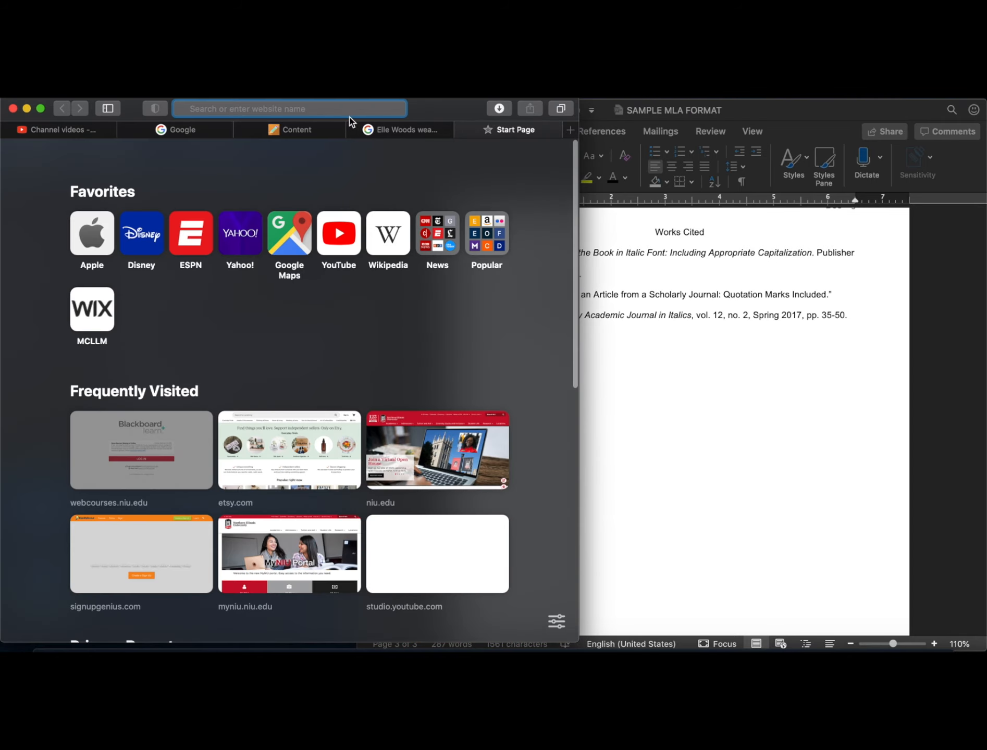
{"action": "type", "text": "purdue "}
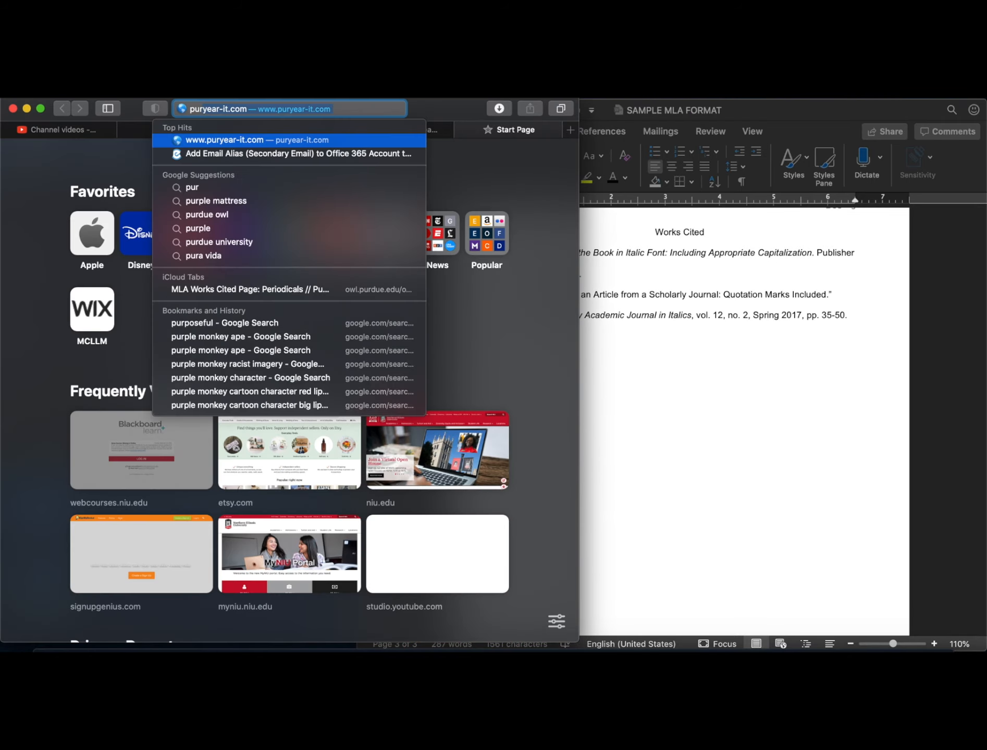
{"action": "type", "text": "owl "}
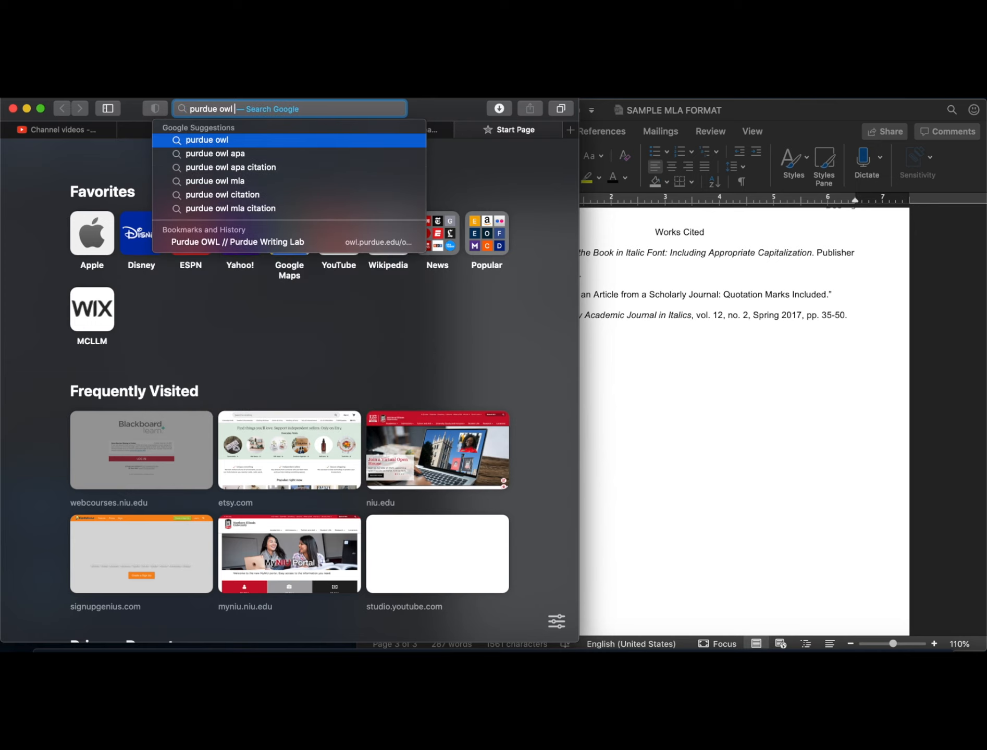
{"action": "type", "text": "online fi"}
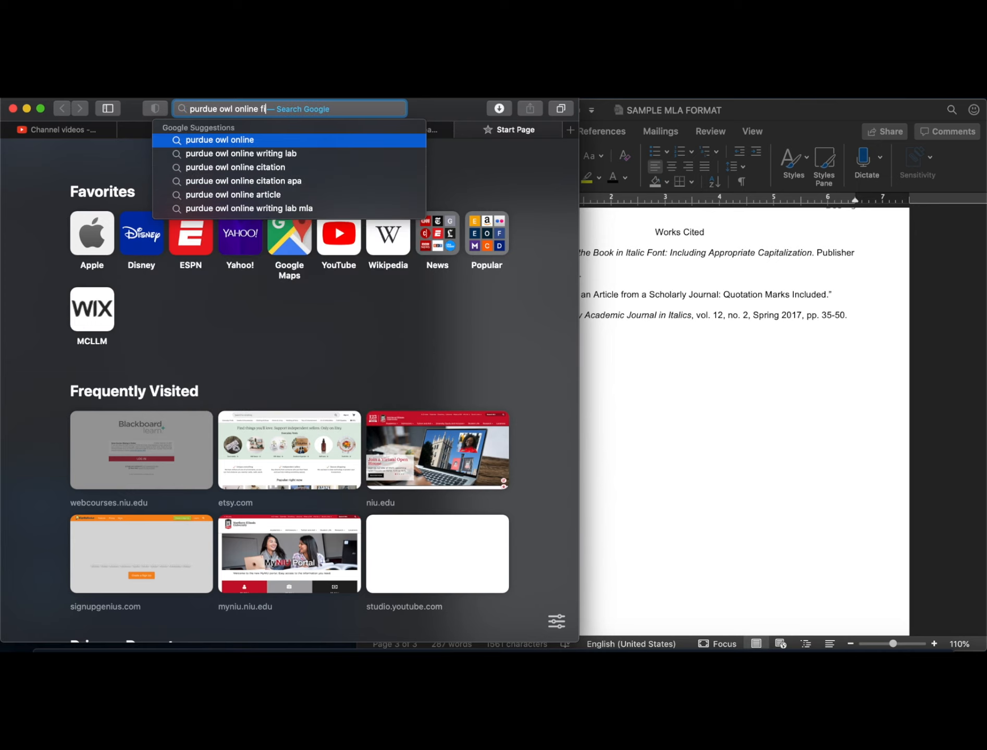
{"action": "type", "text": "lm mla "}
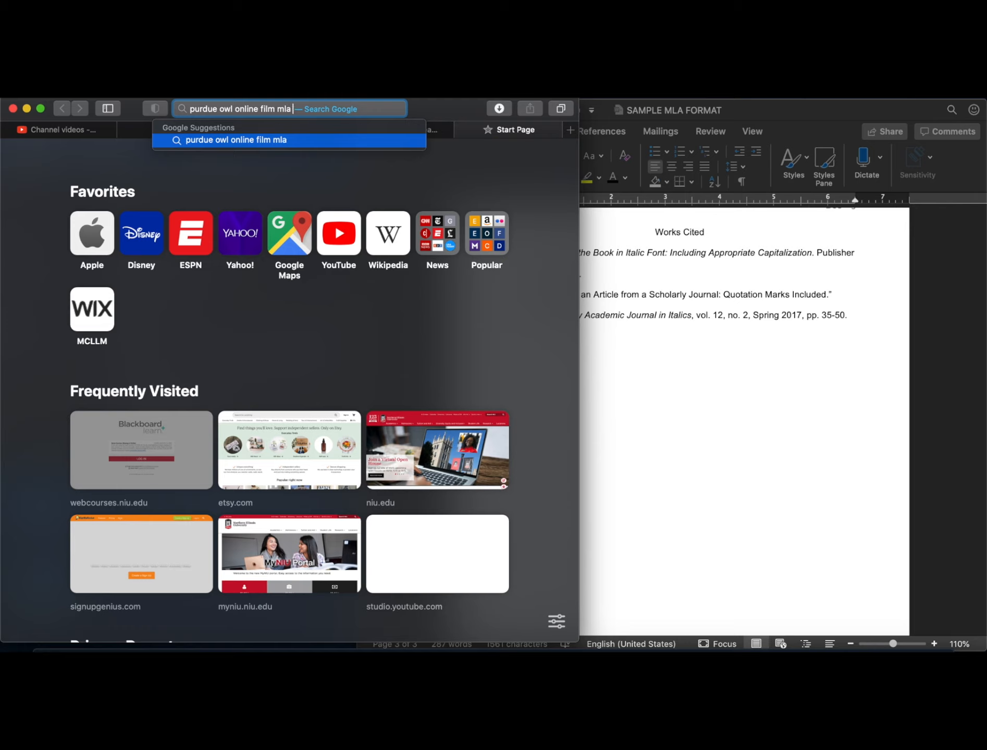
{"action": "type", "text": "format"}
{"action": "key", "text": "Return"}
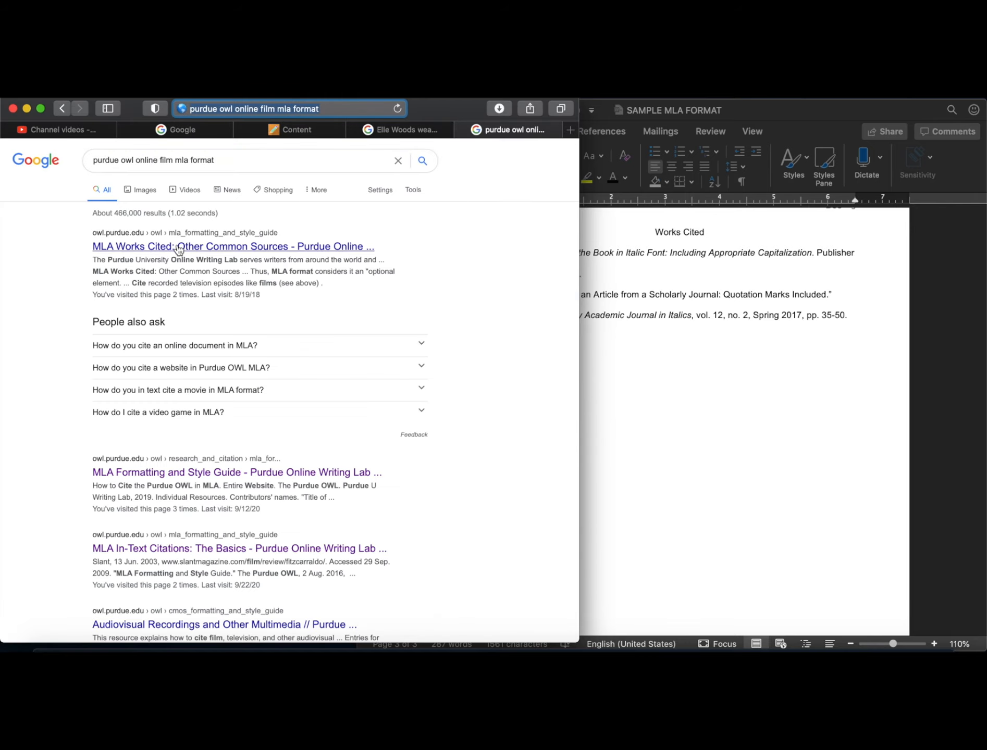
Open the search result "MLA Works Cited: Electronic Sources // Purdue Writing Lab".
{"action": "scroll", "coordinate": [202, 433], "scroll_direction": "down", "scroll_amount": 5}
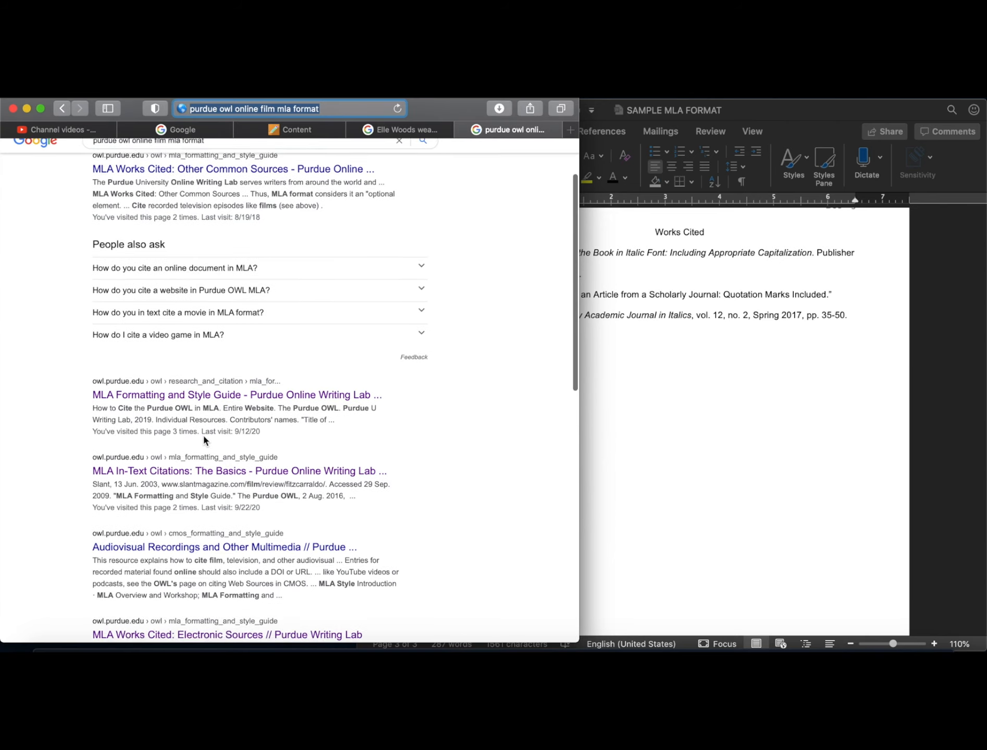
{"action": "scroll", "coordinate": [248, 417], "scroll_direction": "down", "scroll_amount": 2}
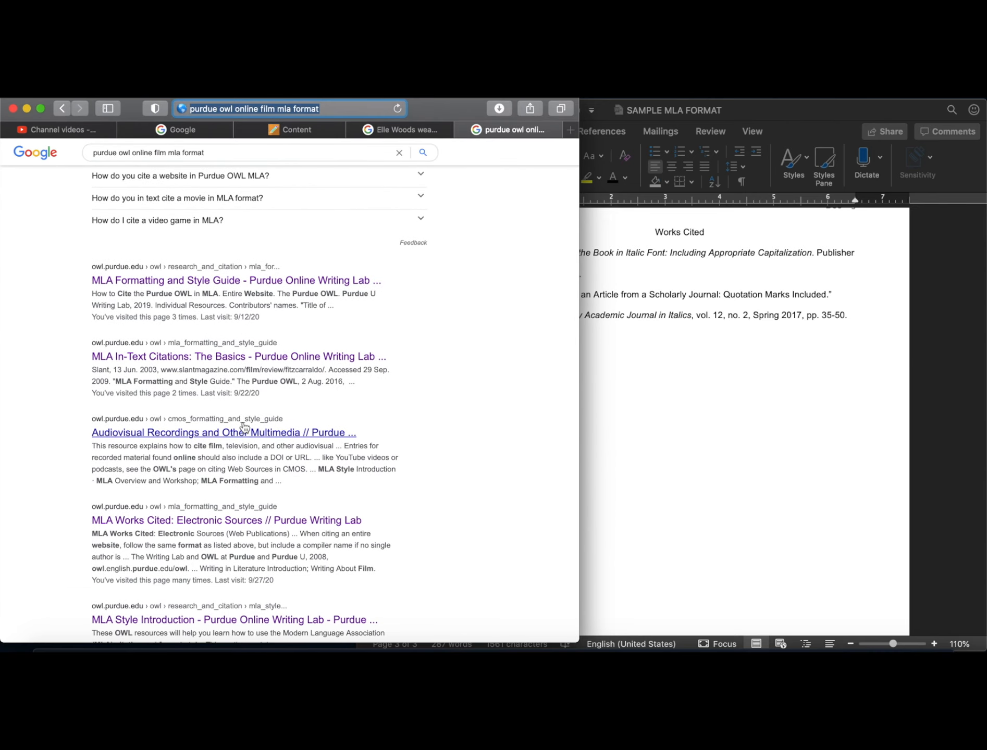
{"action": "left_click", "coordinate": [229, 523]}
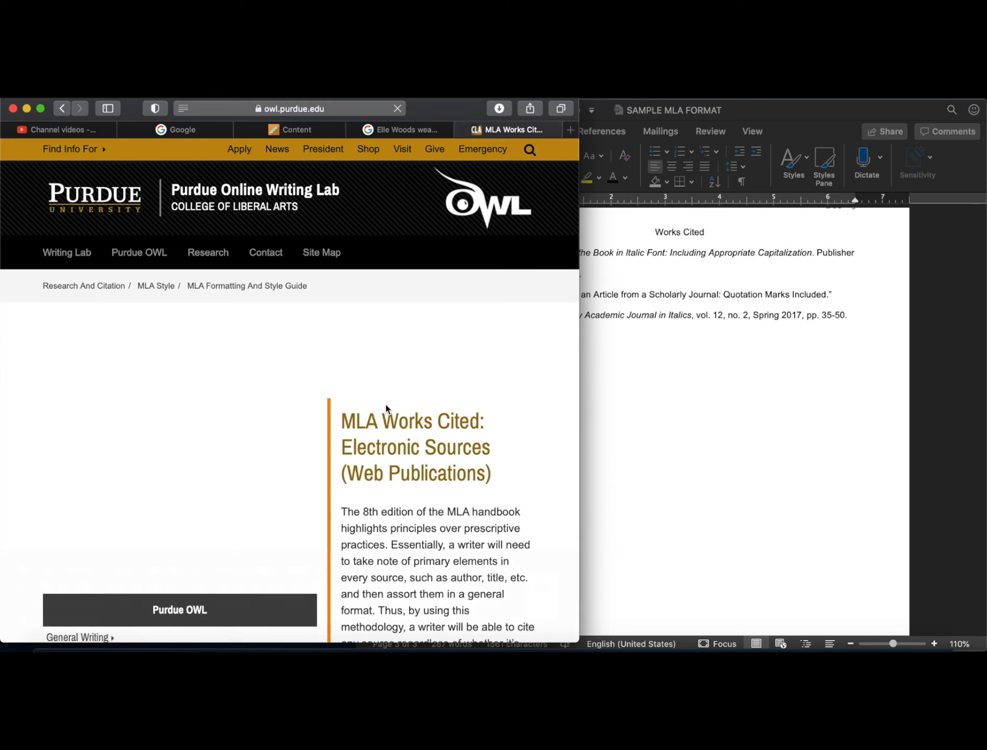
Look through the Electronic Sources page down to the citation format and examples for an online image.
{"action": "scroll", "coordinate": [383, 411], "scroll_direction": "down", "scroll_amount": 10}
{"action": "scroll", "coordinate": [375, 423], "scroll_direction": "down", "scroll_amount": 15}
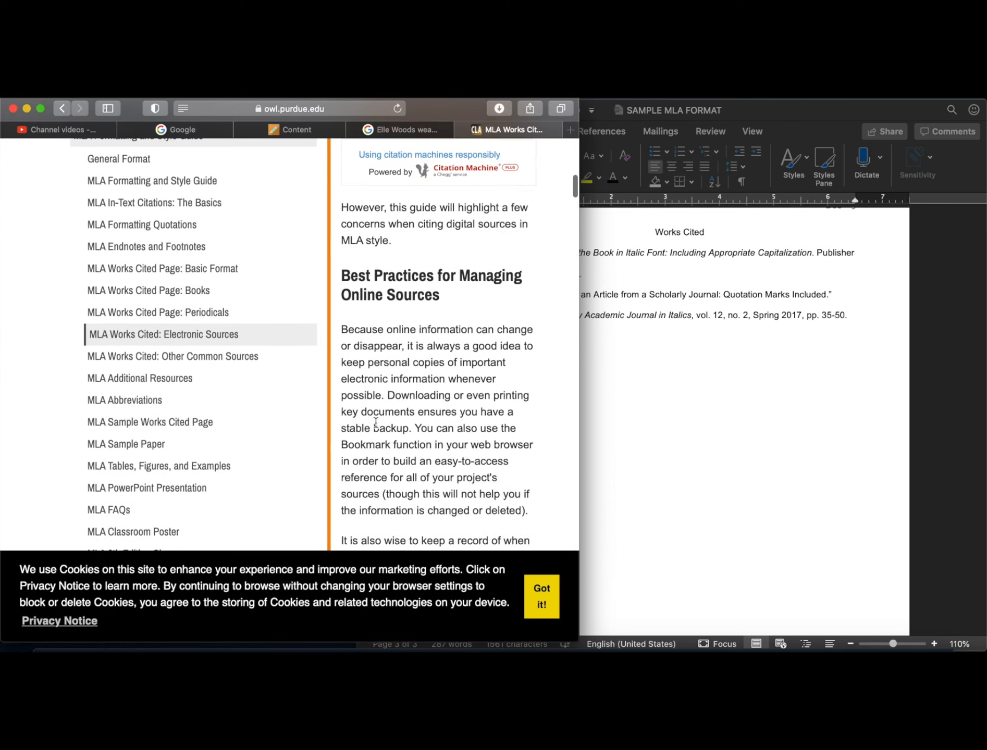
{"action": "scroll", "coordinate": [375, 423], "scroll_direction": "down", "scroll_amount": 10}
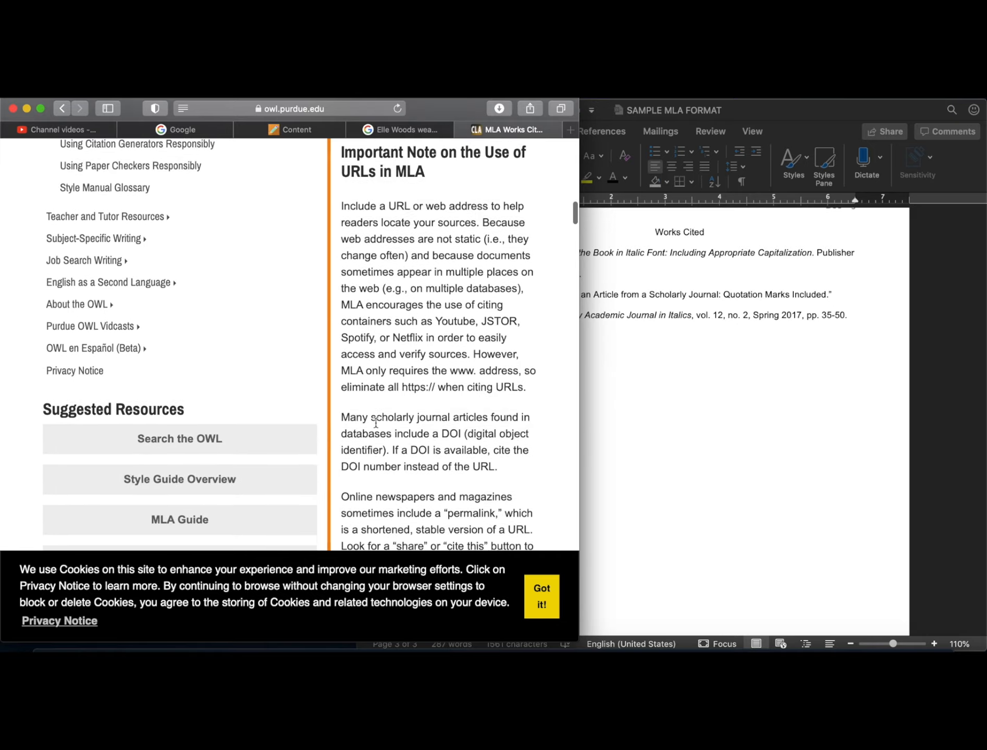
{"action": "scroll", "coordinate": [375, 423], "scroll_direction": "down", "scroll_amount": 10}
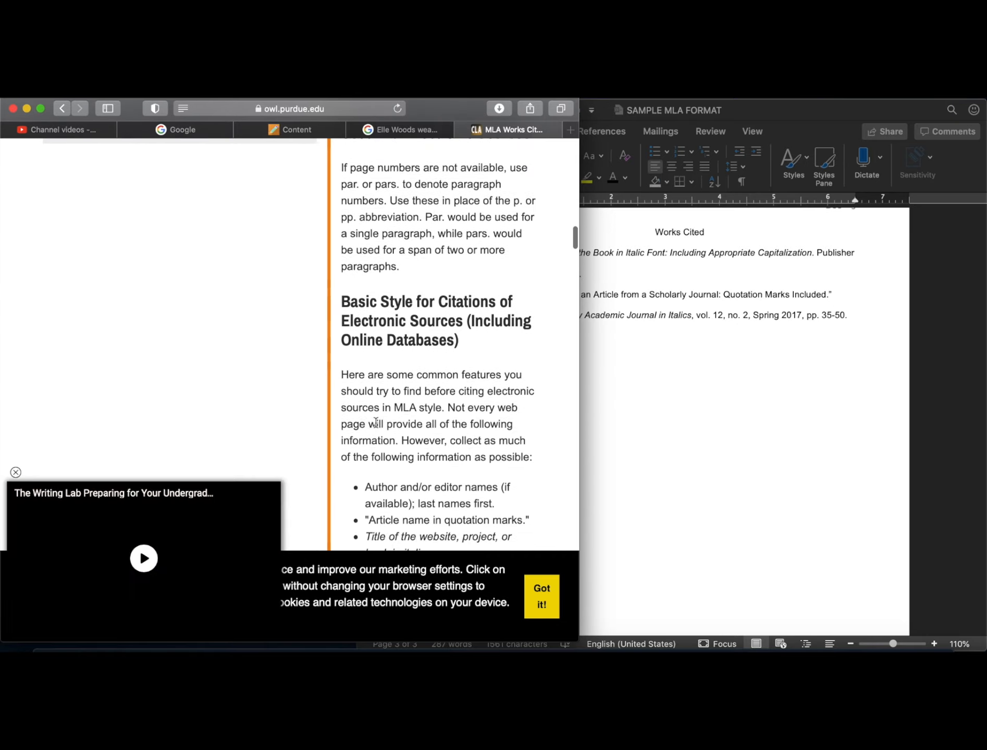
{"action": "scroll", "coordinate": [375, 424], "scroll_direction": "down", "scroll_amount": 10}
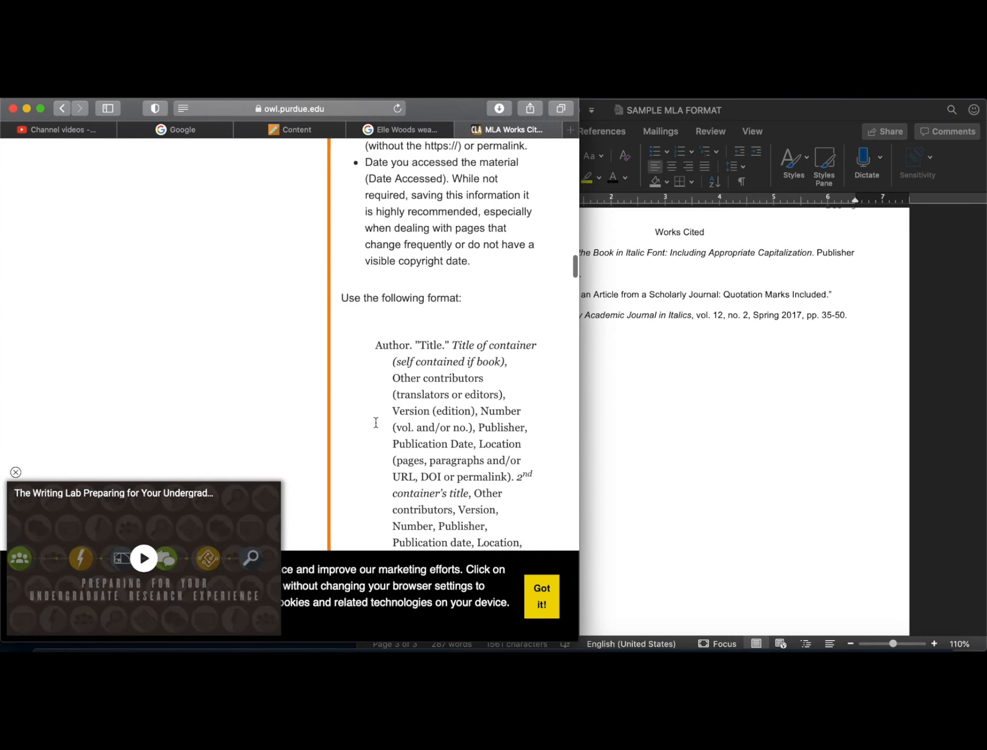
{"action": "scroll", "coordinate": [376, 423], "scroll_direction": "down", "scroll_amount": 10}
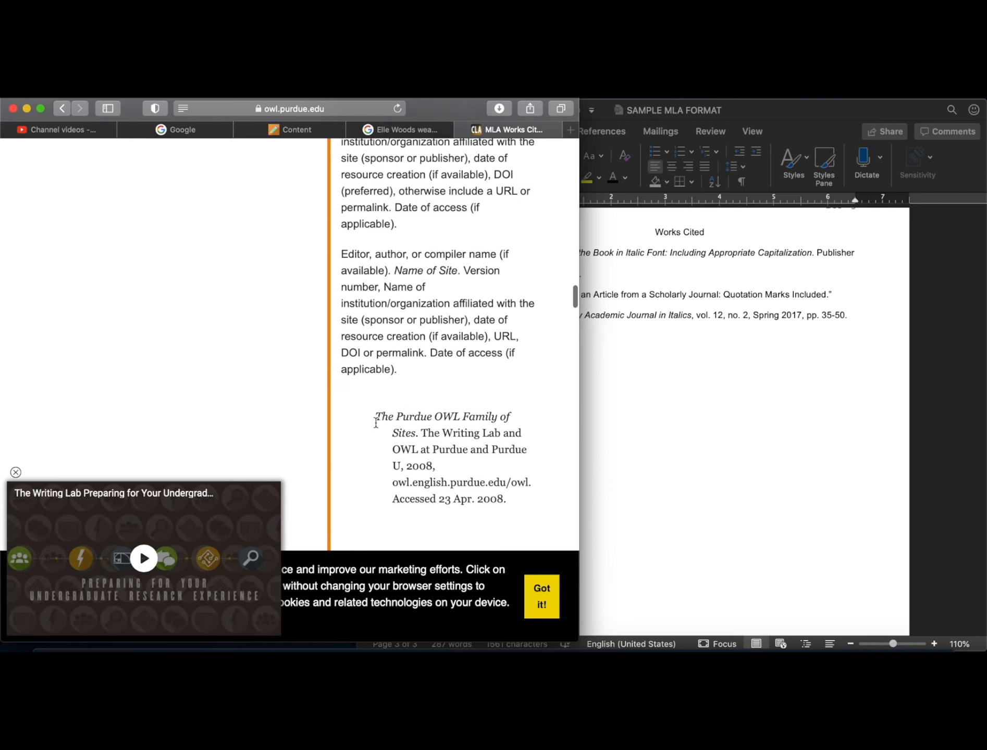
{"action": "scroll", "coordinate": [375, 423], "scroll_direction": "down", "scroll_amount": 3}
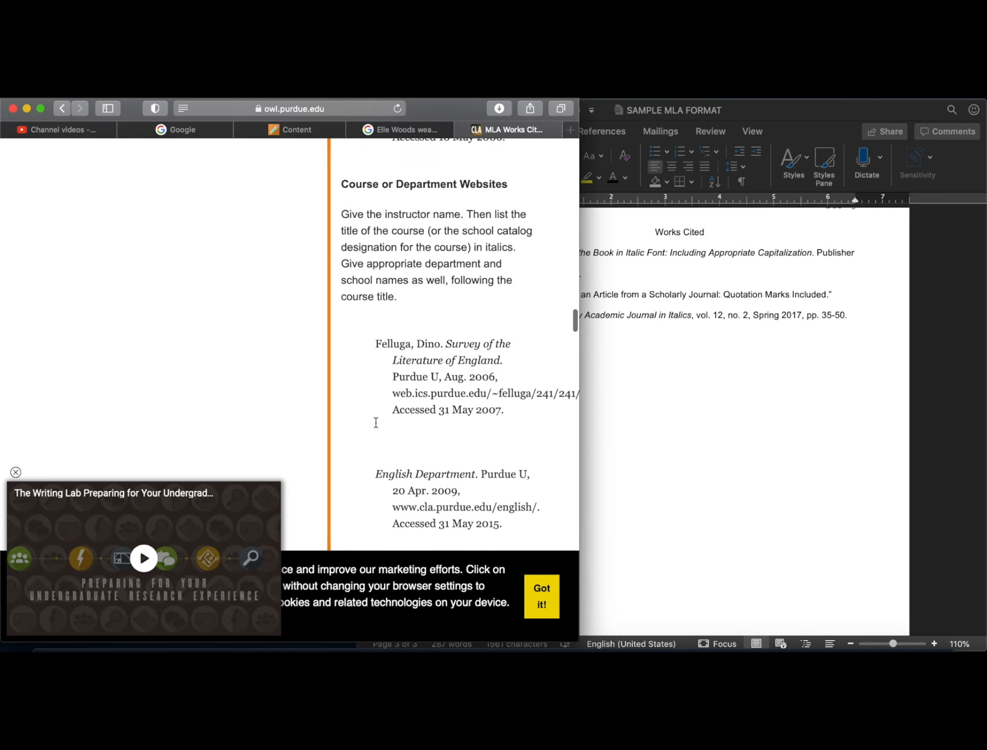
{"action": "scroll", "coordinate": [448, 243], "scroll_direction": "up", "scroll_amount": 15}
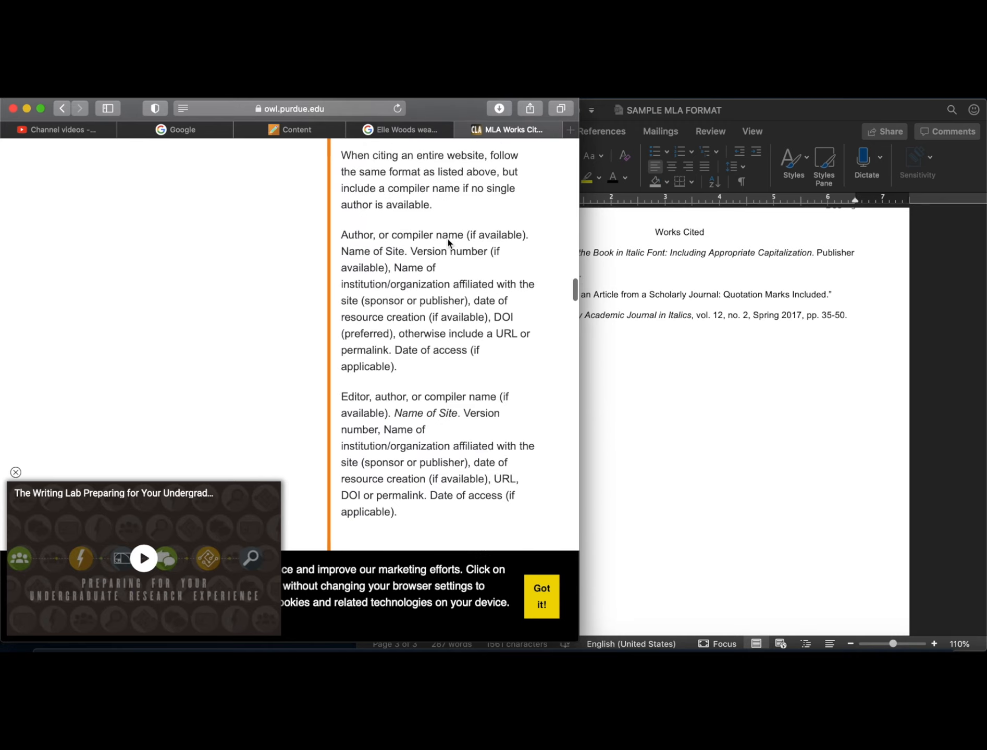
{"action": "scroll", "coordinate": [362, 362], "scroll_direction": "down", "scroll_amount": 6}
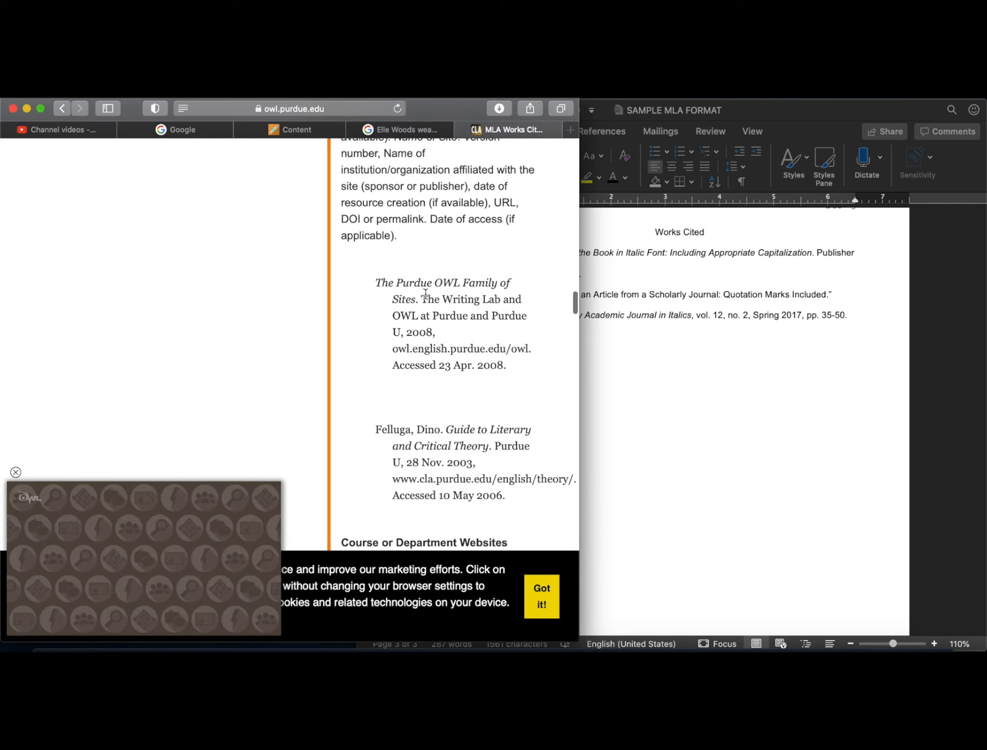
{"action": "scroll", "coordinate": [444, 311], "scroll_direction": "down", "scroll_amount": 10}
{"action": "scroll", "coordinate": [444, 310], "scroll_direction": "down", "scroll_amount": 20}
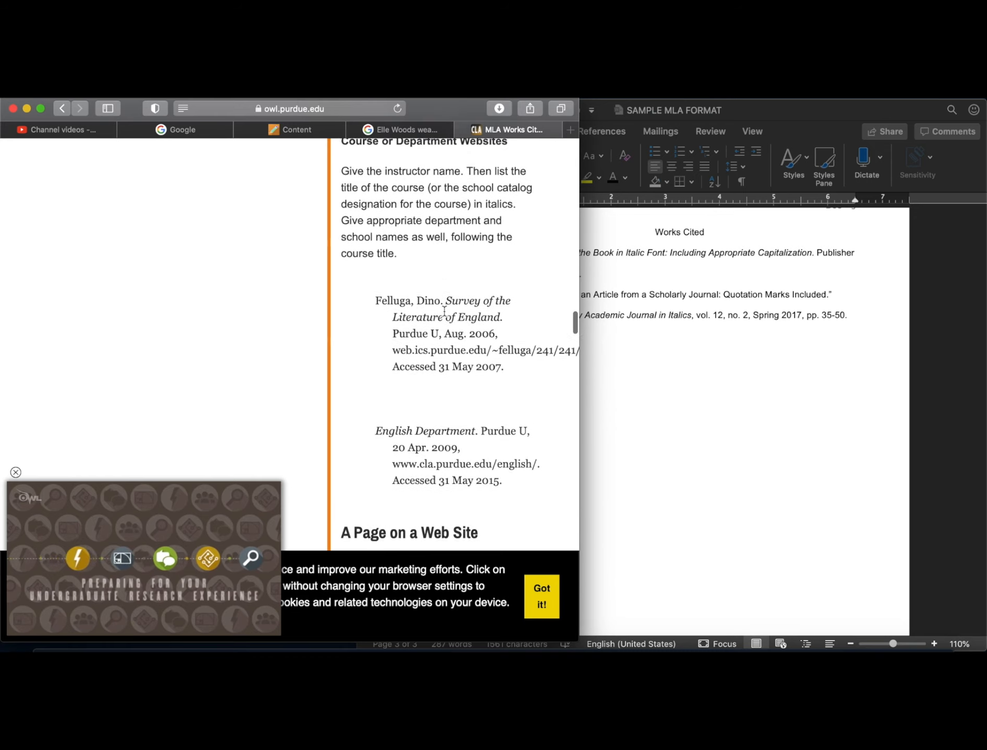
{"action": "scroll", "coordinate": [444, 313], "scroll_direction": "down", "scroll_amount": 20}
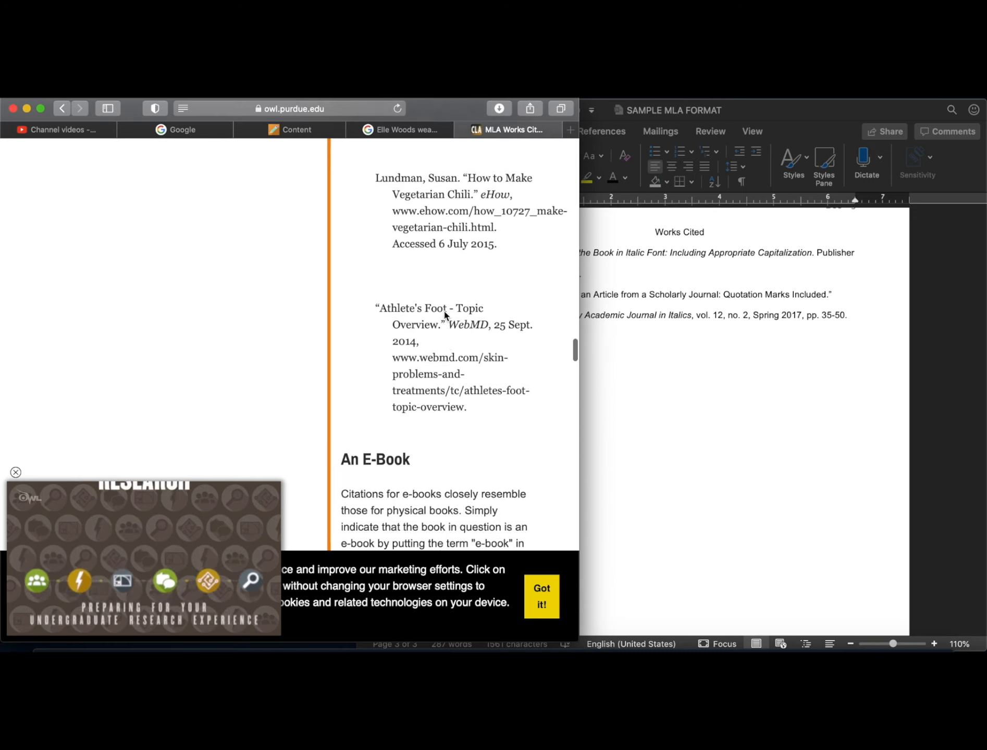
{"action": "scroll", "coordinate": [445, 313], "scroll_direction": "down", "scroll_amount": 13}
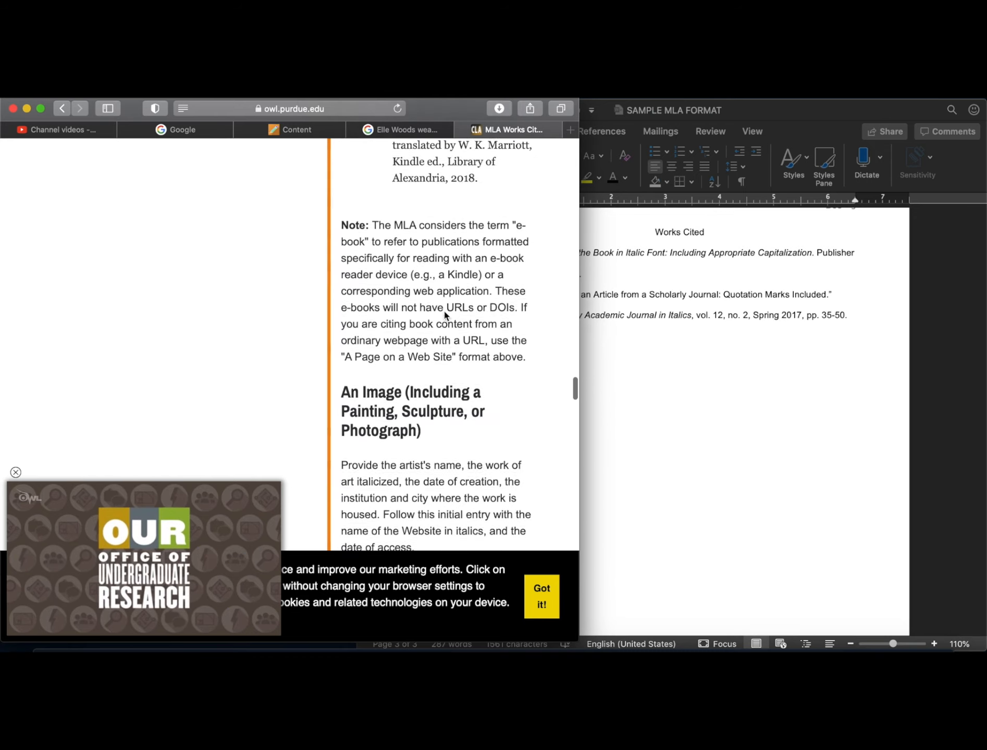
{"action": "scroll", "coordinate": [444, 312], "scroll_direction": "down", "scroll_amount": 3}
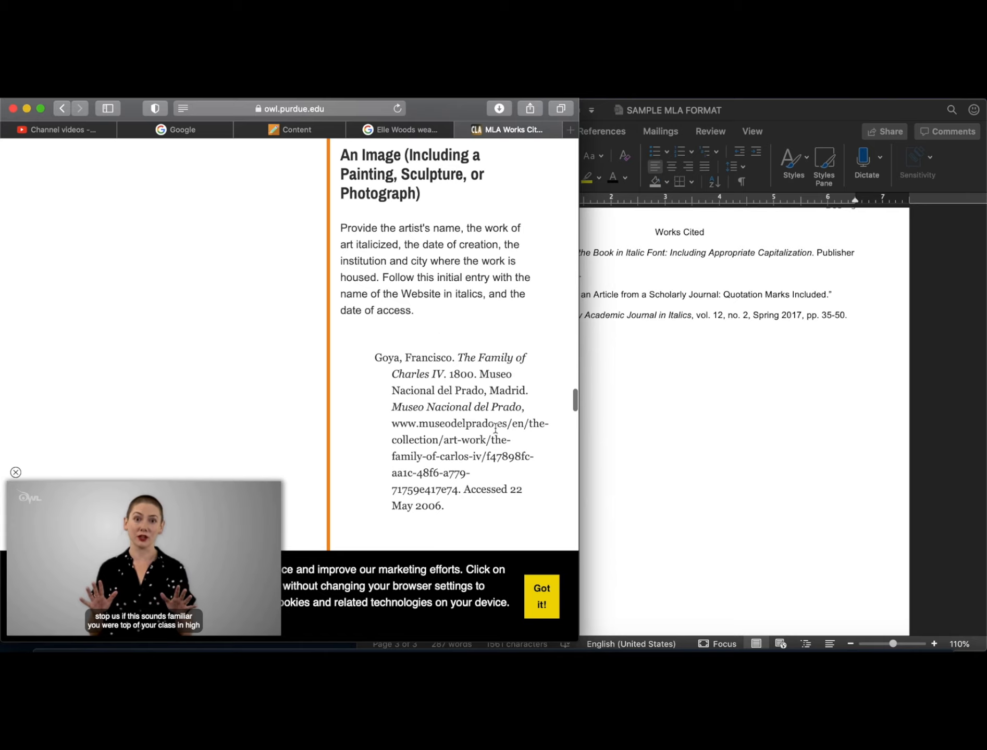
{"action": "scroll", "coordinate": [364, 457], "scroll_direction": "down", "scroll_amount": 15}
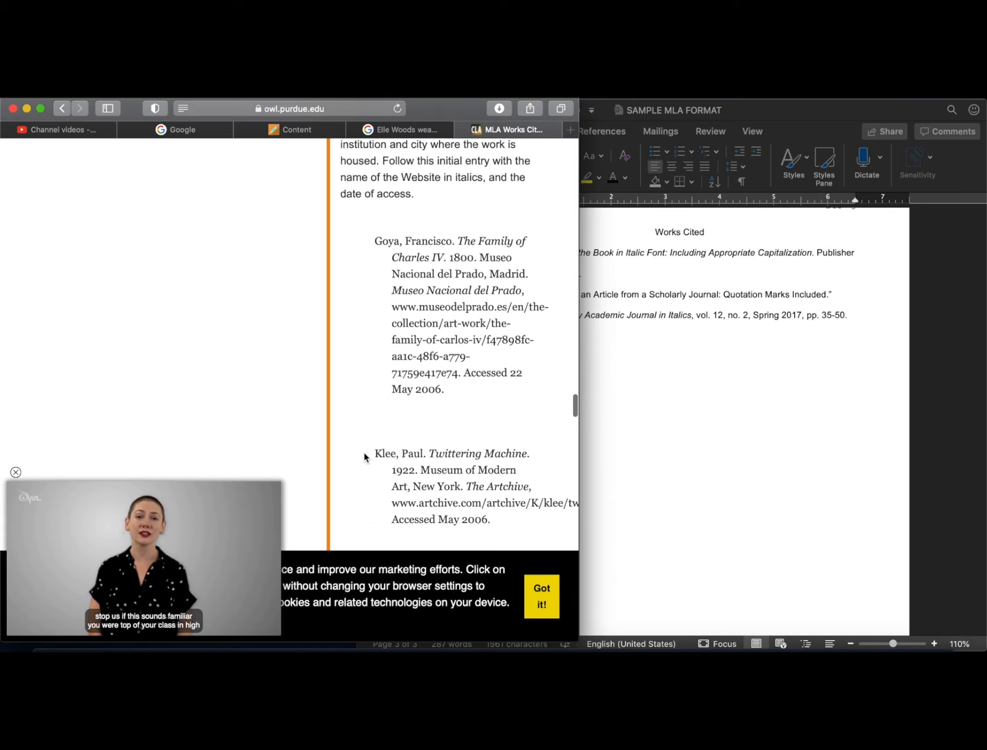
Examine the remaining source types on the page, from scholarly journal articles to website comments, for a film citation format.
{"action": "scroll", "coordinate": [365, 457], "scroll_direction": "down", "scroll_amount": 12}
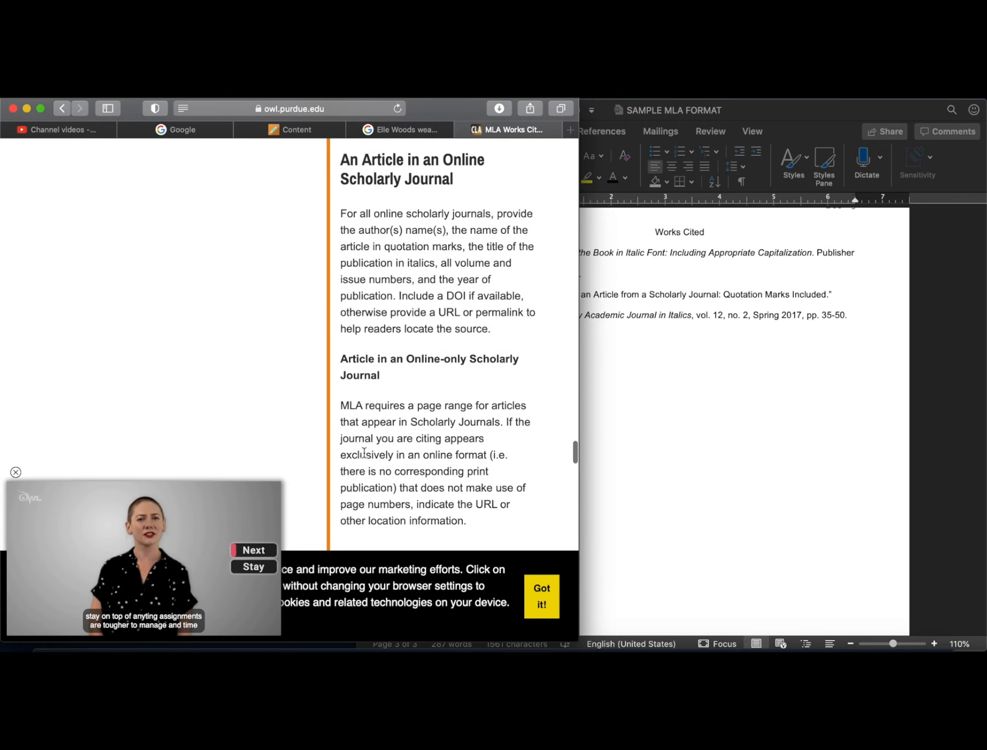
{"action": "scroll", "coordinate": [364, 453], "scroll_direction": "down", "scroll_amount": 10}
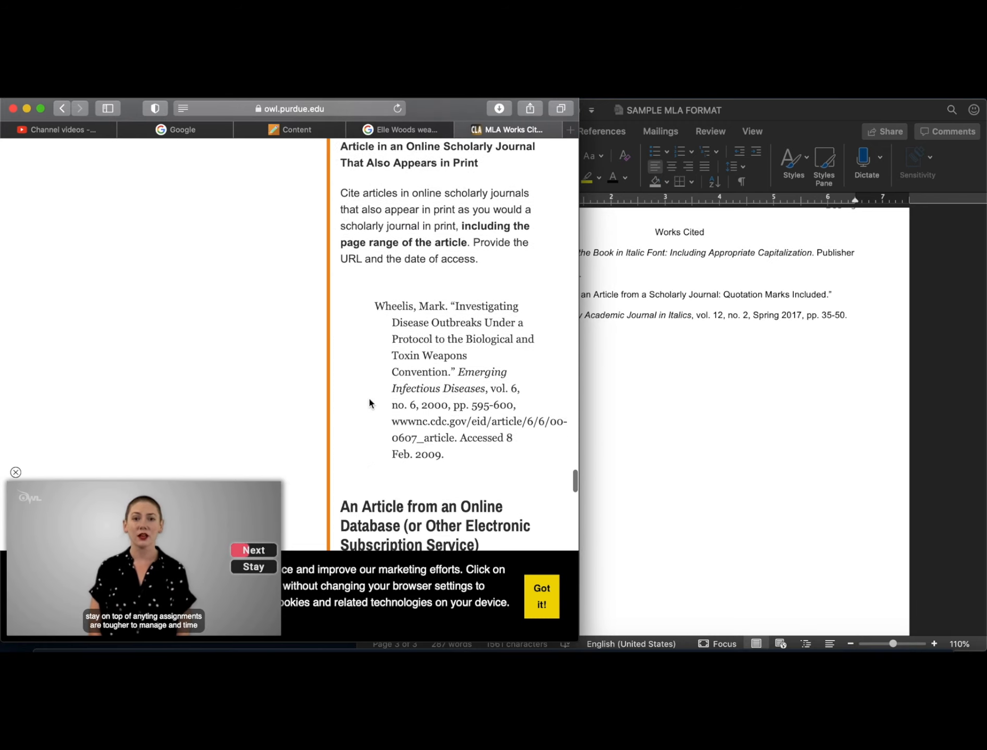
{"action": "scroll", "coordinate": [368, 396], "scroll_direction": "down", "scroll_amount": 5}
{"action": "scroll", "coordinate": [369, 398], "scroll_direction": "down", "scroll_amount": 20}
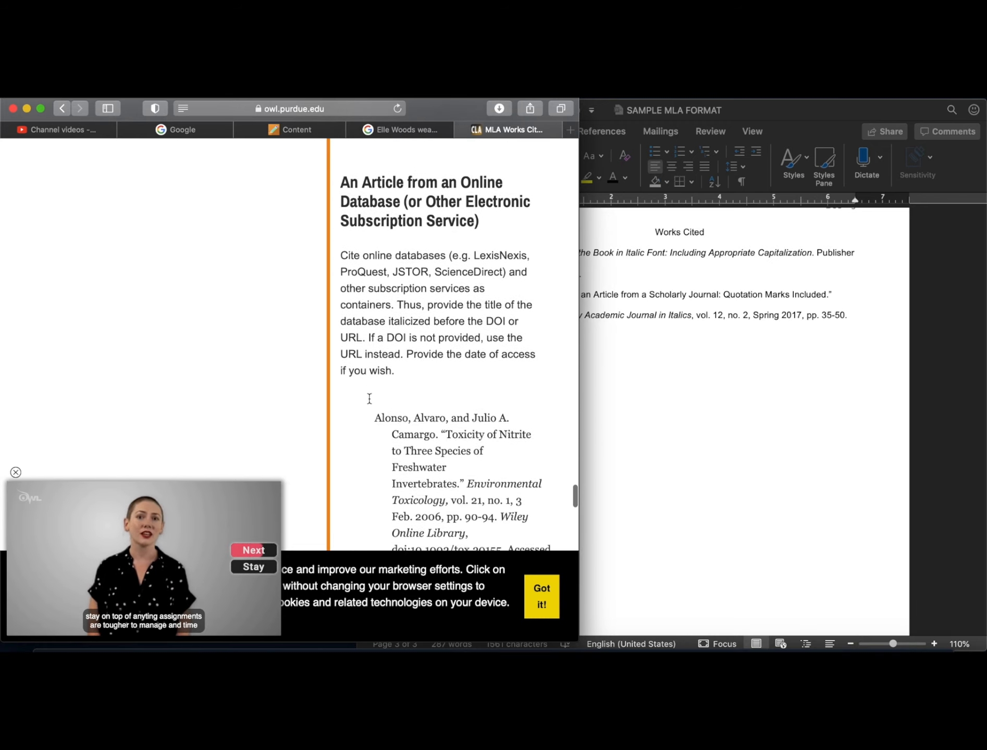
{"action": "scroll", "coordinate": [369, 399], "scroll_direction": "down", "scroll_amount": 20}
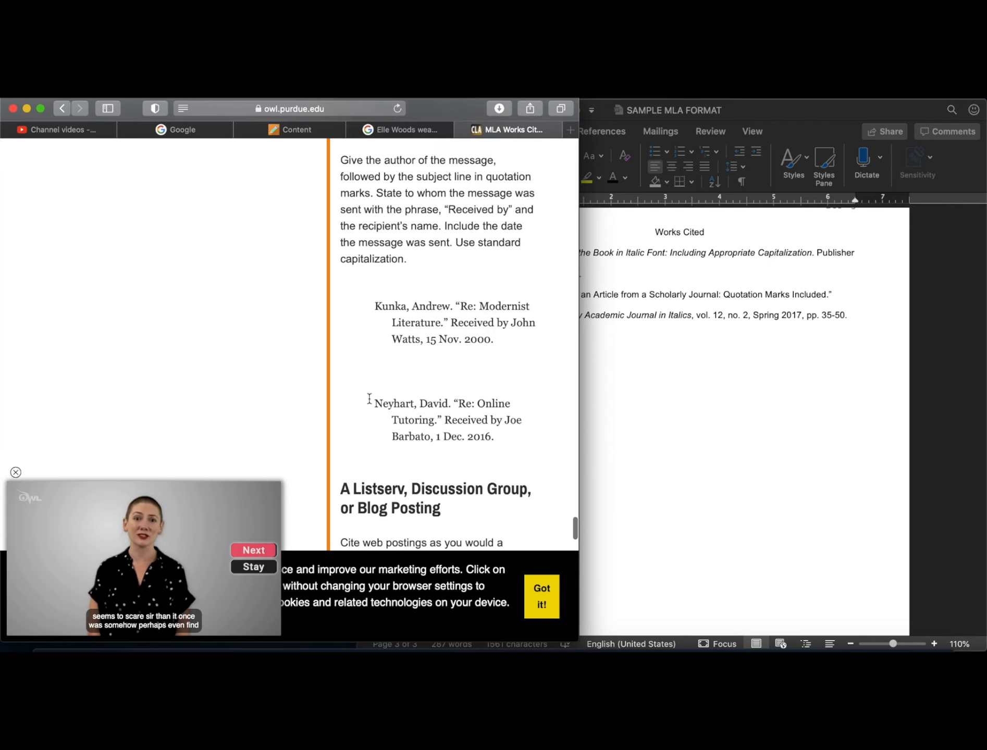
{"action": "scroll", "coordinate": [369, 399], "scroll_direction": "down", "scroll_amount": 15}
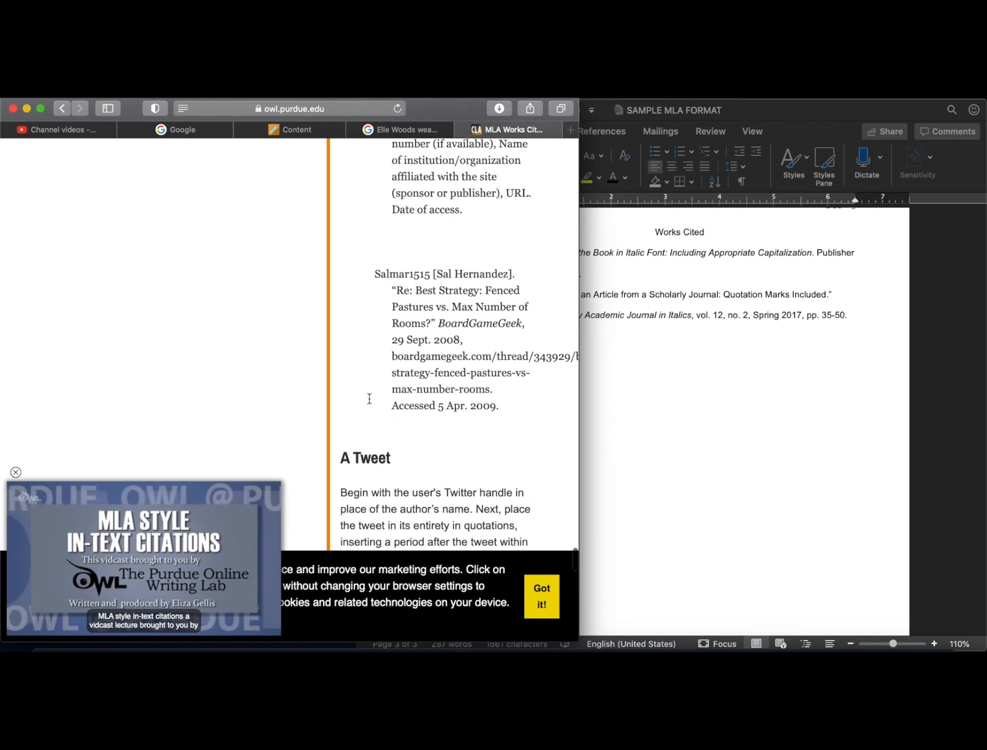
{"action": "scroll", "coordinate": [368, 398], "scroll_direction": "down", "scroll_amount": 15}
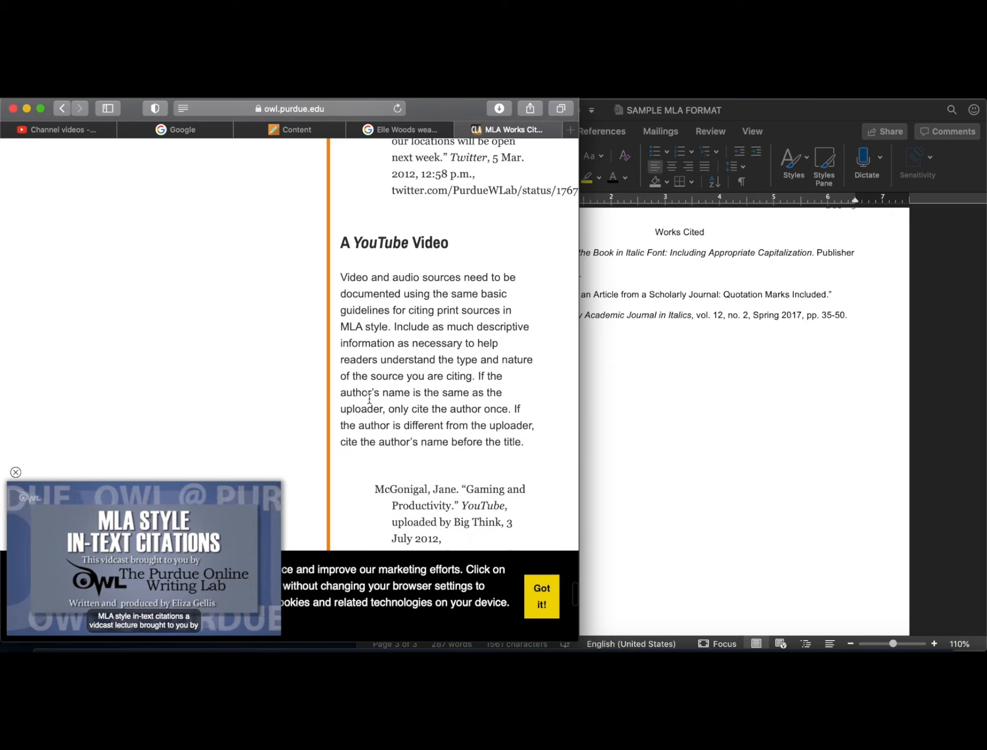
{"action": "scroll", "coordinate": [369, 399], "scroll_direction": "down", "scroll_amount": 8}
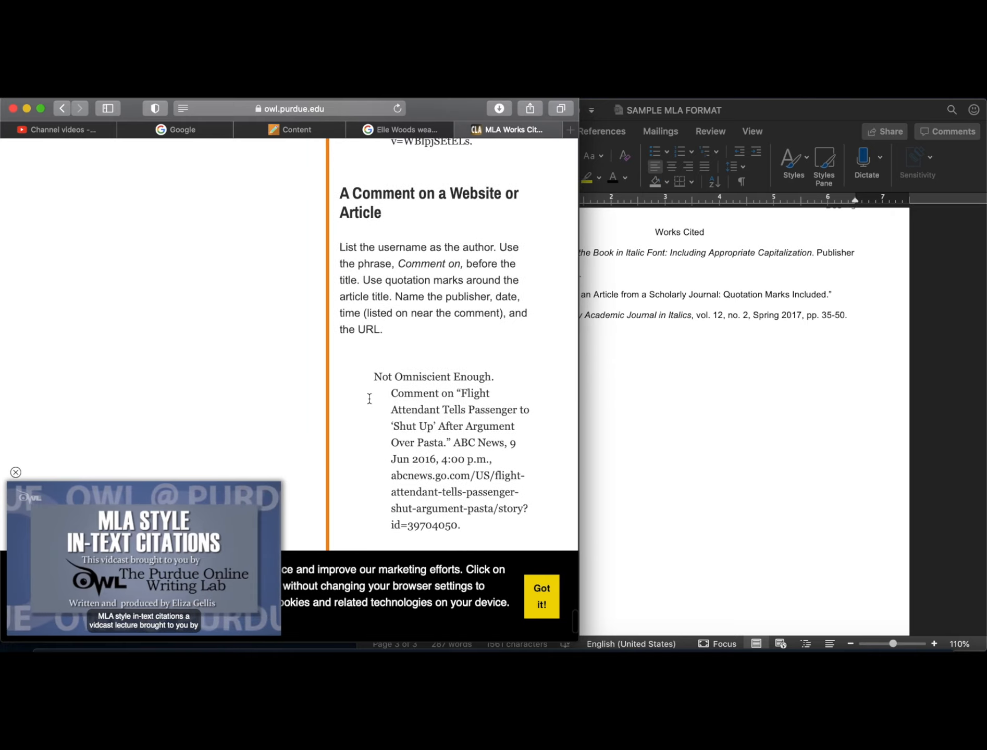
Search the text of the Electronic Sources page for "film".
{"action": "scroll", "coordinate": [368, 399], "scroll_direction": "up", "scroll_amount": 20}
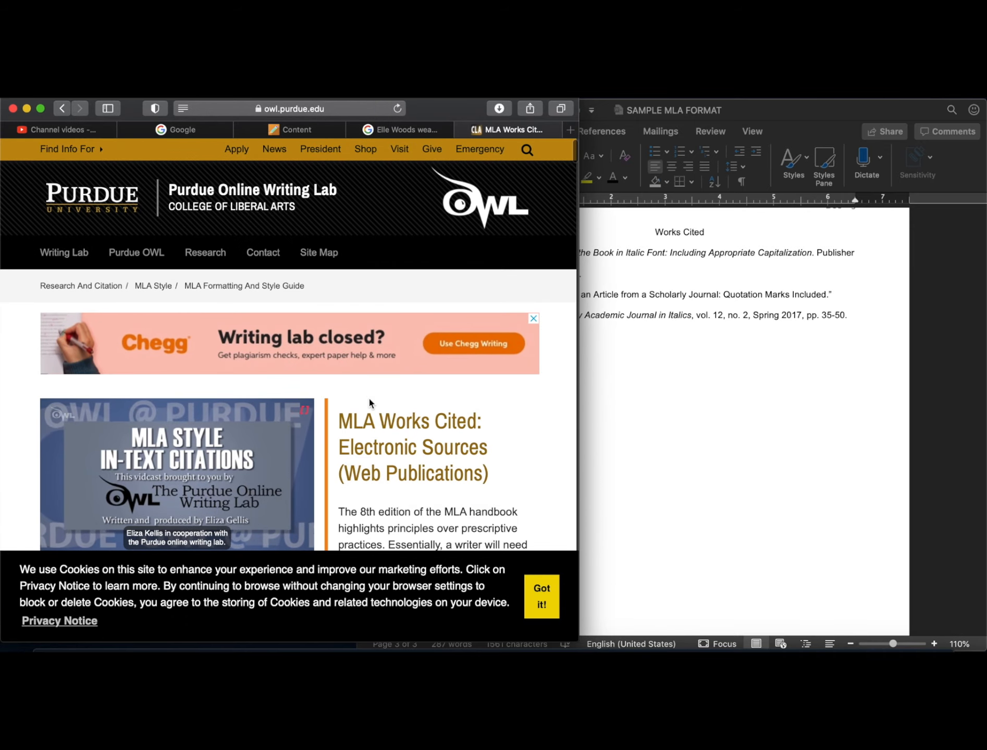
{"action": "key", "text": "super+f"}
{"action": "type", "text": "film"}
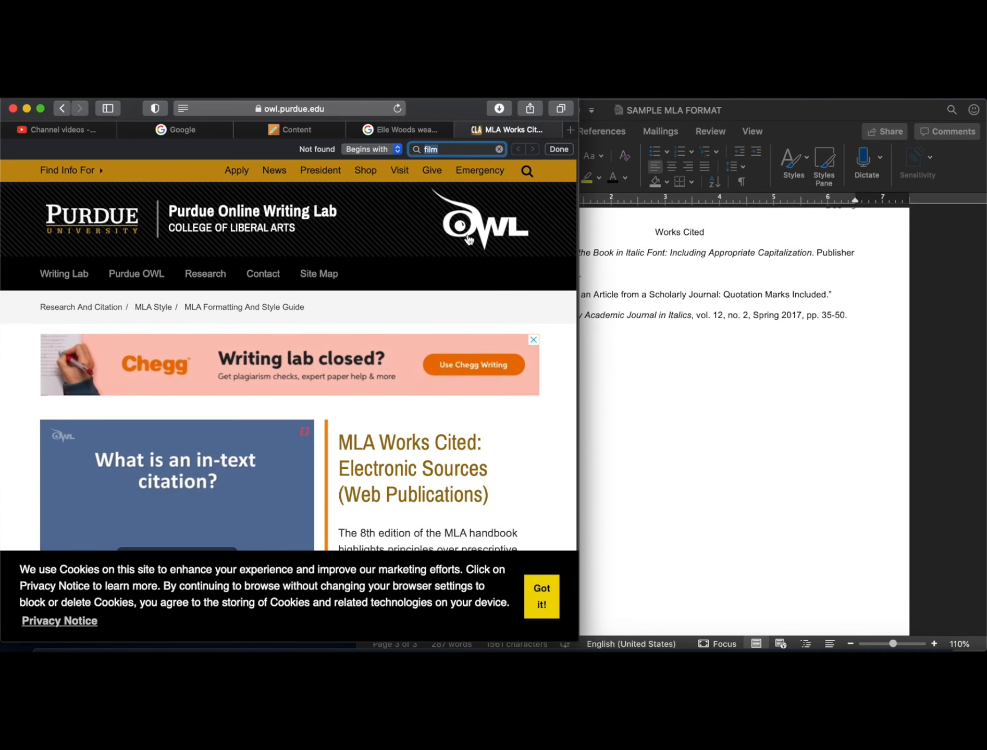
Open the "MLA Works Cited: Other Common Sources" page and find its Films or Movies section with the example citation.
{"action": "scroll", "coordinate": [367, 313], "scroll_direction": "down", "scroll_amount": 15}
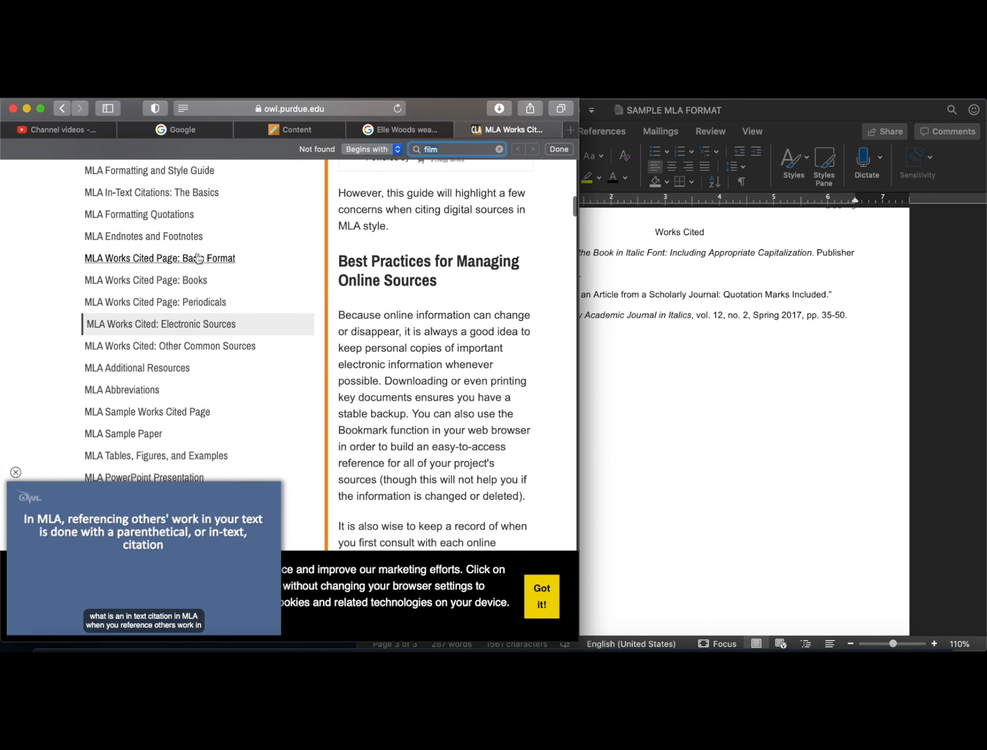
{"action": "left_click", "coordinate": [223, 347]}
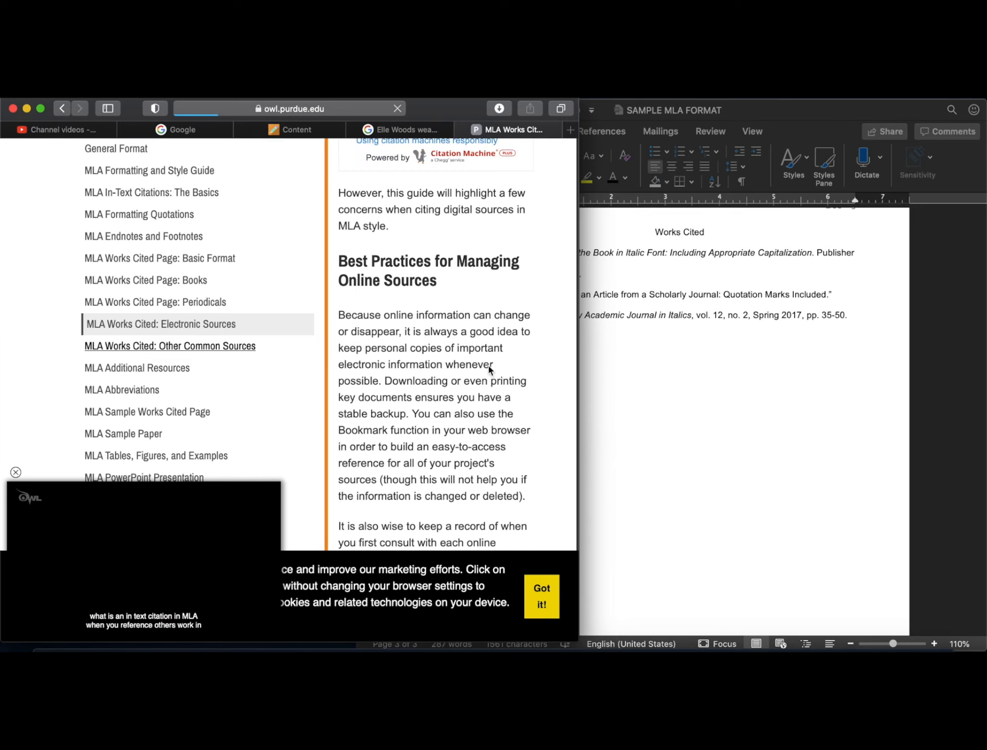
{"action": "scroll", "coordinate": [417, 437], "scroll_direction": "down", "scroll_amount": 12}
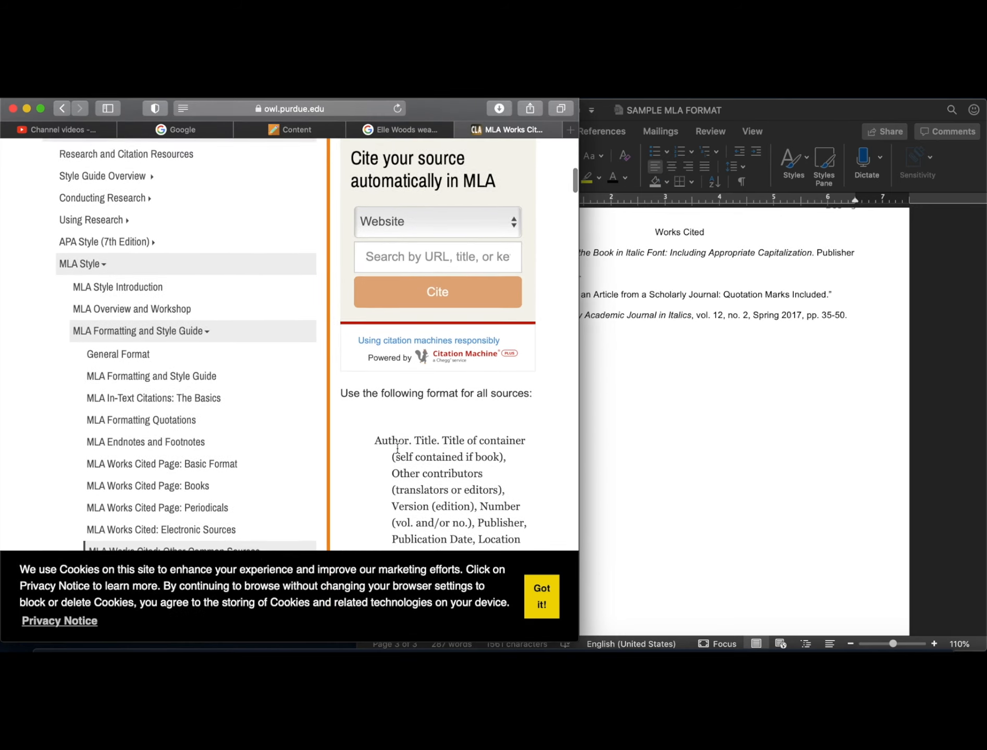
{"action": "scroll", "coordinate": [397, 448], "scroll_direction": "down", "scroll_amount": 10}
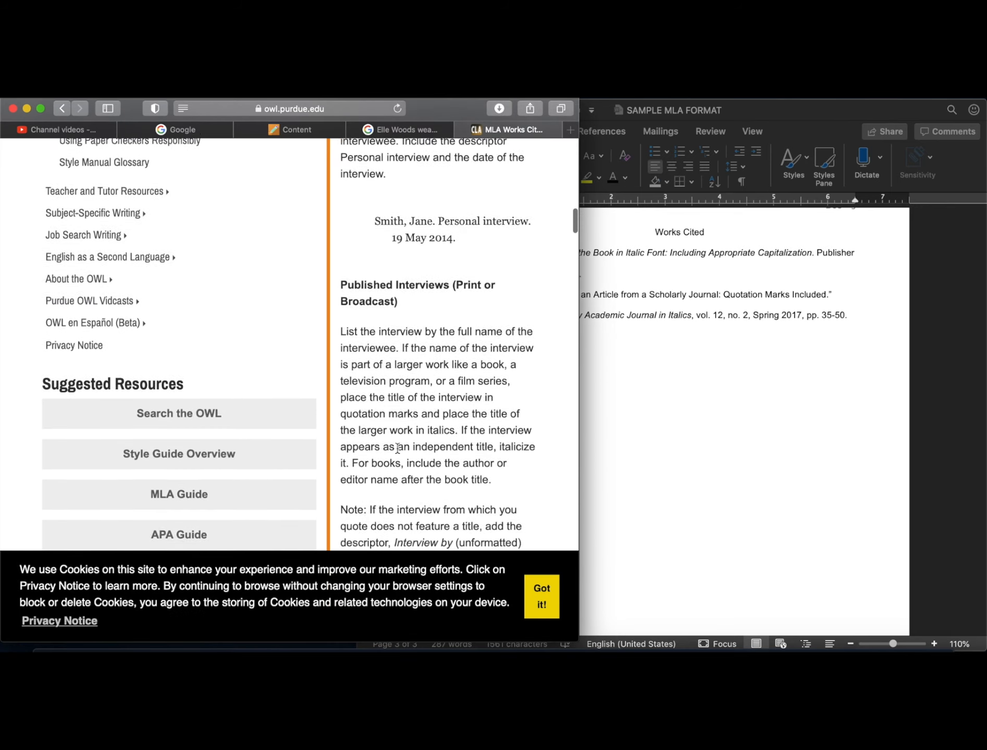
{"action": "scroll", "coordinate": [397, 448], "scroll_direction": "down", "scroll_amount": 10}
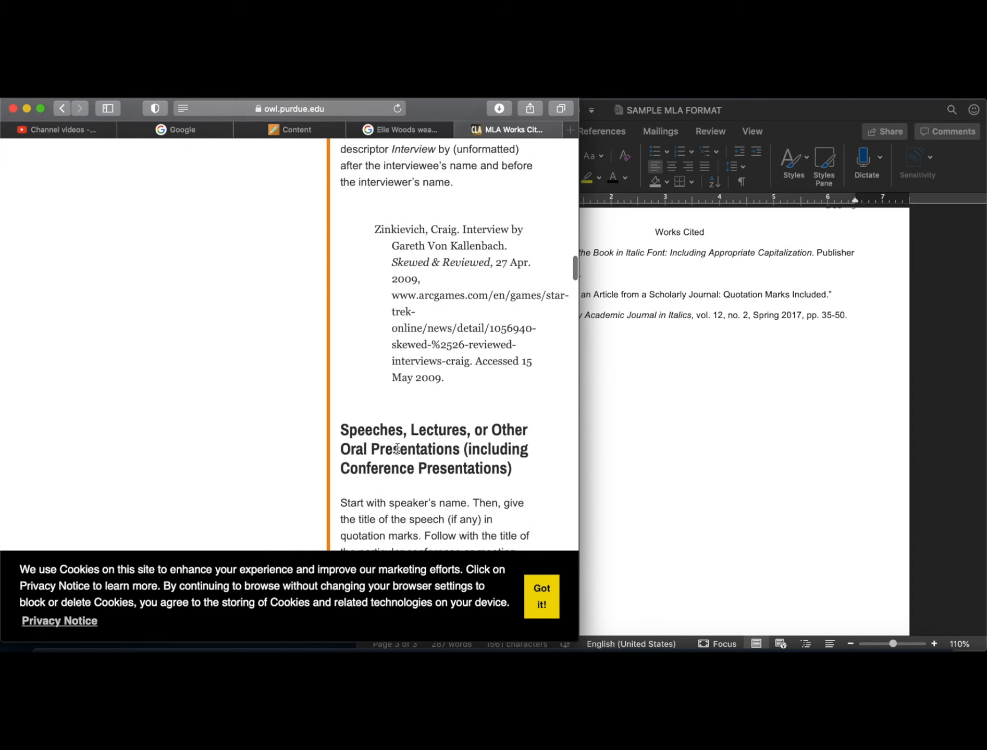
{"action": "scroll", "coordinate": [397, 448], "scroll_direction": "down", "scroll_amount": 10}
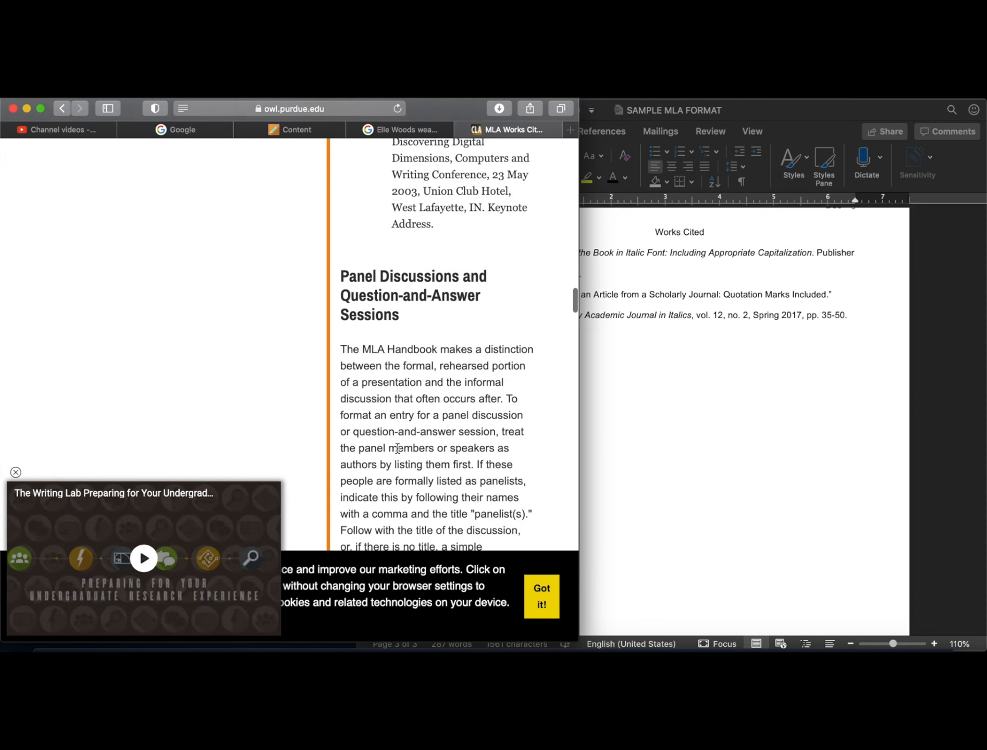
{"action": "scroll", "coordinate": [397, 448], "scroll_direction": "down", "scroll_amount": 10}
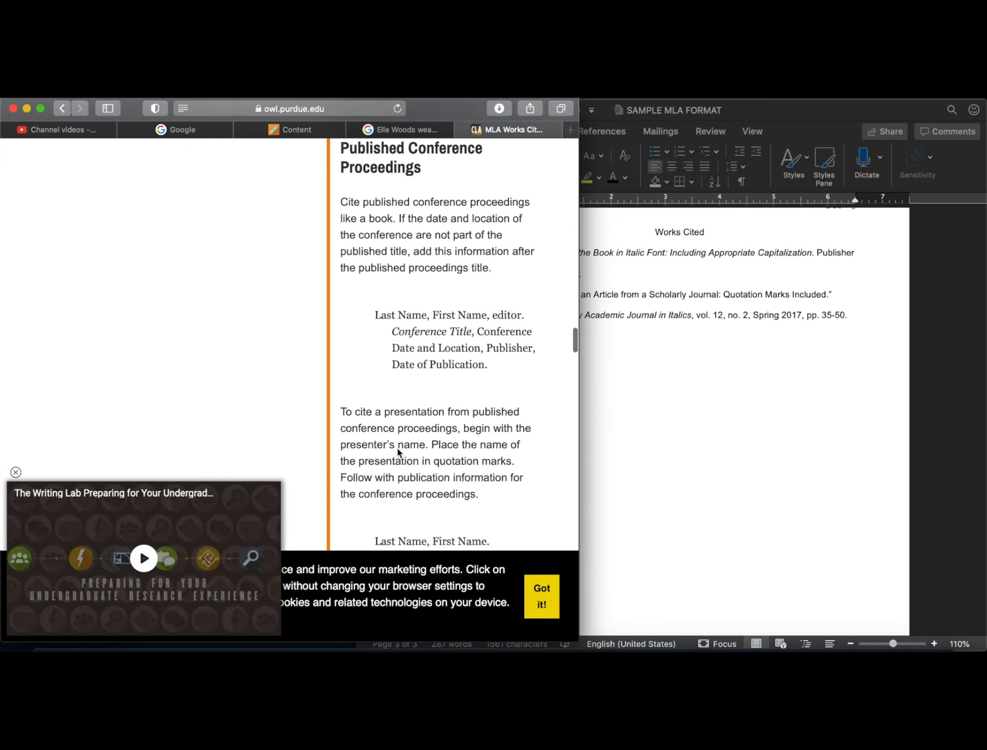
{"action": "scroll", "coordinate": [397, 451], "scroll_direction": "down", "scroll_amount": 10}
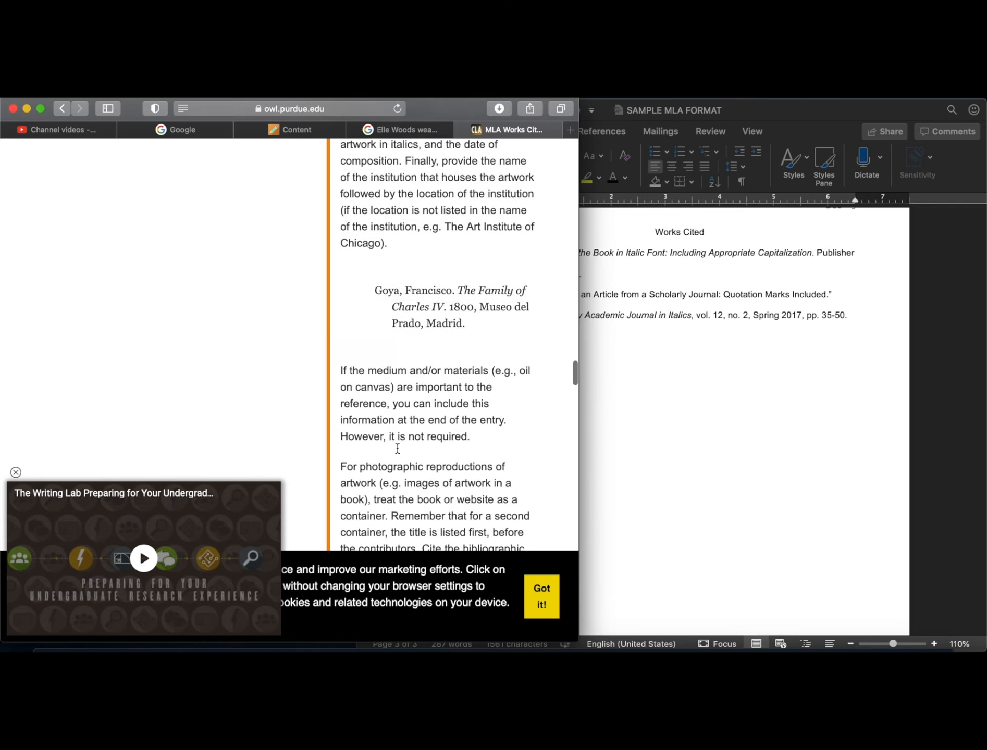
{"action": "scroll", "coordinate": [397, 448], "scroll_direction": "down", "scroll_amount": 10}
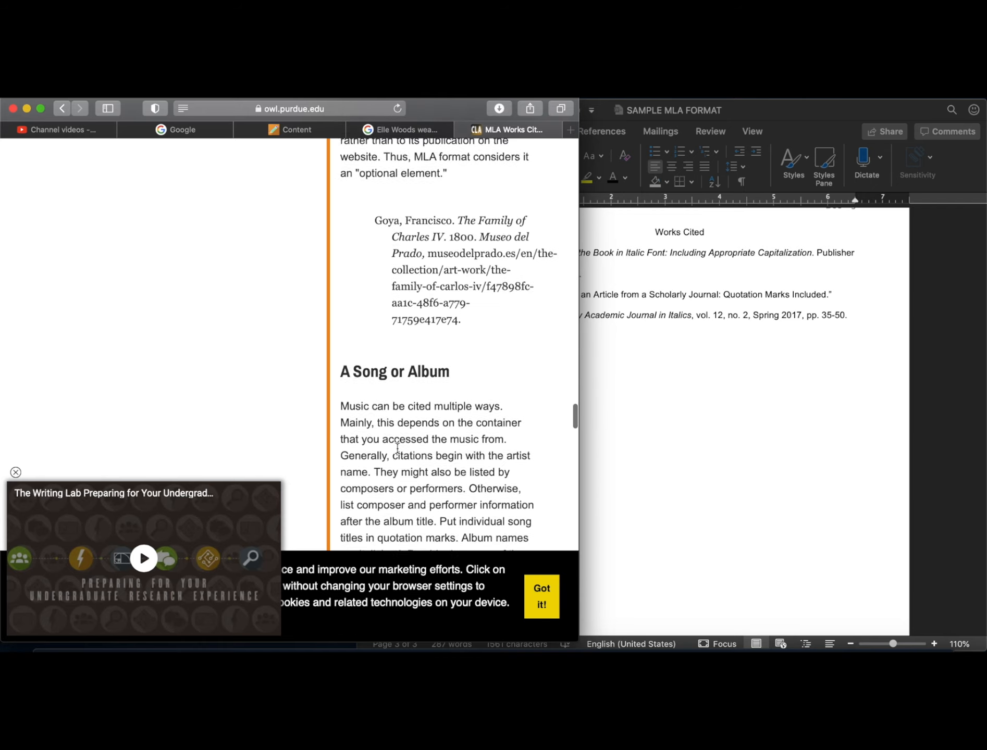
{"action": "scroll", "coordinate": [397, 448], "scroll_direction": "down", "scroll_amount": 10}
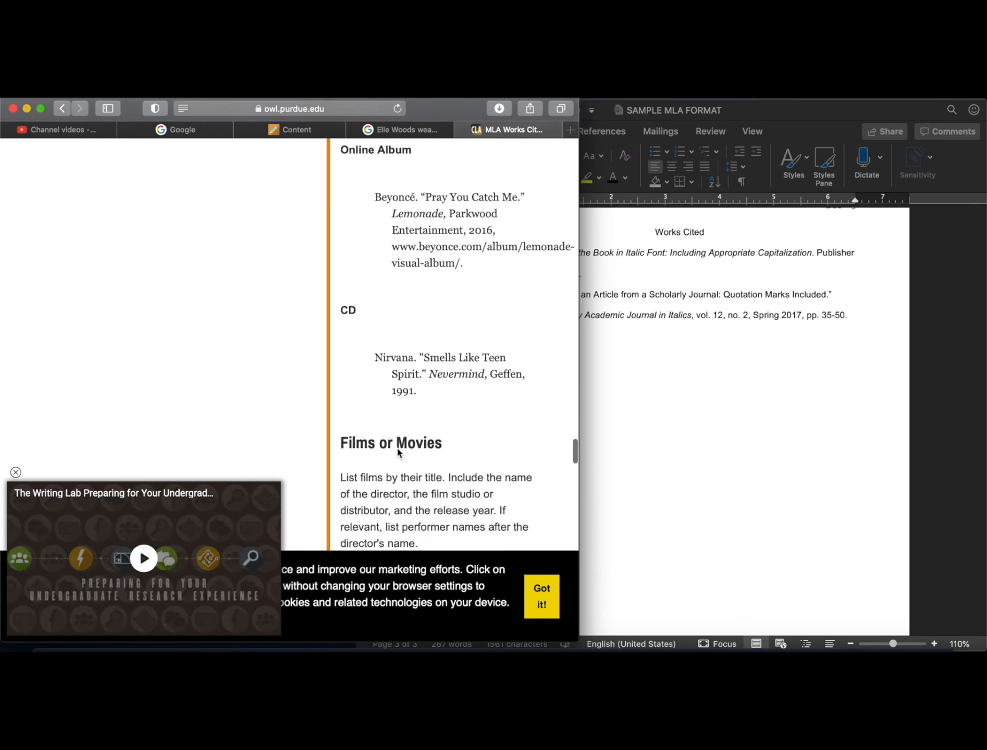
{"action": "scroll", "coordinate": [397, 452], "scroll_direction": "down", "scroll_amount": 3}
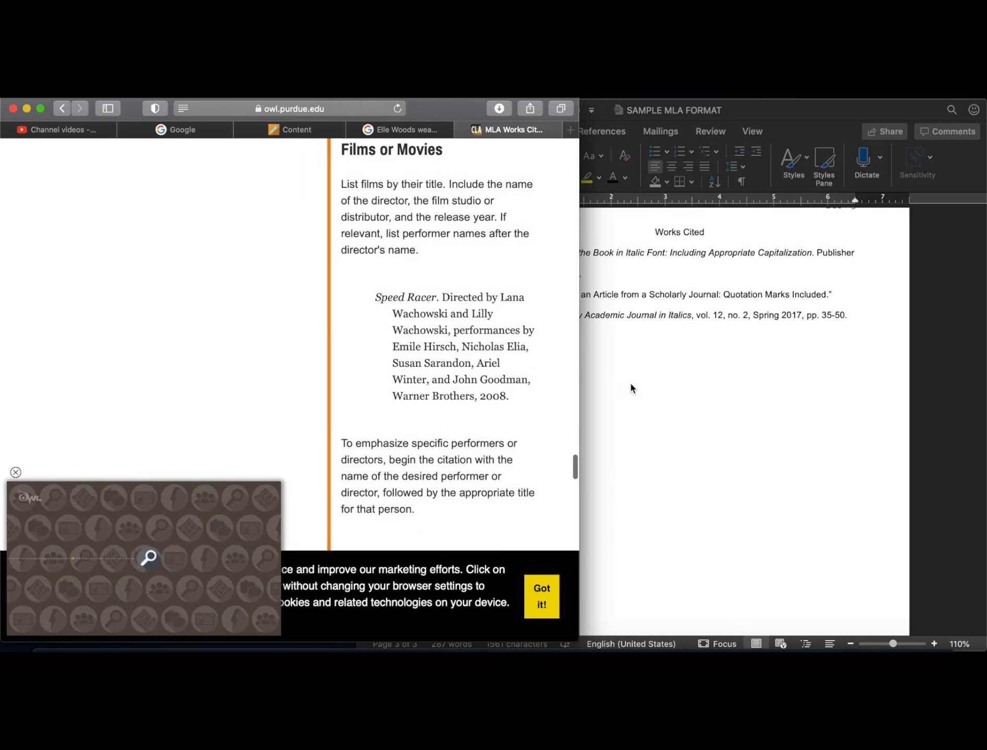
Switch to the Word paper and start a new Works Cited entry with the italic title "Legally Blond." followed by non-italic "Directed by".
{"action": "left_click_drag", "start_coordinate": [456, 109], "coordinate": [212, 115]}
{"action": "left_click", "coordinate": [605, 356]}
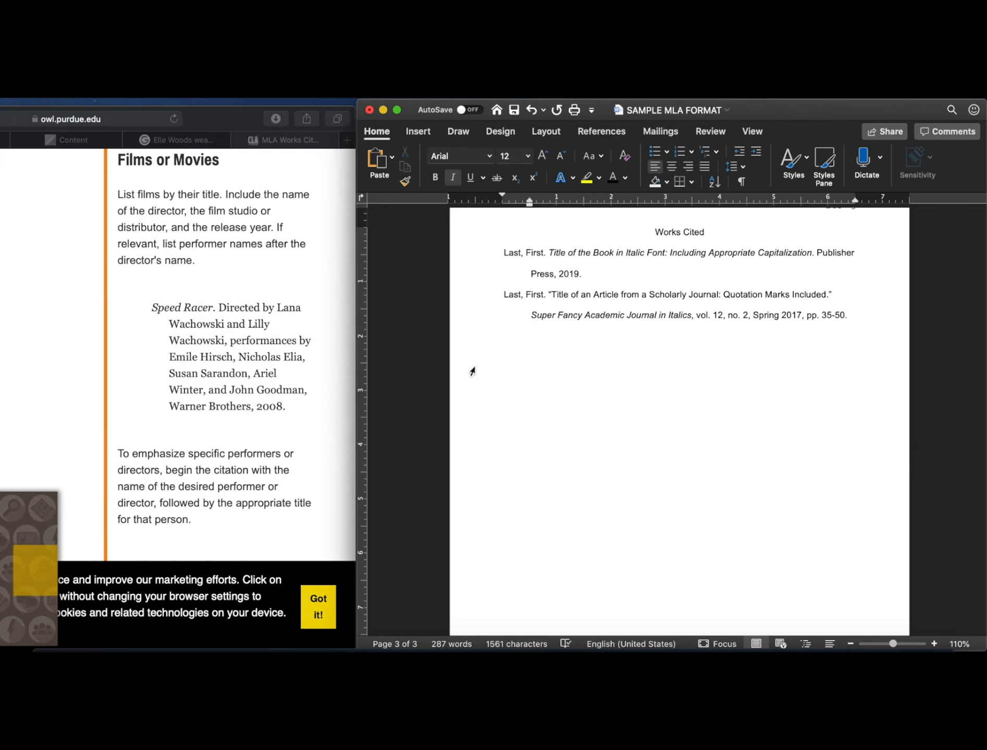
{"action": "type", "text": "L"}
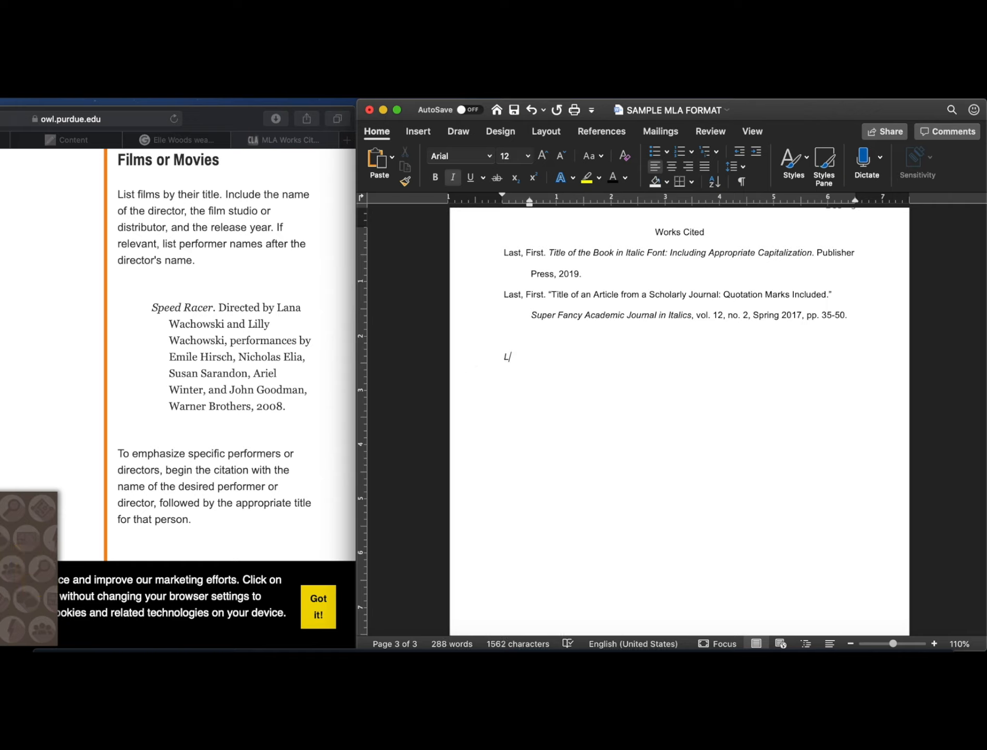
{"action": "type", "text": "egally "}
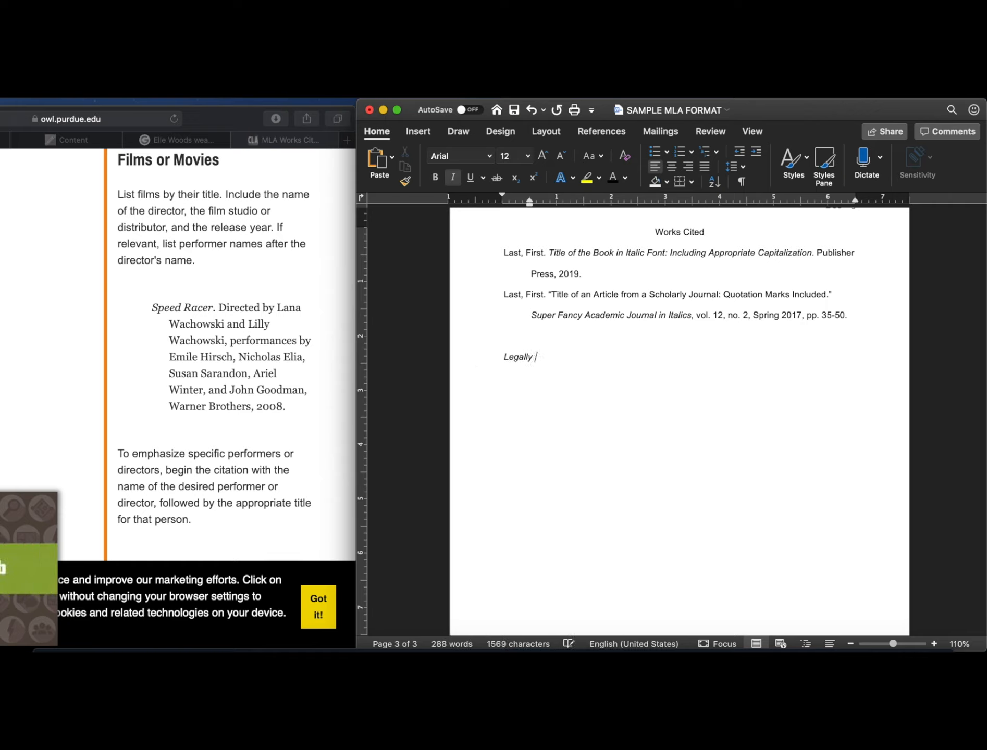
{"action": "type", "text": "Blong"}
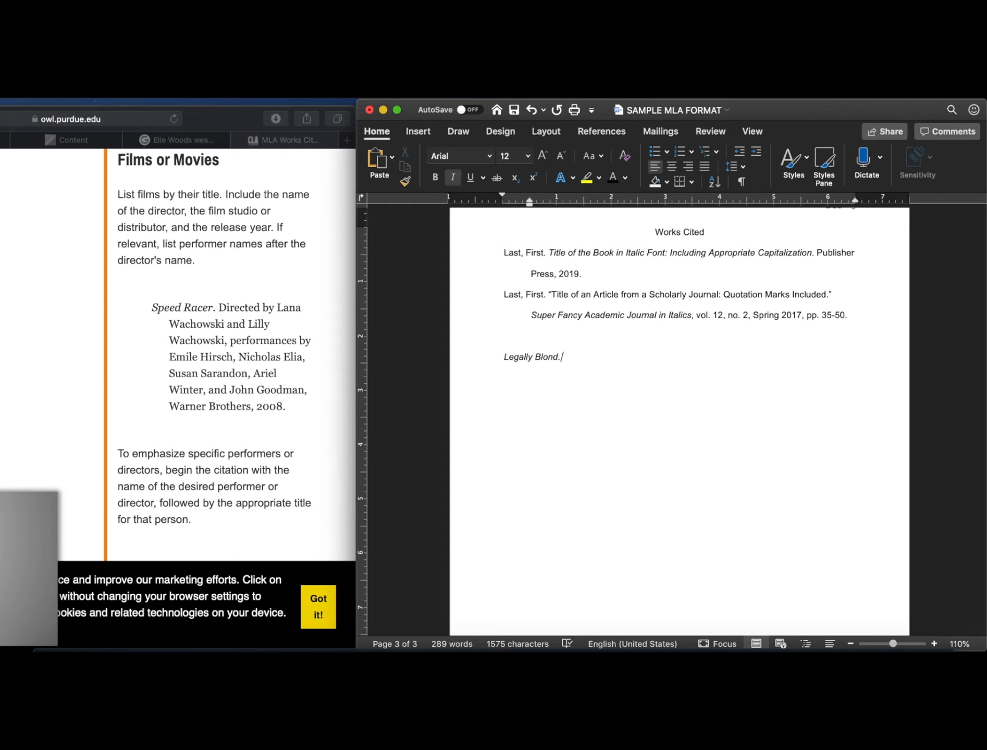
{"action": "key", "text": "super+i"}
{"action": "type", "text": "Direb"}
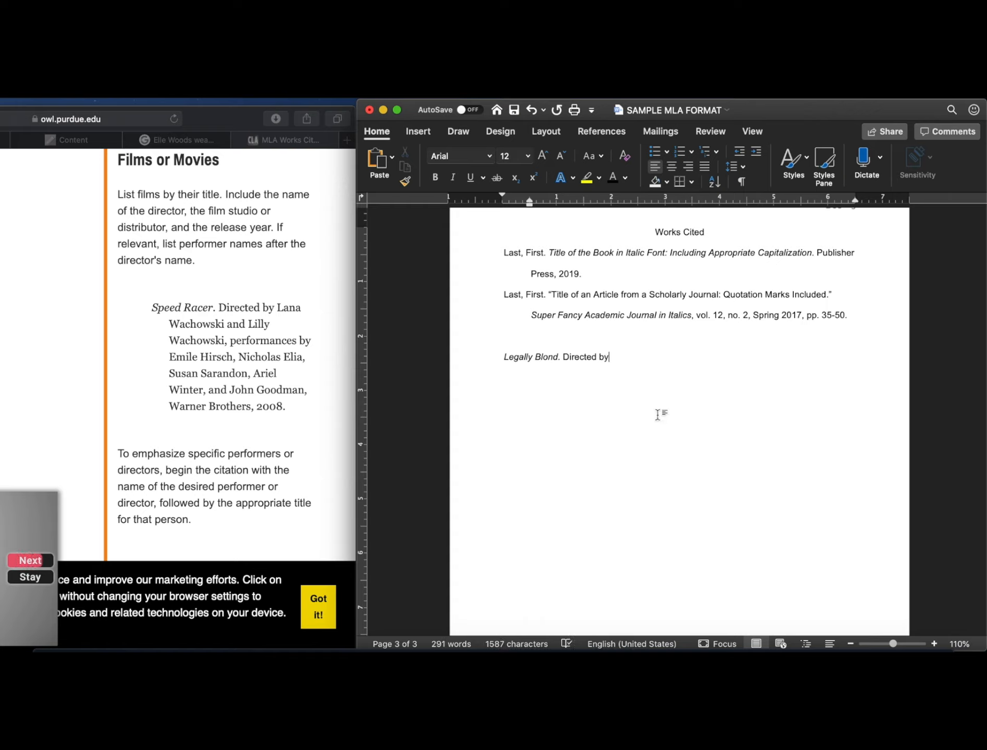
Continue the film entry with ", performances by Reese Witherspoon and Victor Garber,".
{"action": "type", "text": "performances by"}
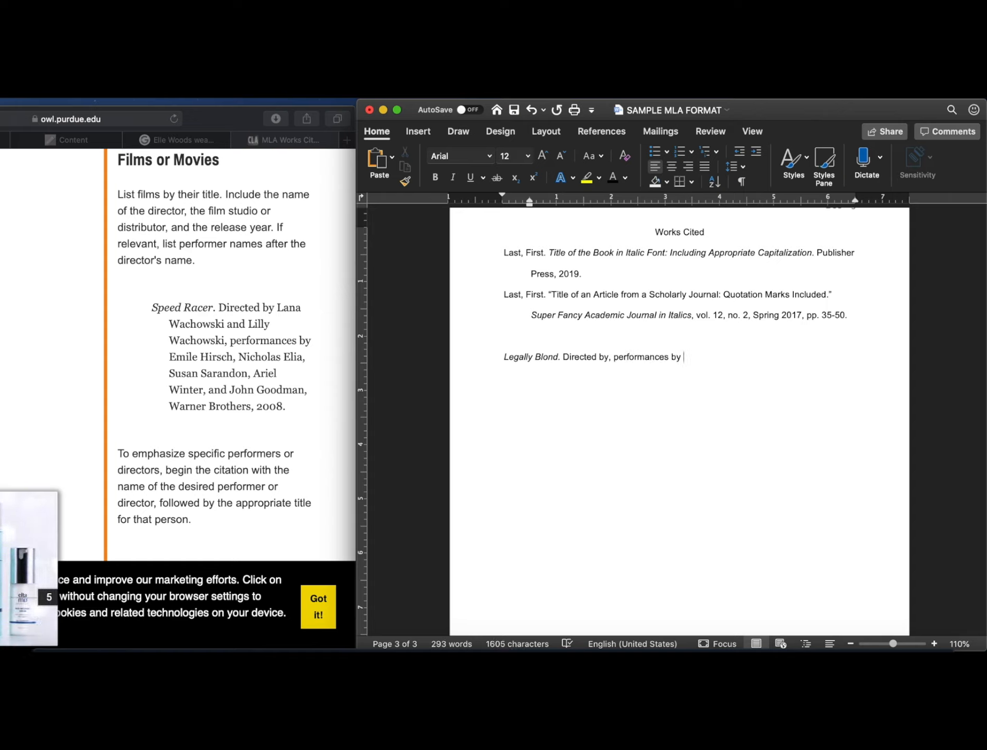
{"action": "type", "text": "Ree"}
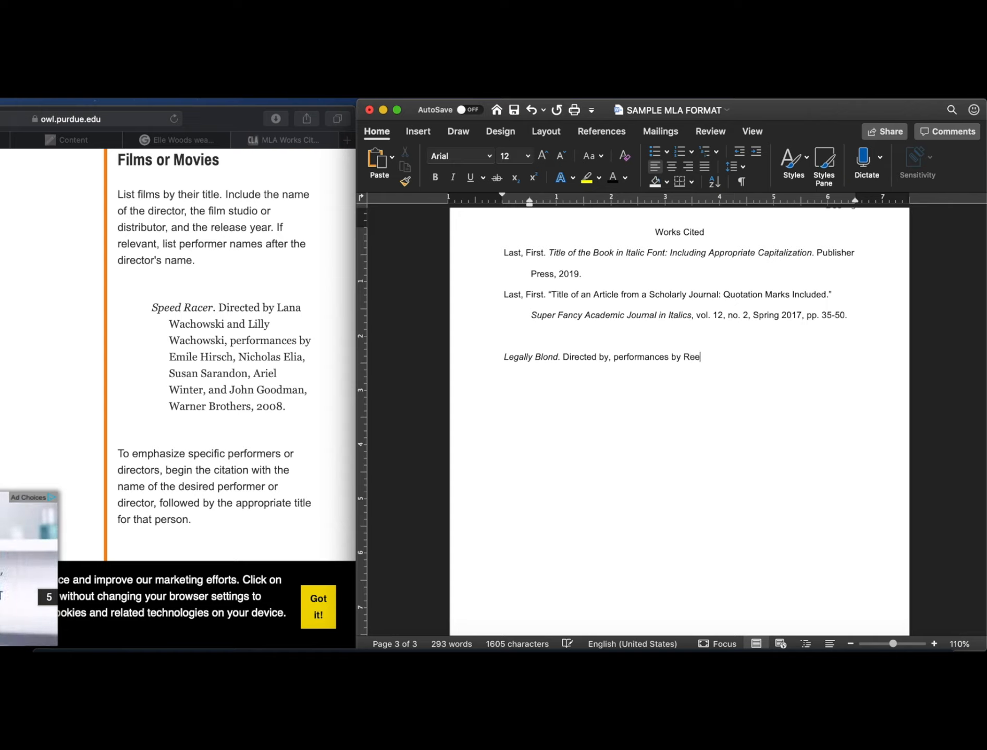
{"action": "type", "text": "se Wite"}
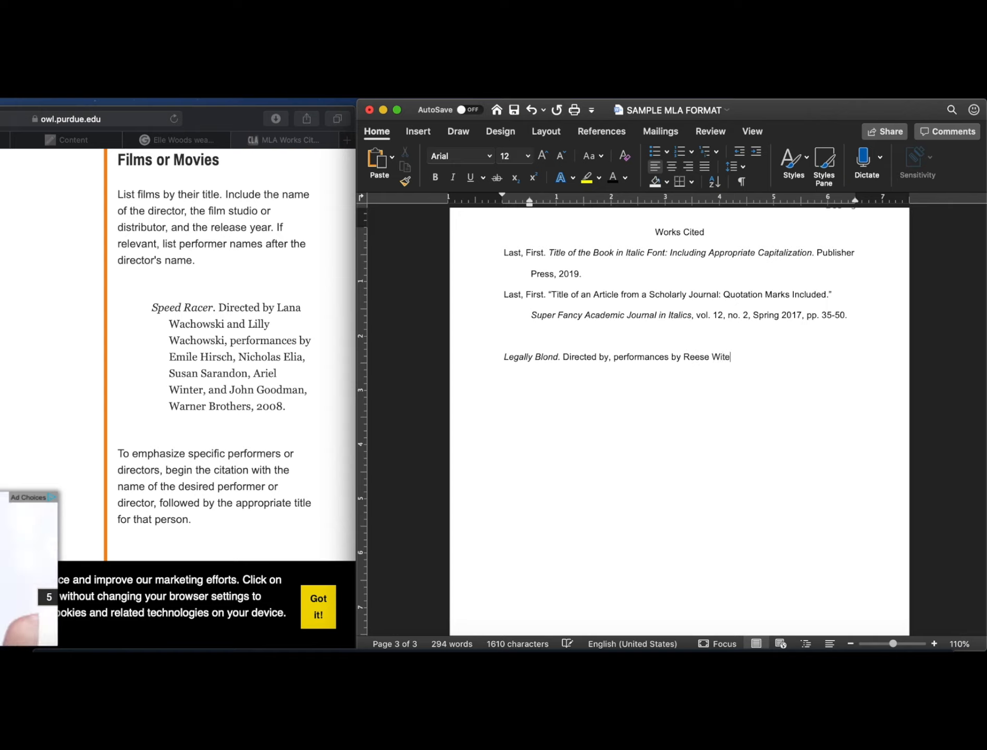
{"action": "key", "text": "BackSpace"}
{"action": "type", "text": "hers"}
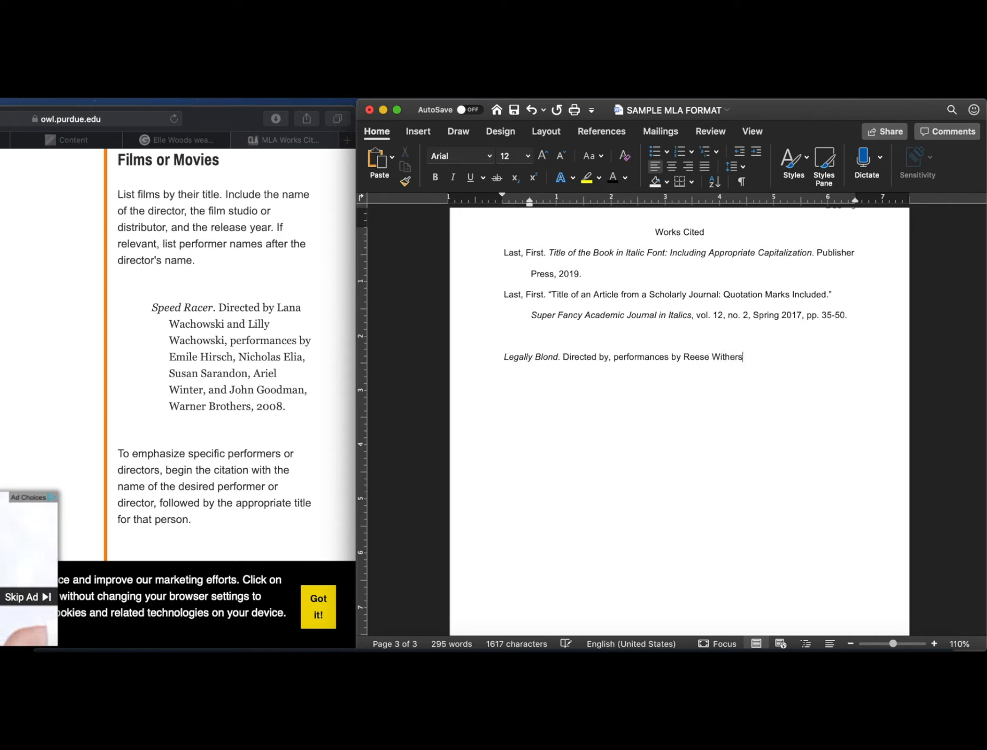
{"action": "type", "text": "poon "}
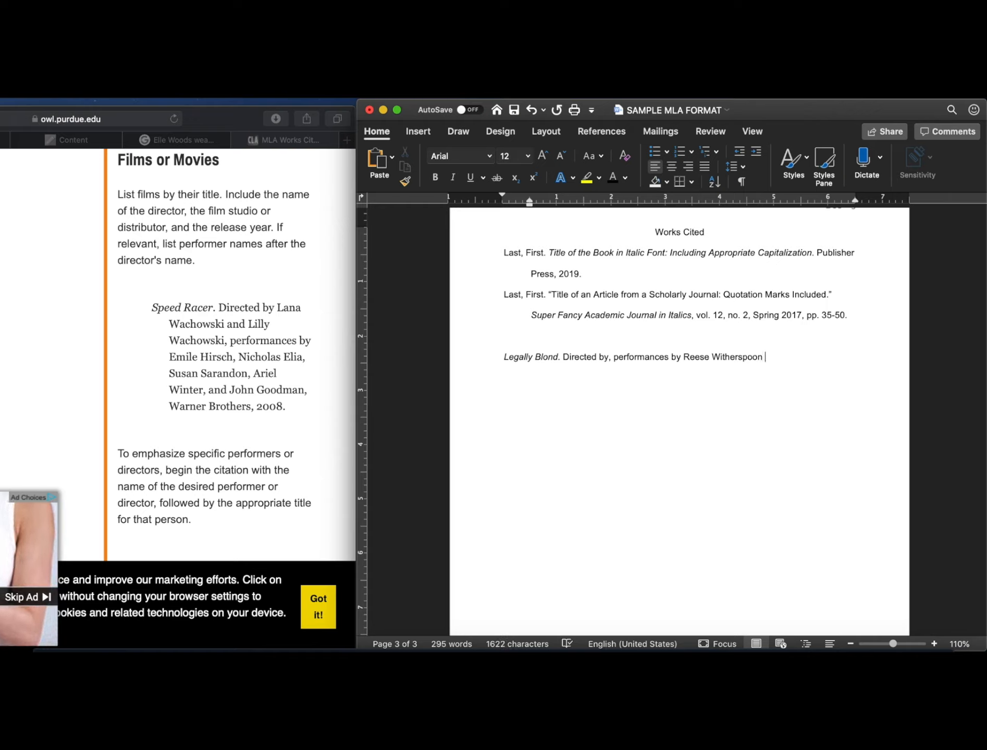
{"action": "type", "text": "and Vi"}
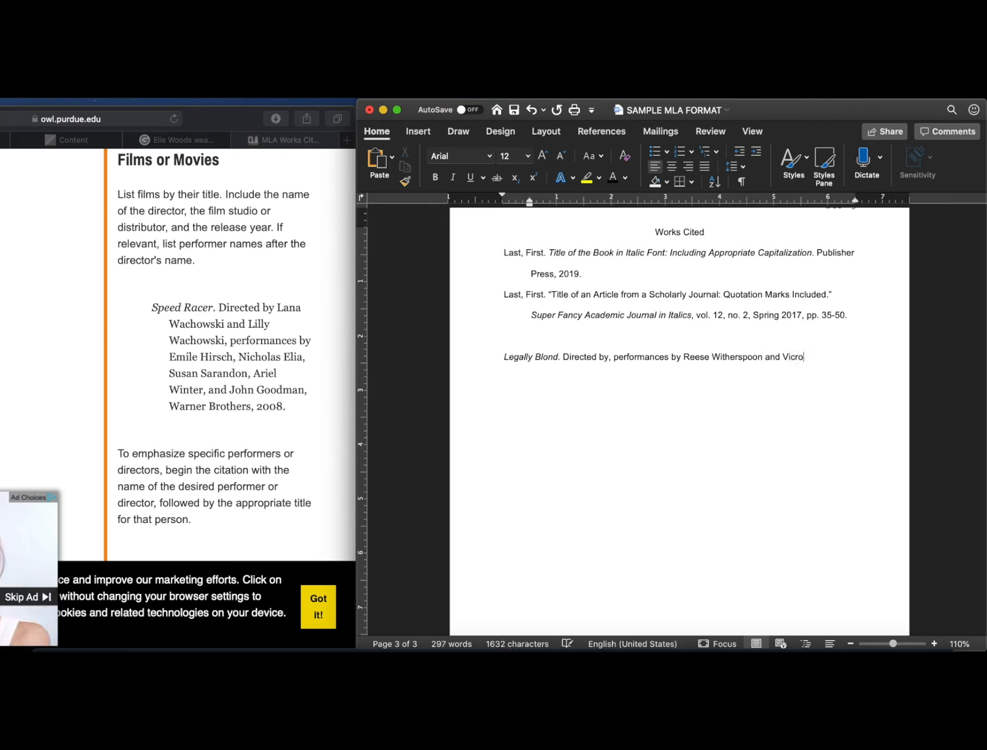
{"action": "type", "text": "cto"}
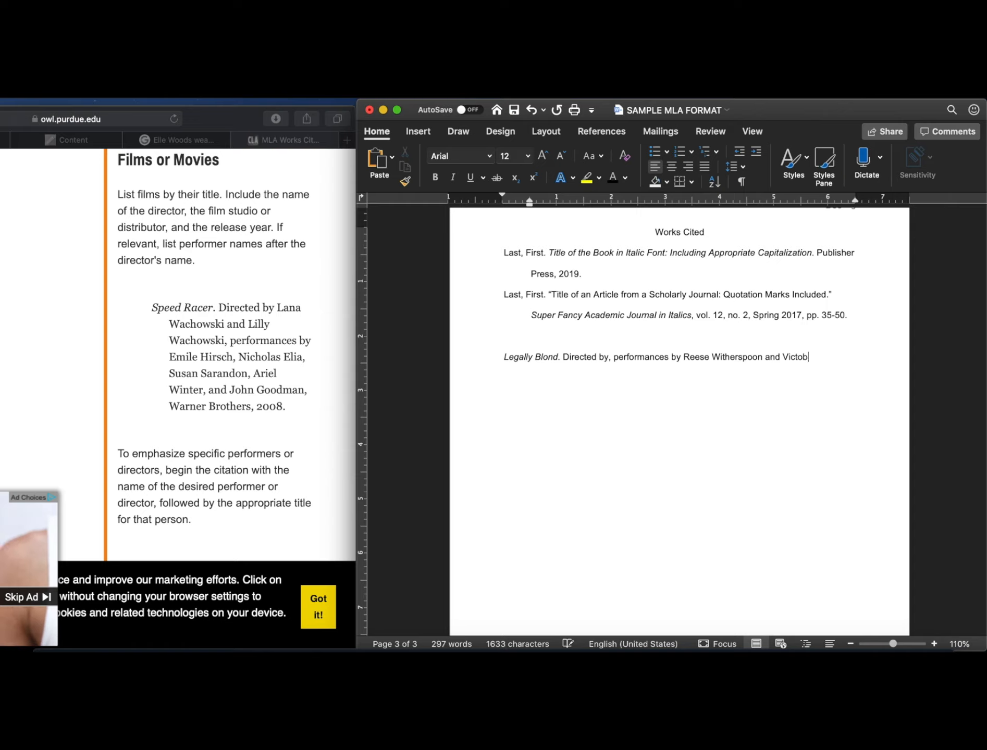
{"action": "key", "text": "BackSpace"}
{"action": "key", "text": "BackSpace"}
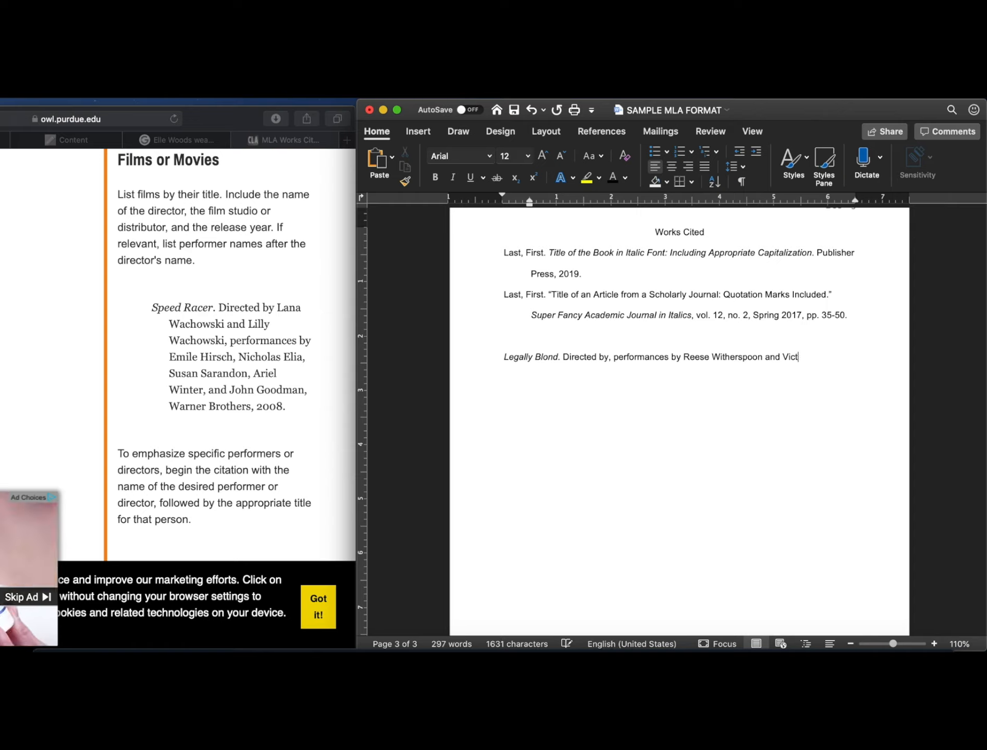
{"action": "type", "text": "r Garber."}
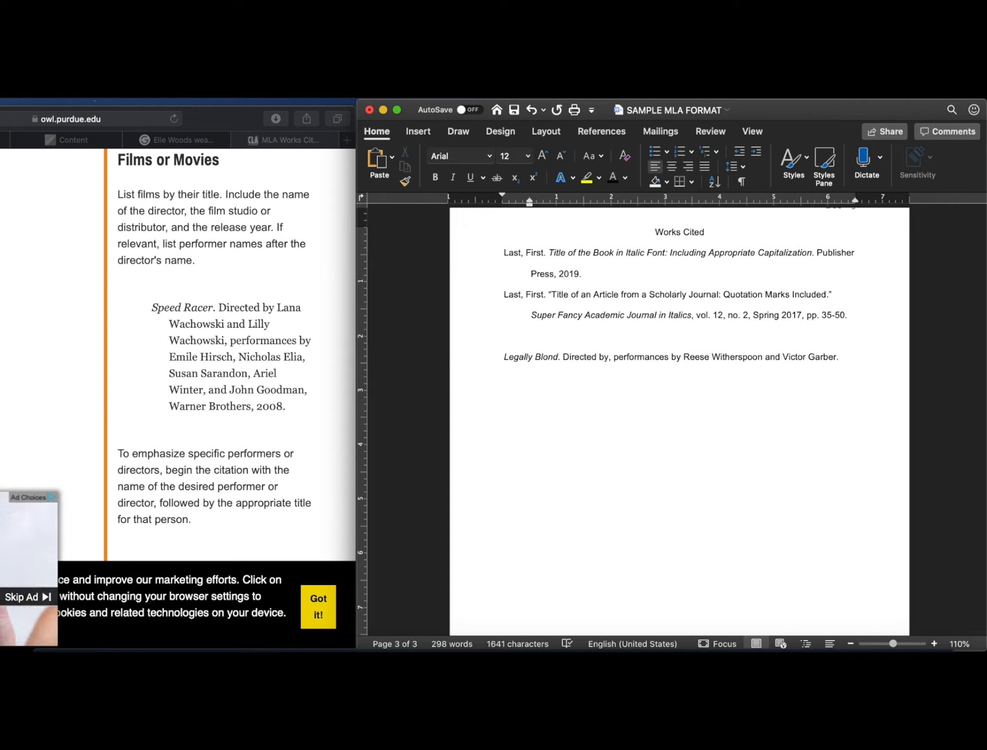
{"action": "key", "text": "BackSpace"}
{"action": "type", "text": ","}
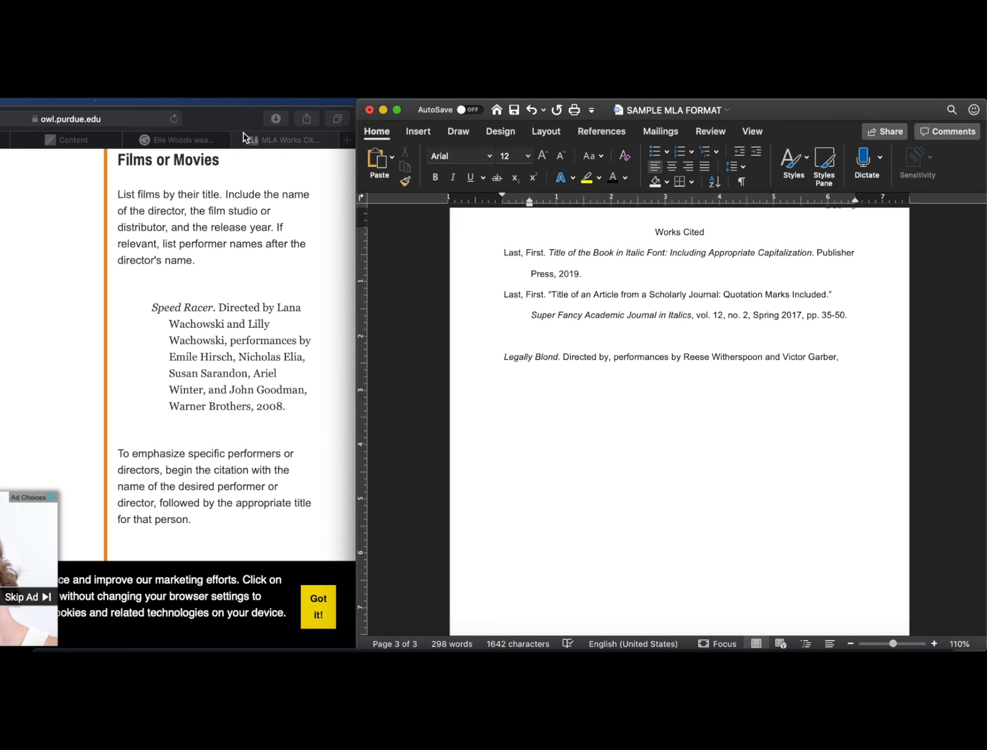
Switch to the Safari browser and open imdb.com in place of the MLA citation guide.
{"action": "left_click", "coordinate": [216, 116]}
{"action": "left_click_drag", "start_coordinate": [216, 117], "coordinate": [440, 108]}
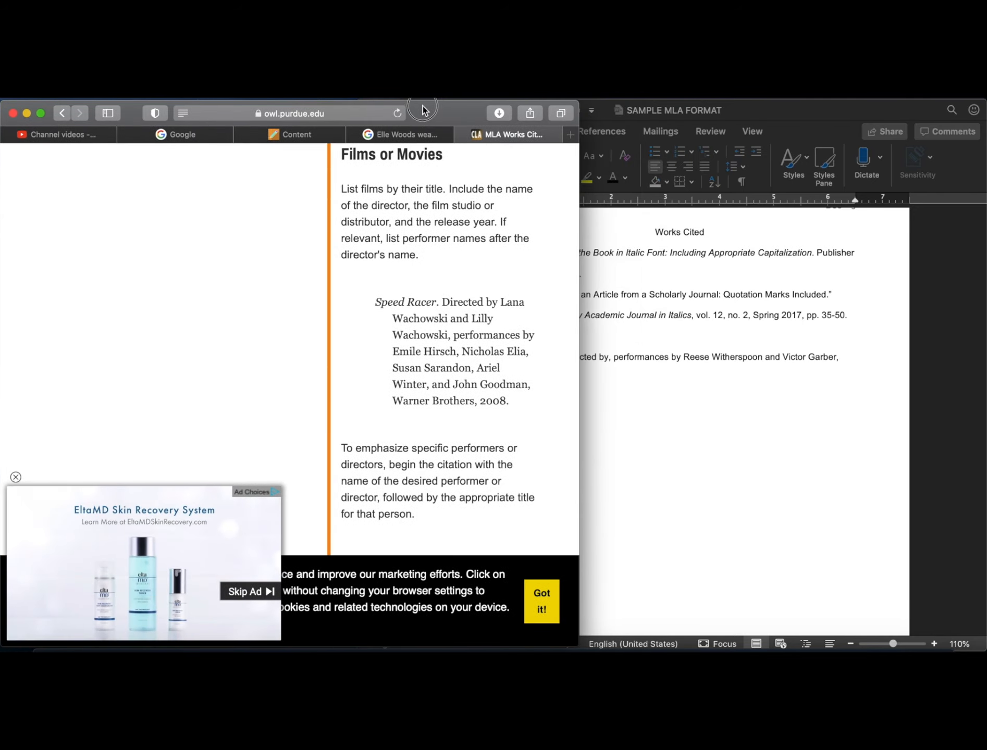
{"action": "left_click", "coordinate": [350, 110]}
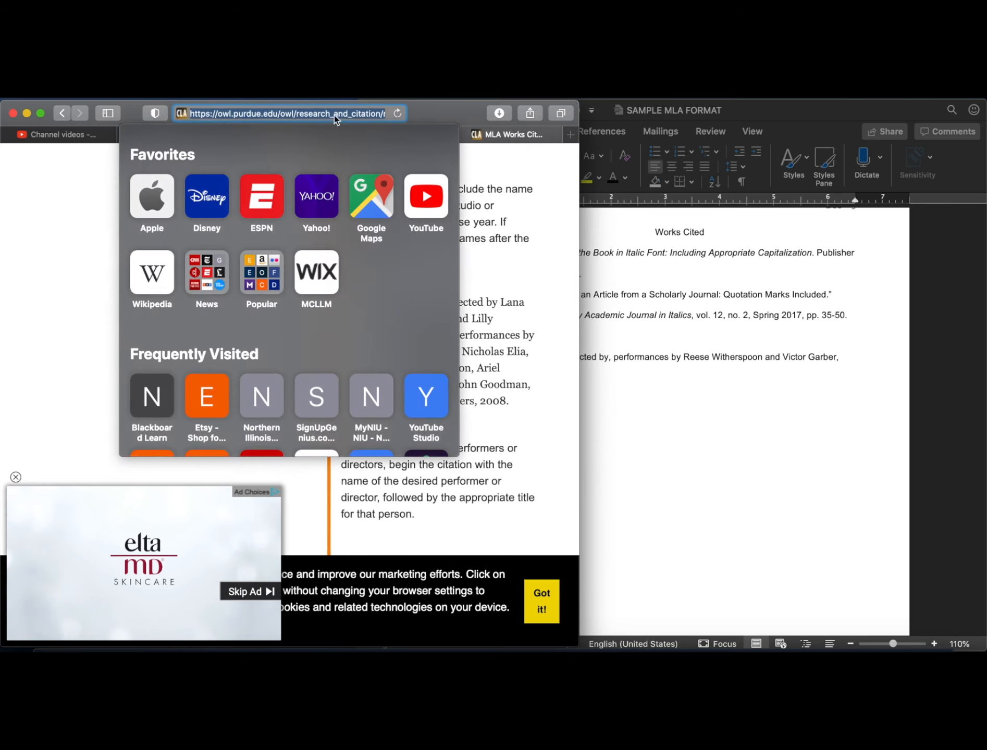
{"action": "type", "text": "imd"}
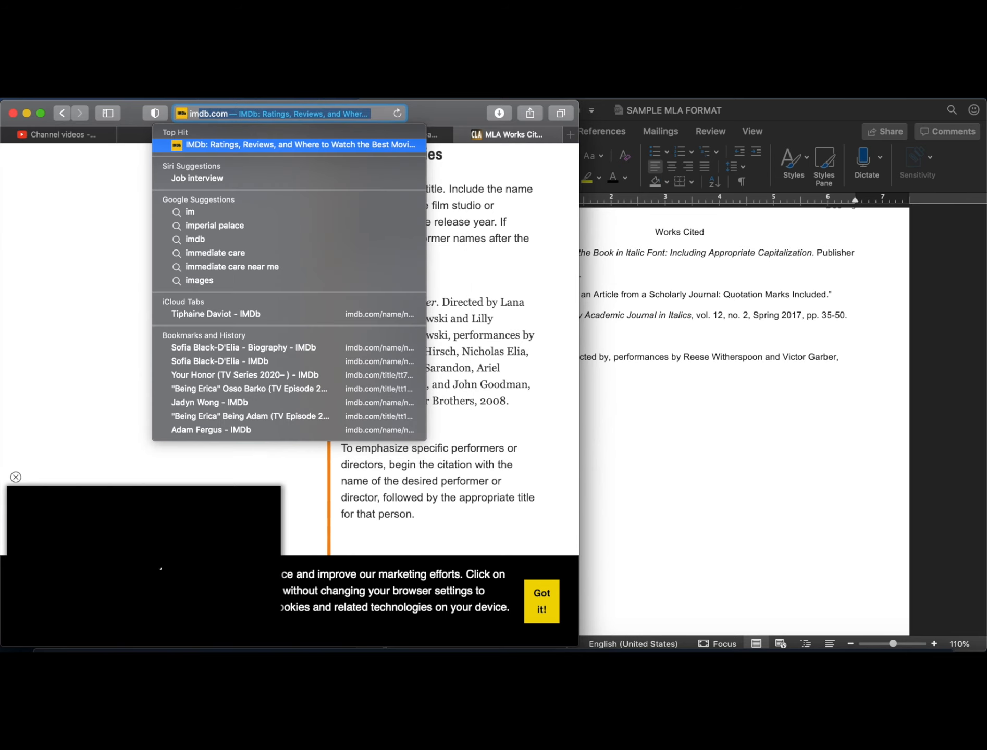
{"action": "type", "text": "b"}
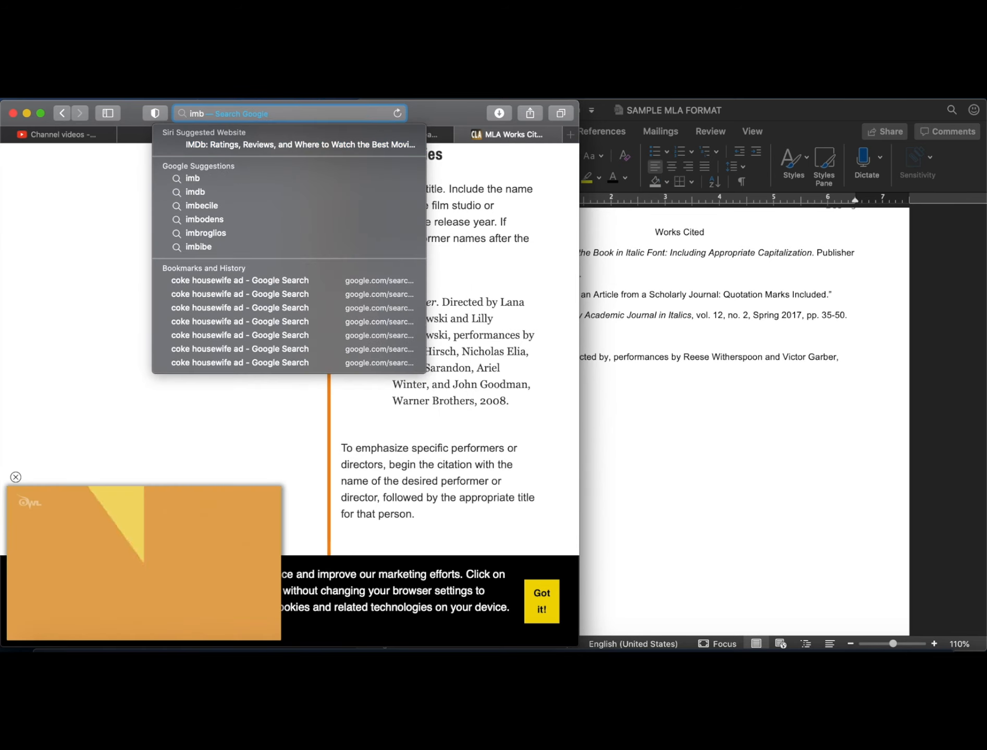
{"action": "key", "text": "BackSpace"}
{"action": "type", "text": "db.com"}
{"action": "key", "text": "Return"}
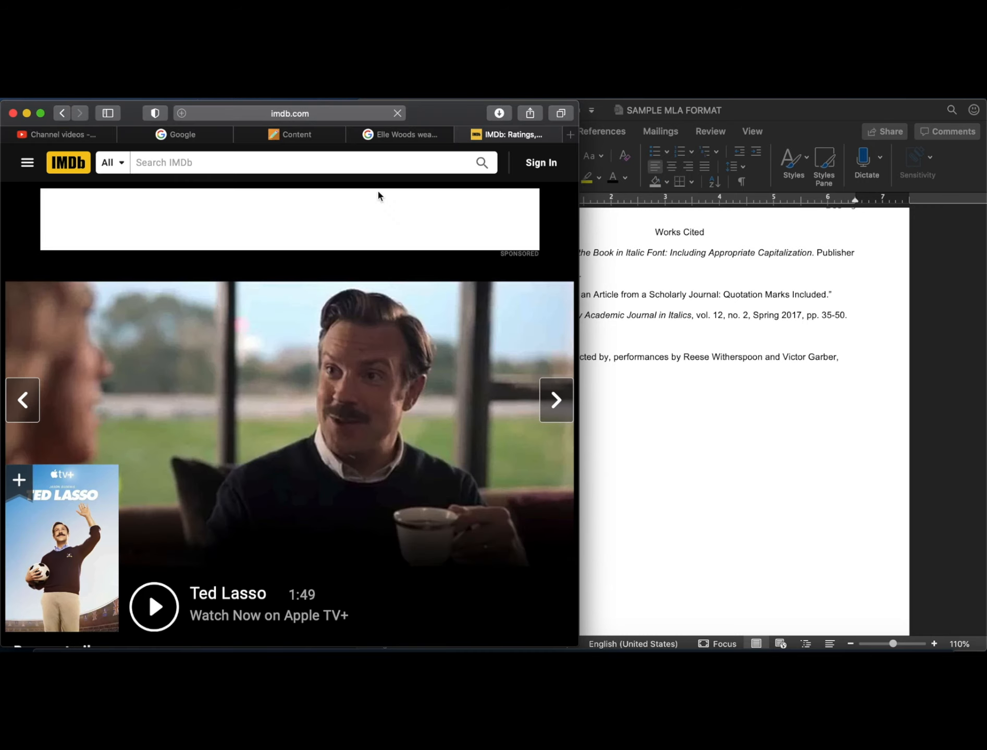
Search IMDb for "legally blond" and open the Legally Blonde (2001) page to its director and cast details.
{"action": "left_click", "coordinate": [220, 162]}
{"action": "type", "text": "le"}
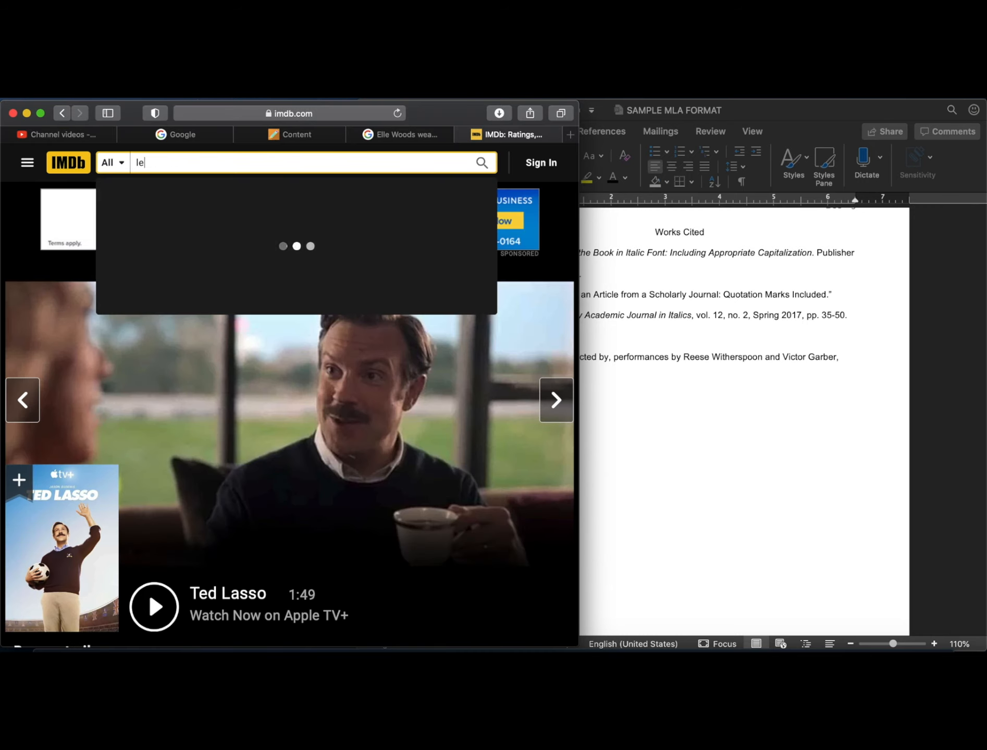
{"action": "type", "text": "gally blond"}
{"action": "key", "text": "Return"}
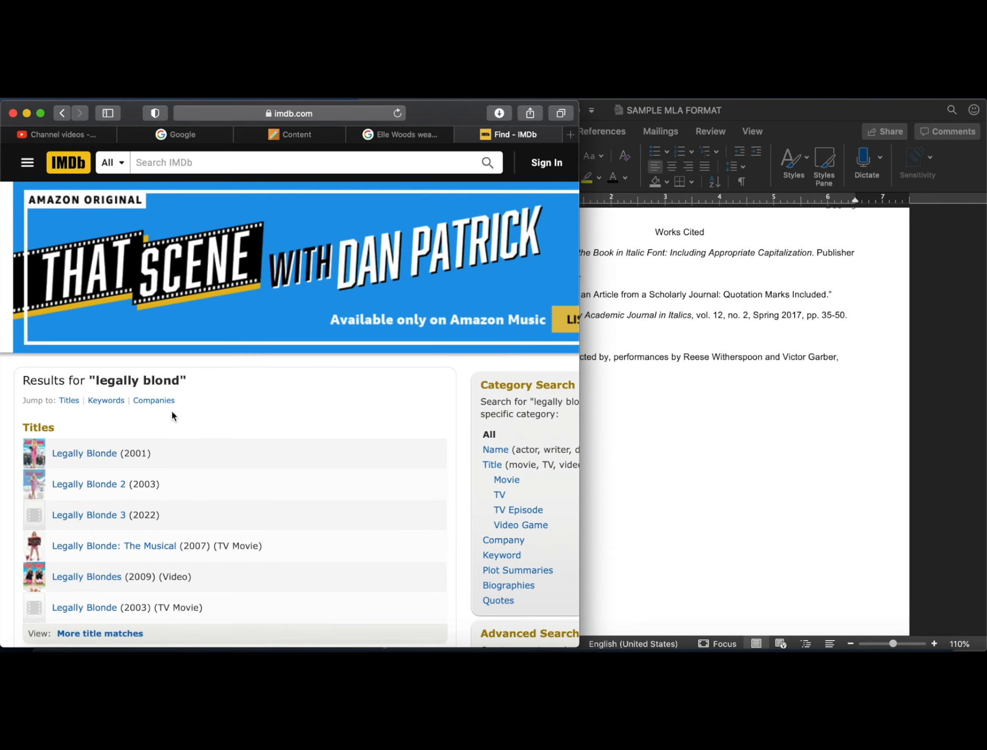
{"action": "left_click", "coordinate": [94, 459]}
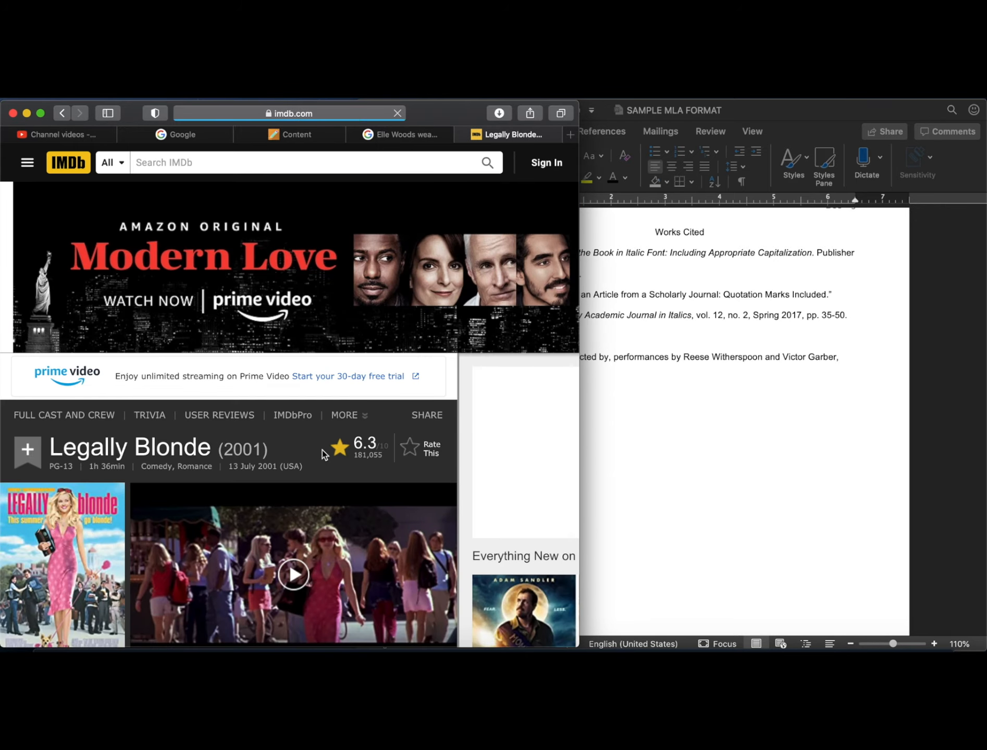
{"action": "scroll", "coordinate": [323, 450], "scroll_direction": "down", "scroll_amount": 3}
{"action": "scroll", "coordinate": [323, 450], "scroll_direction": "down", "scroll_amount": 1}
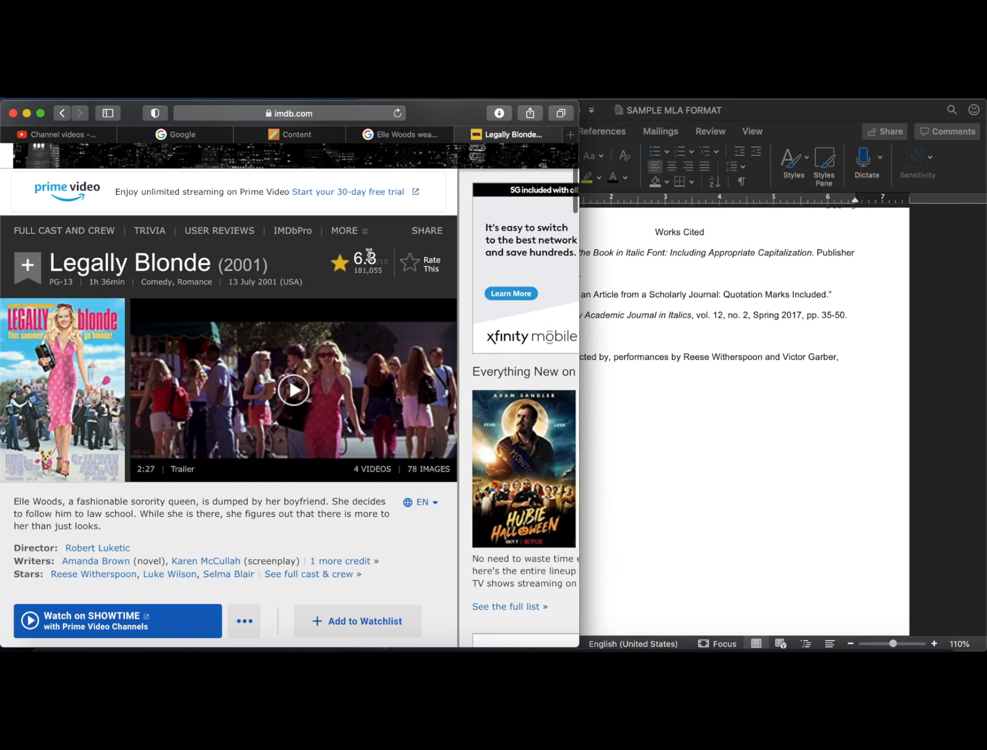
In the Word film entry, add the year "2001." at the end and the director "Robert Luketic" after "Directed by", as credited on IMDb.
{"action": "left_click", "coordinate": [848, 357]}
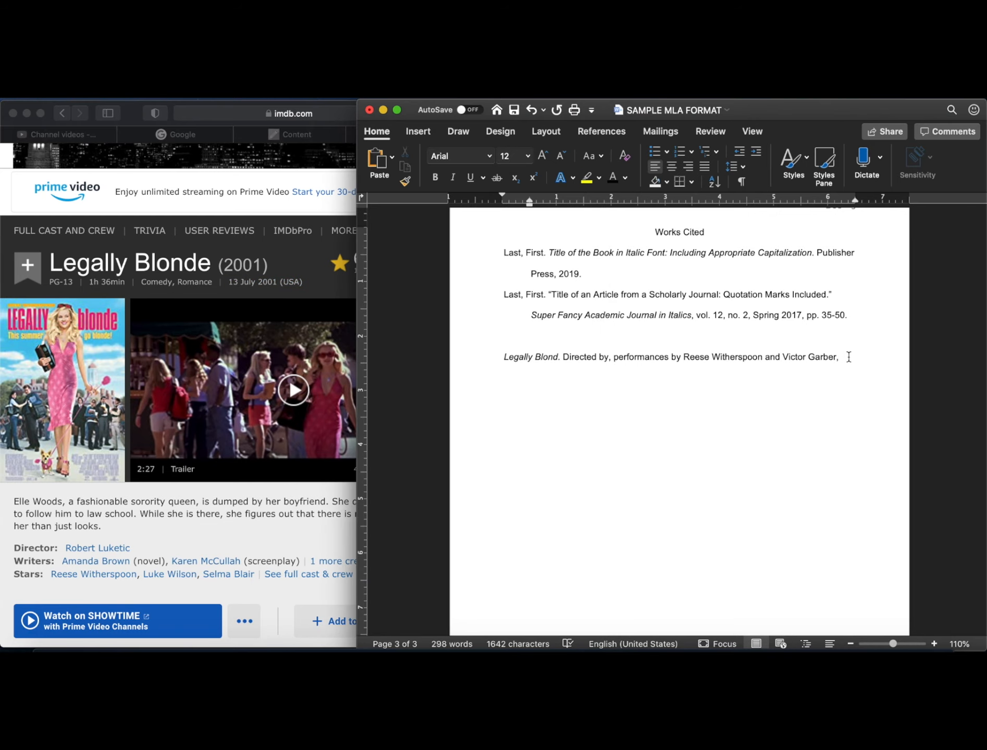
{"action": "type", "text": "2001."}
{"action": "left_click", "coordinate": [128, 123]}
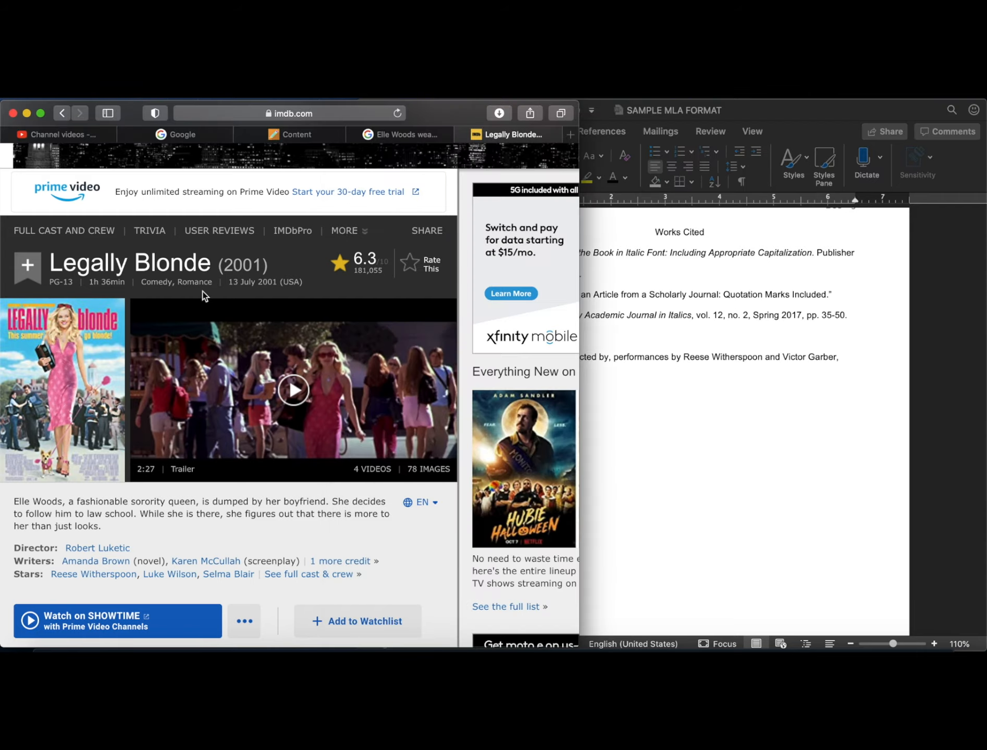
{"action": "scroll", "coordinate": [203, 291], "scroll_direction": "down", "scroll_amount": 3}
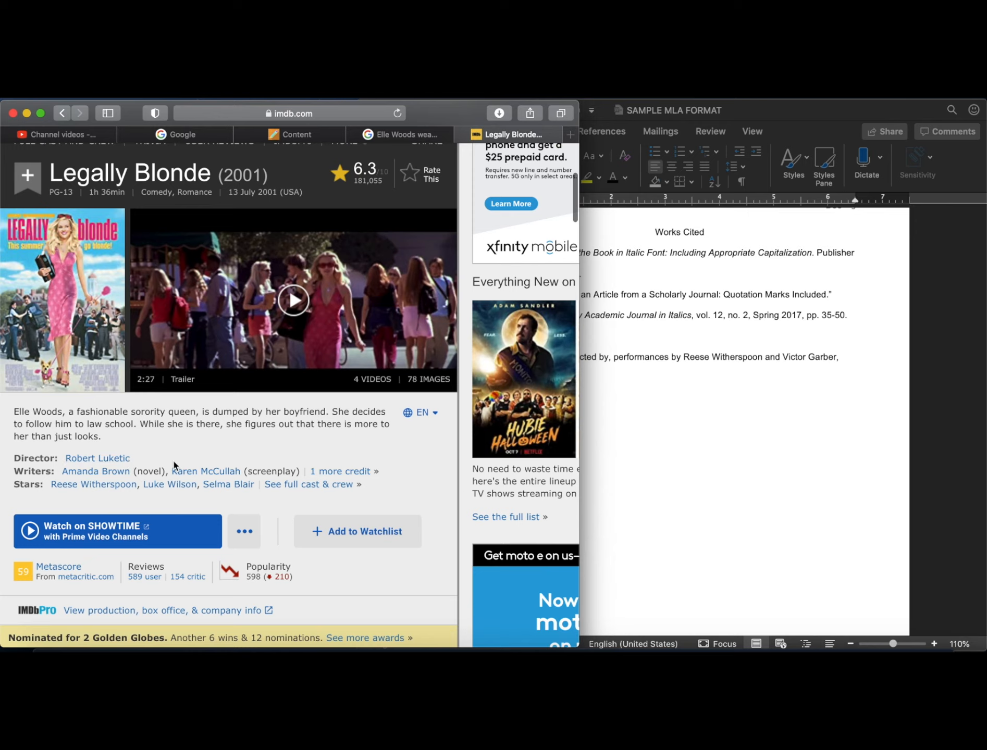
{"action": "left_click", "coordinate": [593, 437]}
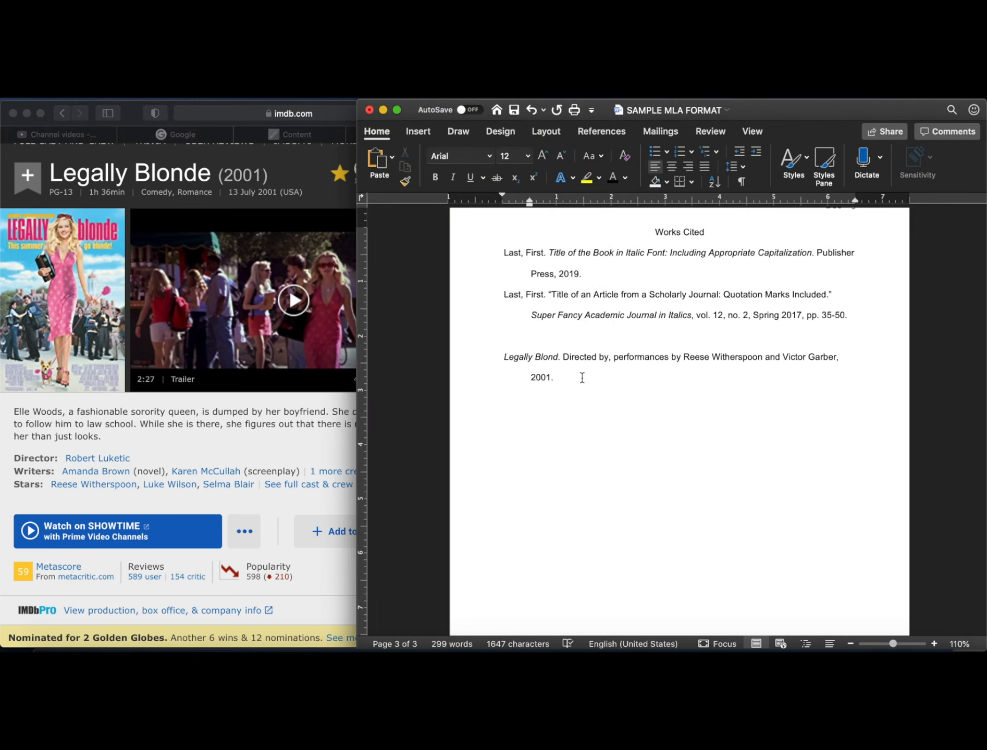
{"action": "left_click", "coordinate": [609, 360]}
{"action": "type", "text": "Robert "}
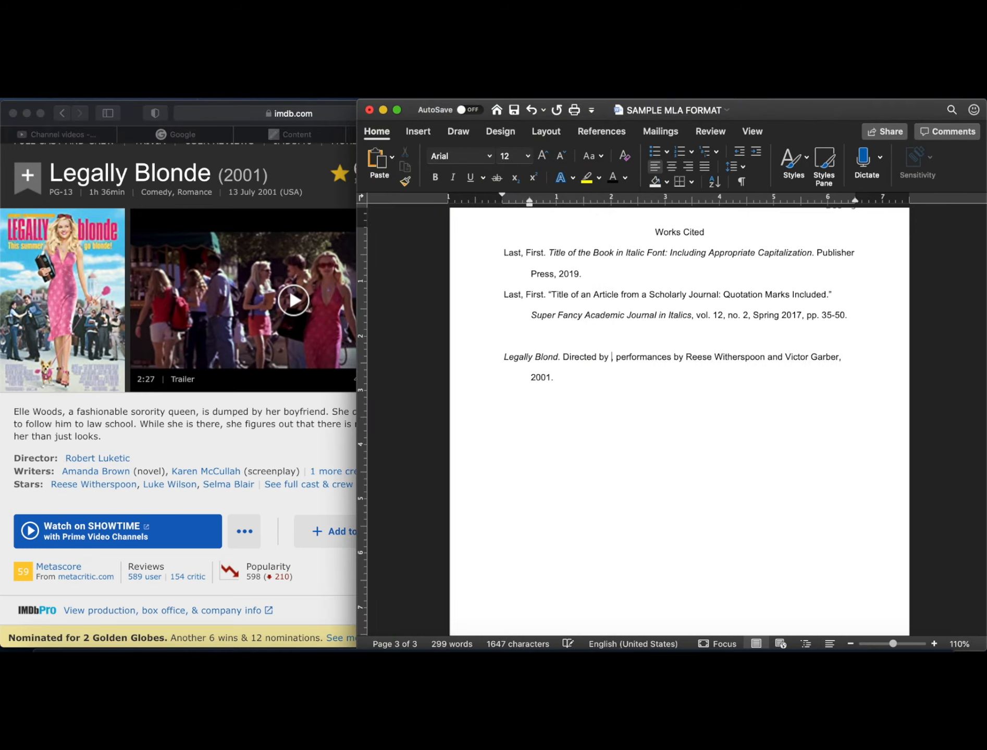
{"action": "type", "text": "Luketic"}
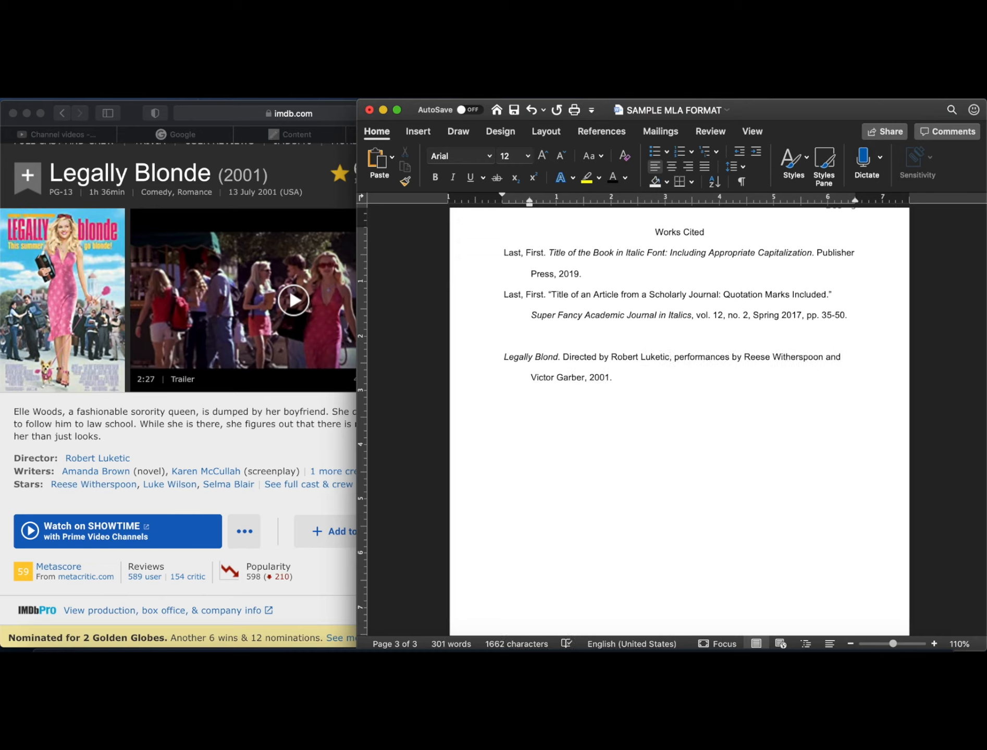
Remove the blank line between the journal article entry and the Legally Blond entry on the Works Cited page.
{"action": "left_click", "coordinate": [679, 373]}
{"action": "left_click_drag", "start_coordinate": [499, 358], "coordinate": [676, 396]}
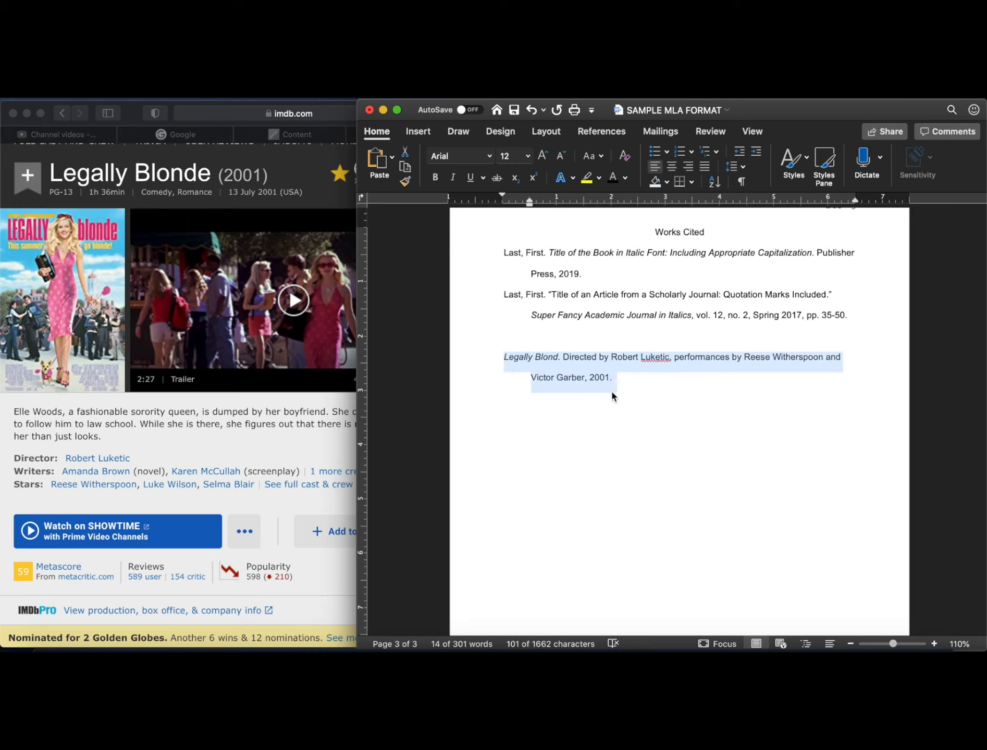
{"action": "left_click", "coordinate": [516, 339]}
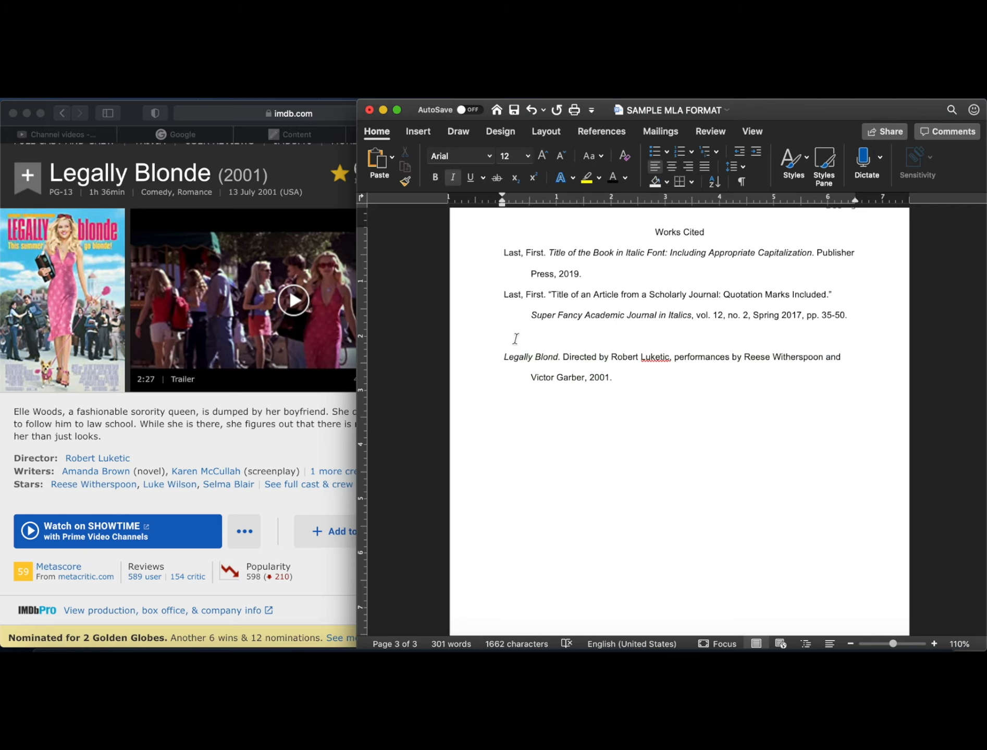
{"action": "key", "text": "BackSpace"}
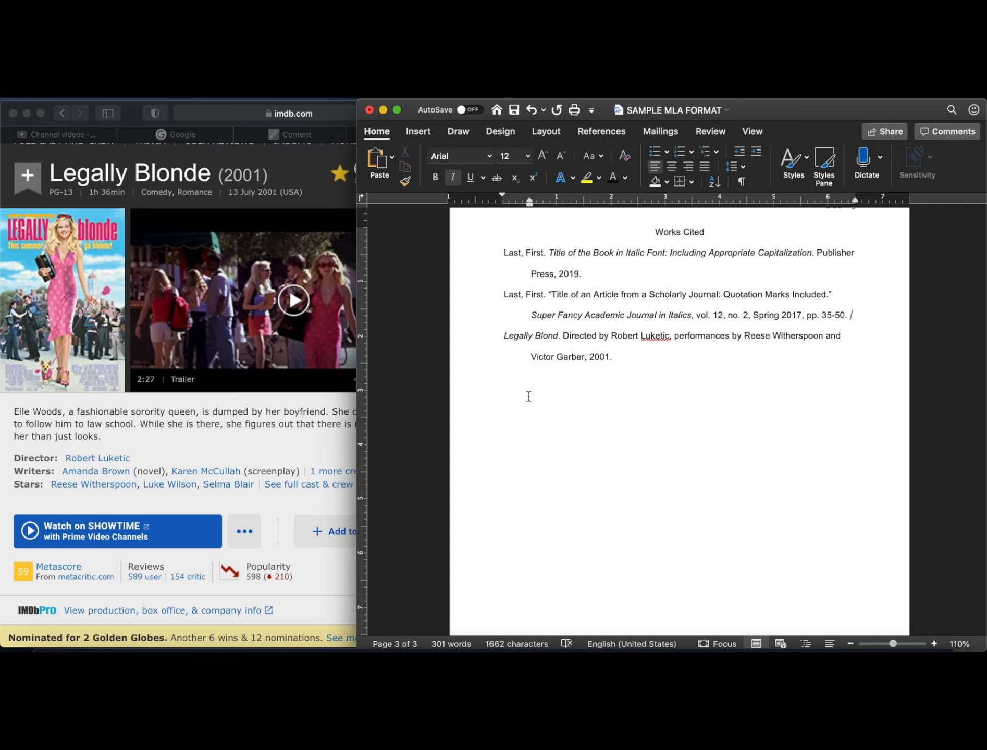
{"action": "scroll", "coordinate": [655, 350], "scroll_direction": "up", "scroll_amount": 1}
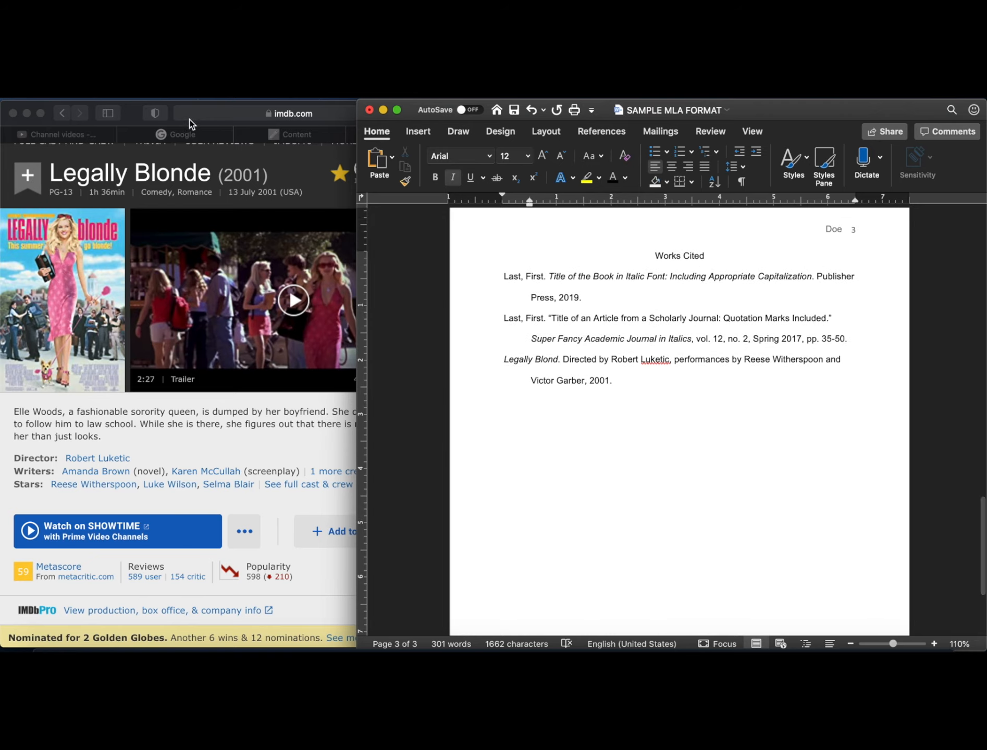
Return Safari from IMDb to the Purdue OWL "Films or Movies" guide, and bring the Word paper back to its first page.
{"action": "left_click", "coordinate": [127, 116]}
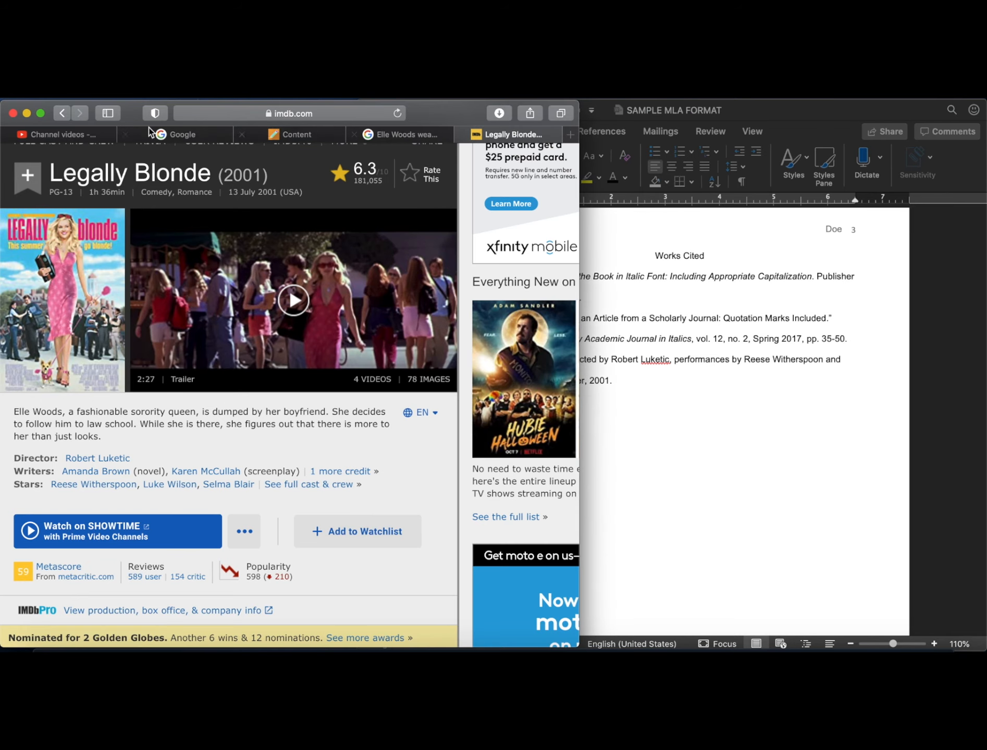
{"action": "left_click", "coordinate": [60, 114]}
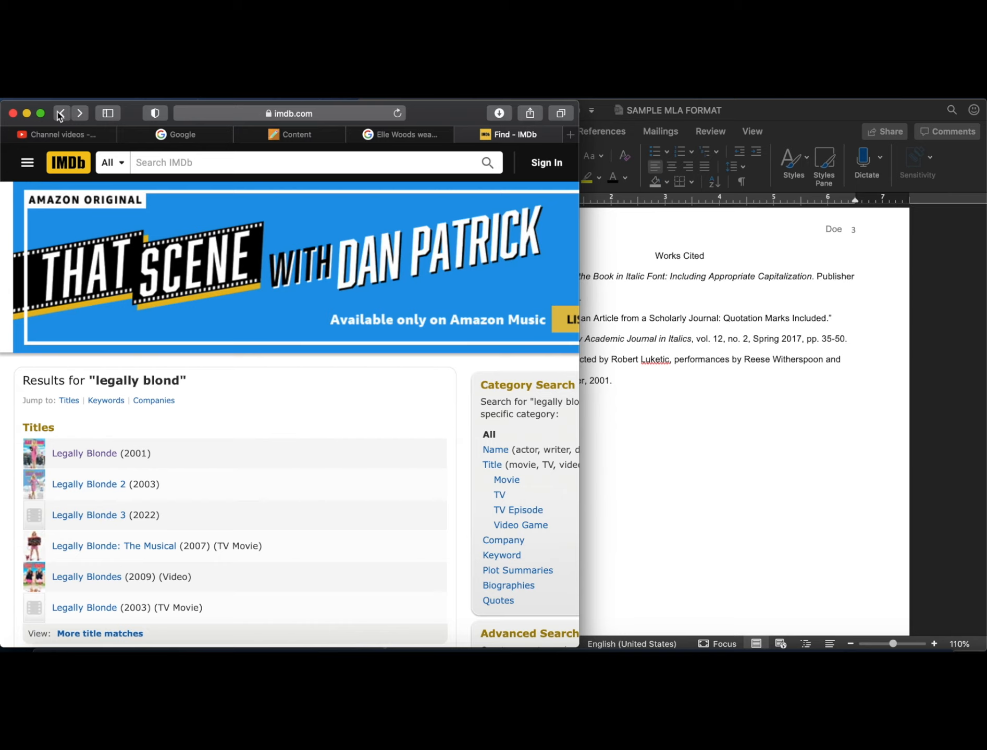
{"action": "left_click", "coordinate": [60, 114]}
{"action": "left_click", "coordinate": [60, 114]}
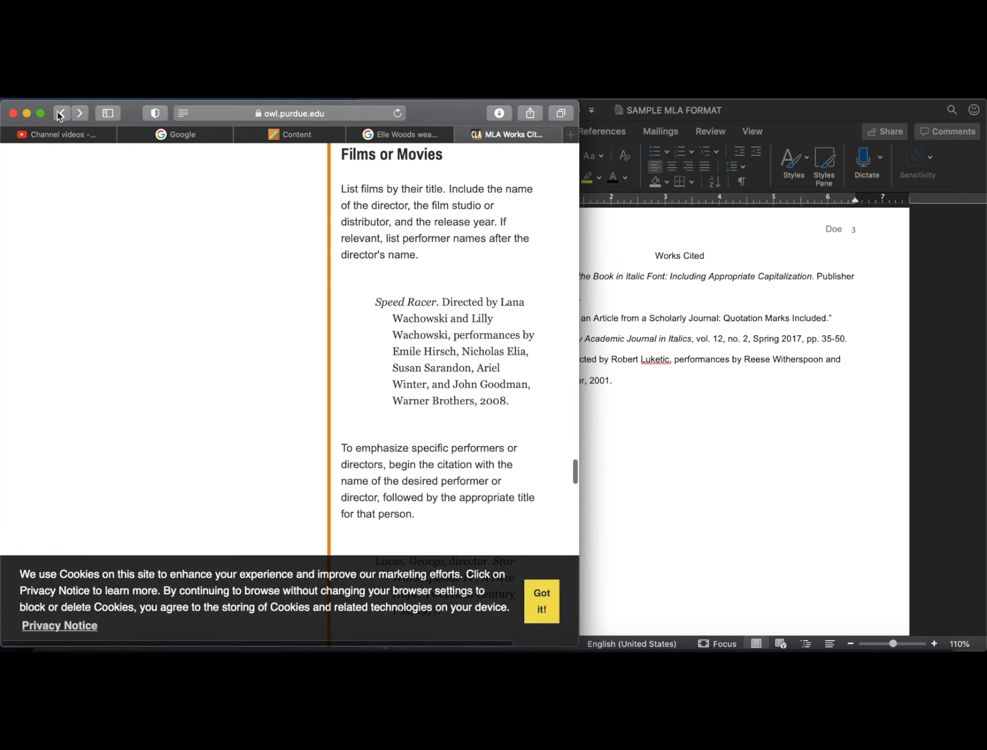
{"action": "left_click", "coordinate": [793, 475]}
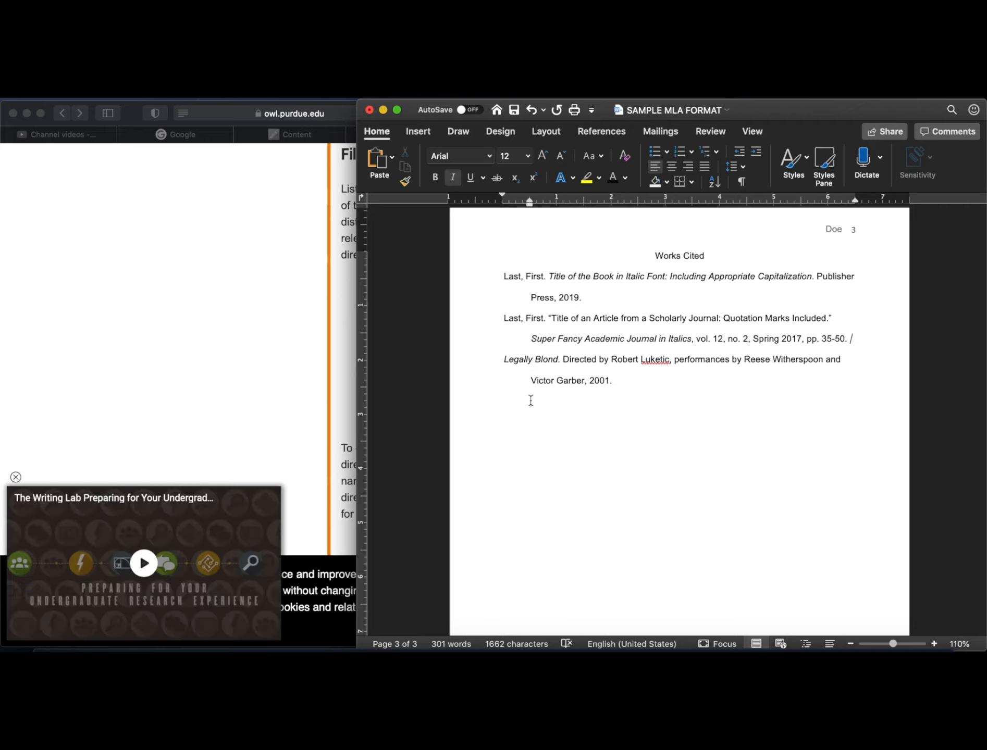
{"action": "scroll", "coordinate": [728, 368], "scroll_direction": "up", "scroll_amount": 20}
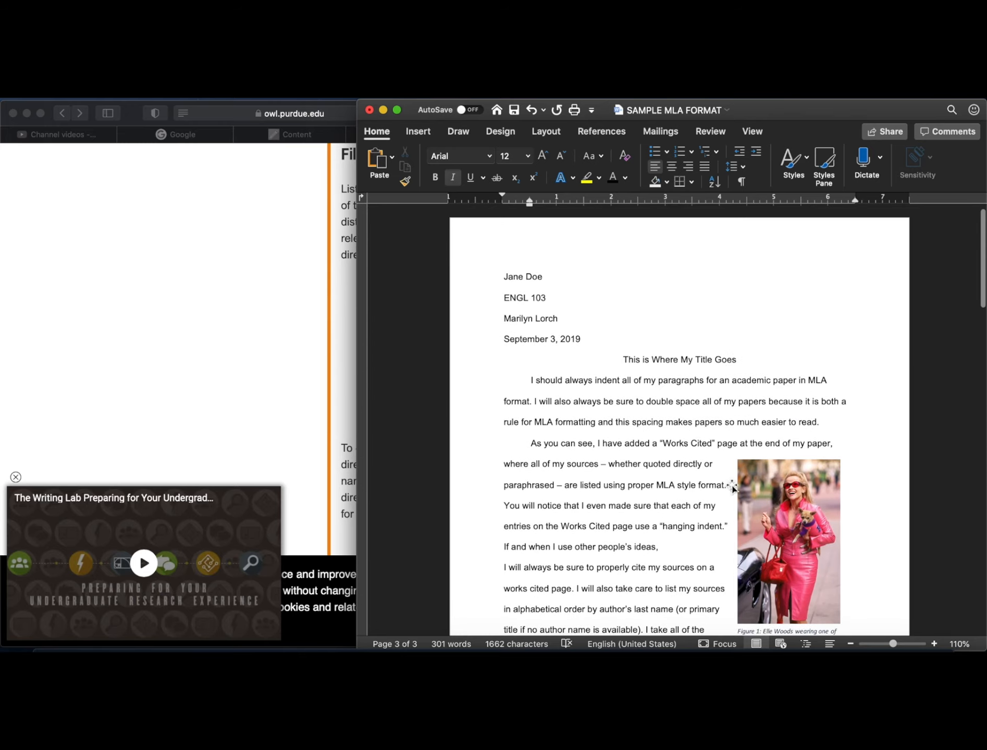
Switch to Safari, dismiss the floating video on the MLA guide and load YouTube in place of the open Google page.
{"action": "left_click", "coordinate": [131, 112]}
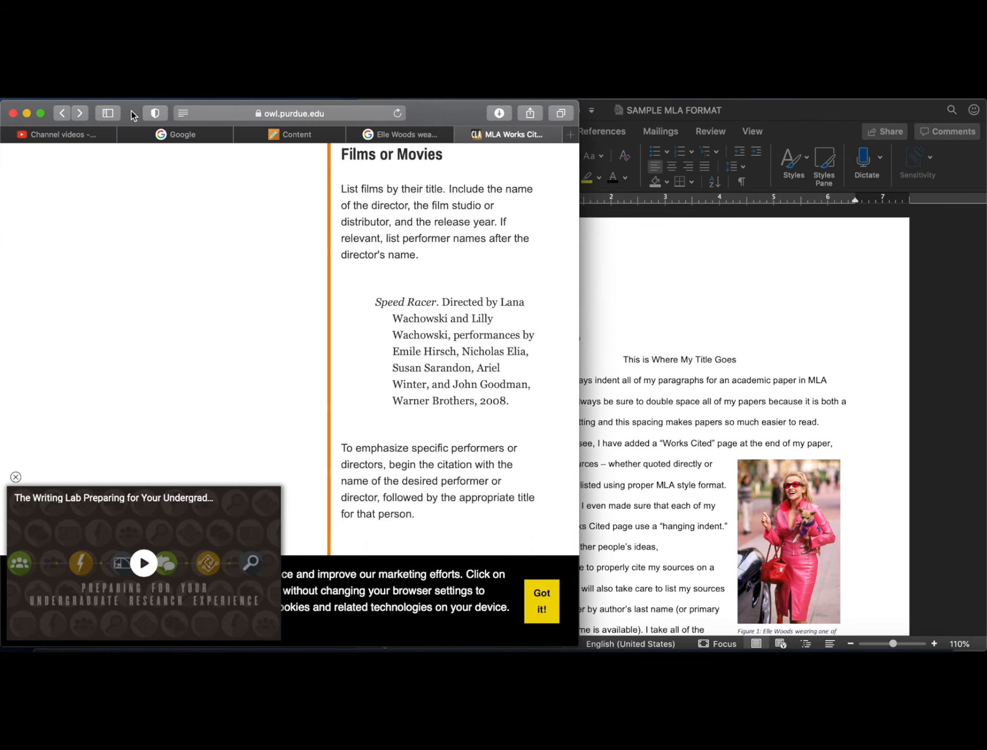
{"action": "left_click", "coordinate": [15, 478]}
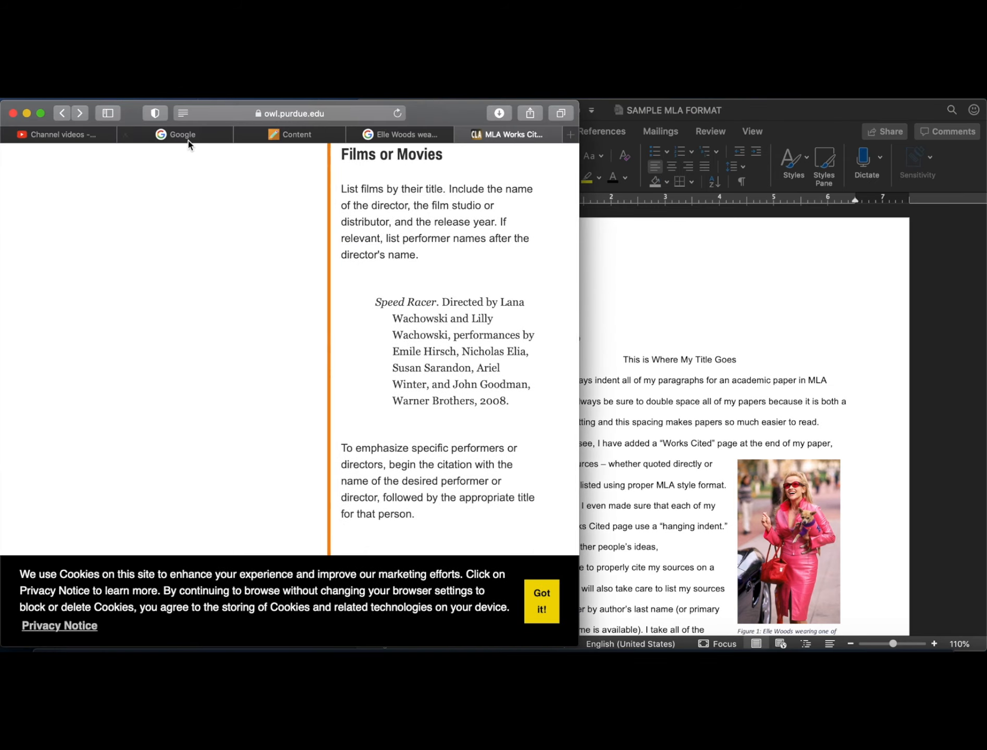
{"action": "left_click", "coordinate": [181, 134]}
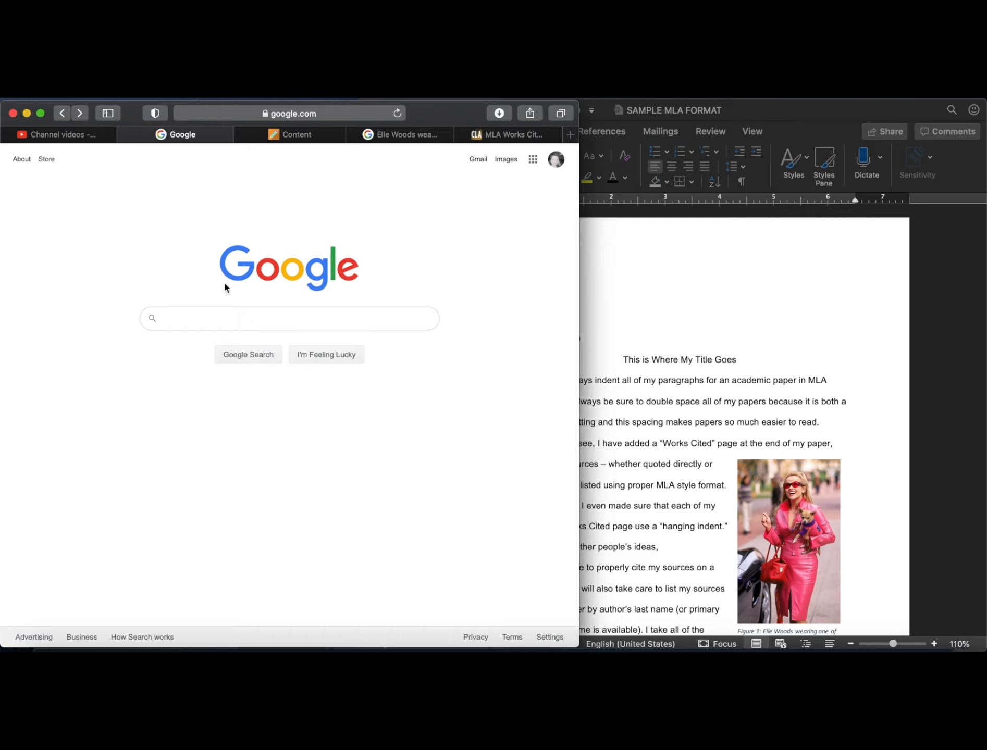
{"action": "left_click", "coordinate": [340, 114]}
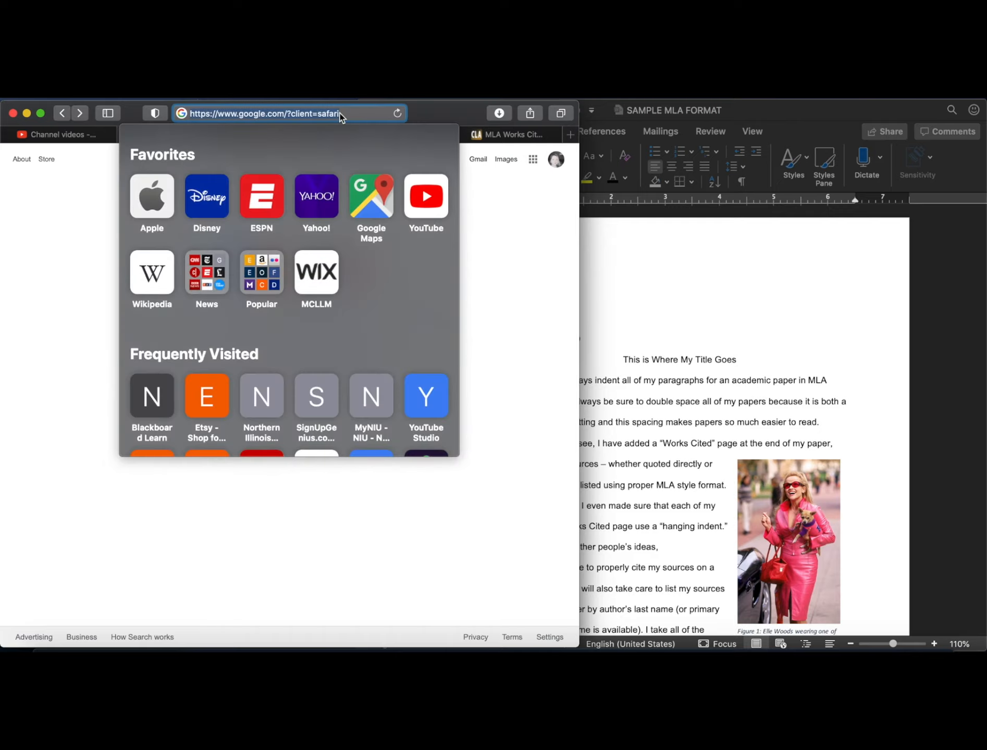
{"action": "type", "text": "you"}
{"action": "key", "text": "Return"}
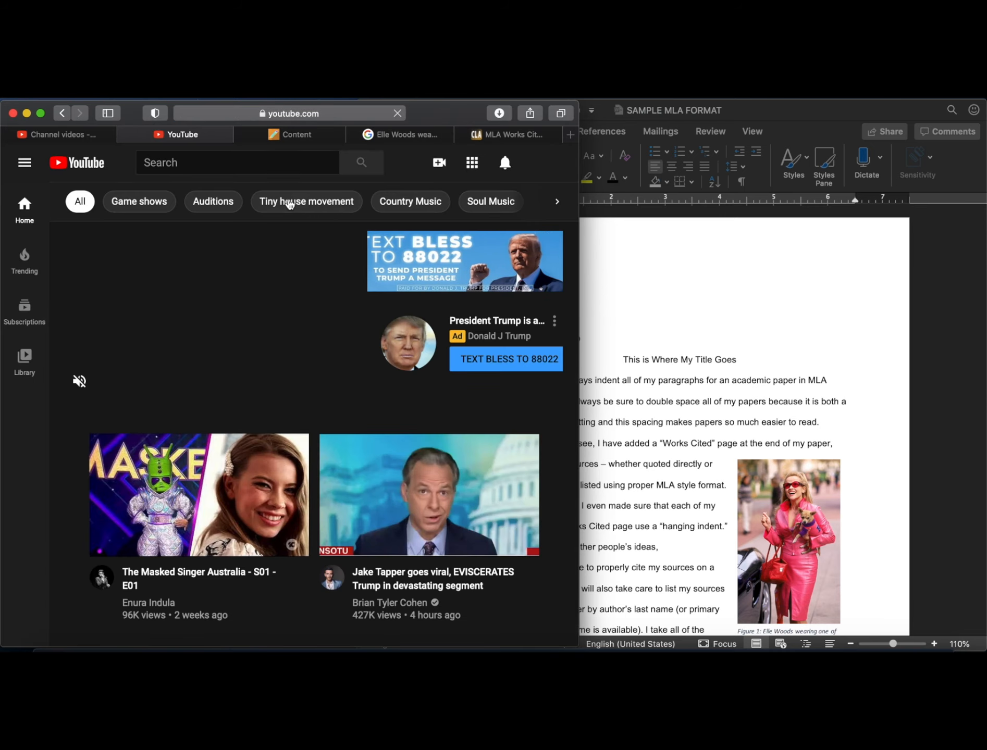
Search YouTube for "karen from mean girls pink".
{"action": "left_click", "coordinate": [169, 166]}
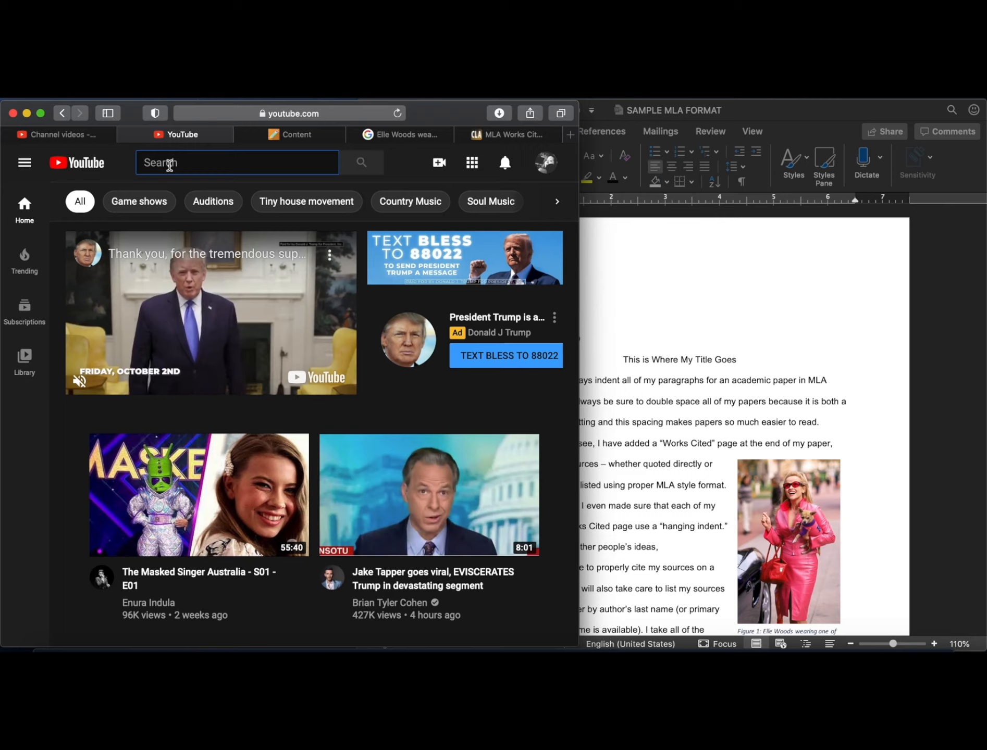
{"action": "type", "text": "f"}
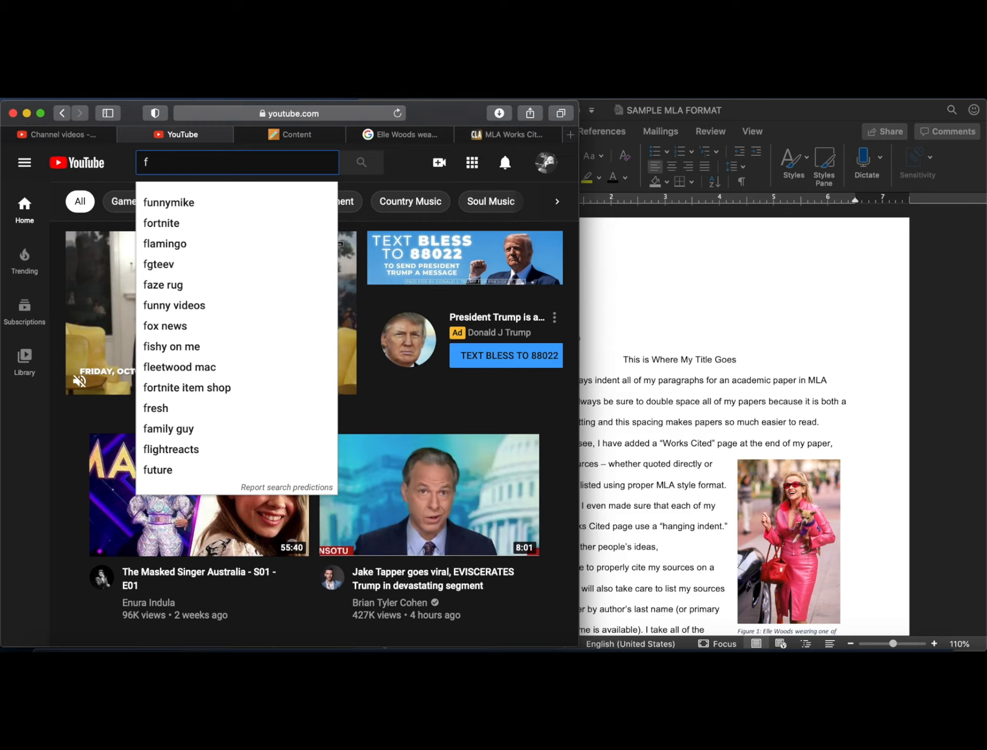
{"action": "key", "text": "BackSpace"}
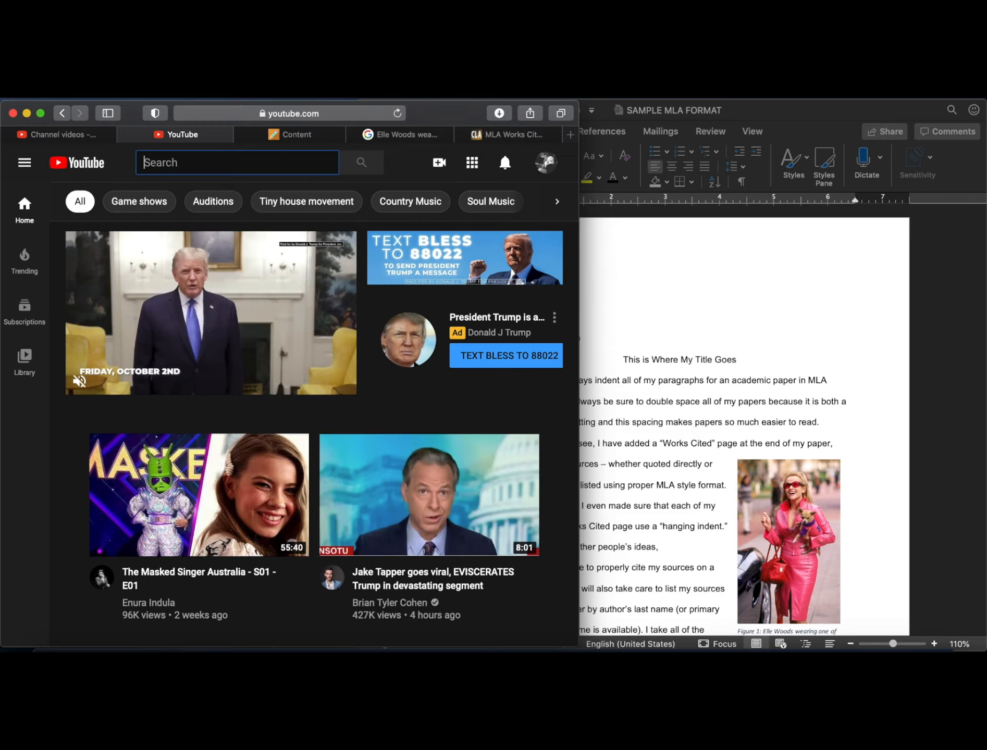
{"action": "type", "text": "karen from me"}
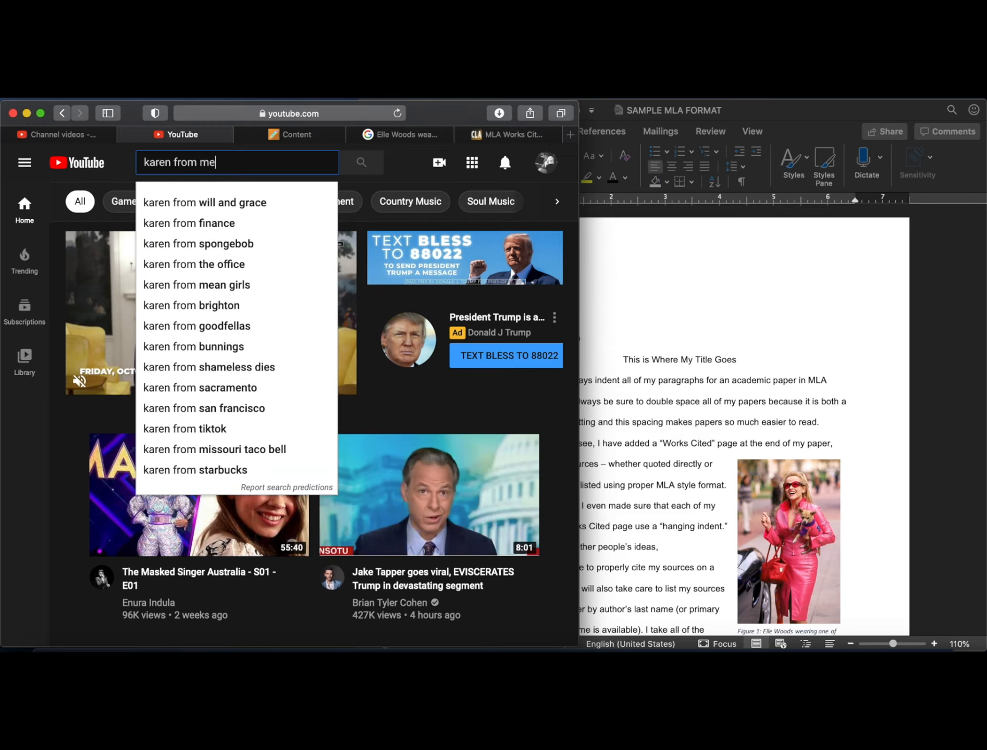
{"action": "type", "text": "an girls pink"}
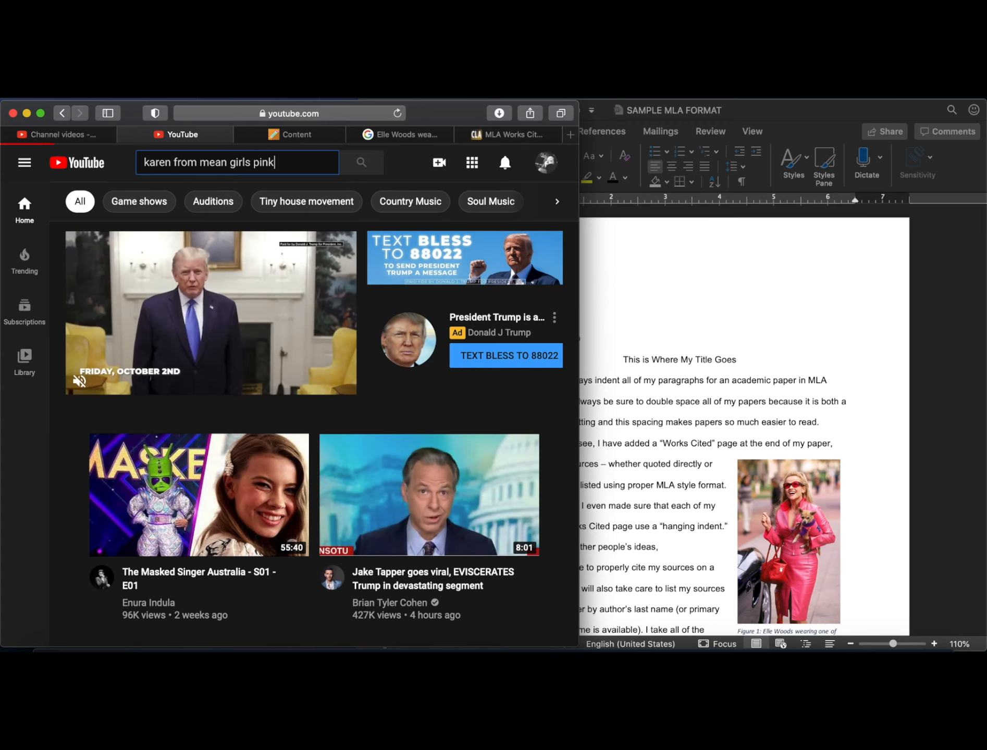
{"action": "key", "text": "Return"}
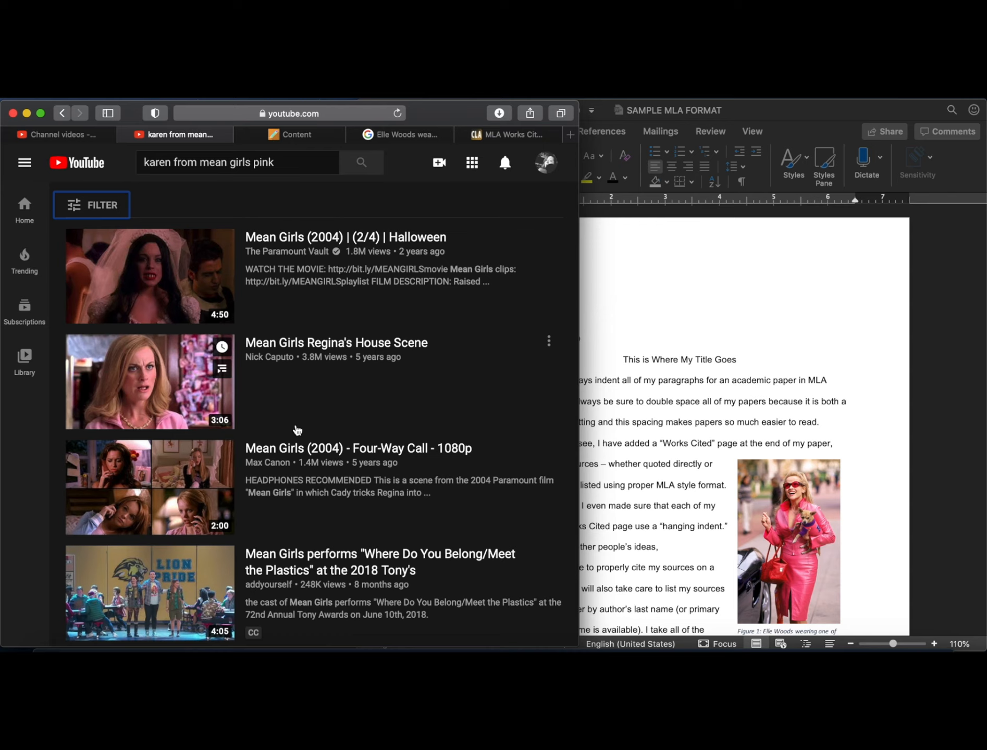
Open the "karen smith being ICONIC" video from the results and pause it at 0:39 on the mall scene with the girls in pink.
{"action": "scroll", "coordinate": [297, 429], "scroll_direction": "down", "scroll_amount": 10}
{"action": "scroll", "coordinate": [296, 430], "scroll_direction": "down", "scroll_amount": 3}
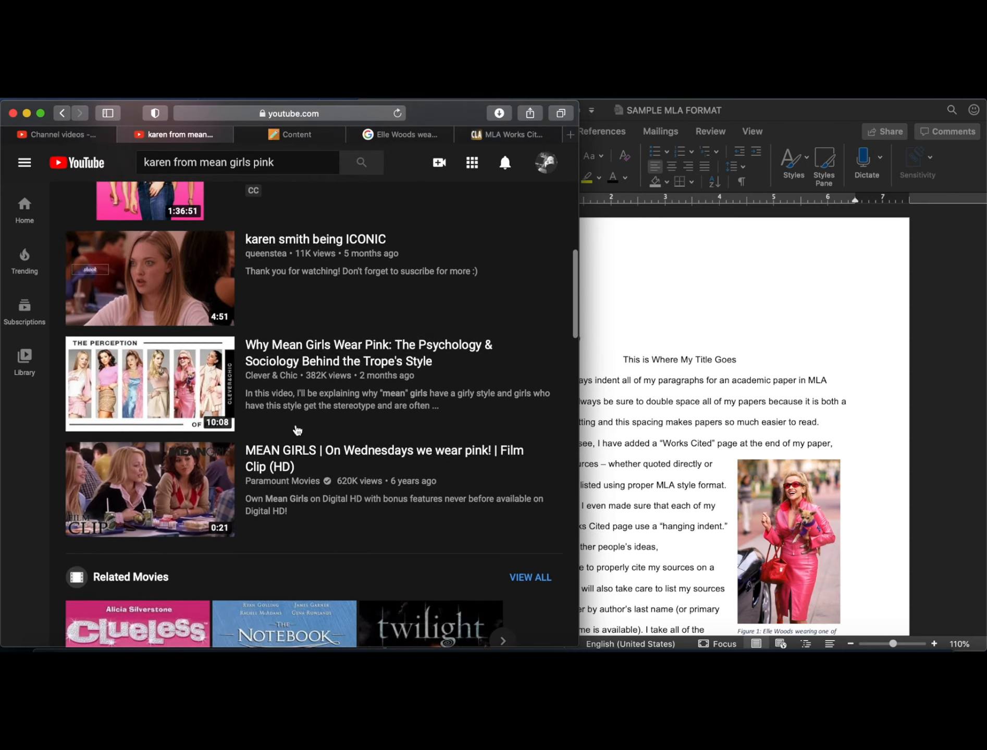
{"action": "scroll", "coordinate": [295, 429], "scroll_direction": "up", "scroll_amount": 1}
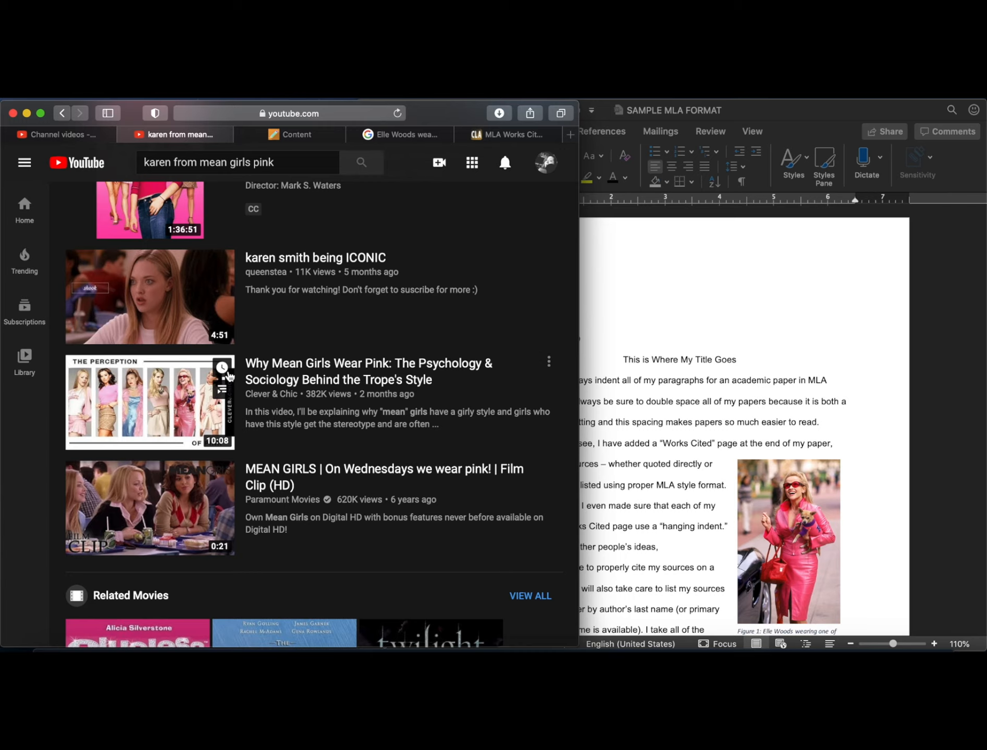
{"action": "scroll", "coordinate": [209, 386], "scroll_direction": "up", "scroll_amount": 1}
{"action": "left_click", "coordinate": [172, 322]}
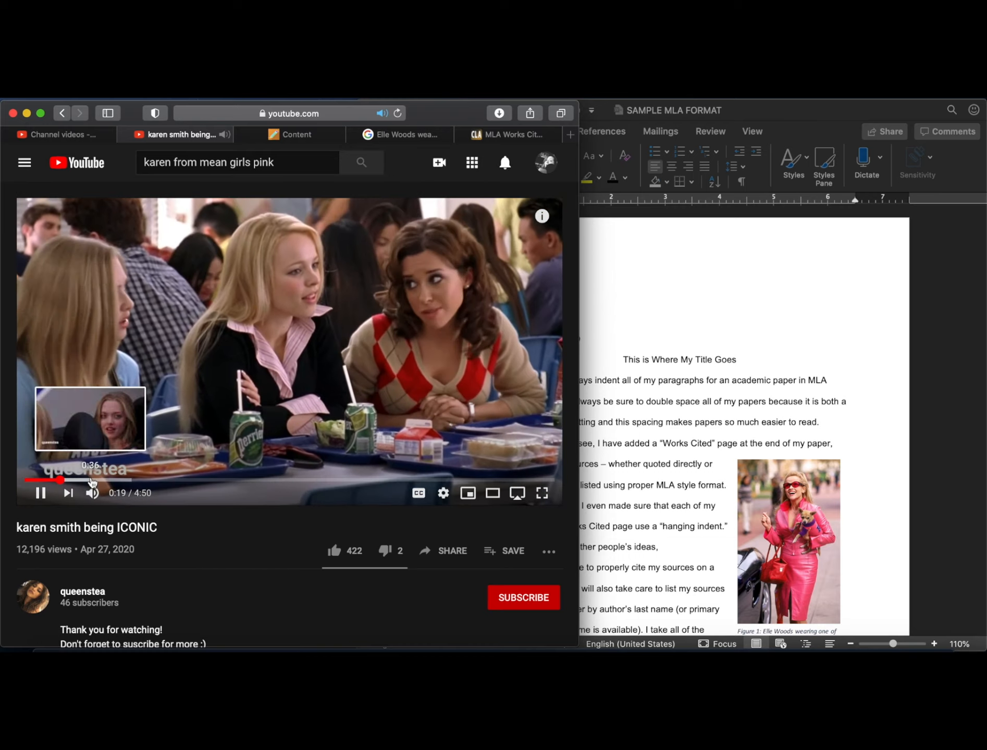
{"action": "left_click", "coordinate": [91, 479]}
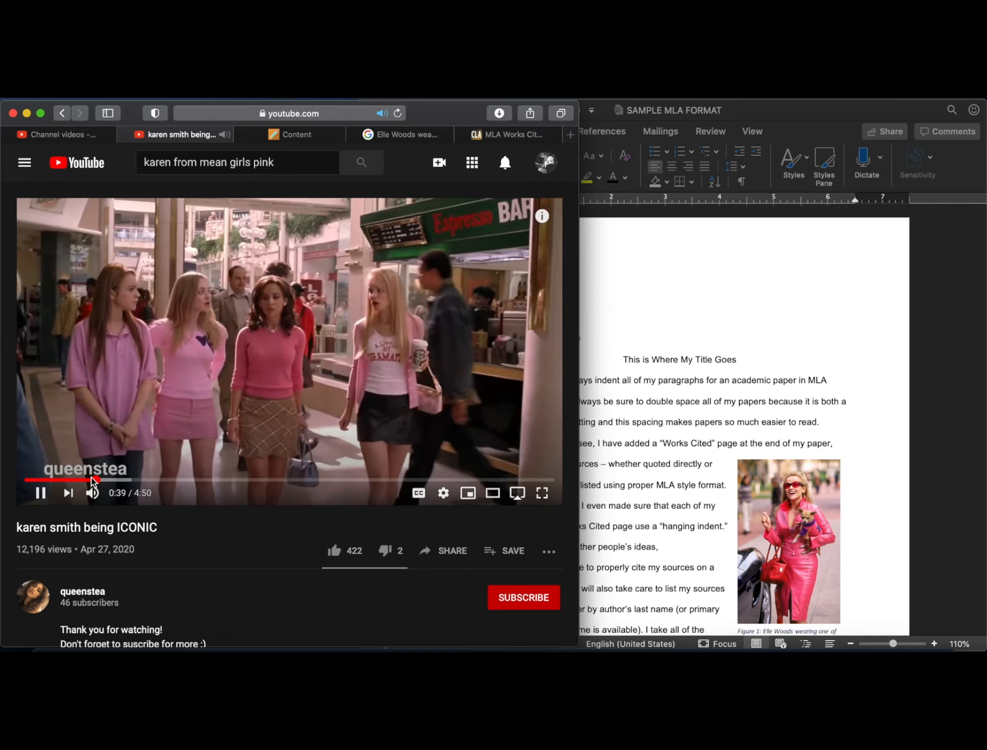
{"action": "key", "text": "space"}
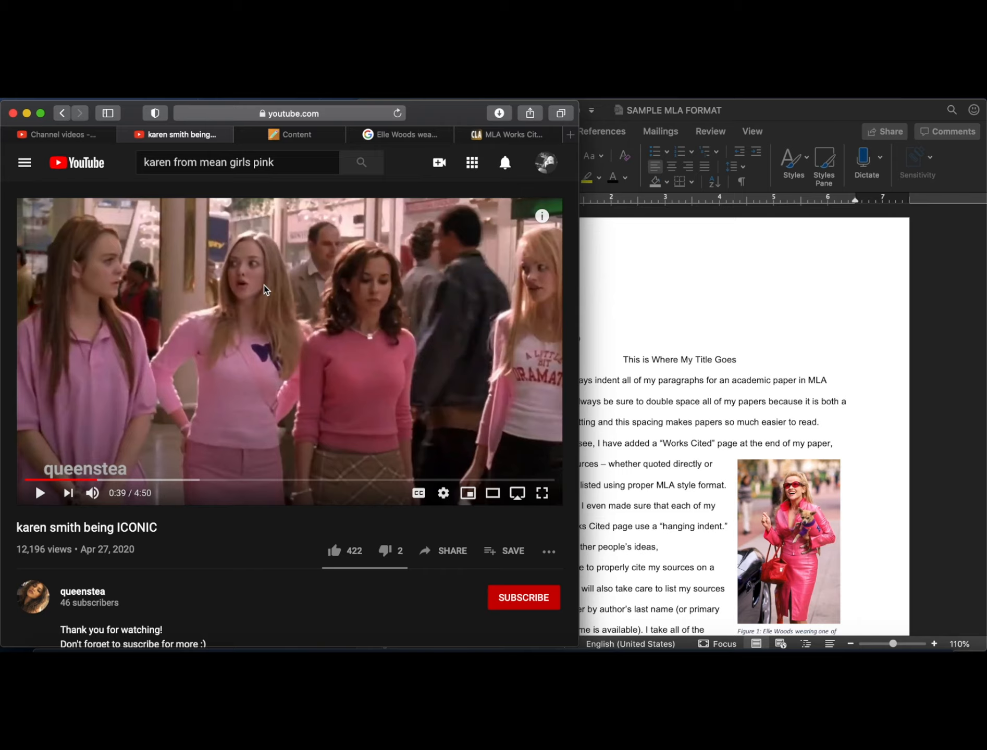
Open youtube.com in a new browser tab, keeping the paused video open.
{"action": "left_click", "coordinate": [570, 134]}
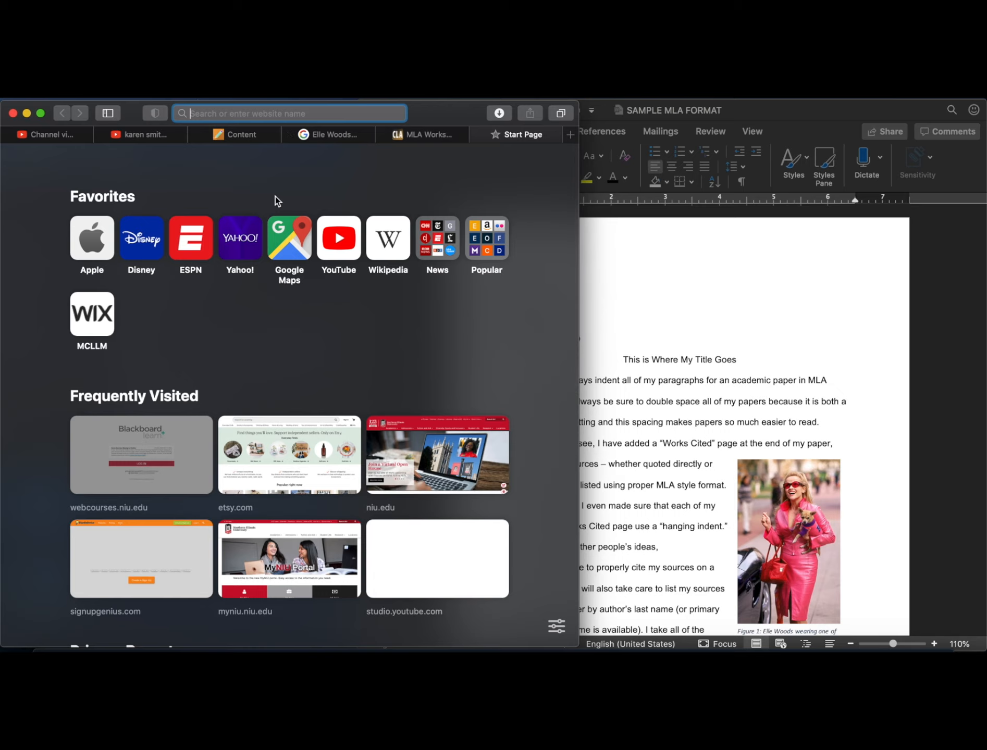
{"action": "type", "text": "youtube.com"}
{"action": "key", "text": "Return"}
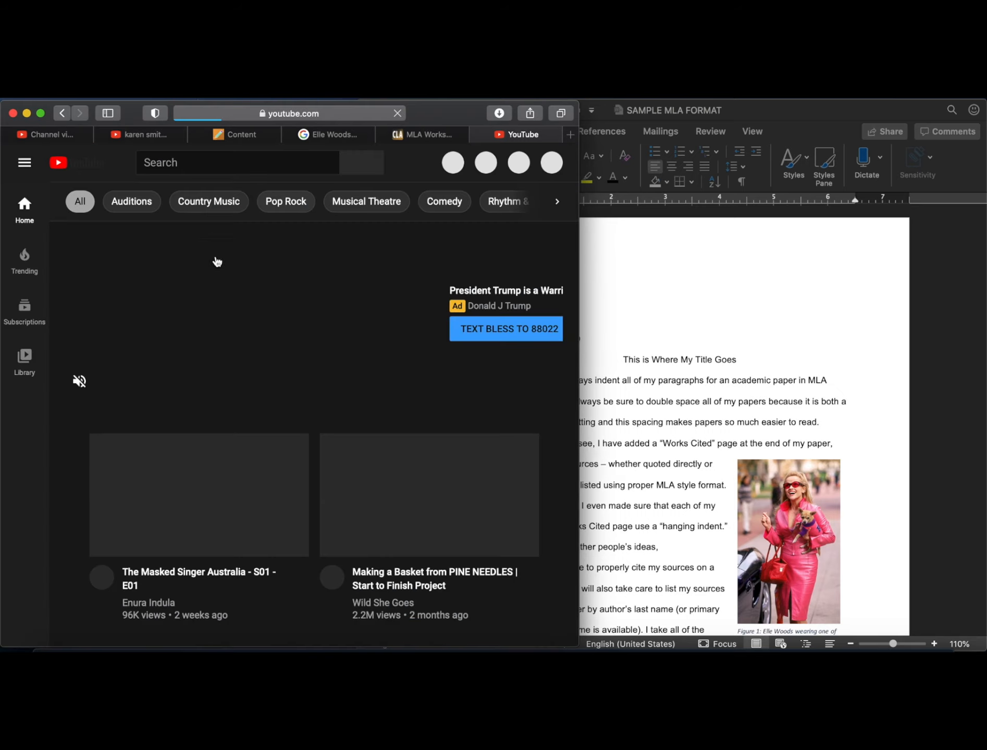
Search YouTube for "how to find snipping tool in windows".
{"action": "left_click", "coordinate": [214, 165]}
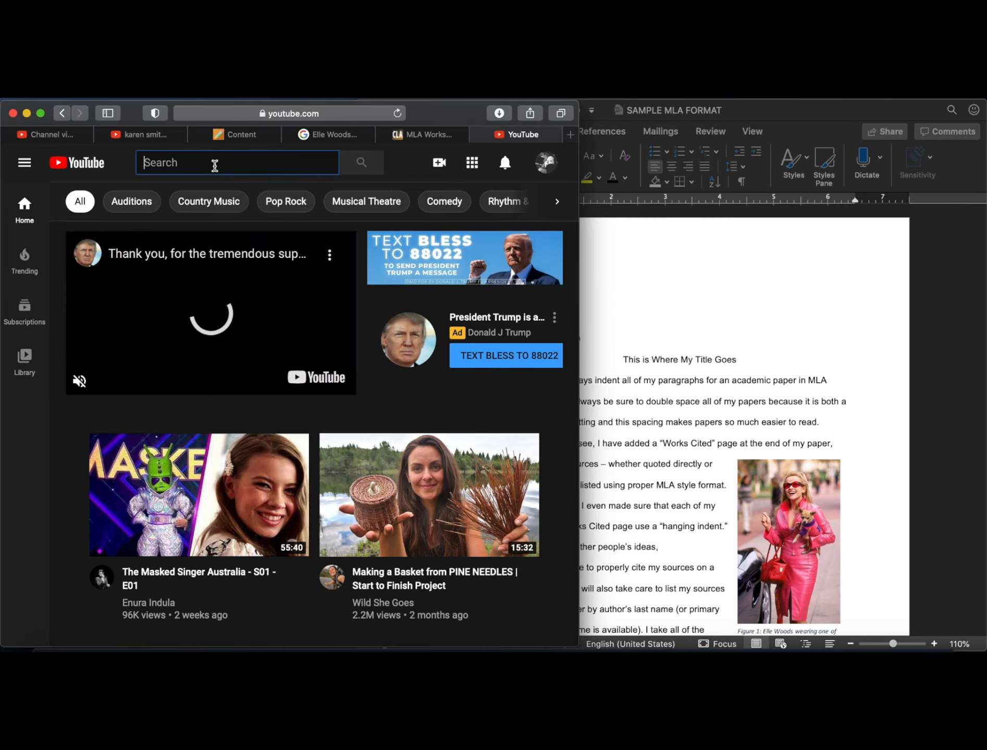
{"action": "type", "text": "how to find"}
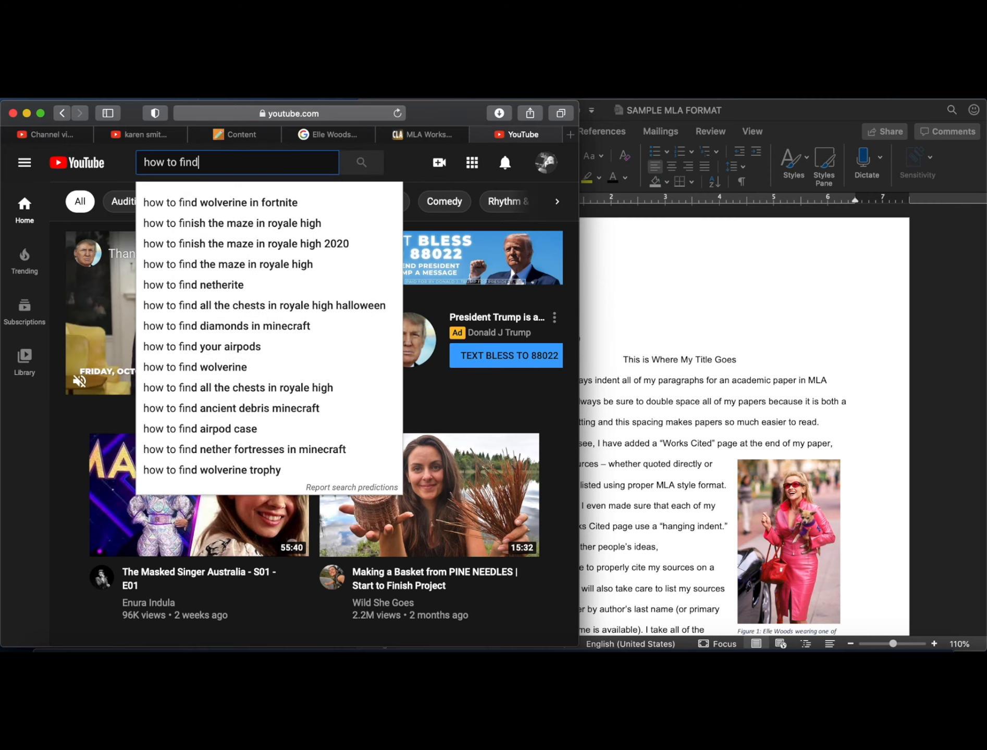
{"action": "type", "text": " snipping "}
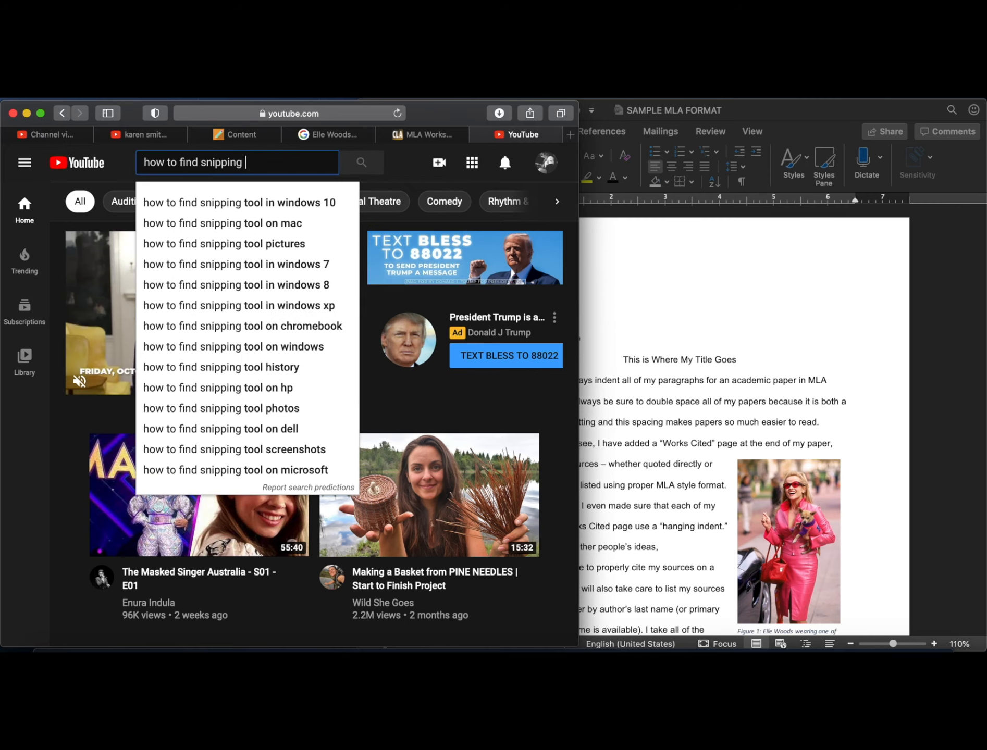
{"action": "type", "text": "tool in wind"}
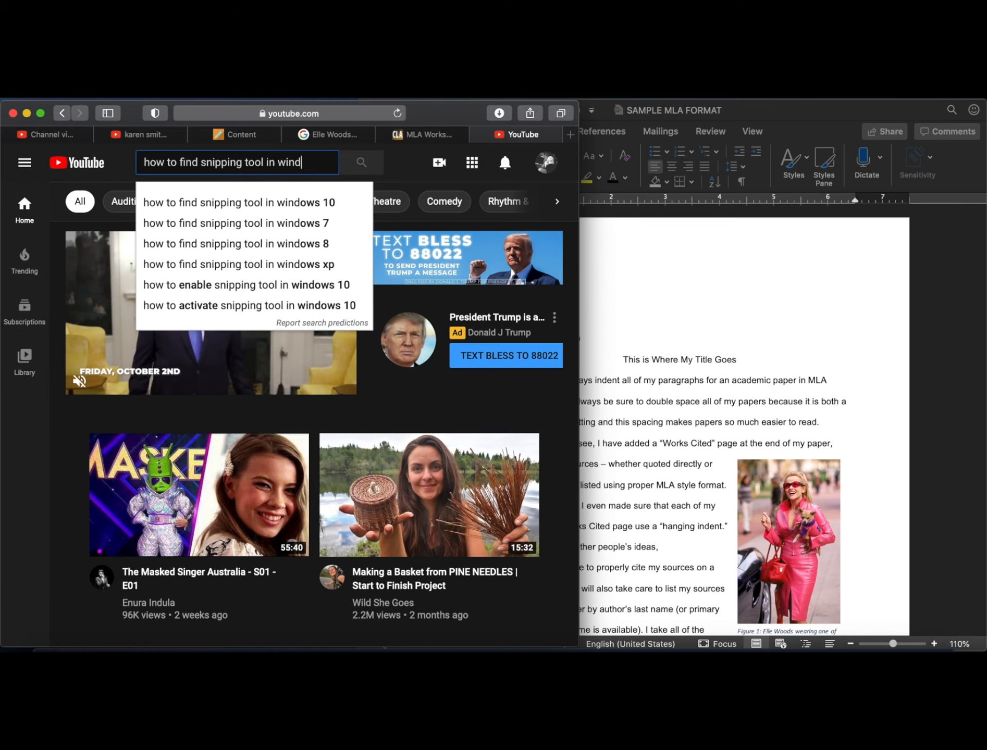
{"action": "type", "text": "ows"}
{"action": "key", "text": "Return"}
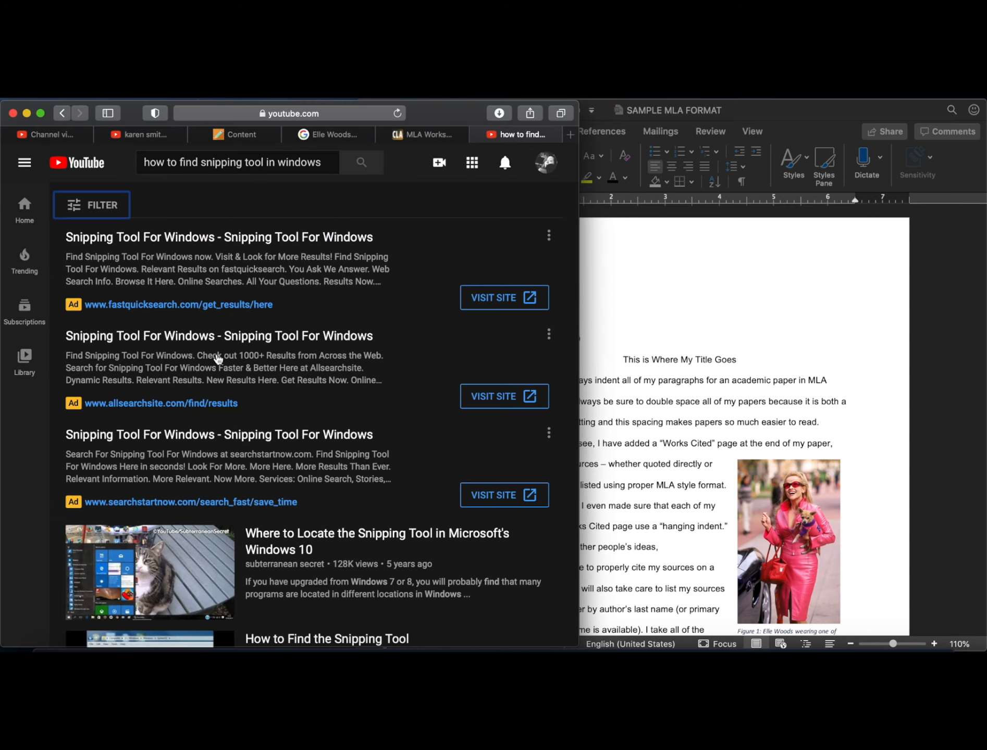
Watch part of the video "Where to Locate the Snipping Tool in Microsoft's Windows 10", dismissing the overlay ad, and pause it.
{"action": "scroll", "coordinate": [264, 468], "scroll_direction": "down", "scroll_amount": 5}
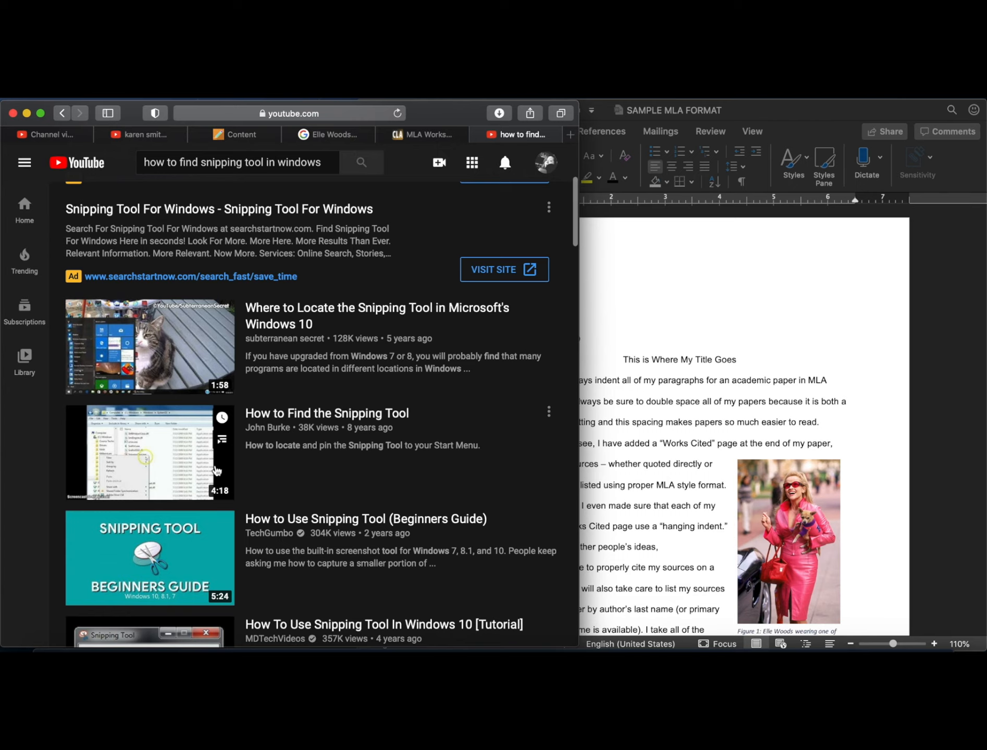
{"action": "scroll", "coordinate": [330, 471], "scroll_direction": "down", "scroll_amount": 3}
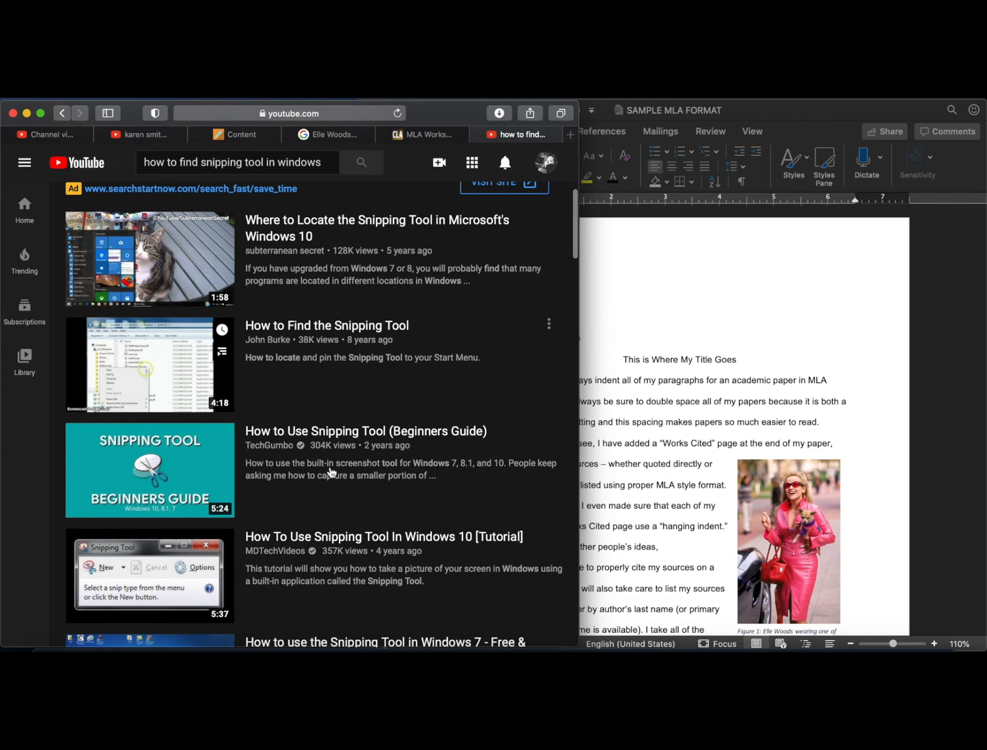
{"action": "scroll", "coordinate": [248, 477], "scroll_direction": "up", "scroll_amount": 3}
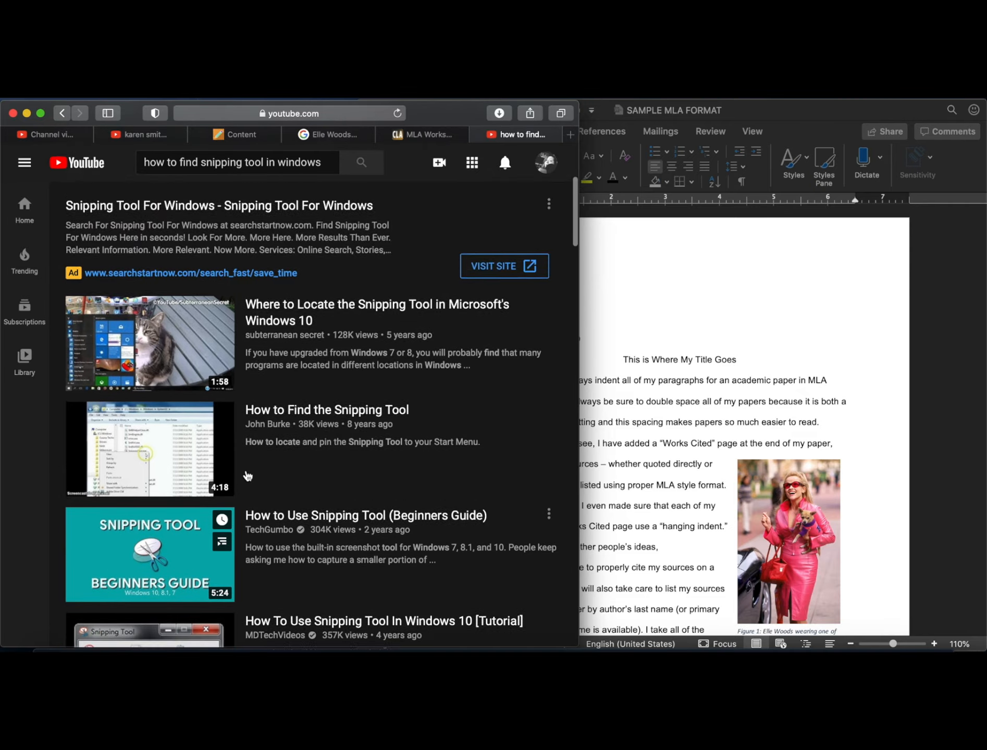
{"action": "scroll", "coordinate": [248, 475], "scroll_direction": "down", "scroll_amount": 6}
{"action": "scroll", "coordinate": [247, 472], "scroll_direction": "up", "scroll_amount": 5}
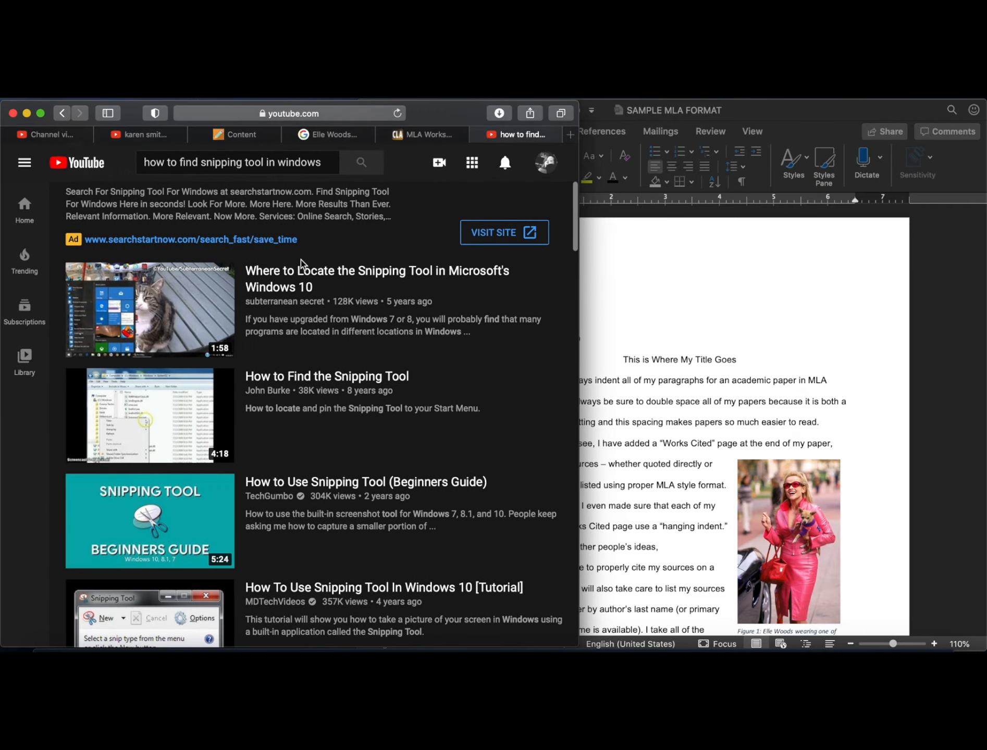
{"action": "left_click", "coordinate": [330, 271]}
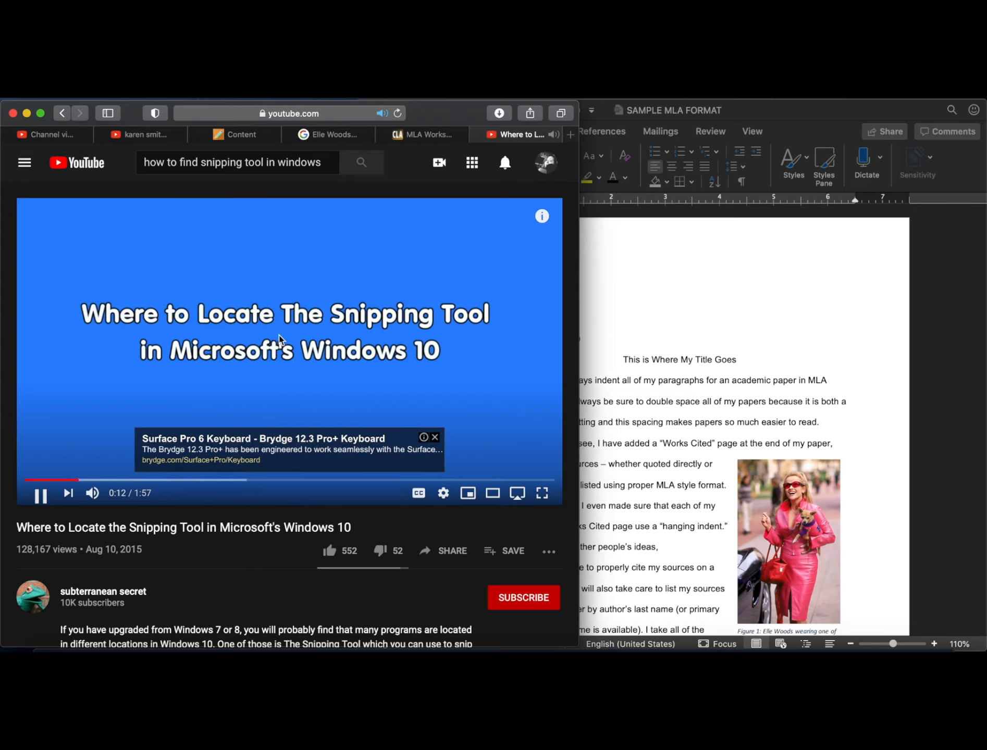
{"action": "left_click", "coordinate": [435, 438]}
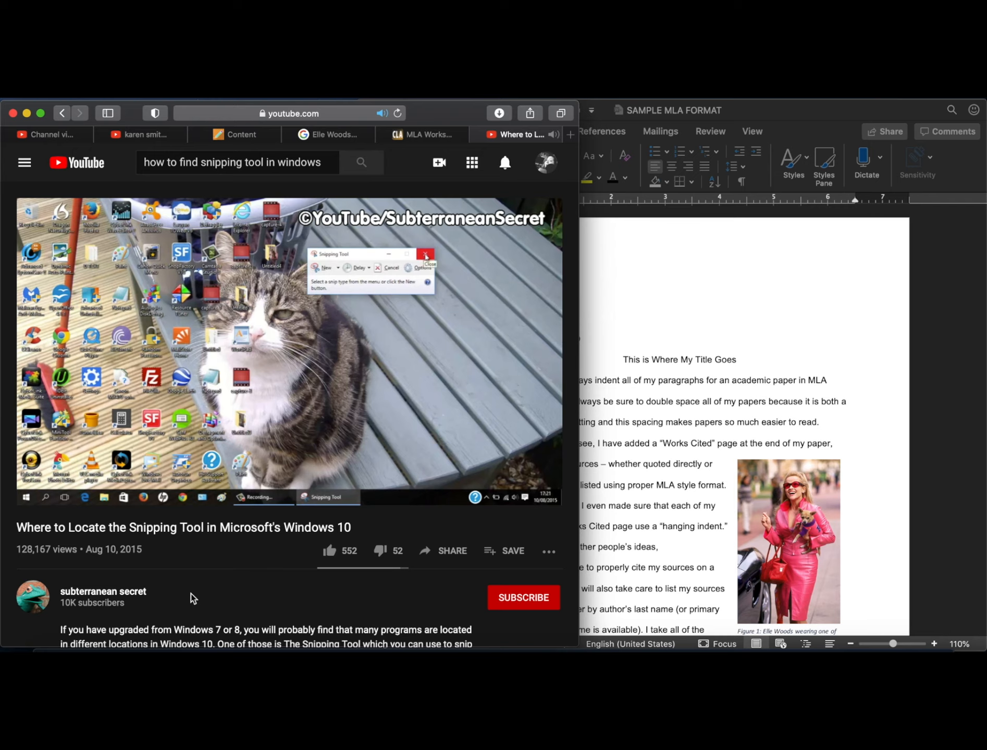
{"action": "key", "text": "space"}
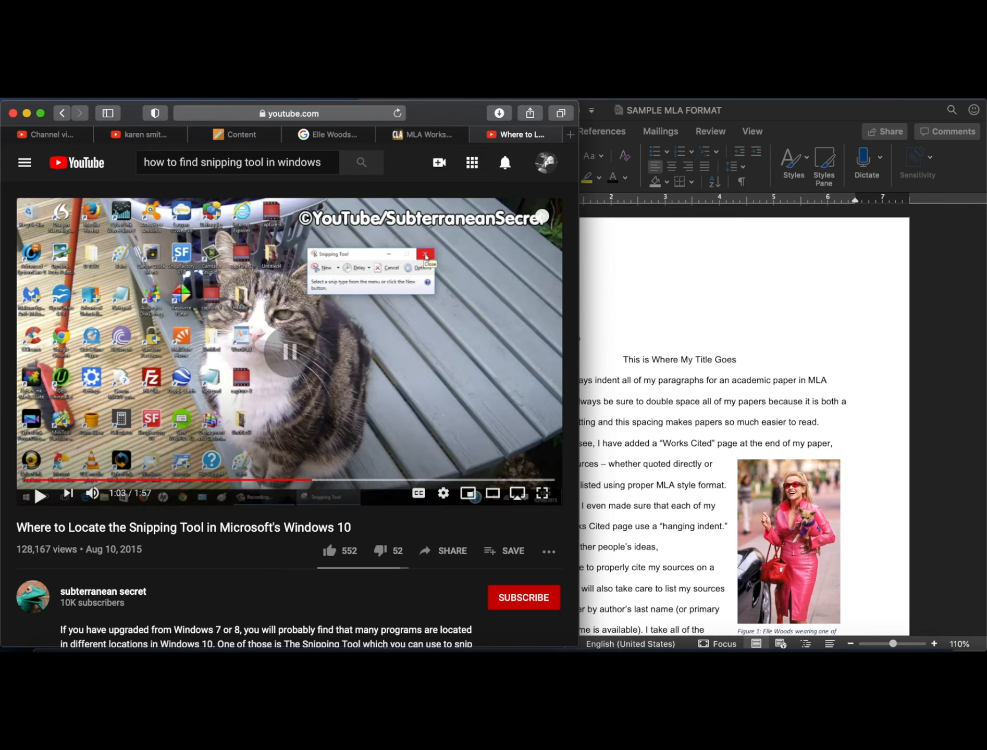
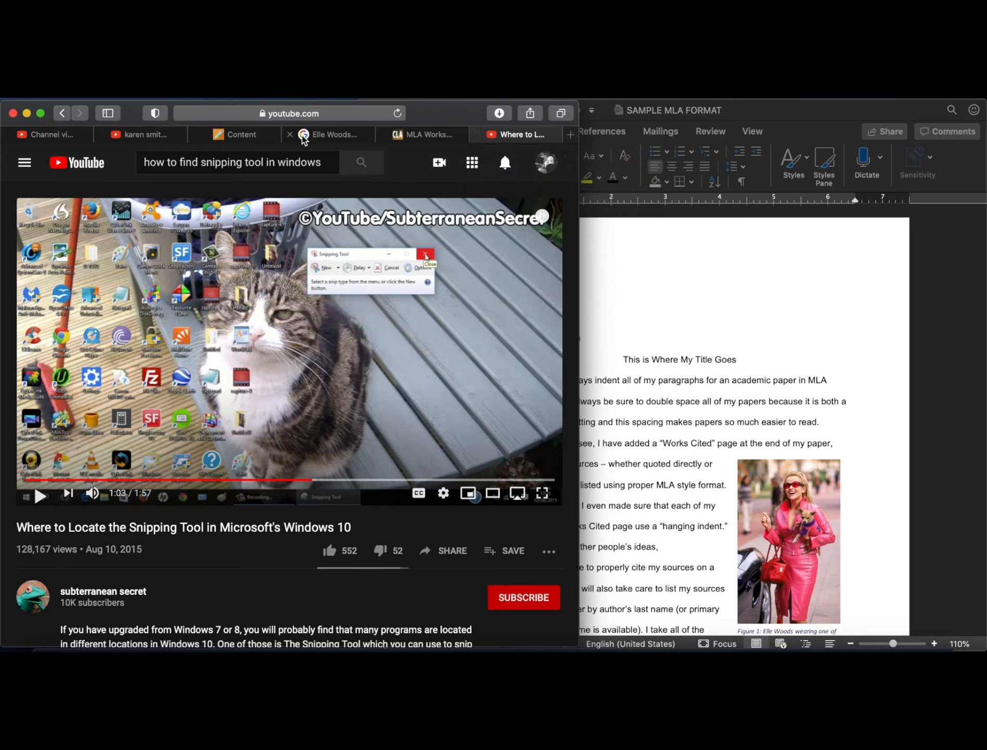
Return to the paused "karen smith being ICONIC" video and capture a screenshot of only the blonde woman in the pink sweater with the butterfly.
{"action": "left_click", "coordinate": [149, 137]}
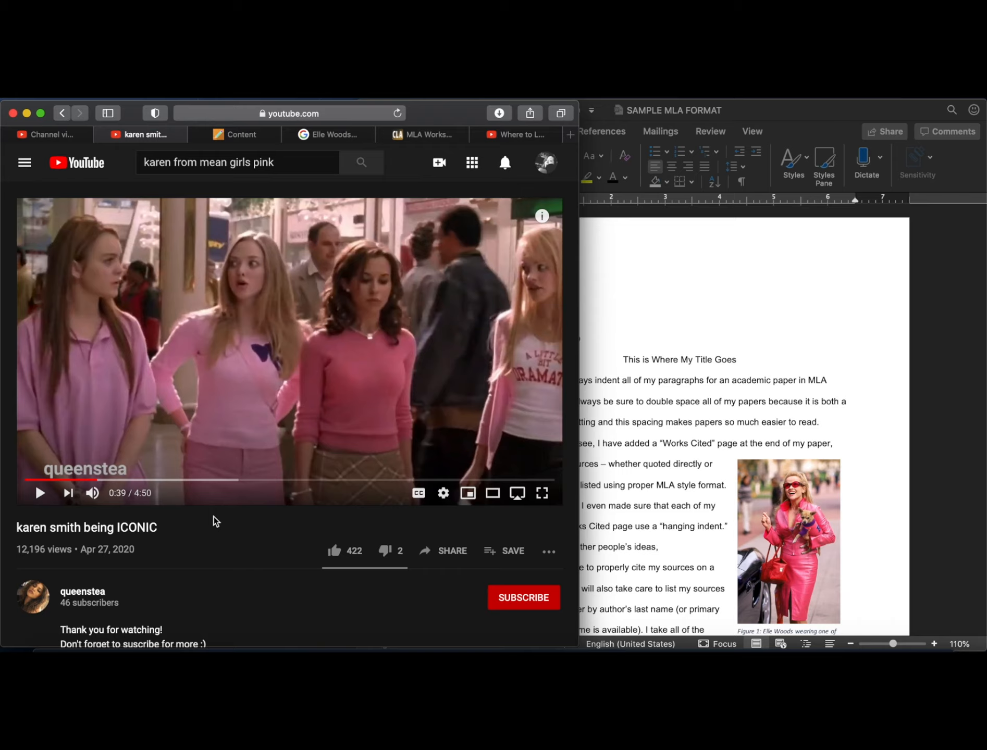
{"action": "key", "text": "super+shift+4"}
{"action": "left_click", "coordinate": [143, 199]}
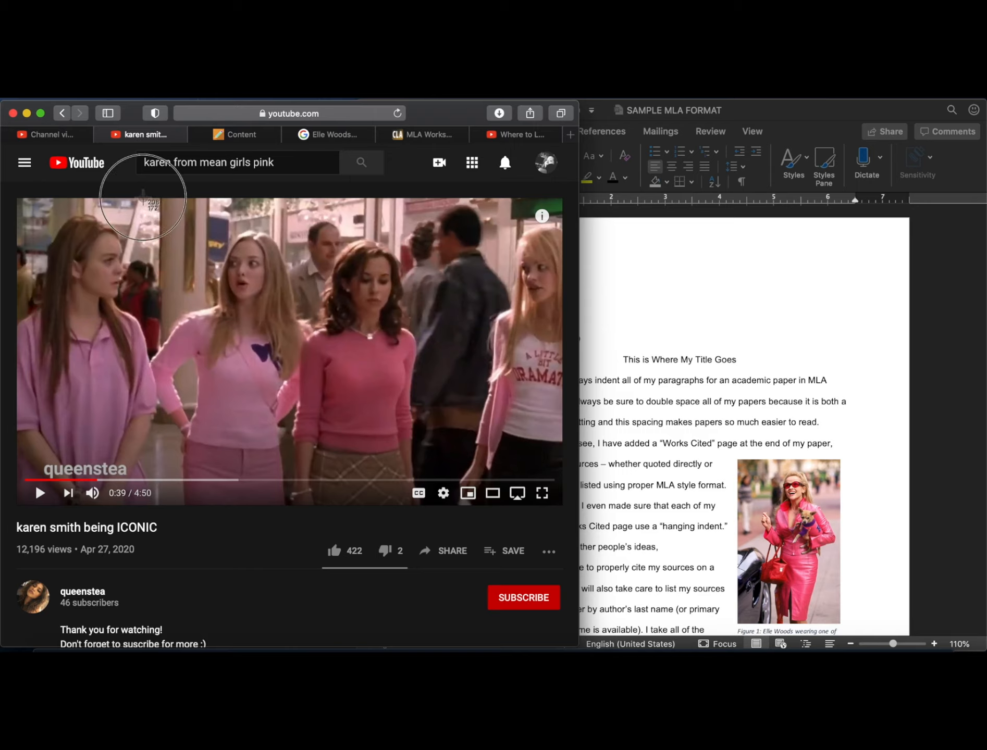
{"action": "left_click_drag", "start_coordinate": [143, 198], "coordinate": [321, 476]}
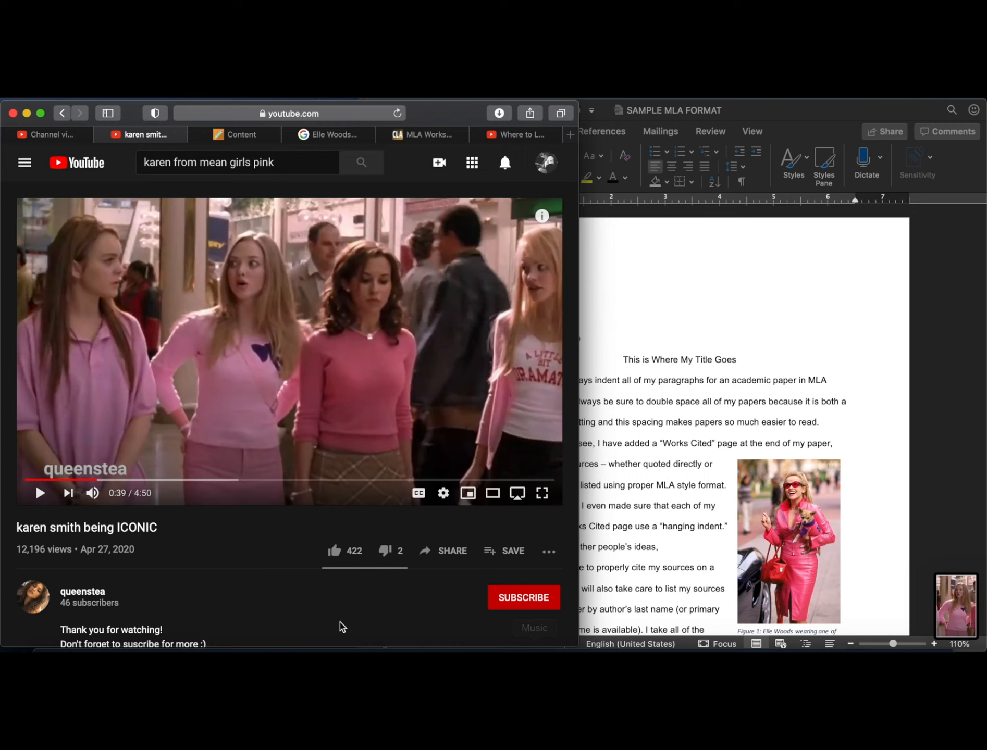
Switch to Finder and show the recent files to locate the new screenshot.
{"action": "left_click", "coordinate": [54, 649]}
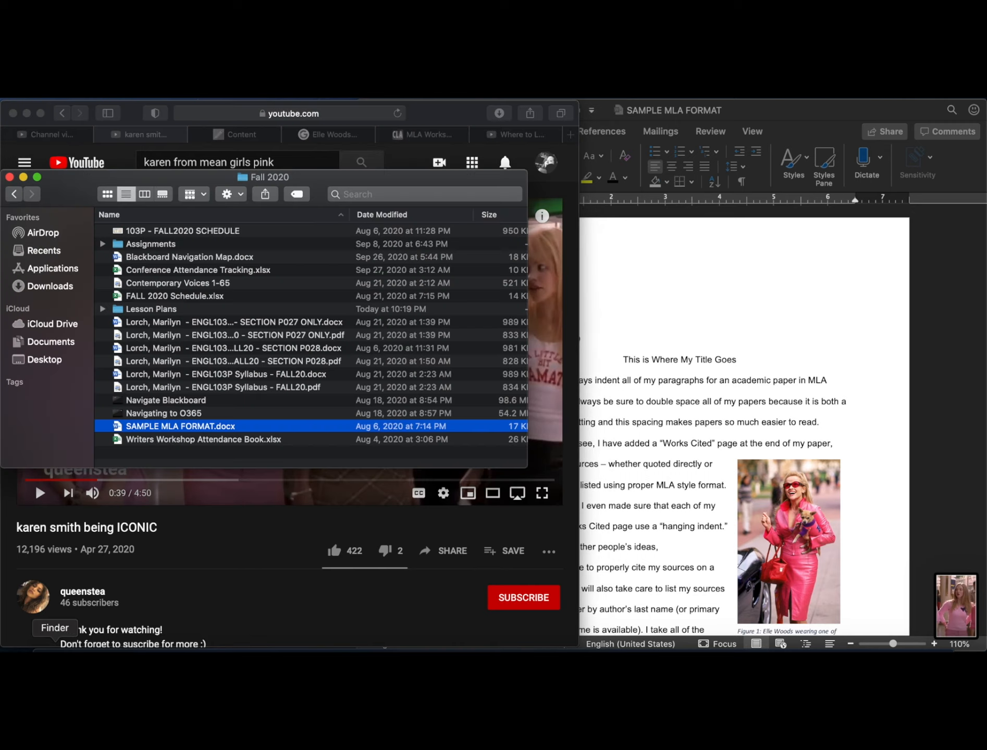
{"action": "left_click", "coordinate": [45, 252]}
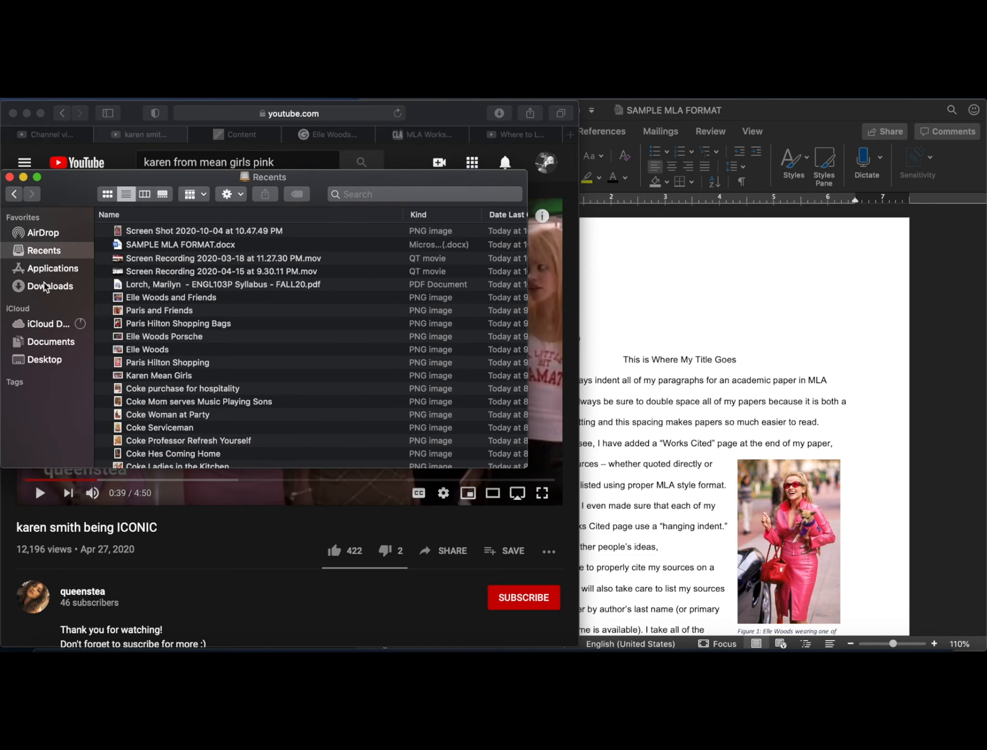
{"action": "left_click", "coordinate": [45, 285]}
{"action": "left_click", "coordinate": [47, 268]}
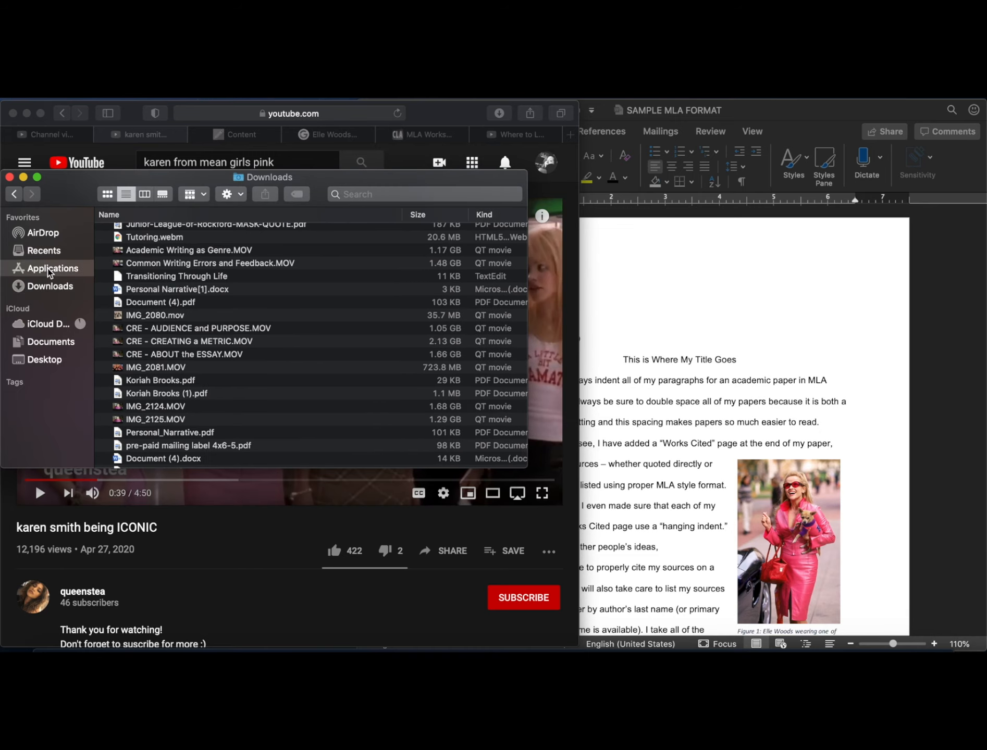
{"action": "left_click", "coordinate": [44, 251]}
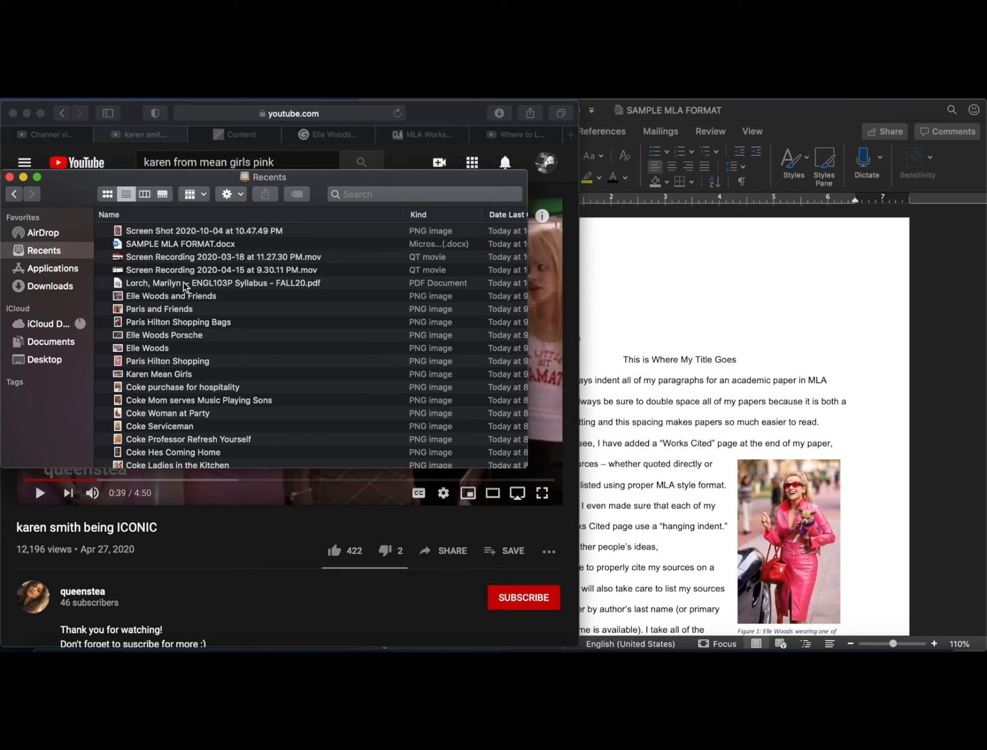
Rename the new screenshot file as "Karen wearing pink" and minimize the Finder window.
{"action": "left_click", "coordinate": [164, 232]}
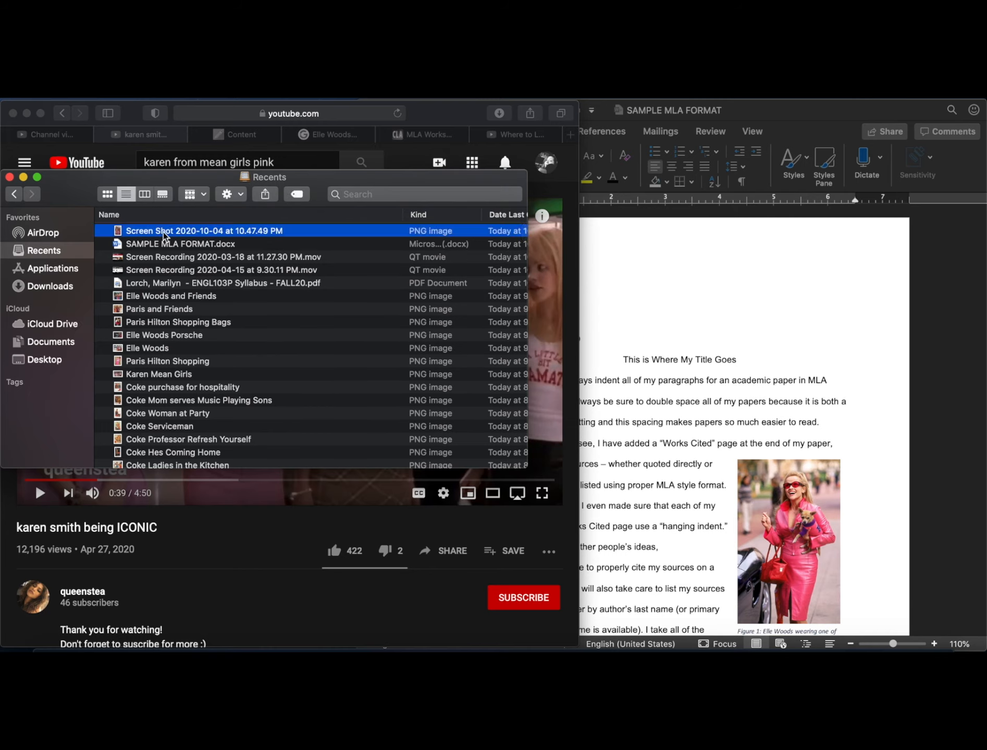
{"action": "left_click", "coordinate": [164, 232]}
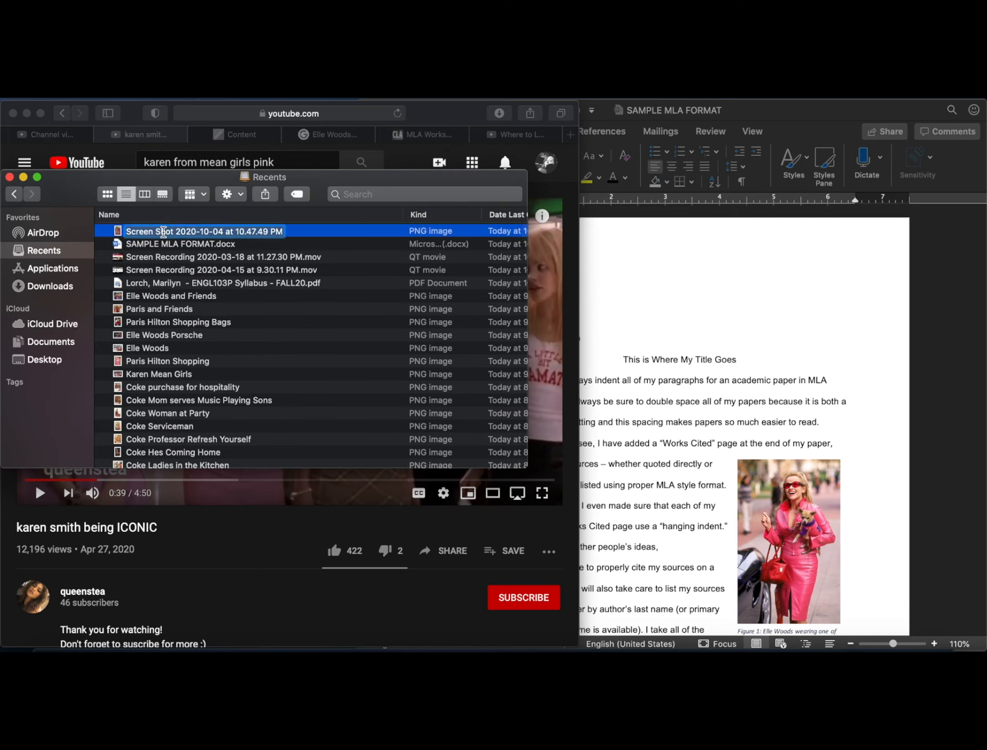
{"action": "type", "text": "Karen"}
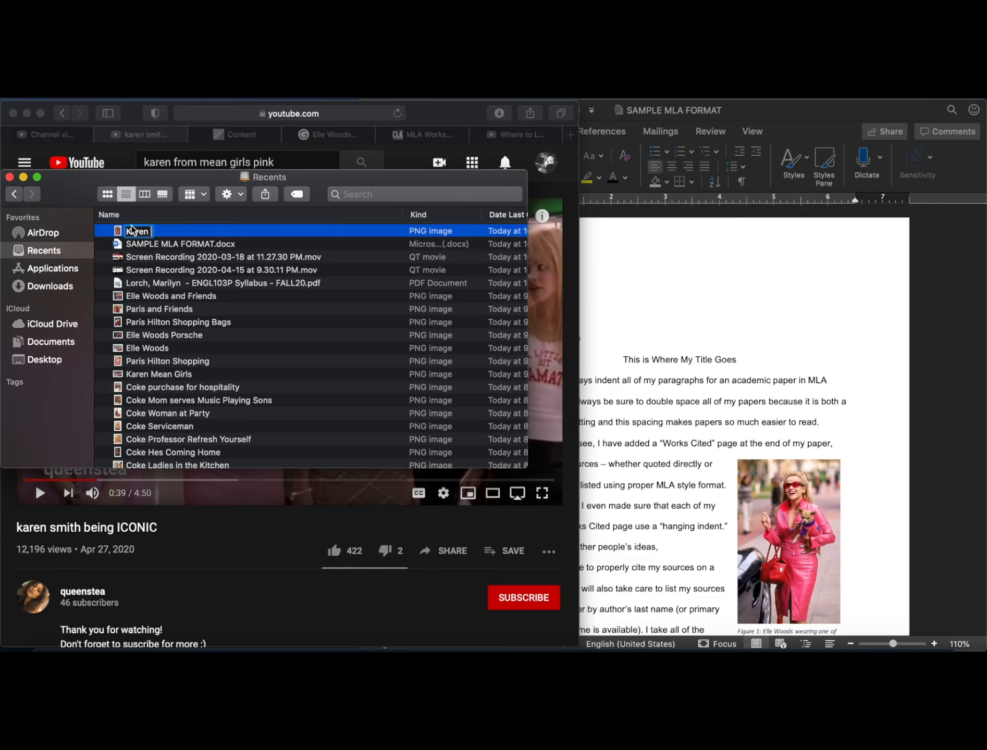
{"action": "type", "text": "wearing pink"}
{"action": "key", "text": "Return"}
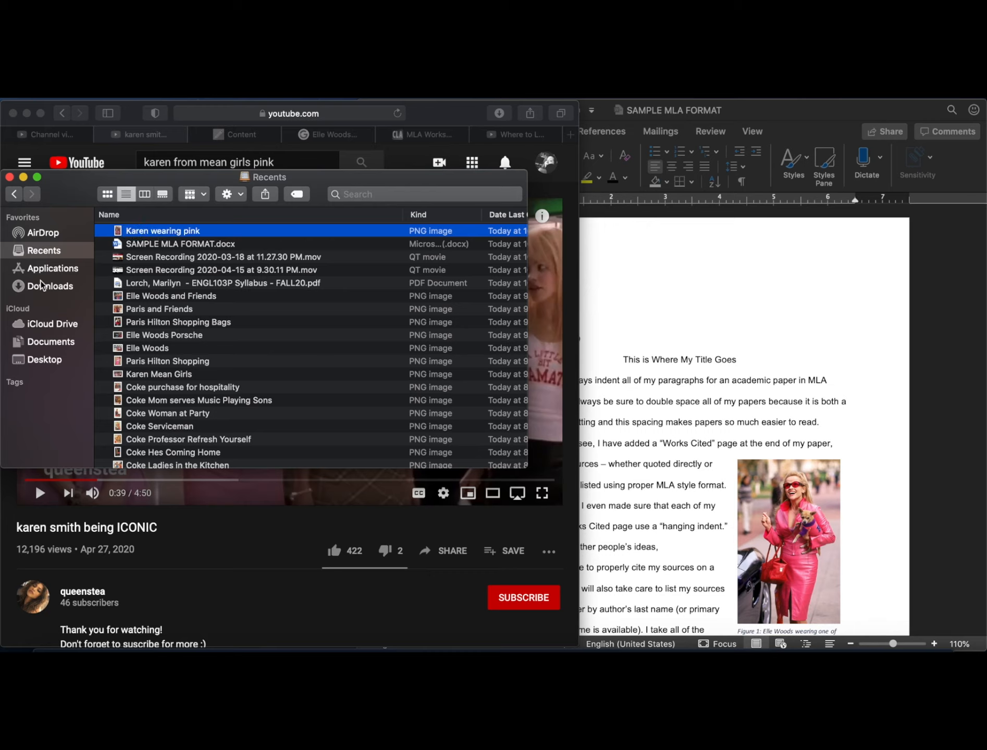
{"action": "left_click", "coordinate": [23, 176]}
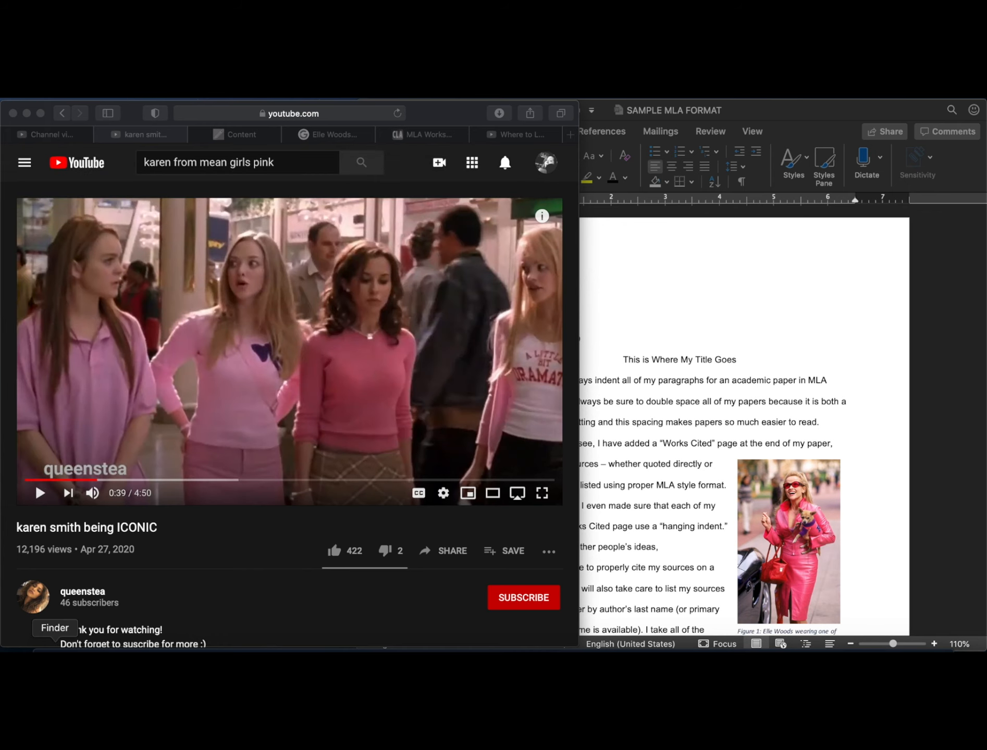
Insert the "Karen wearing pink" image from Finder into the heading on the first page of the SAMPLE MLA FORMAT document in Word.
{"action": "left_click", "coordinate": [55, 647]}
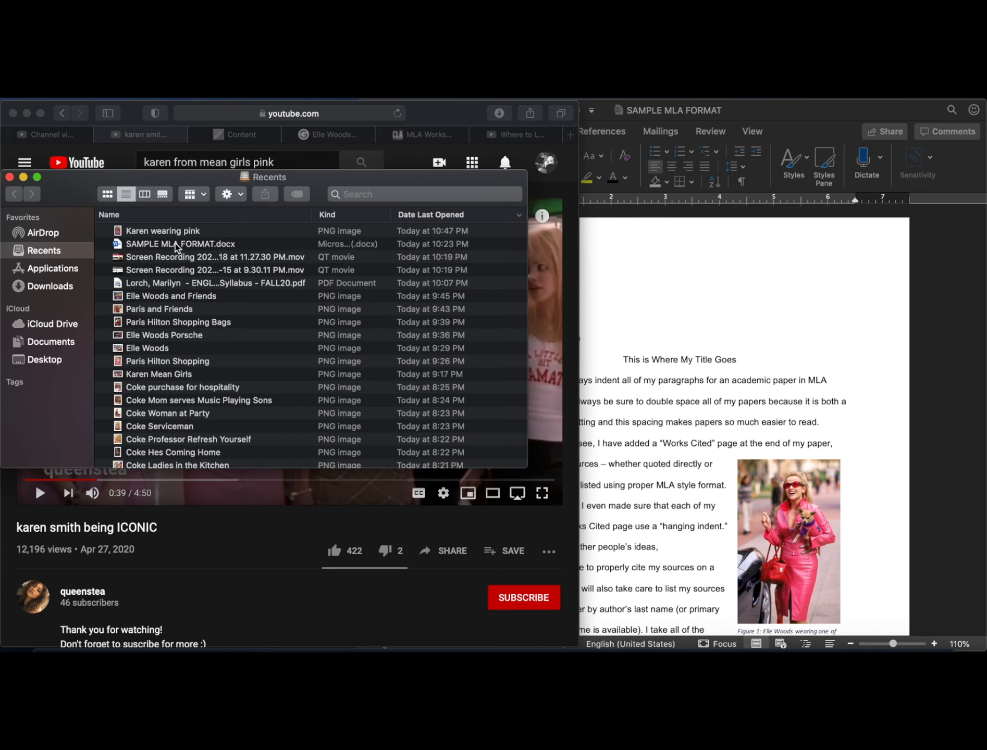
{"action": "left_click_drag", "start_coordinate": [174, 235], "coordinate": [829, 296]}
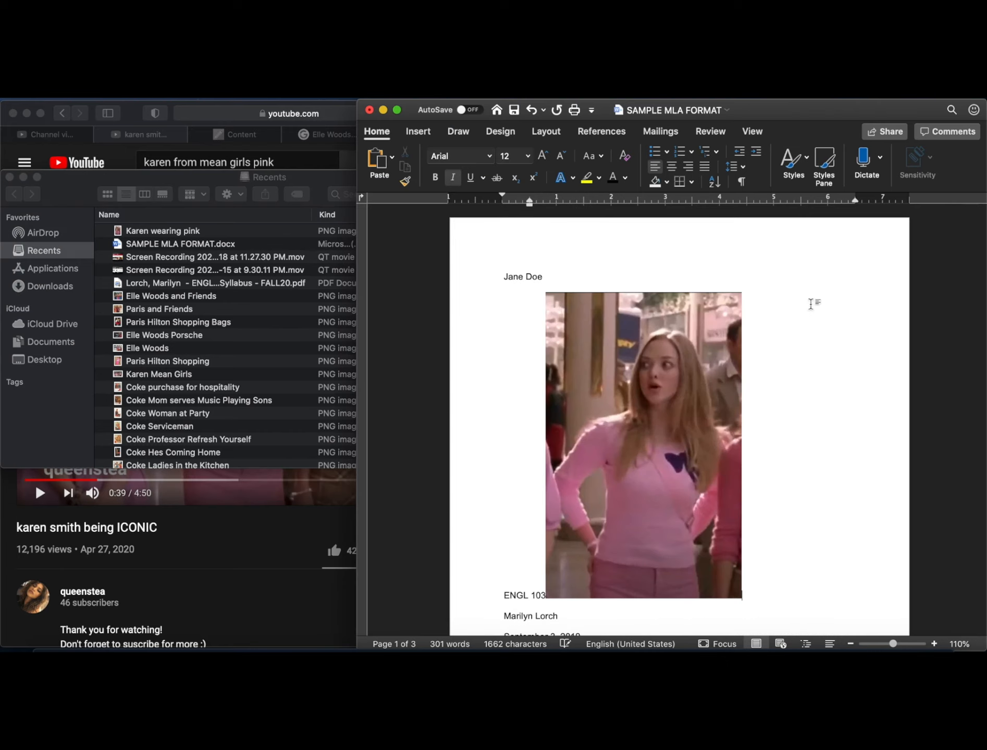
{"action": "scroll", "coordinate": [716, 414], "scroll_direction": "down", "scroll_amount": 5}
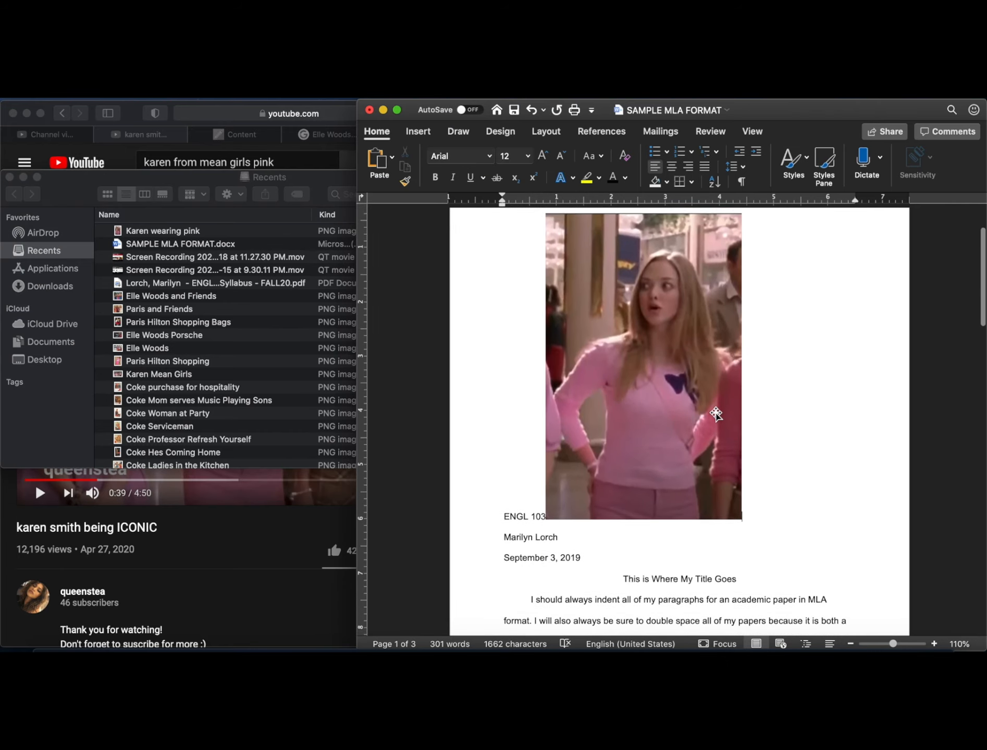
{"action": "scroll", "coordinate": [731, 406], "scroll_direction": "down", "scroll_amount": 20}
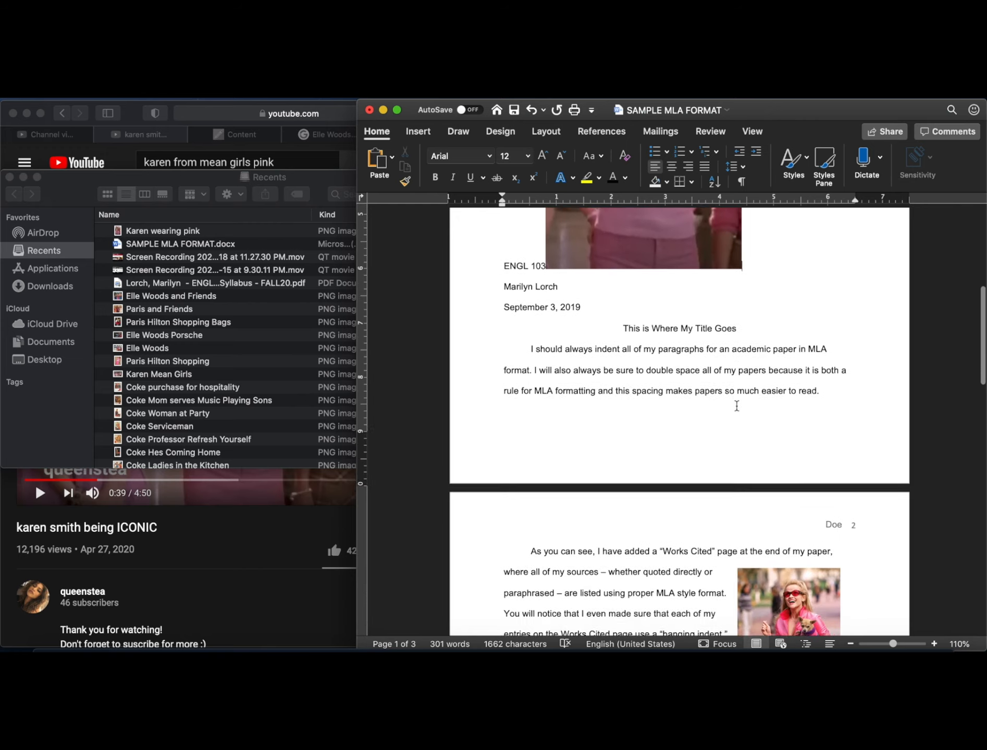
{"action": "scroll", "coordinate": [762, 457], "scroll_direction": "up", "scroll_amount": 18}
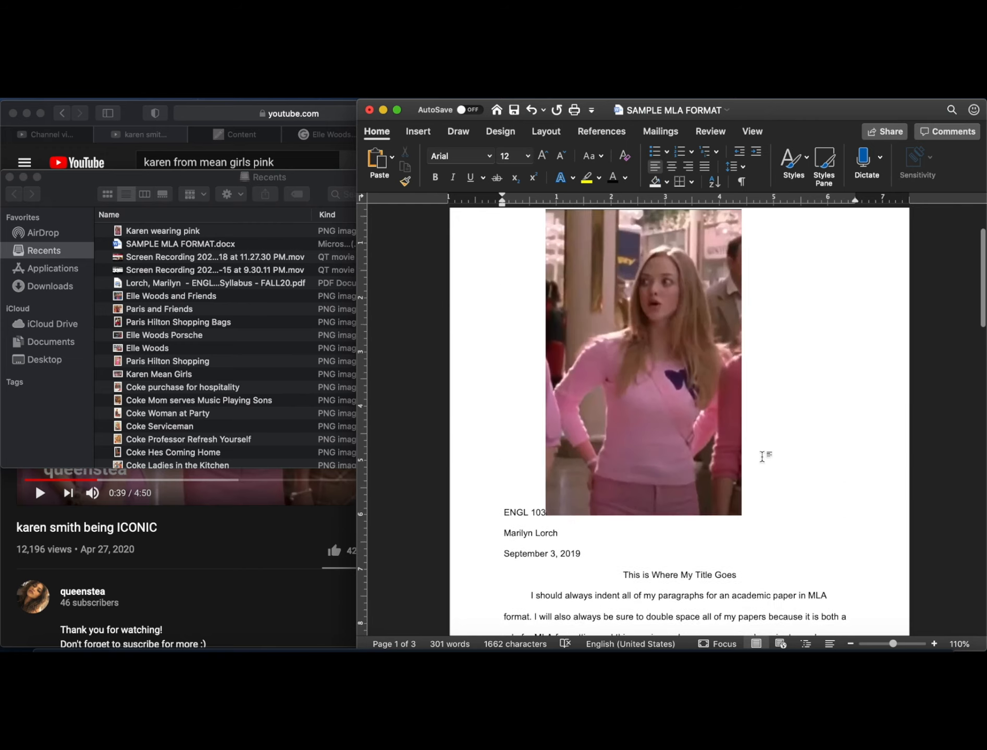
{"action": "scroll", "coordinate": [533, 364], "scroll_direction": "up", "scroll_amount": 4}
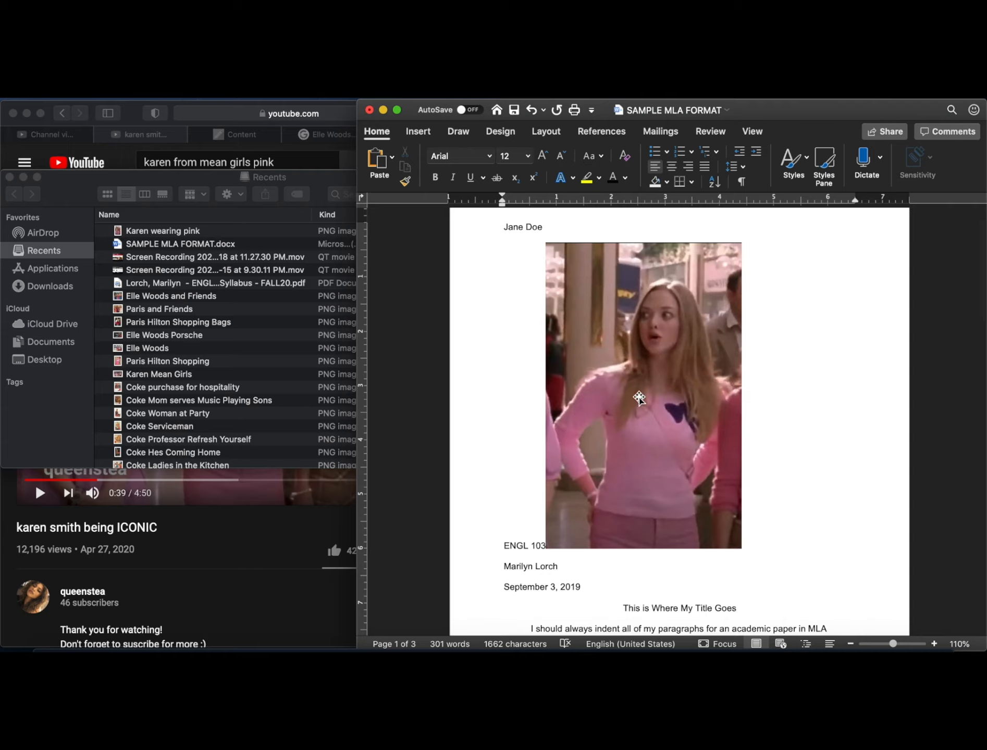
Set the inserted picture's text wrapping to Tight and select the picture.
{"action": "right_click", "coordinate": [640, 381]}
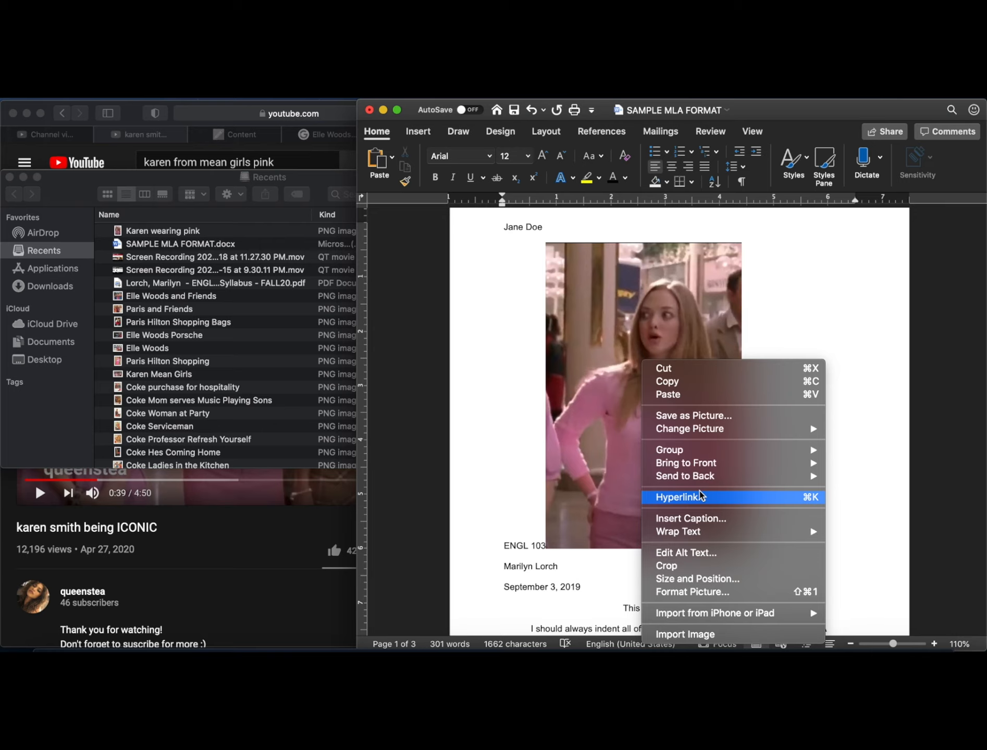
{"action": "mouse_move", "coordinate": [703, 531]}
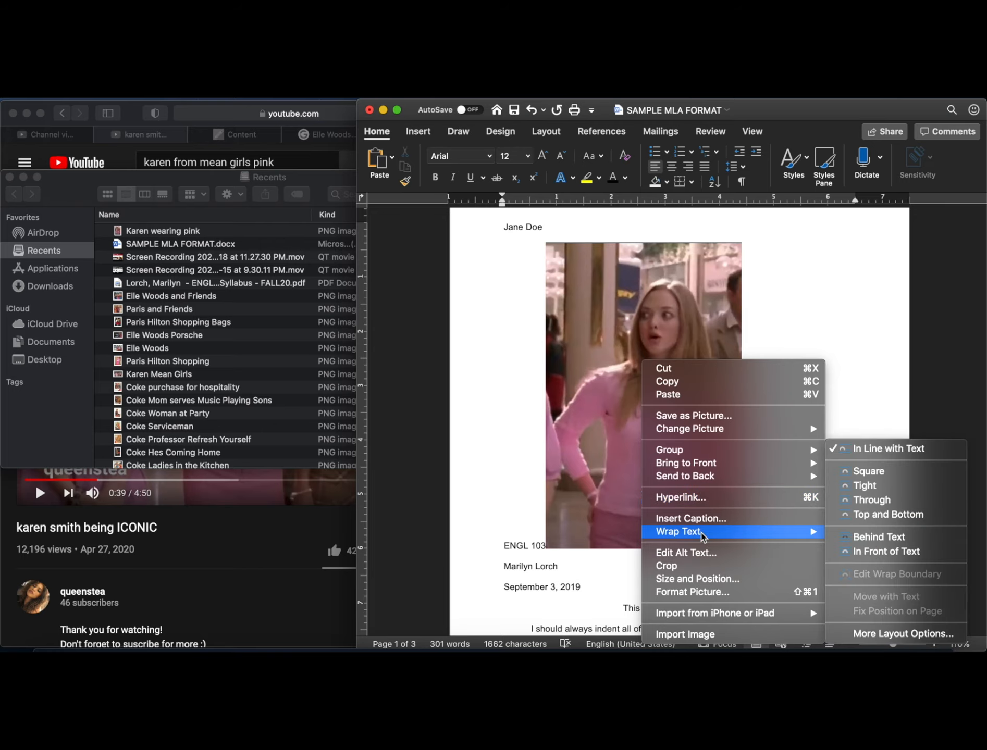
{"action": "left_click", "coordinate": [875, 487]}
{"action": "scroll", "coordinate": [810, 439], "scroll_direction": "down", "scroll_amount": 2}
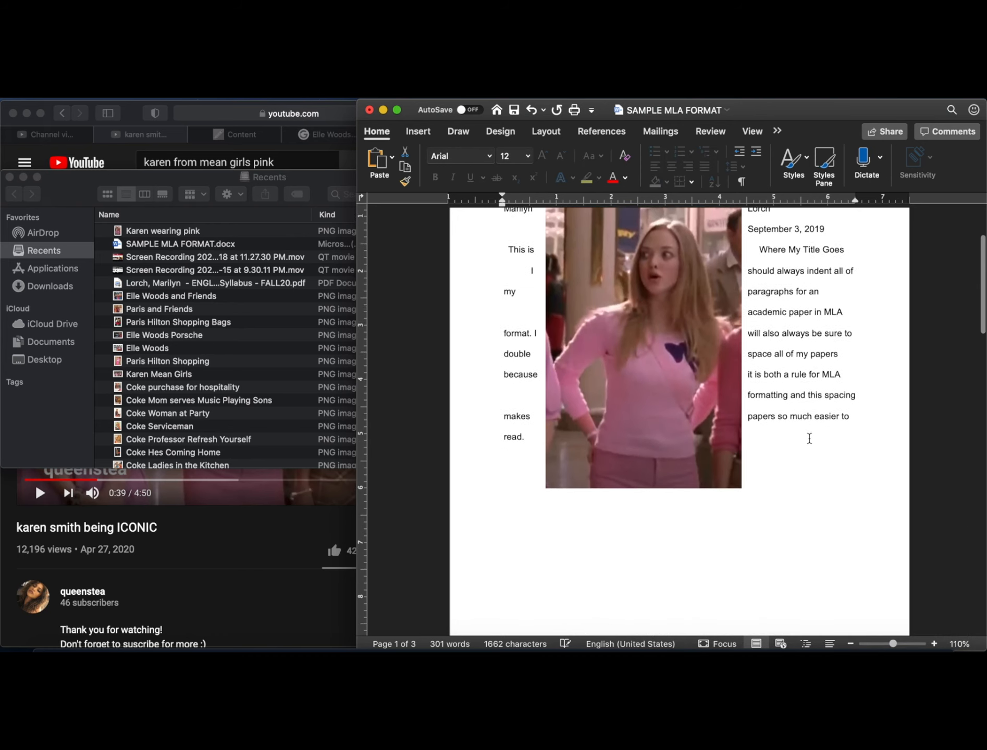
{"action": "scroll", "coordinate": [632, 329], "scroll_direction": "up", "scroll_amount": 4}
{"action": "left_click", "coordinate": [633, 341]}
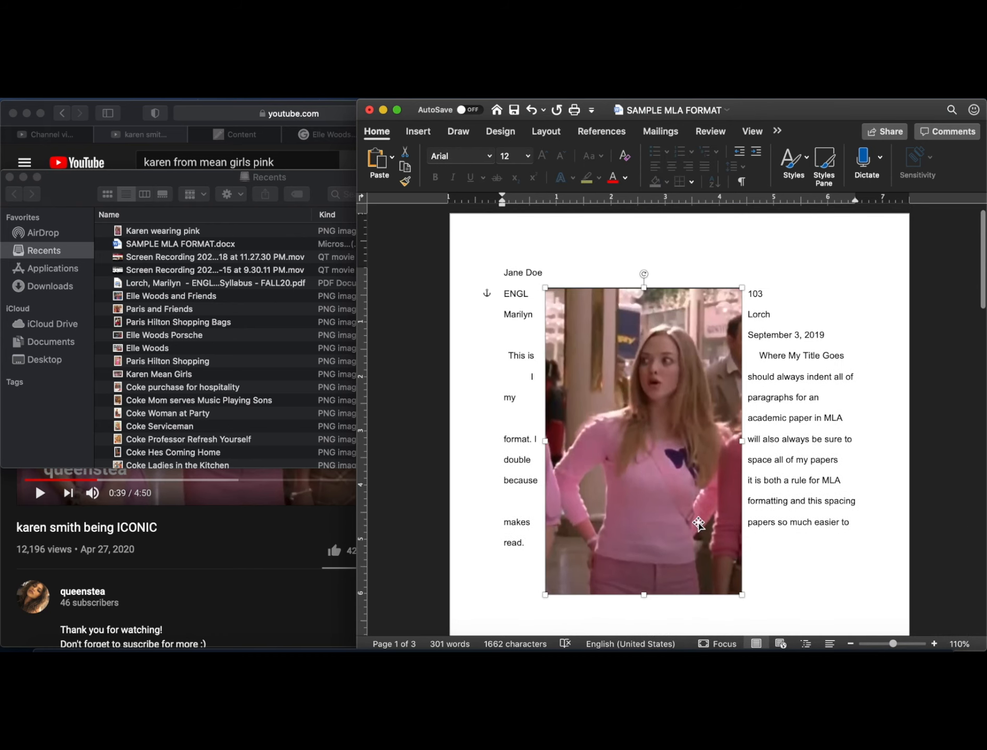
Shrink the inserted Karen picture proportionally to roughly half its width.
{"action": "left_click", "coordinate": [698, 524]}
{"action": "scroll", "coordinate": [698, 522], "scroll_direction": "down", "scroll_amount": 4}
{"action": "scroll", "coordinate": [698, 522], "scroll_direction": "down", "scroll_amount": 7}
{"action": "scroll", "coordinate": [699, 522], "scroll_direction": "up", "scroll_amount": 12}
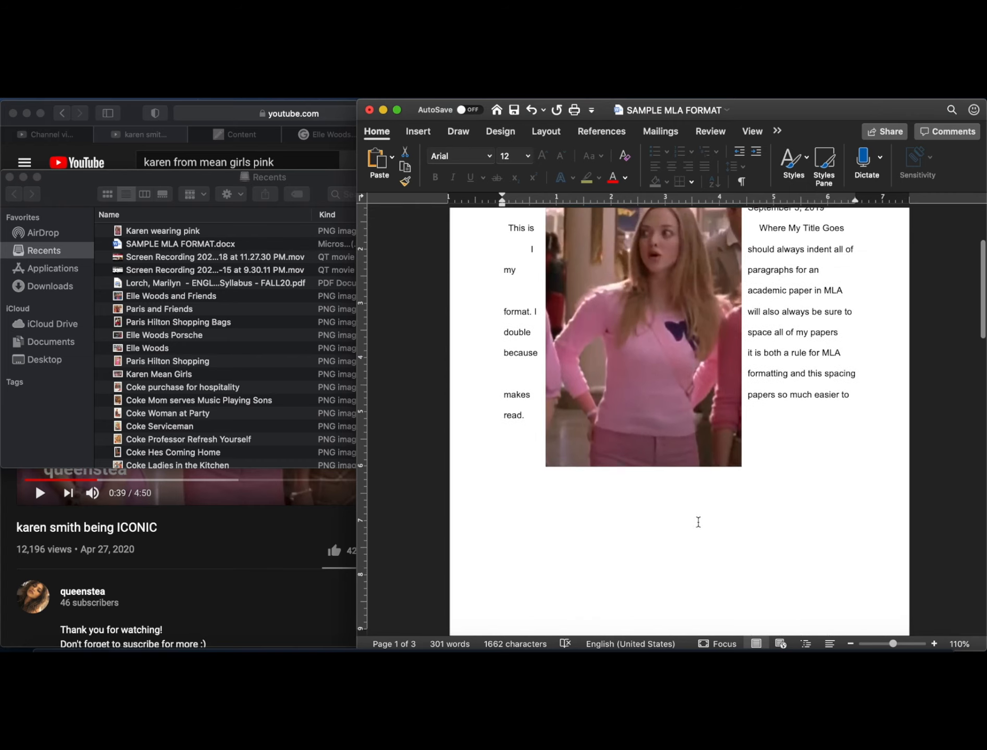
{"action": "left_click", "coordinate": [698, 524]}
{"action": "scroll", "coordinate": [697, 522], "scroll_direction": "up", "scroll_amount": 2}
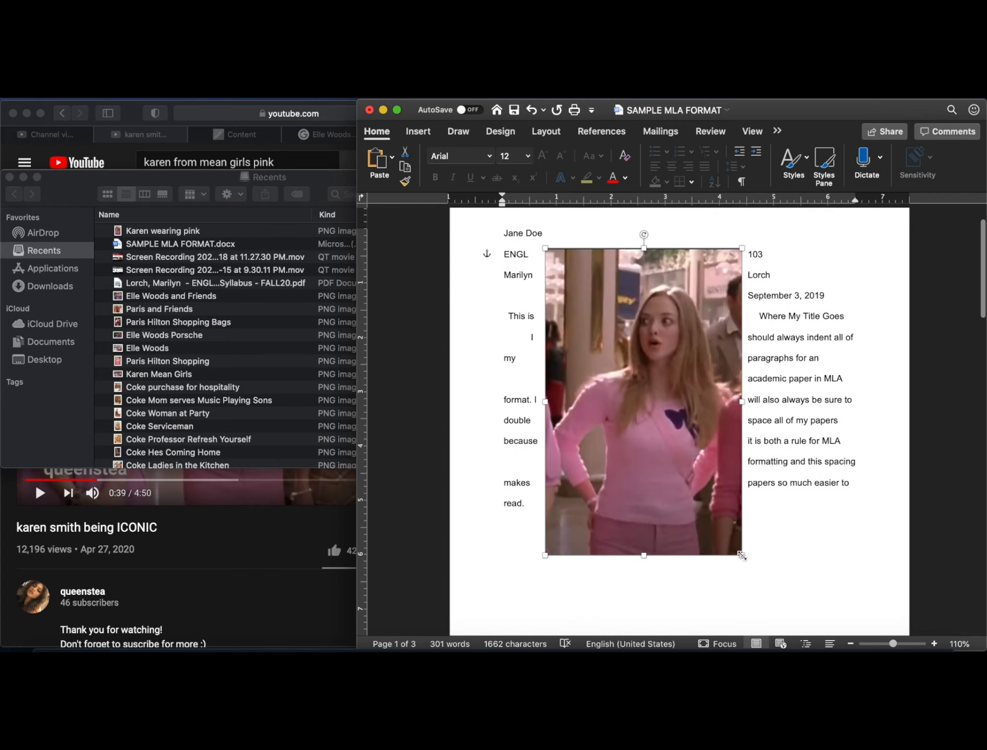
{"action": "left_click_drag", "start_coordinate": [742, 556], "coordinate": [639, 415]}
Move the Karen picture down into the second paragraph, against the left margin just below the line starting "I will always be sure".
{"action": "scroll", "coordinate": [610, 291], "scroll_direction": "down", "scroll_amount": 5}
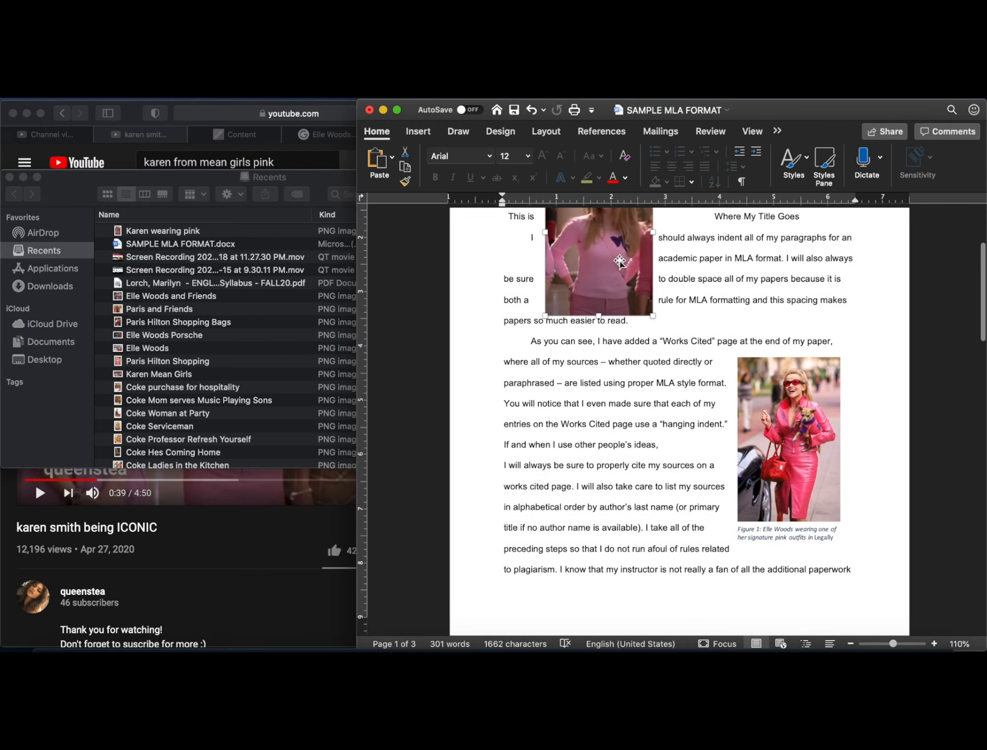
{"action": "left_click_drag", "start_coordinate": [613, 297], "coordinate": [584, 600]}
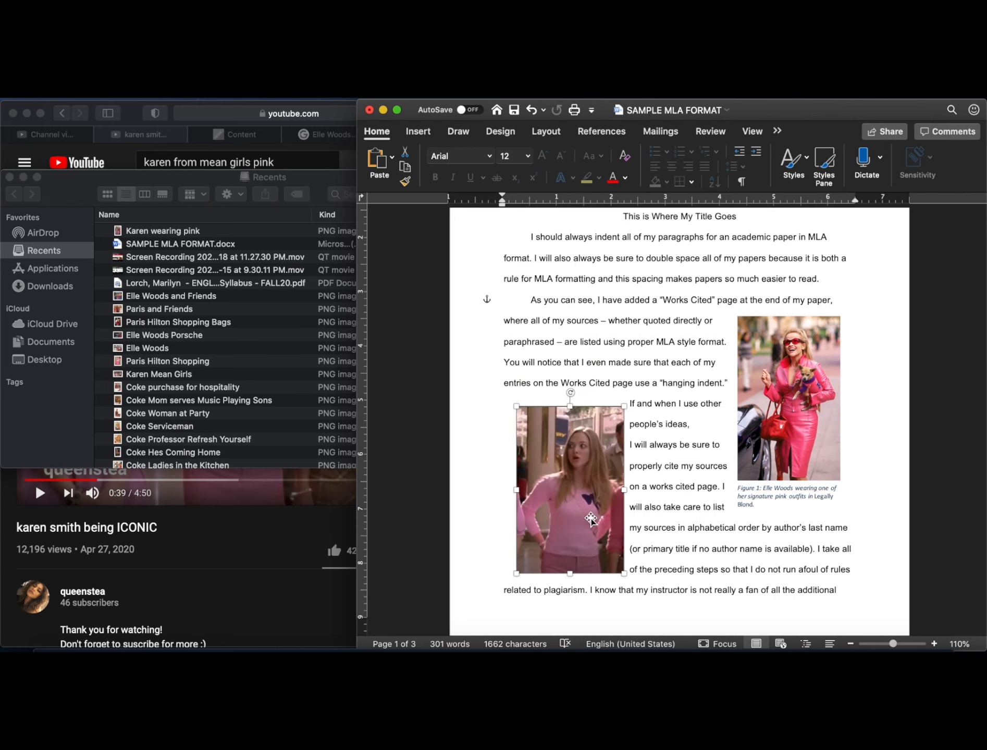
{"action": "scroll", "coordinate": [590, 518], "scroll_direction": "down", "scroll_amount": 6}
{"action": "scroll", "coordinate": [590, 517], "scroll_direction": "down", "scroll_amount": 2}
{"action": "scroll", "coordinate": [601, 411], "scroll_direction": "down", "scroll_amount": 2}
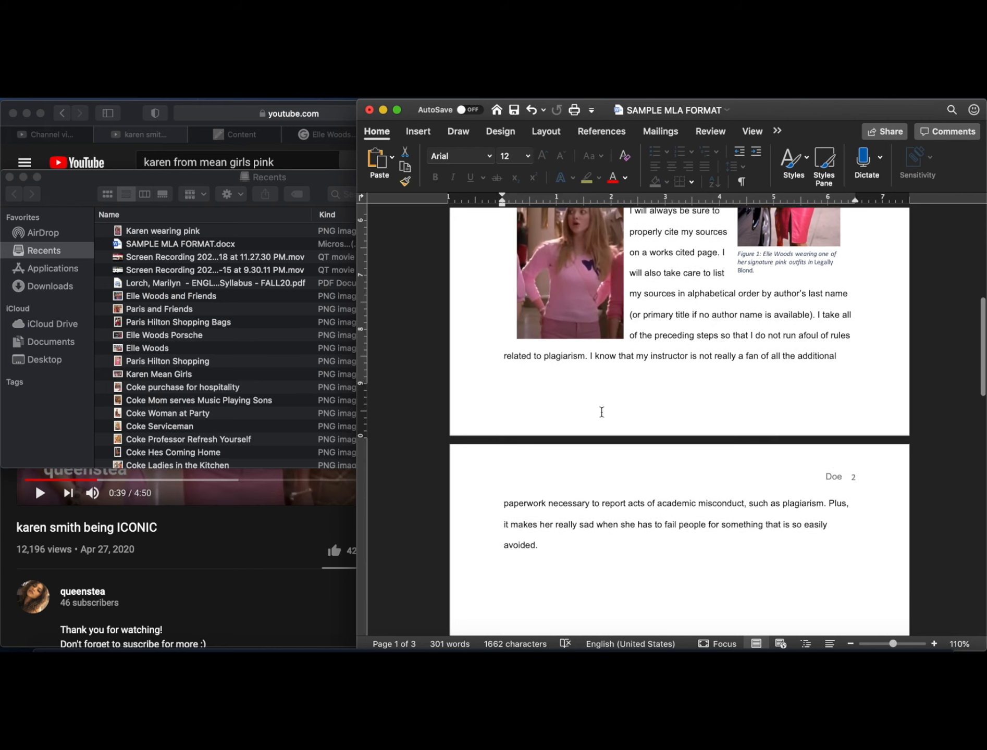
{"action": "scroll", "coordinate": [601, 412], "scroll_direction": "up", "scroll_amount": 3}
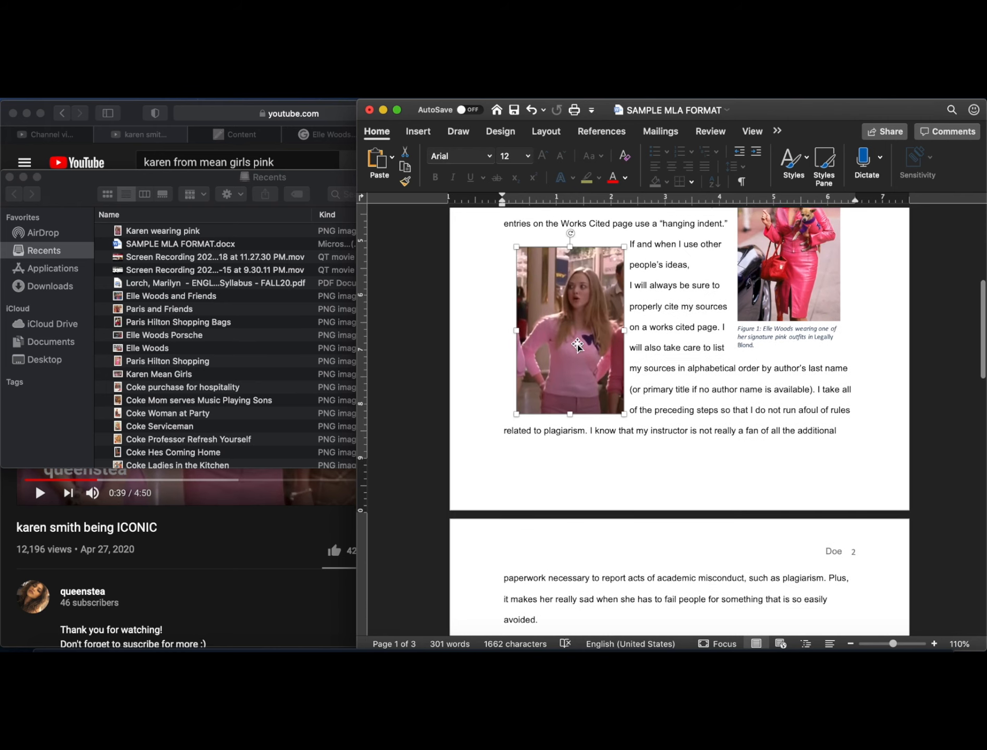
{"action": "left_click_drag", "start_coordinate": [577, 342], "coordinate": [566, 367]}
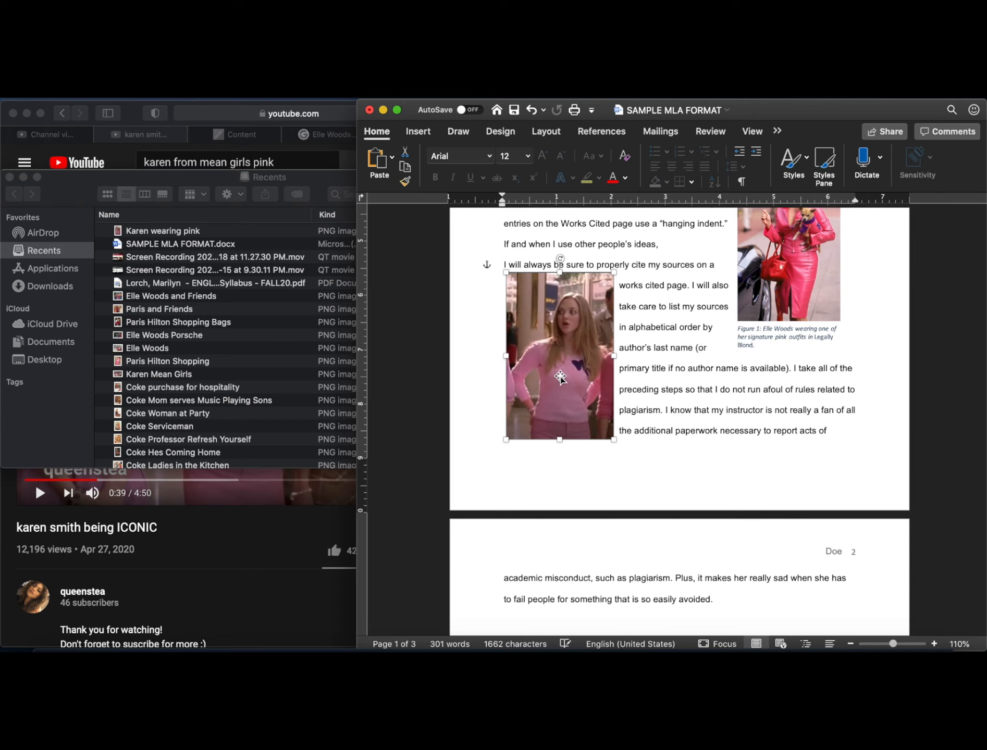
{"action": "left_click", "coordinate": [638, 360]}
{"action": "scroll", "coordinate": [644, 358], "scroll_direction": "up", "scroll_amount": 10}
{"action": "scroll", "coordinate": [644, 358], "scroll_direction": "down", "scroll_amount": 6}
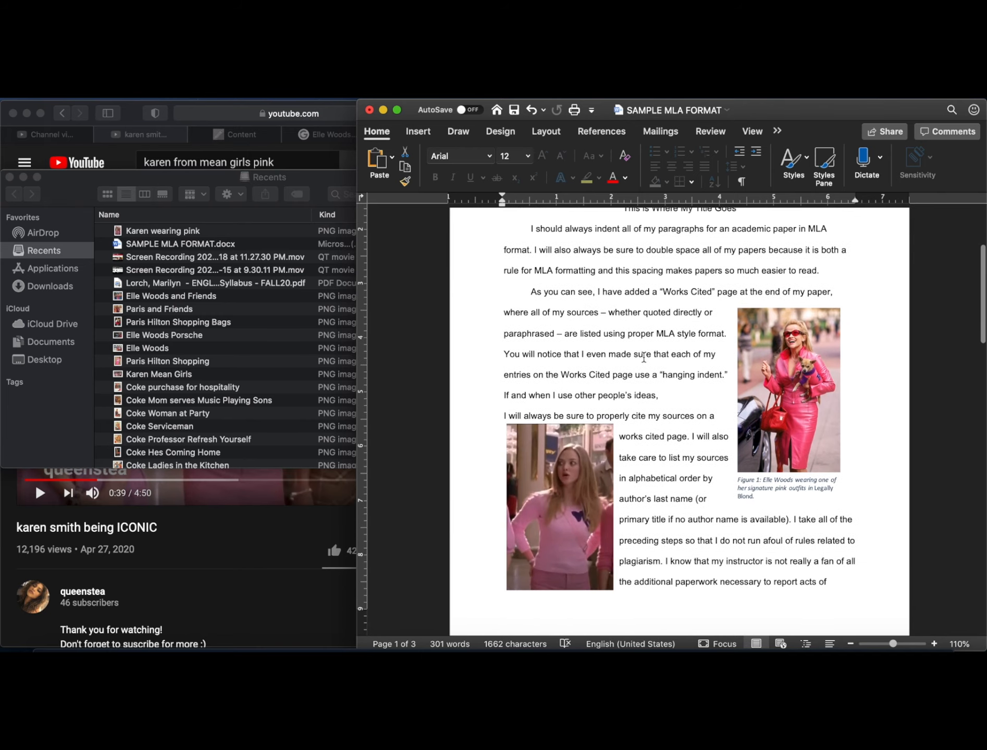
Move the Elle Woods picture with its caption up beside the first paragraph at the right margin.
{"action": "left_click", "coordinate": [569, 469]}
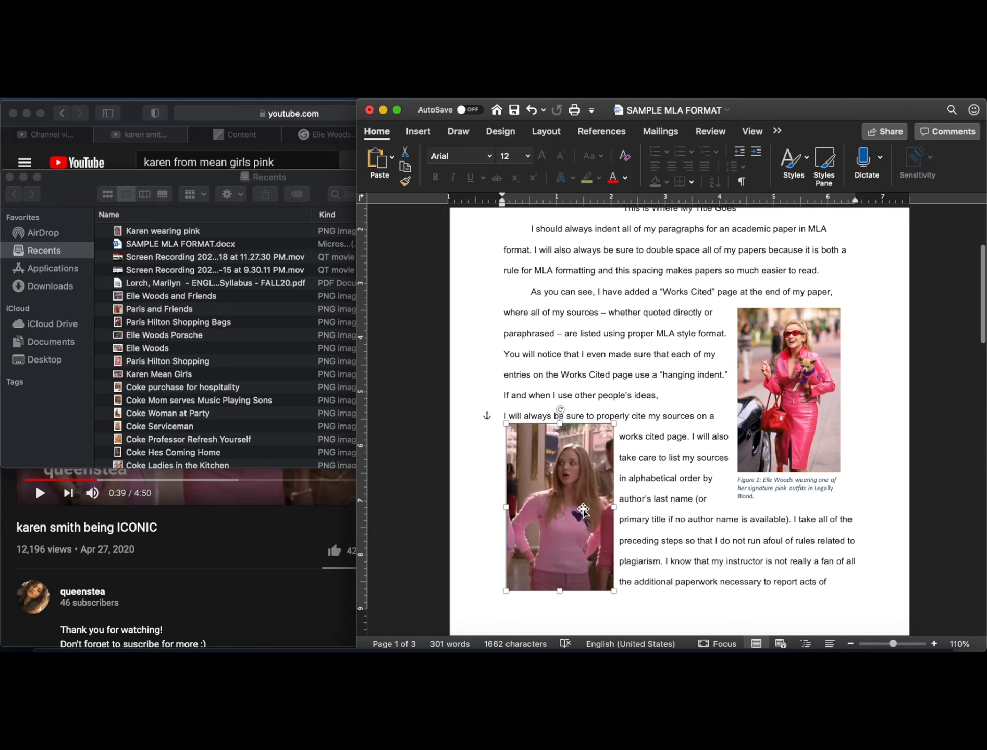
{"action": "left_click_drag", "start_coordinate": [779, 420], "coordinate": [787, 347]}
{"action": "scroll", "coordinate": [754, 613], "scroll_direction": "down", "scroll_amount": 10}
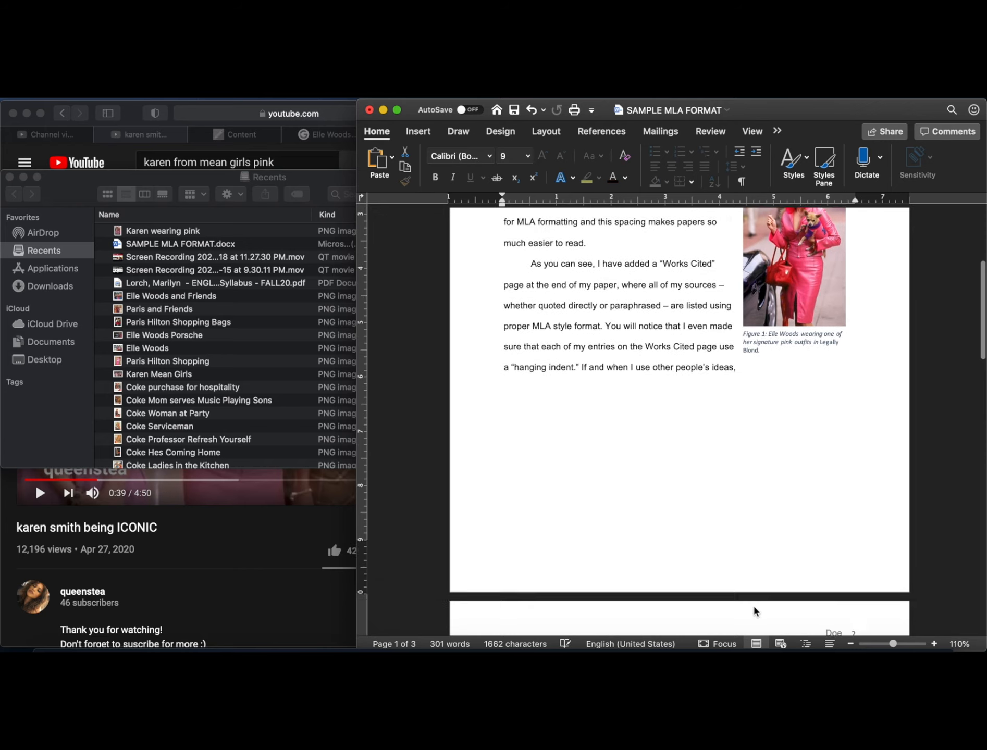
Move the Karen picture back onto the first page, at the left margin near the end of the second paragraph.
{"action": "left_click", "coordinate": [535, 486]}
{"action": "left_click_drag", "start_coordinate": [535, 486], "coordinate": [534, 307]}
{"action": "scroll", "coordinate": [535, 306], "scroll_direction": "up", "scroll_amount": 5}
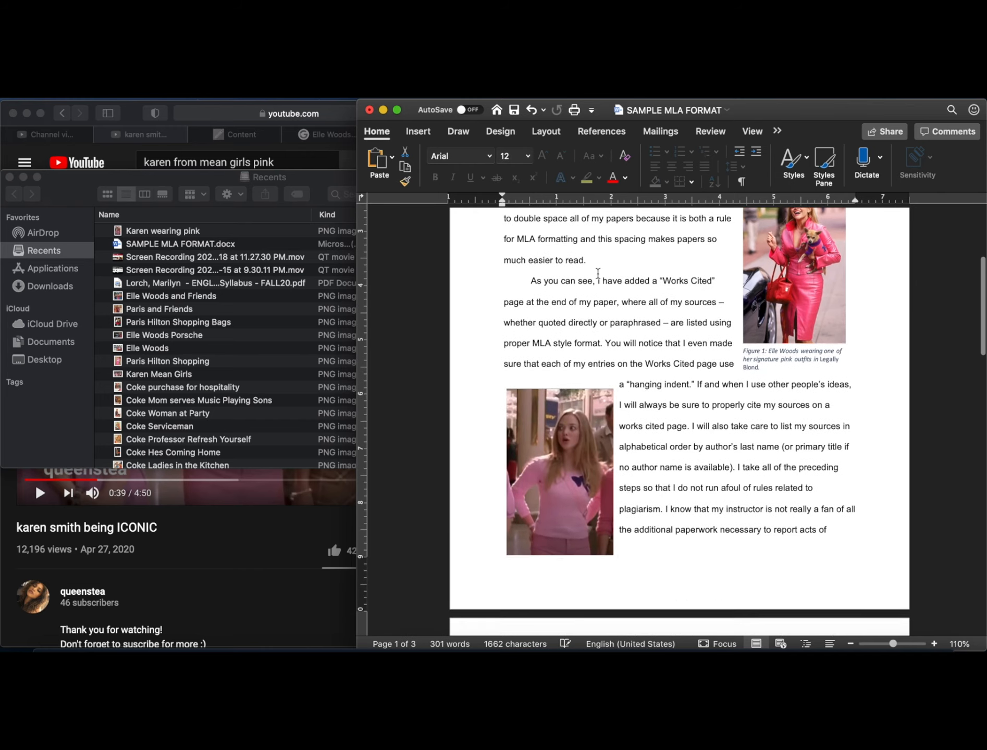
Examine how the text flows around both pictures and across the first and second pages.
{"action": "scroll", "coordinate": [691, 305], "scroll_direction": "up", "scroll_amount": 3}
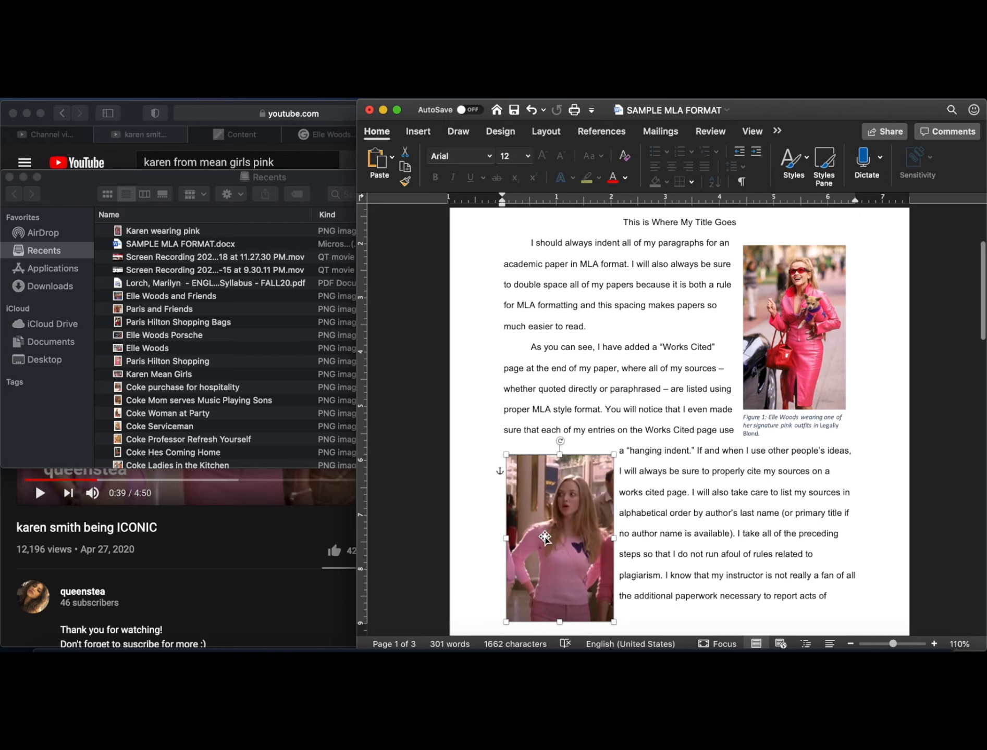
{"action": "scroll", "coordinate": [560, 514], "scroll_direction": "down", "scroll_amount": 4}
{"action": "scroll", "coordinate": [560, 515], "scroll_direction": "down", "scroll_amount": 3}
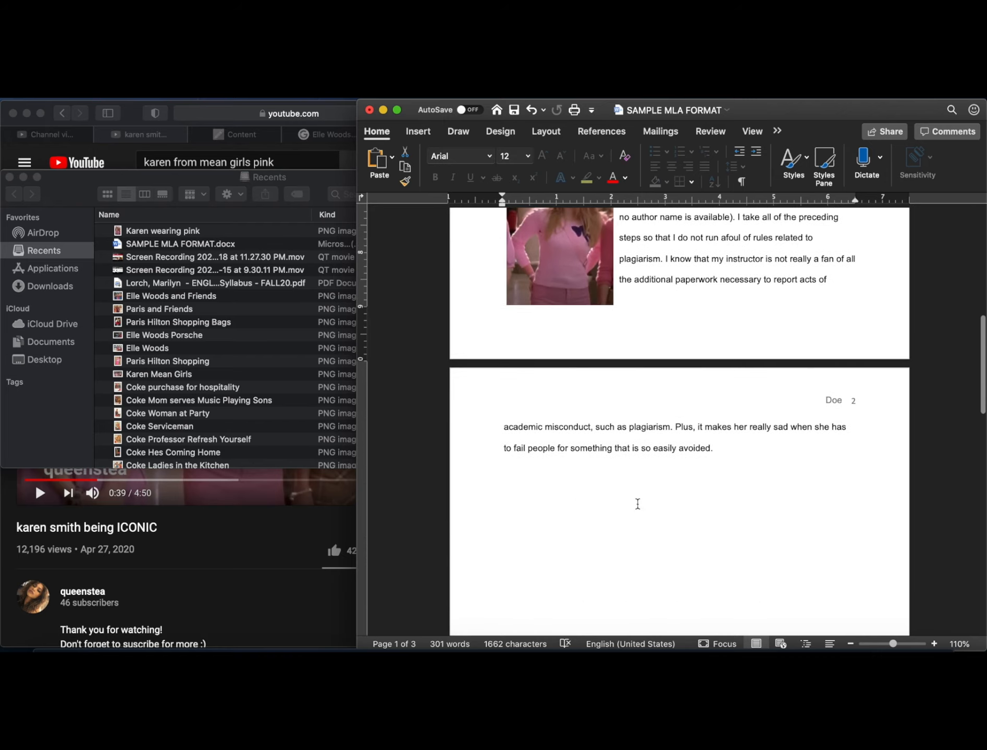
{"action": "scroll", "coordinate": [777, 515], "scroll_direction": "down", "scroll_amount": 4}
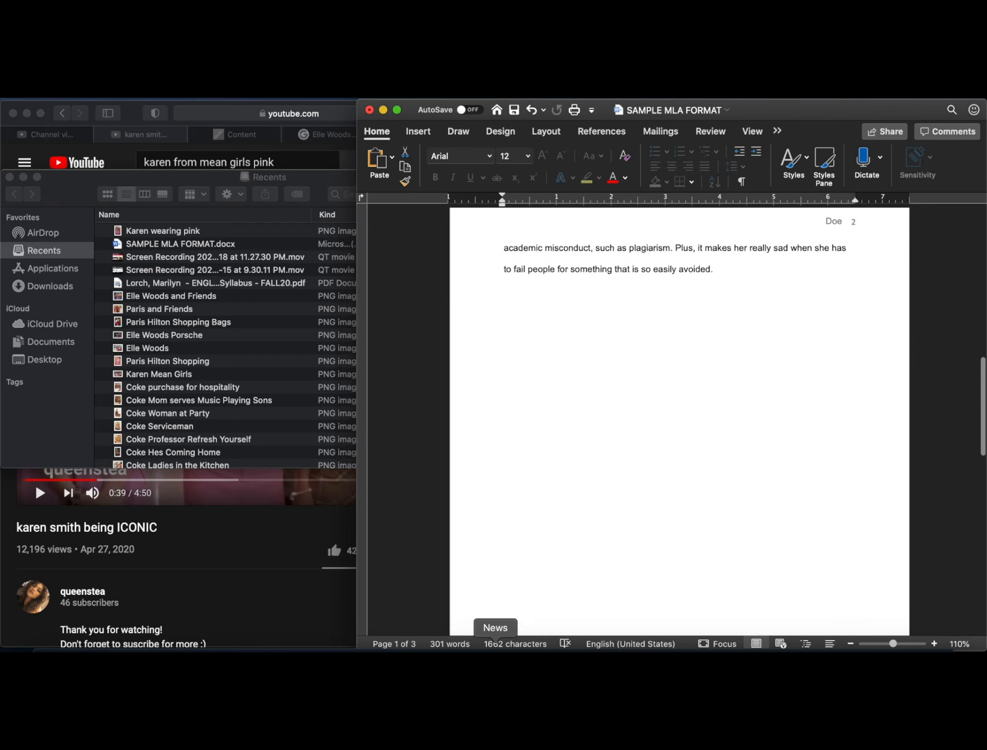
{"action": "scroll", "coordinate": [915, 362], "scroll_direction": "up", "scroll_amount": 10}
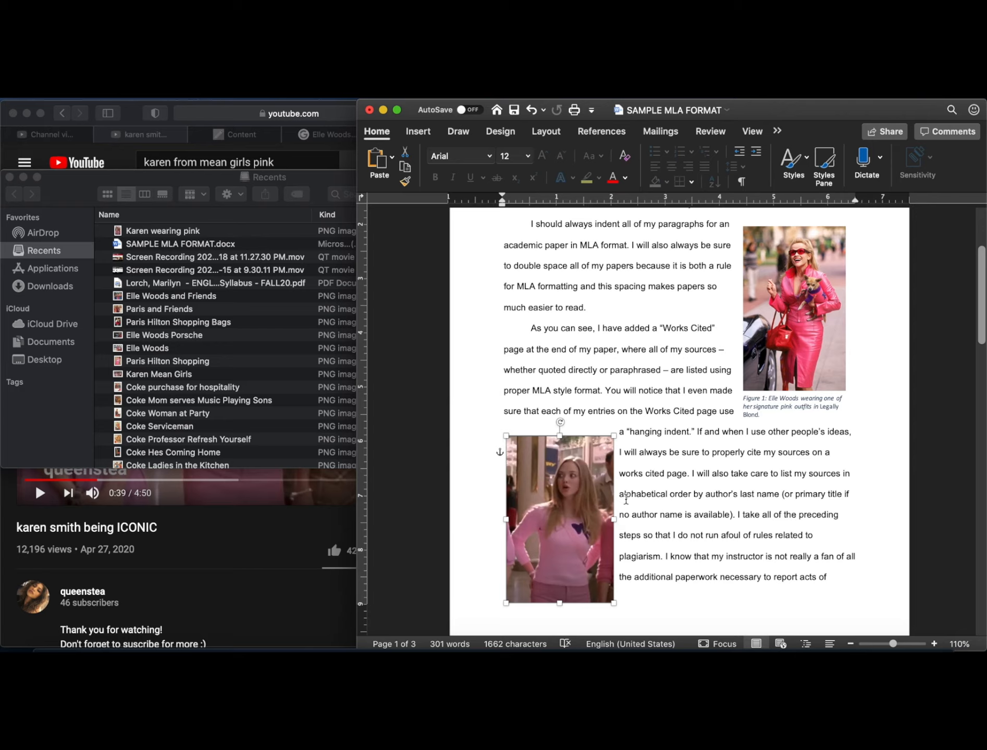
{"action": "scroll", "coordinate": [560, 496], "scroll_direction": "down", "scroll_amount": 9}
{"action": "scroll", "coordinate": [559, 494], "scroll_direction": "up", "scroll_amount": 1}
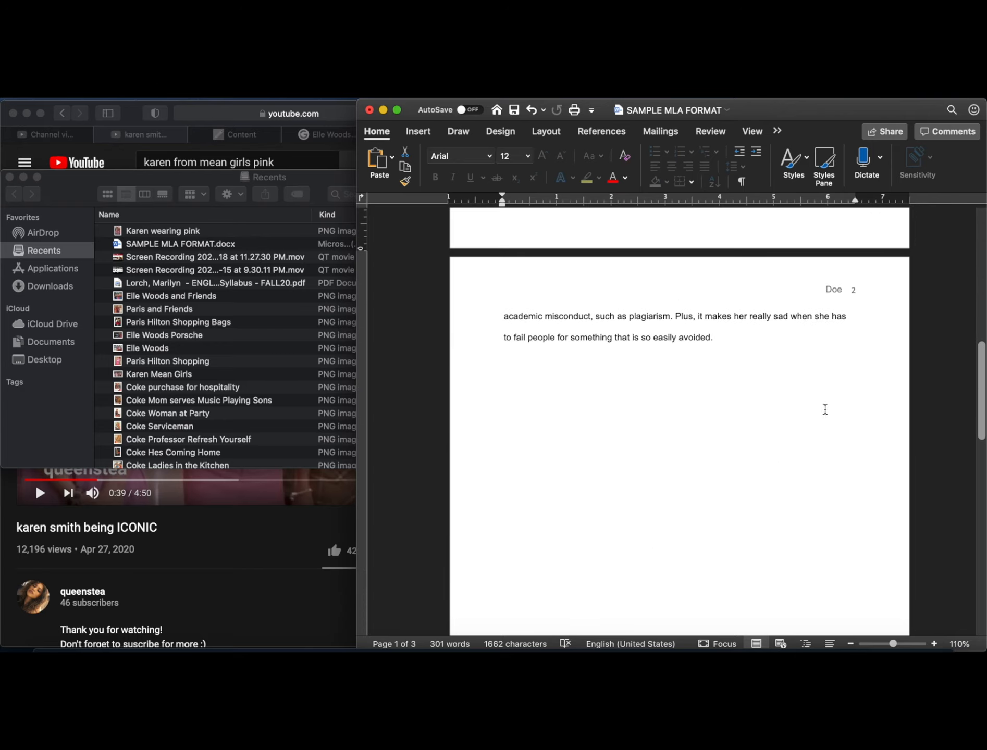
{"action": "scroll", "coordinate": [517, 487], "scroll_direction": "up", "scroll_amount": 10}
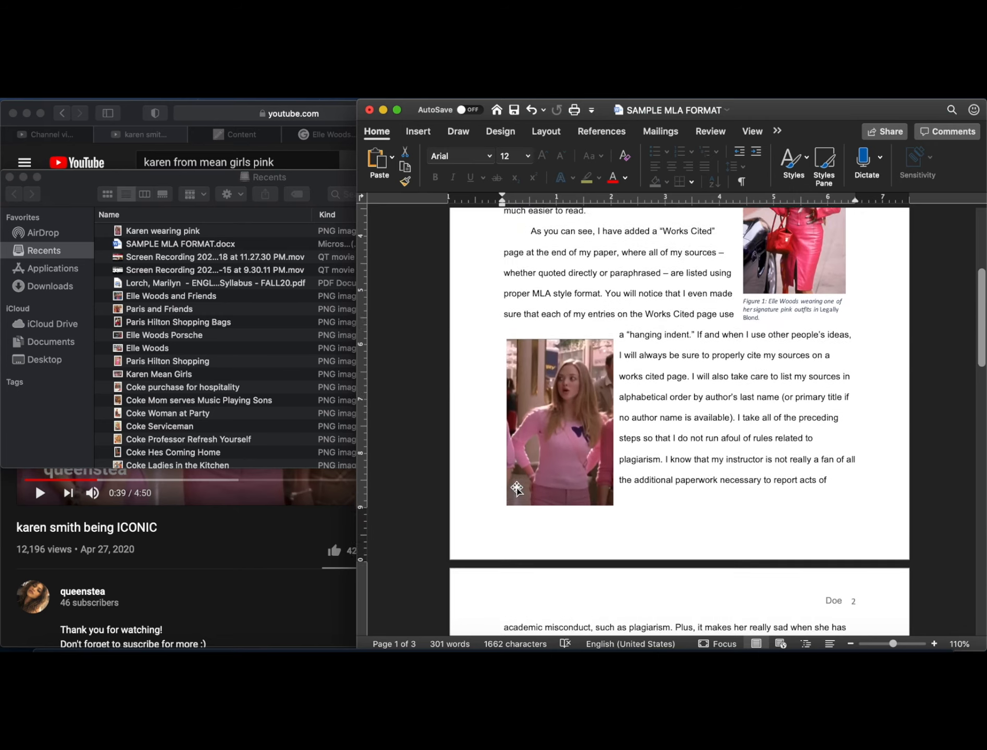
Move the Karen picture up slightly along the left margin, beside the line "sure that each of my entries".
{"action": "left_click", "coordinate": [540, 396]}
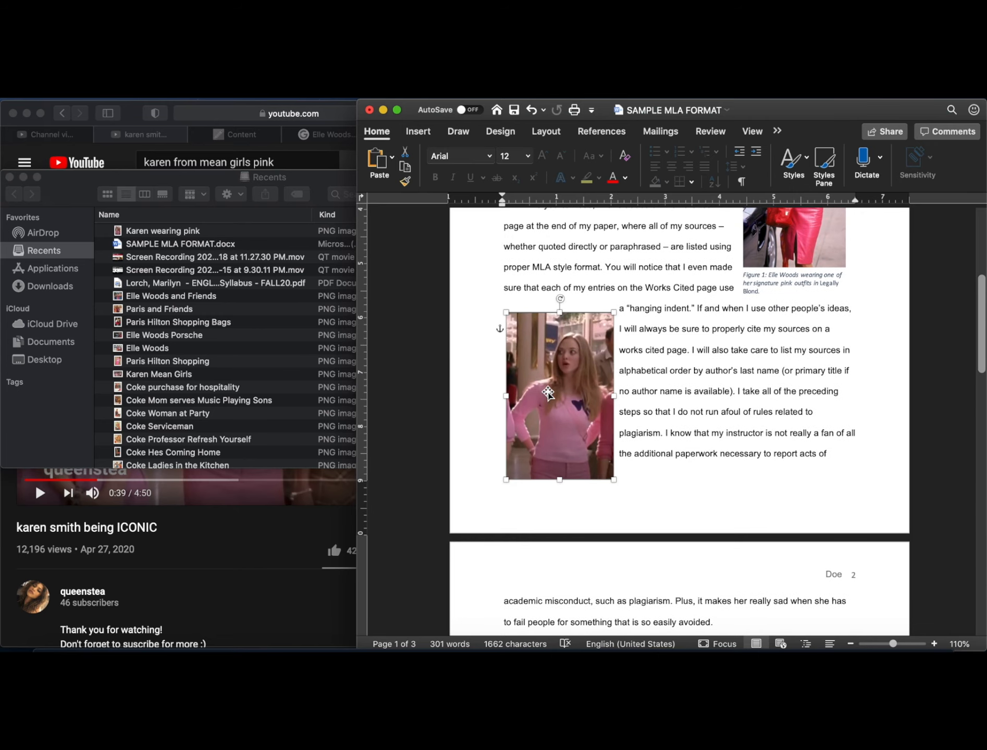
{"action": "left_click_drag", "start_coordinate": [548, 389], "coordinate": [538, 318]}
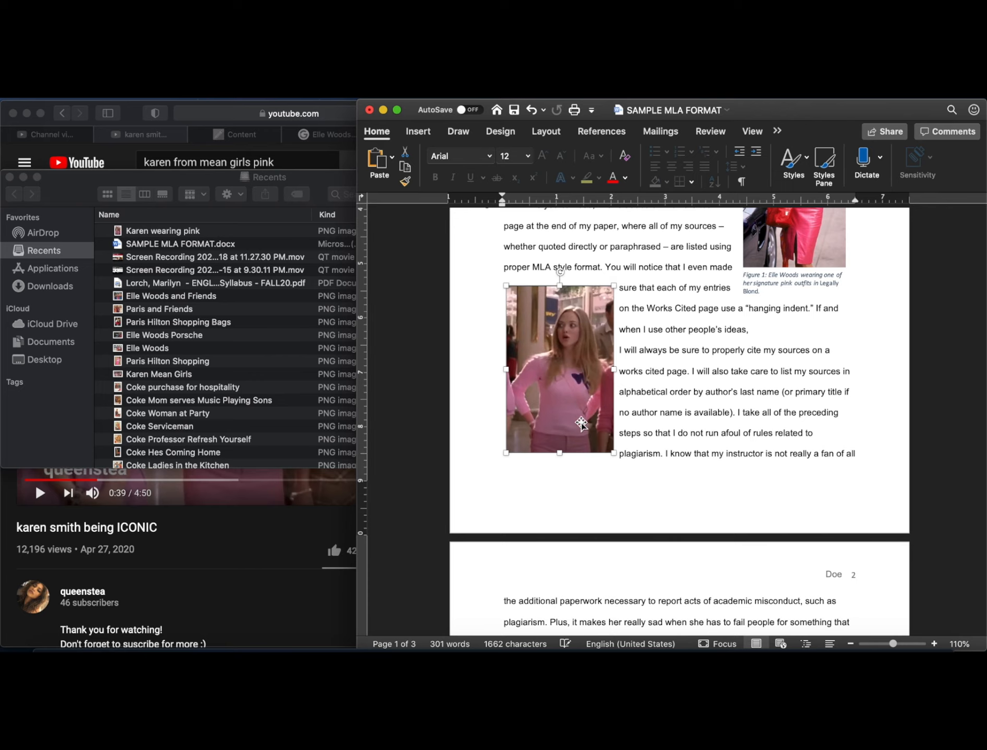
{"action": "left_click", "coordinate": [687, 587]}
{"action": "scroll", "coordinate": [685, 583], "scroll_direction": "down", "scroll_amount": 2}
{"action": "scroll", "coordinate": [684, 583], "scroll_direction": "up", "scroll_amount": 1}
Add the caption "Figure 2: Karen from Mean Girls in her Wednesday pink outfit." below the Karen picture, removing italics from the movie title.
{"action": "left_click", "coordinate": [600, 374]}
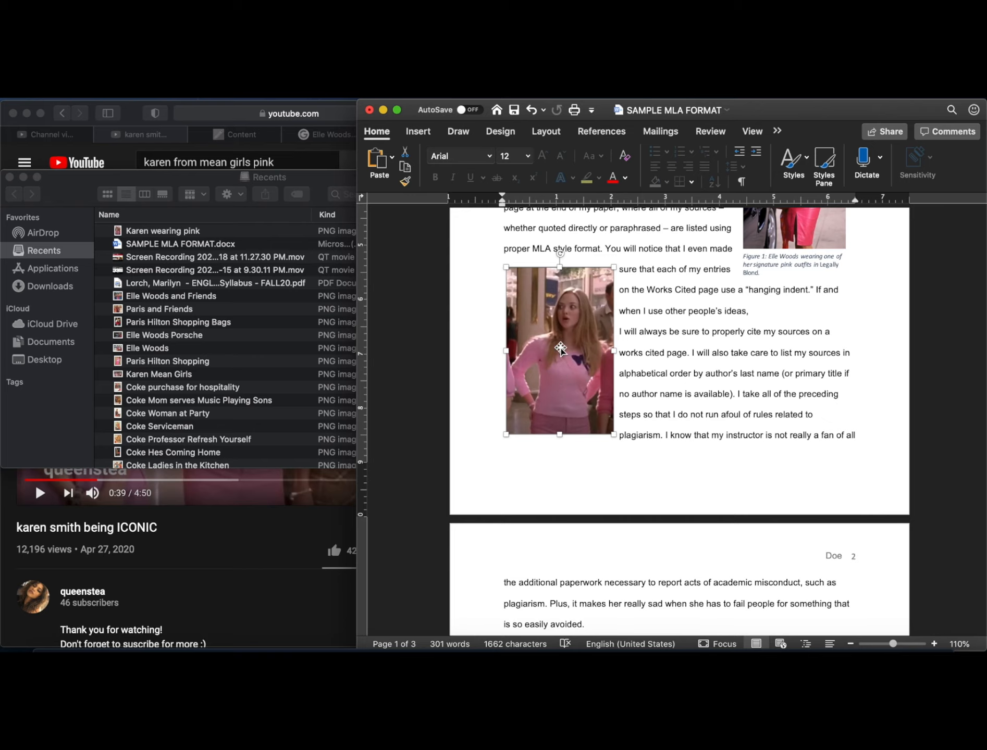
{"action": "right_click", "coordinate": [561, 348]}
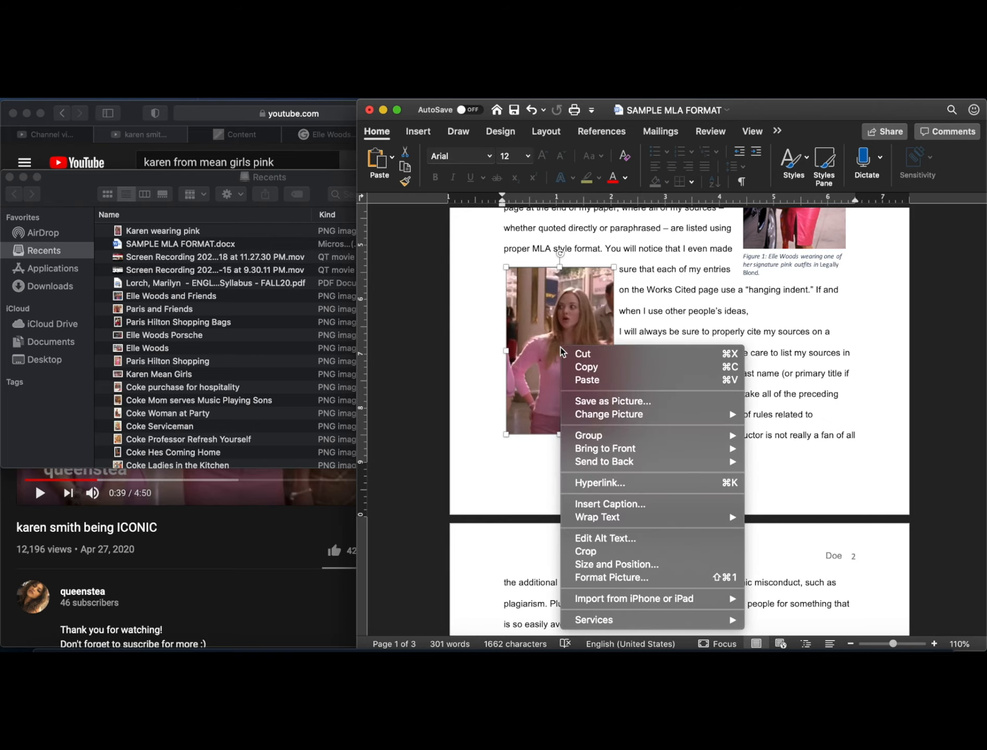
{"action": "left_click", "coordinate": [622, 505]}
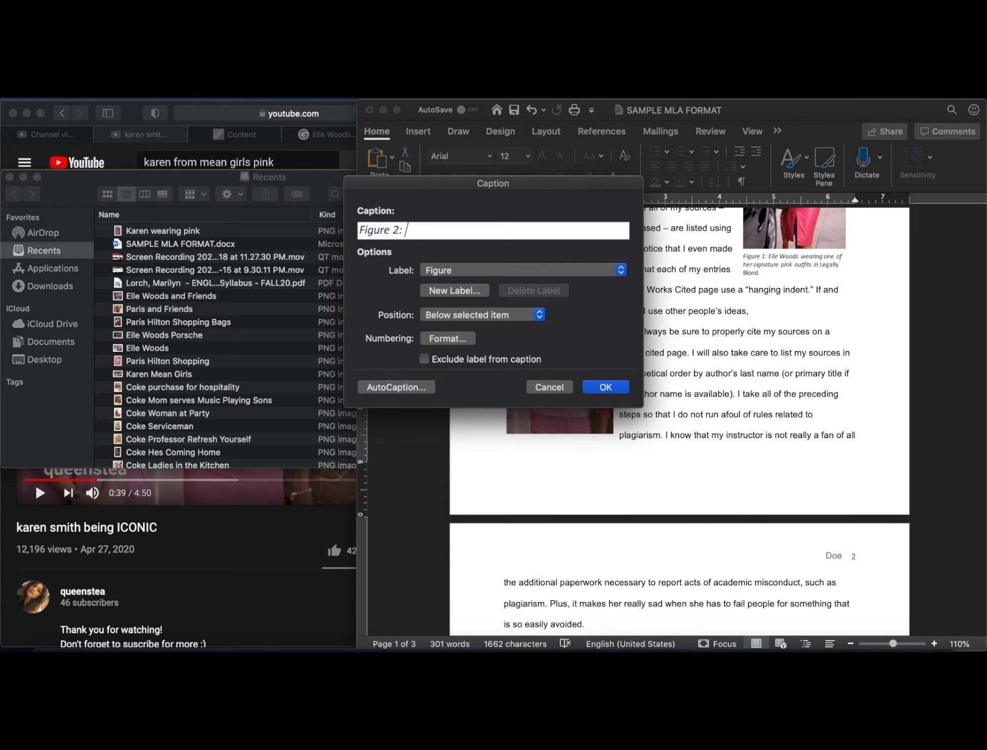
{"action": "type", "text": "Karen from Mean Girls in her"}
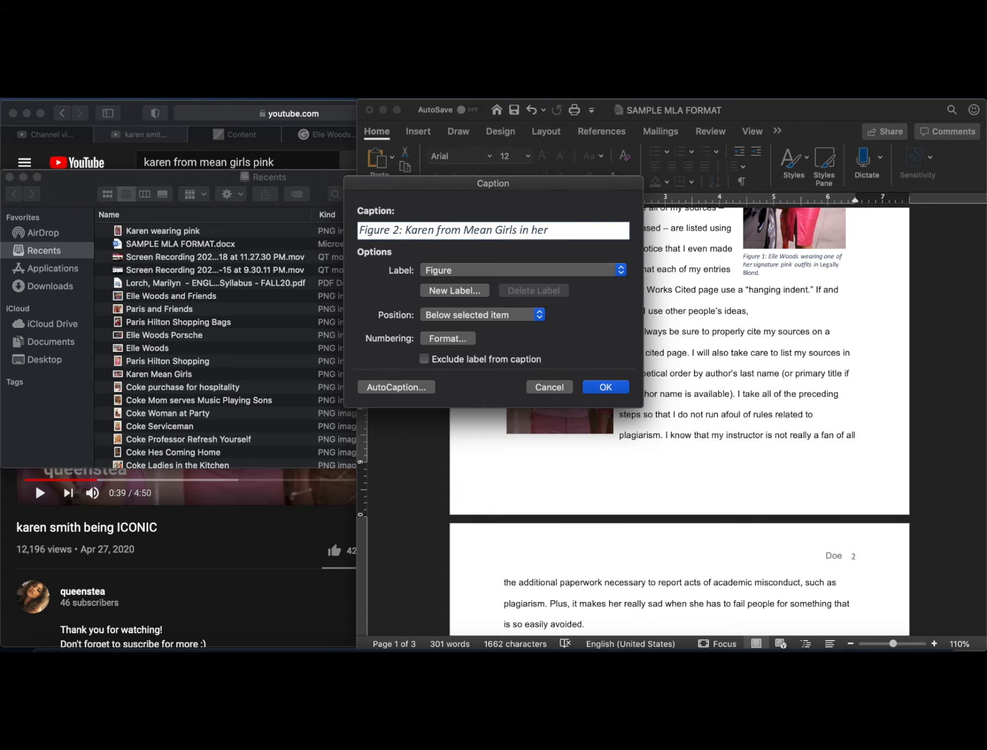
{"action": "type", "text": "nd"}
{"action": "key", "text": "BackSpace"}
{"action": "key", "text": "BackSpace"}
{"action": "type", "text": "dnesday pink outfit"}
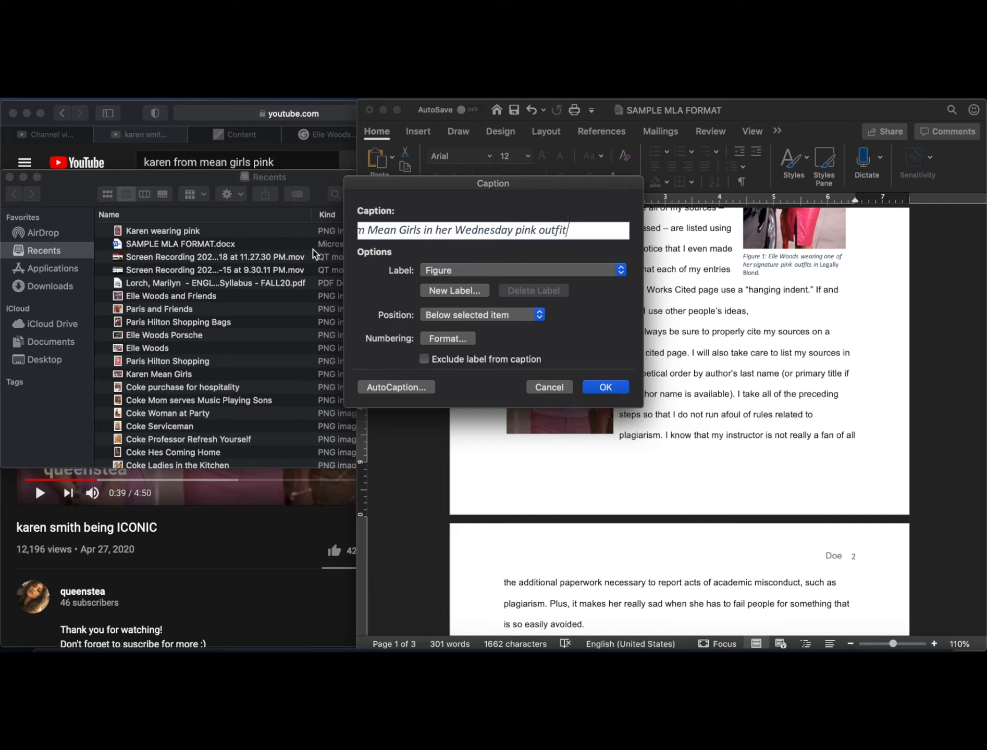
{"action": "type", "text": "."}
{"action": "left_click_drag", "start_coordinate": [419, 232], "coordinate": [374, 234]}
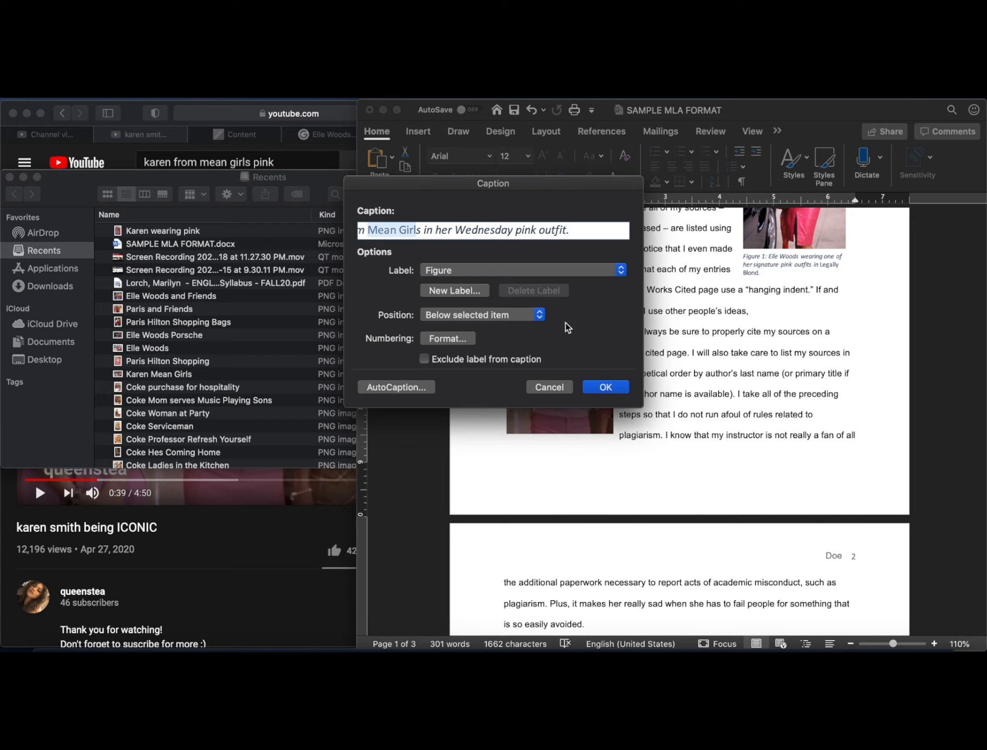
{"action": "left_click", "coordinate": [623, 392]}
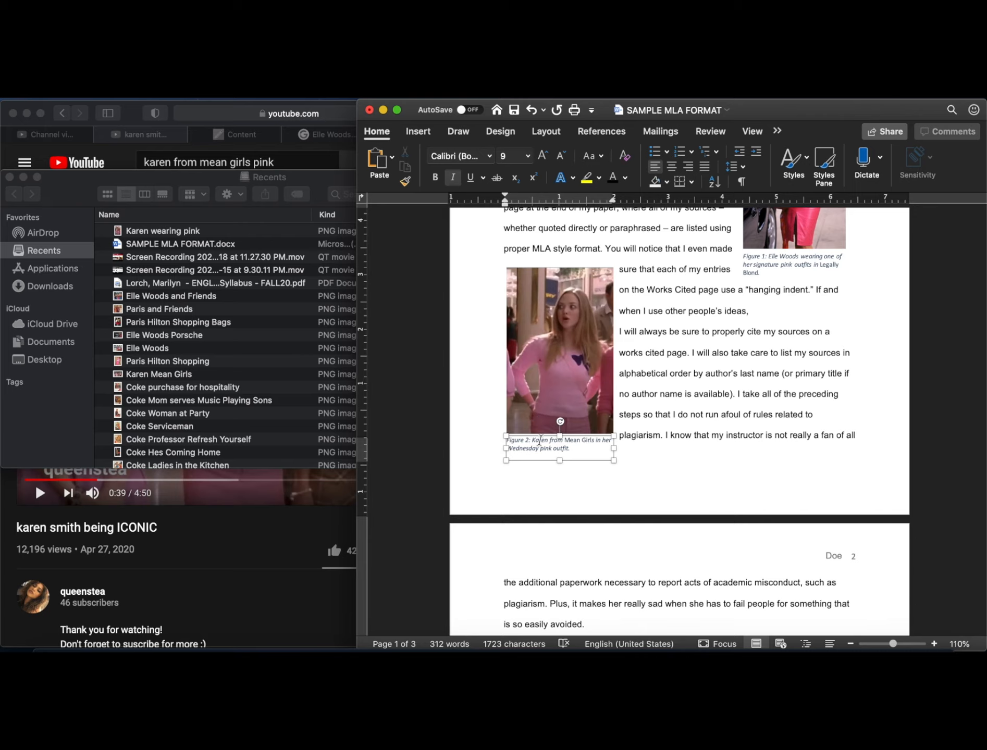
Group the Karen picture with its caption and shift the group to about 1.11" from the left and 6.37" from the top.
{"action": "left_click", "coordinate": [547, 345]}
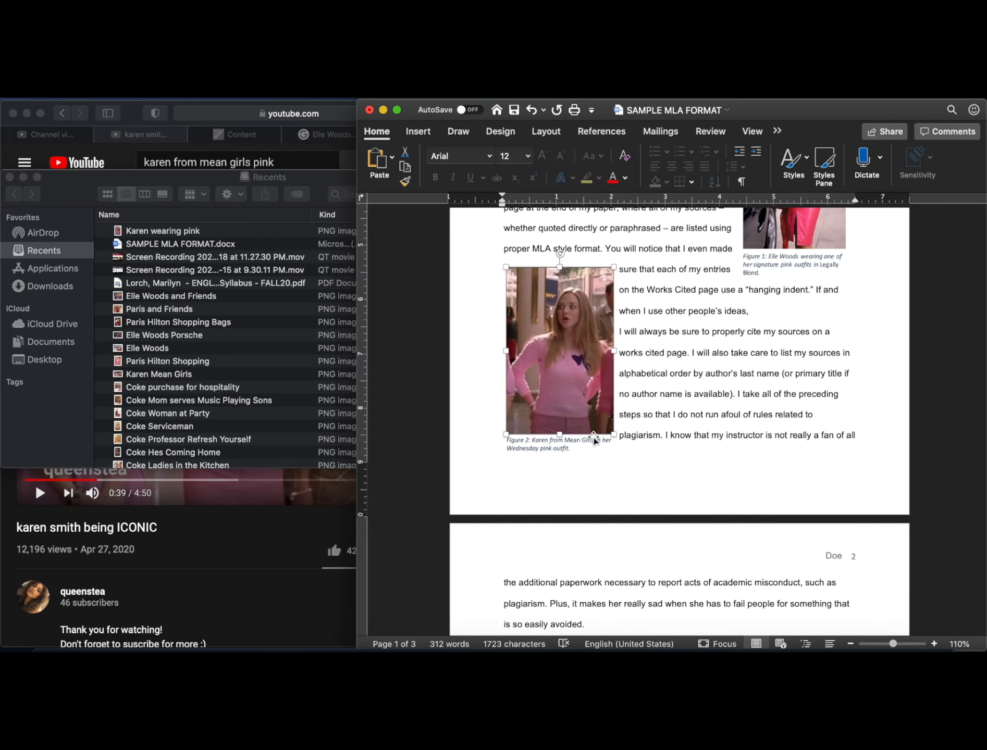
{"action": "left_click", "coordinate": [542, 447]}
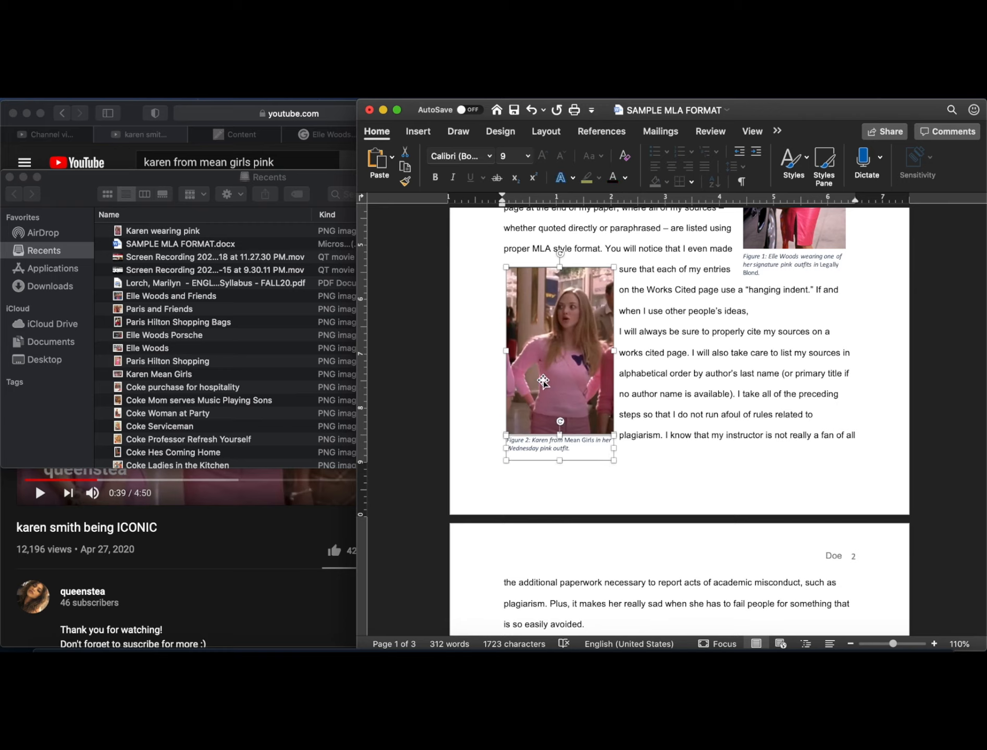
{"action": "right_click", "coordinate": [543, 382]}
{"action": "mouse_move", "coordinate": [607, 542]}
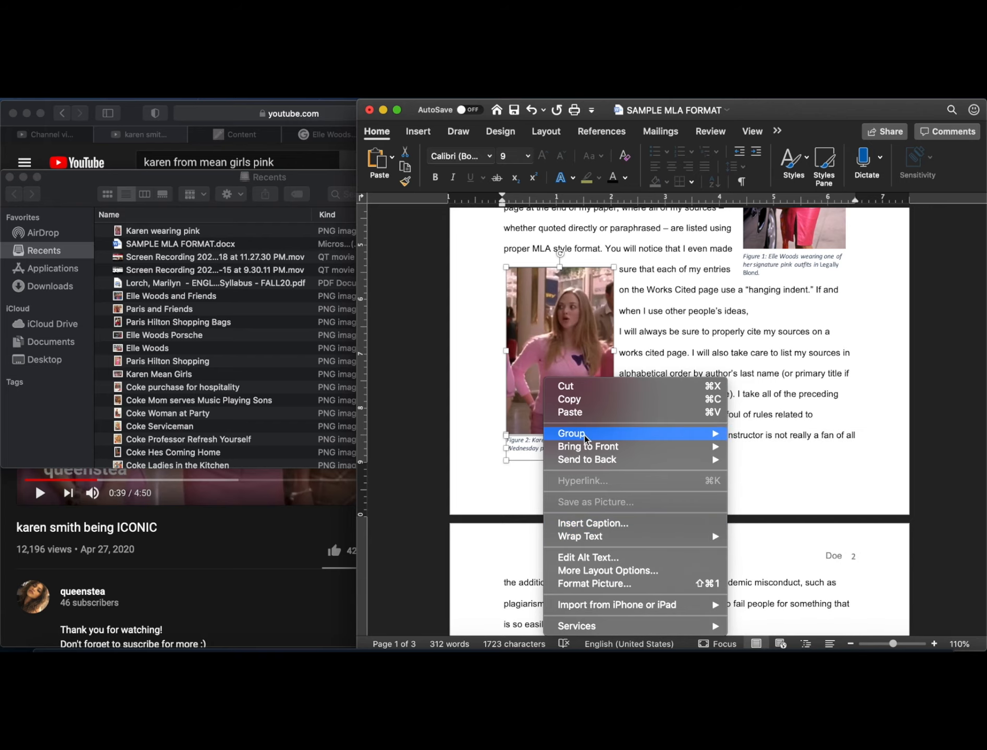
{"action": "mouse_move", "coordinate": [589, 434]}
{"action": "left_click", "coordinate": [746, 437]}
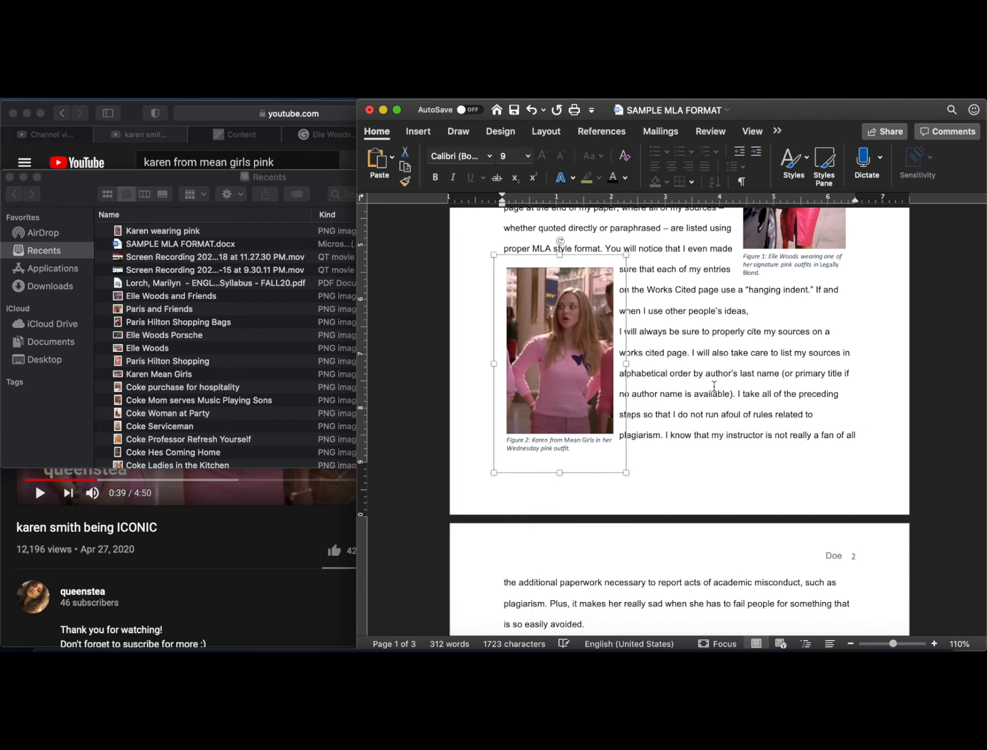
{"action": "left_click_drag", "start_coordinate": [528, 293], "coordinate": [541, 324]}
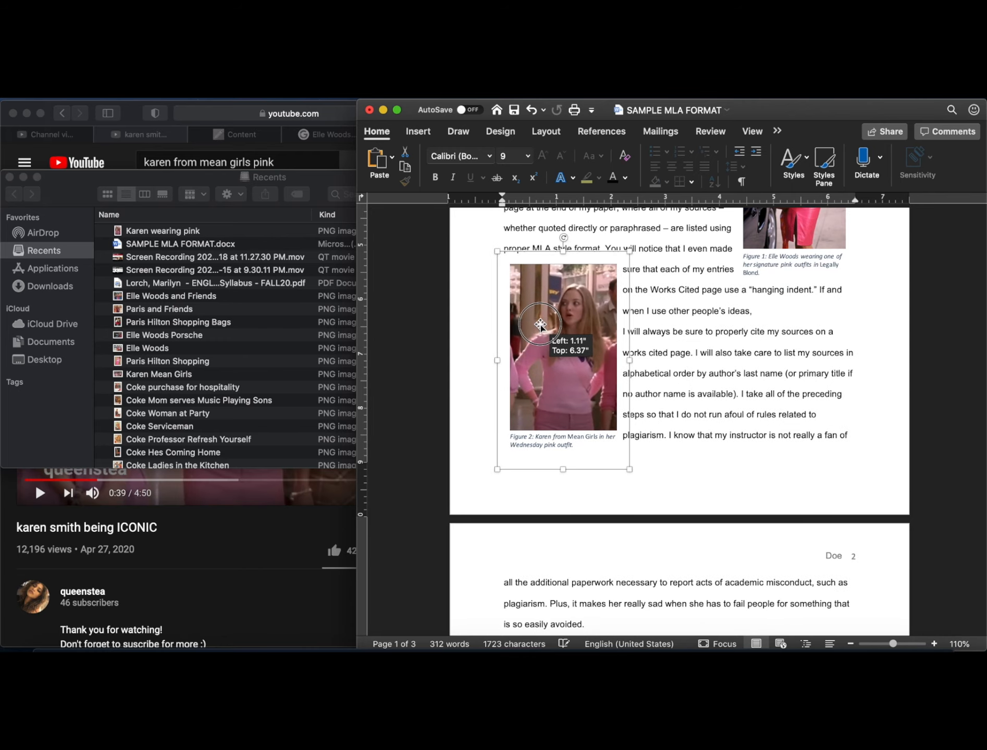
{"action": "left_click", "coordinate": [719, 368]}
Start a Works Cited entry below the Legally Blond one with the italic title "Mean Girls.", ending italics after the period.
{"action": "scroll", "coordinate": [718, 368], "scroll_direction": "down", "scroll_amount": 3}
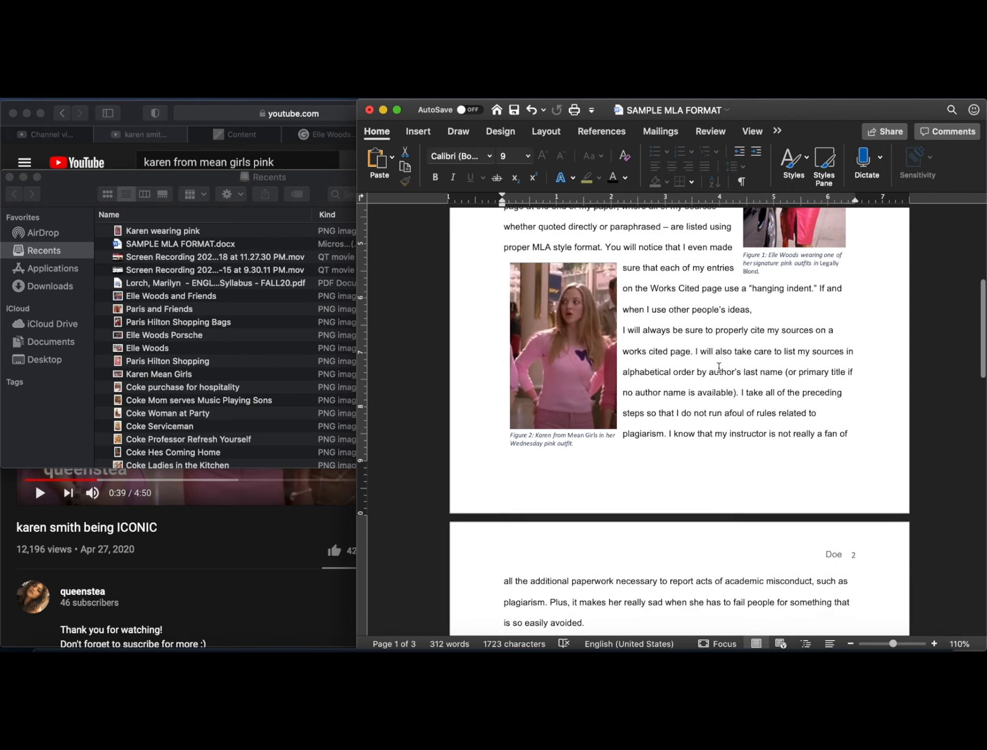
{"action": "scroll", "coordinate": [718, 368], "scroll_direction": "down", "scroll_amount": 15}
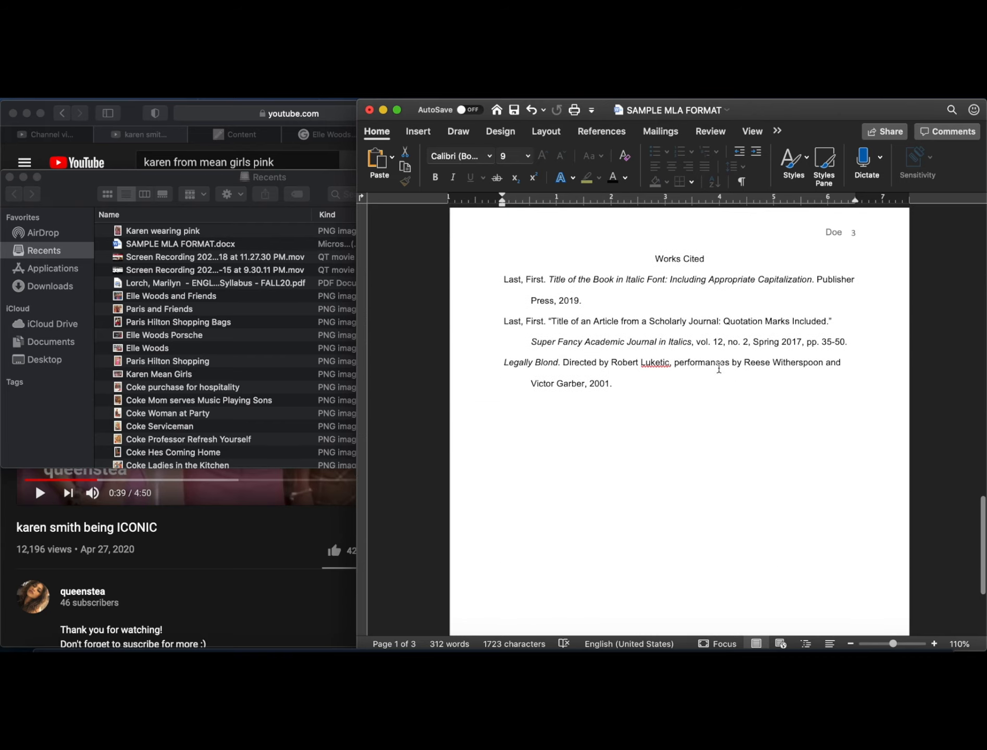
{"action": "left_click", "coordinate": [632, 428]}
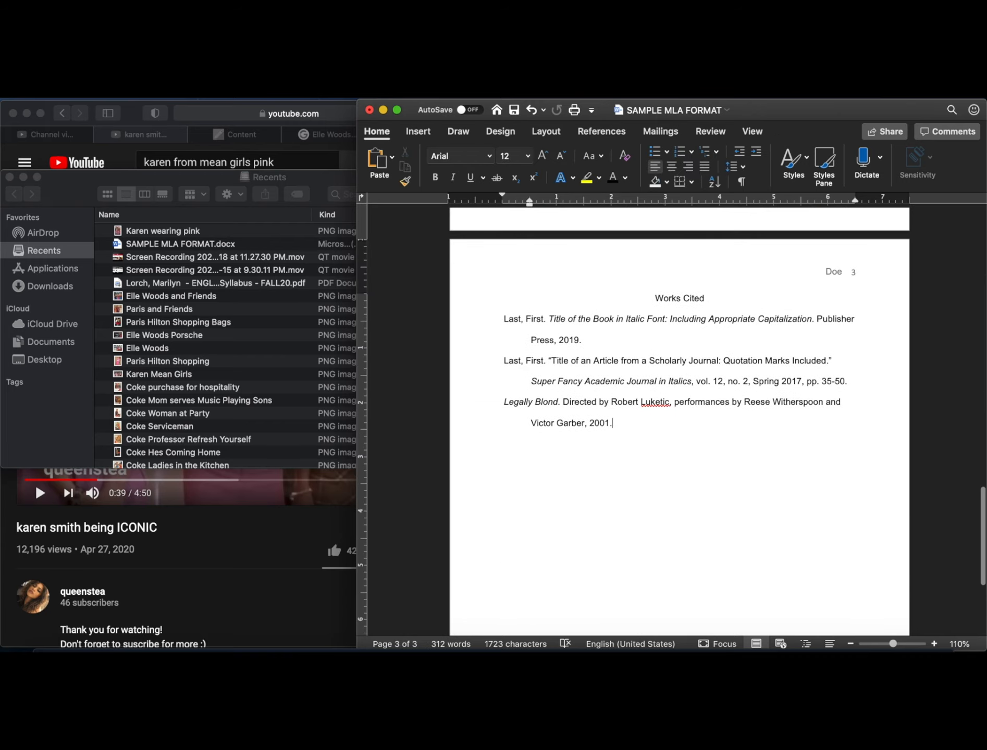
{"action": "type", "text": "Mean"}
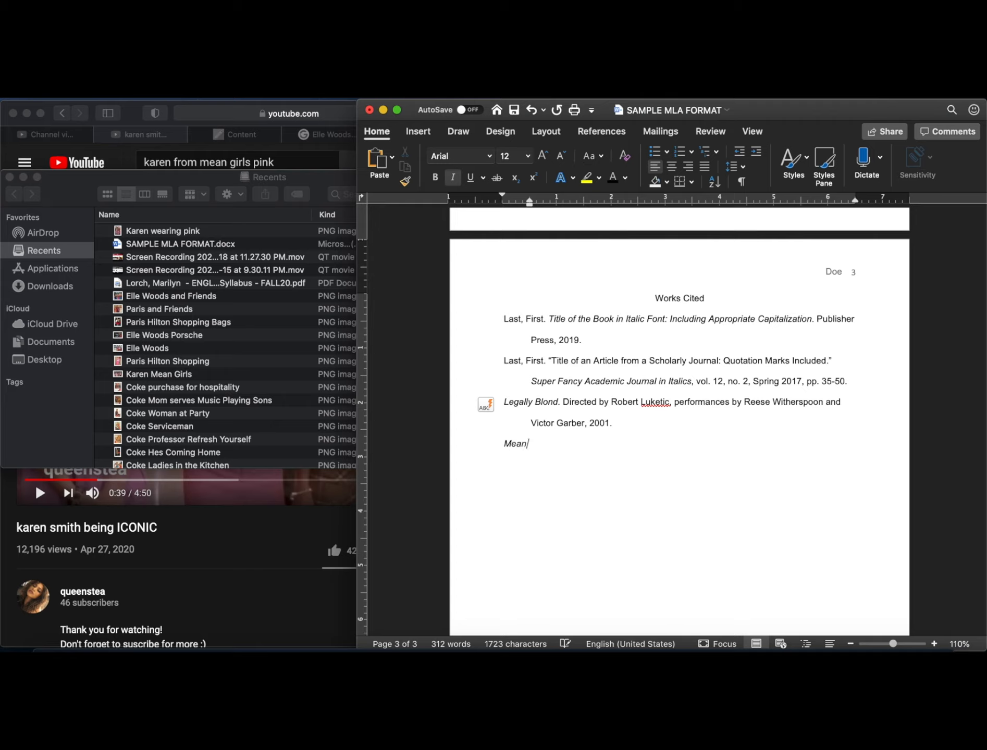
{"action": "type", "text": " Girsl"}
{"action": "key", "text": "BackSpace"}
{"action": "key", "text": "BackSpace"}
{"action": "key", "text": "BackSpace"}
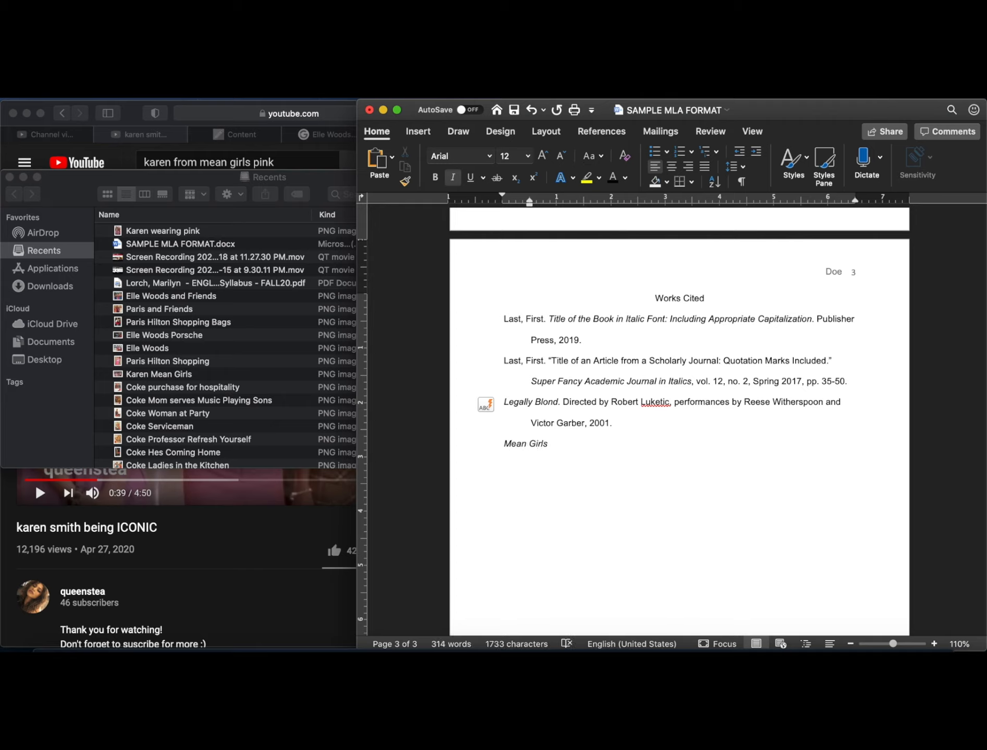
{"action": "type", "text": "rls."}
{"action": "key", "text": "super+i"}
Switch to Safari, search IMDb for "mean girls", and open the 2004 film's page to check its director and stars.
{"action": "left_click", "coordinate": [134, 117]}
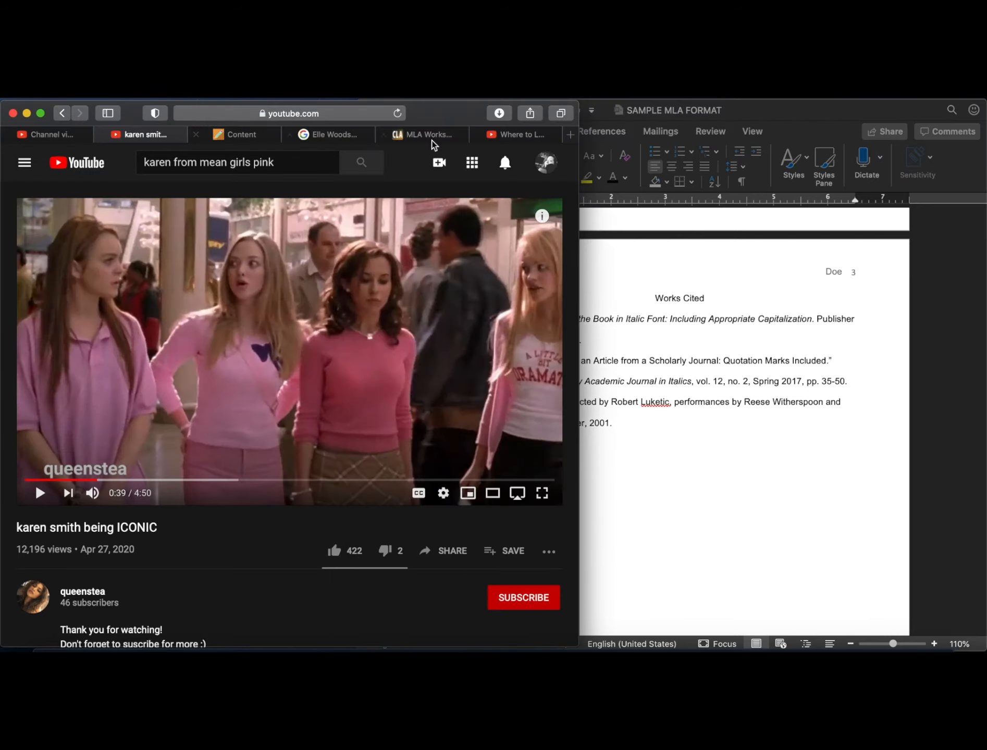
{"action": "left_click", "coordinate": [326, 113]}
{"action": "type", "text": "imdb"}
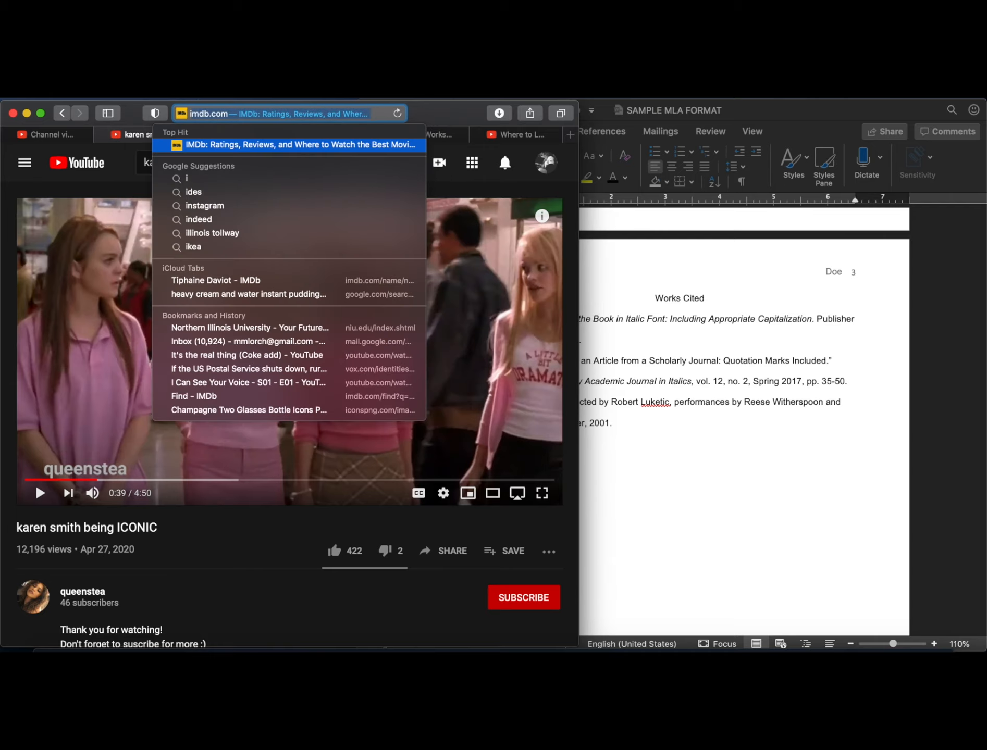
{"action": "key", "text": "Return"}
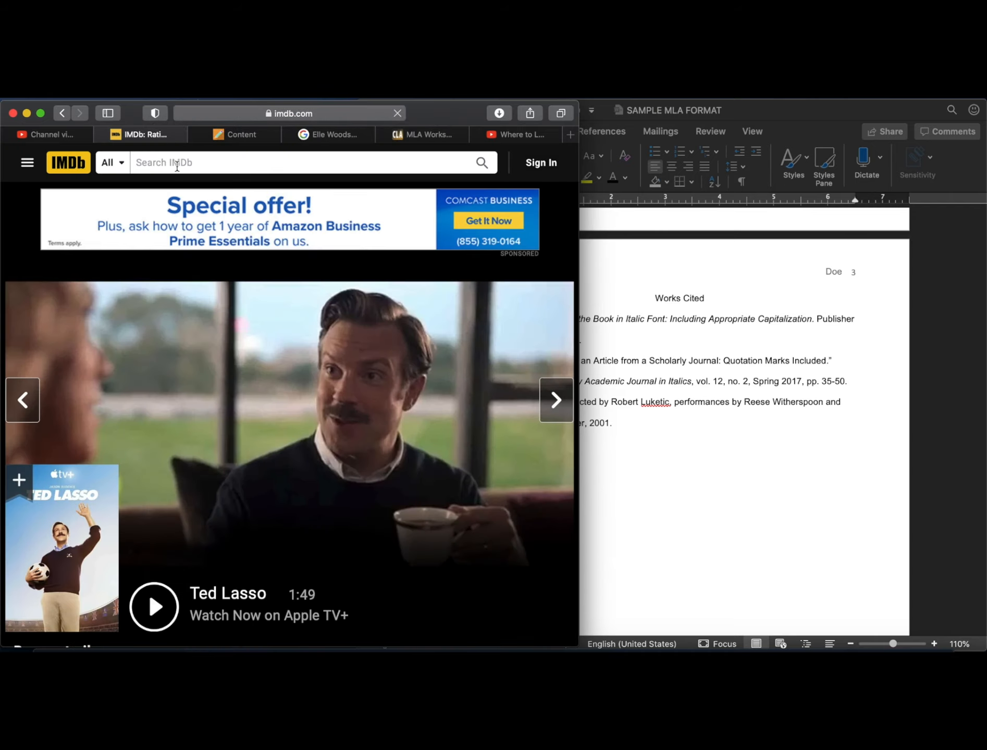
{"action": "left_click", "coordinate": [163, 164]}
{"action": "type", "text": "mean girls"}
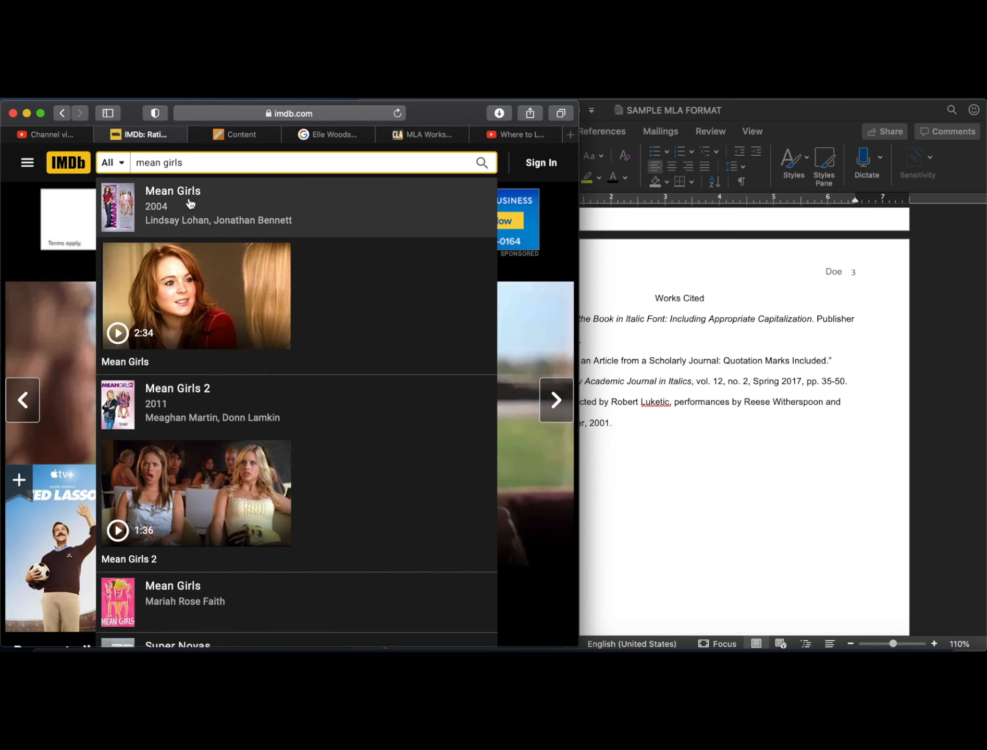
{"action": "left_click", "coordinate": [319, 206]}
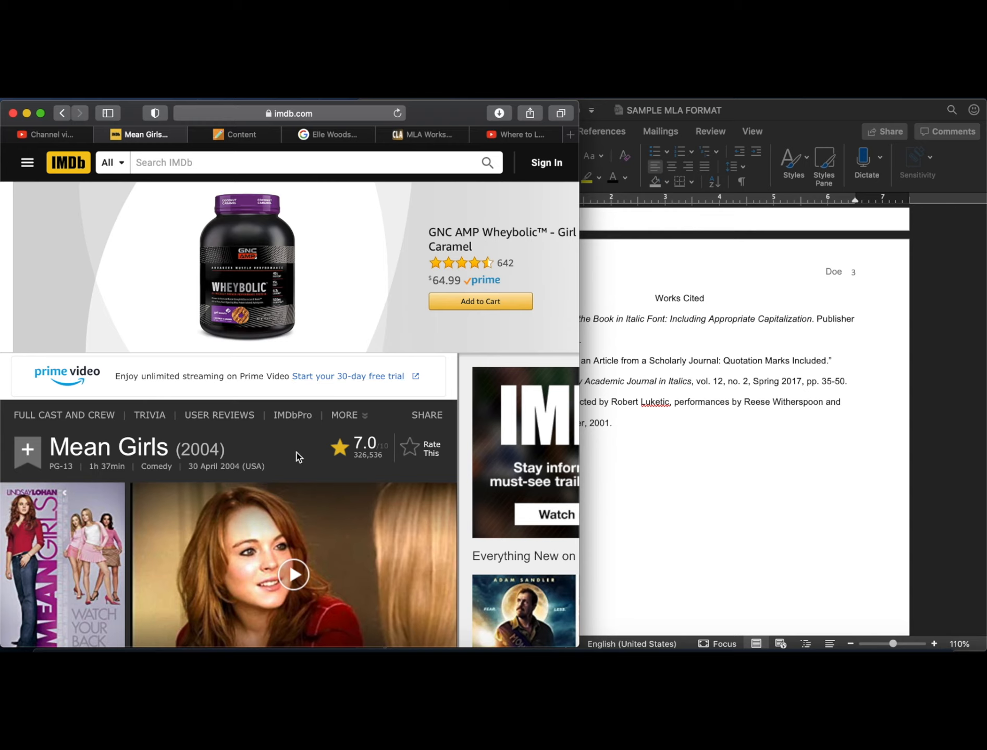
{"action": "scroll", "coordinate": [378, 520], "scroll_direction": "down", "scroll_amount": 5}
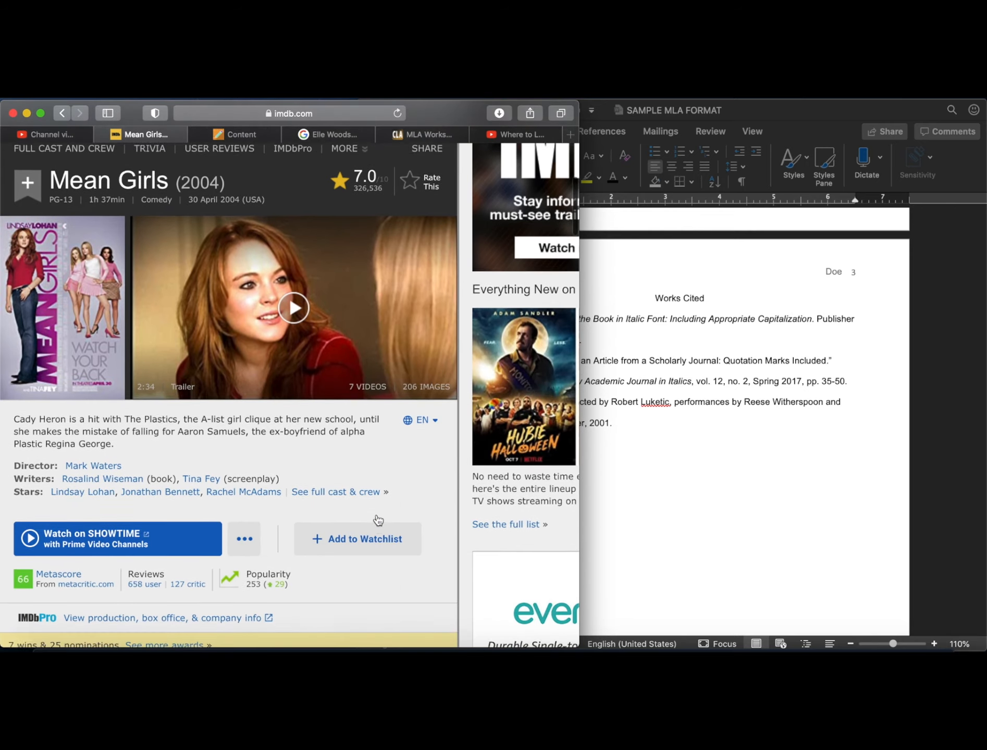
{"action": "scroll", "coordinate": [378, 520], "scroll_direction": "down", "scroll_amount": 1}
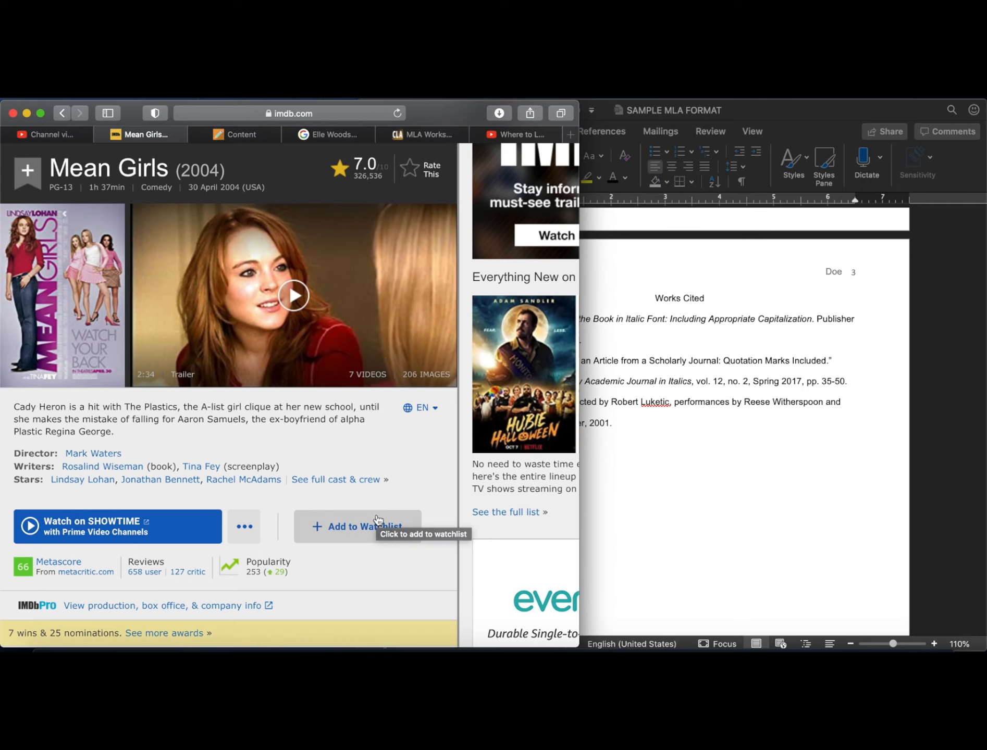
{"action": "scroll", "coordinate": [213, 467], "scroll_direction": "down", "scroll_amount": 2}
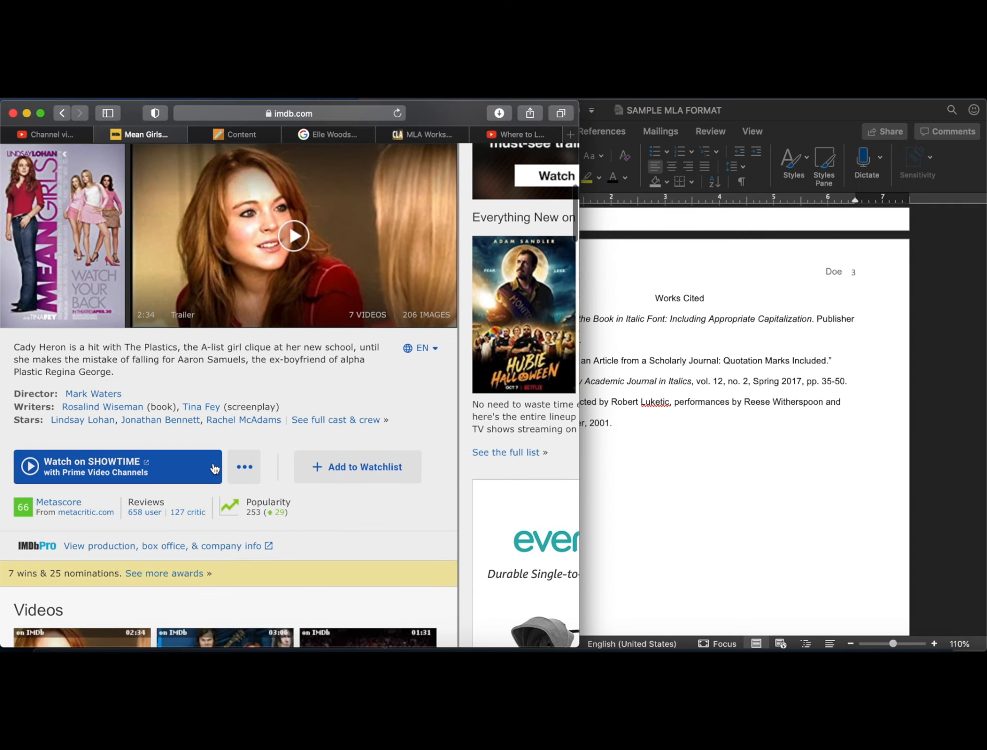
Back in Word, continue the Mean Girls entry with "Directed by Mark Waters, performances by Lindsay Lohan and Amanda Siefried,".
{"action": "left_click", "coordinate": [755, 458]}
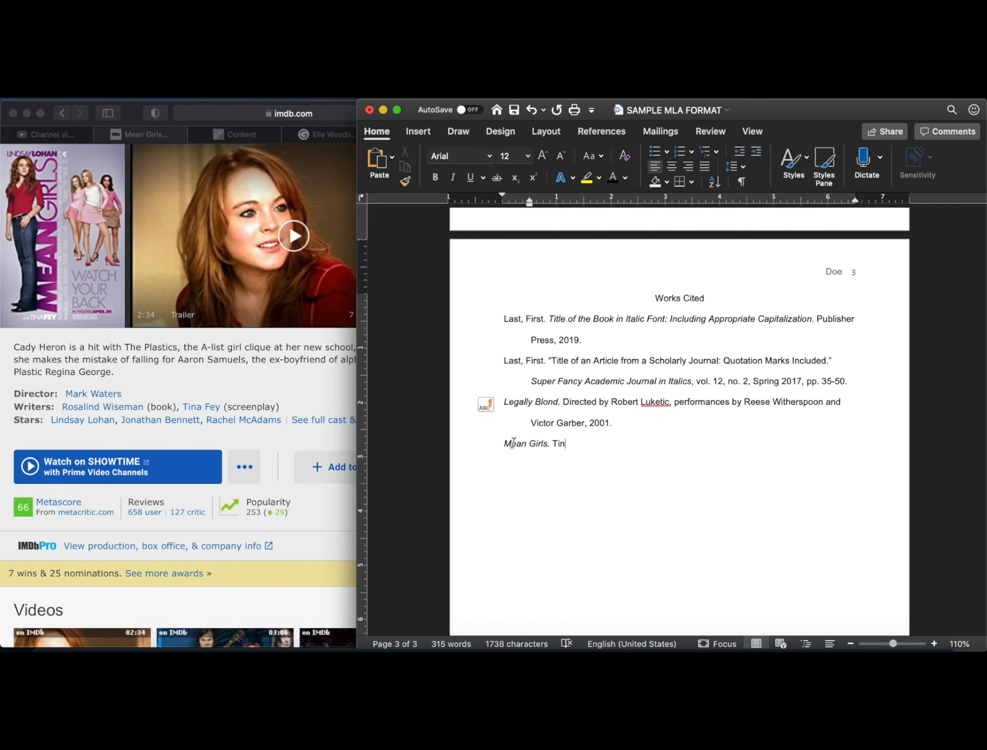
{"action": "key", "text": "BackSpace"}
{"action": "type", "text": "Directed by Ma"}
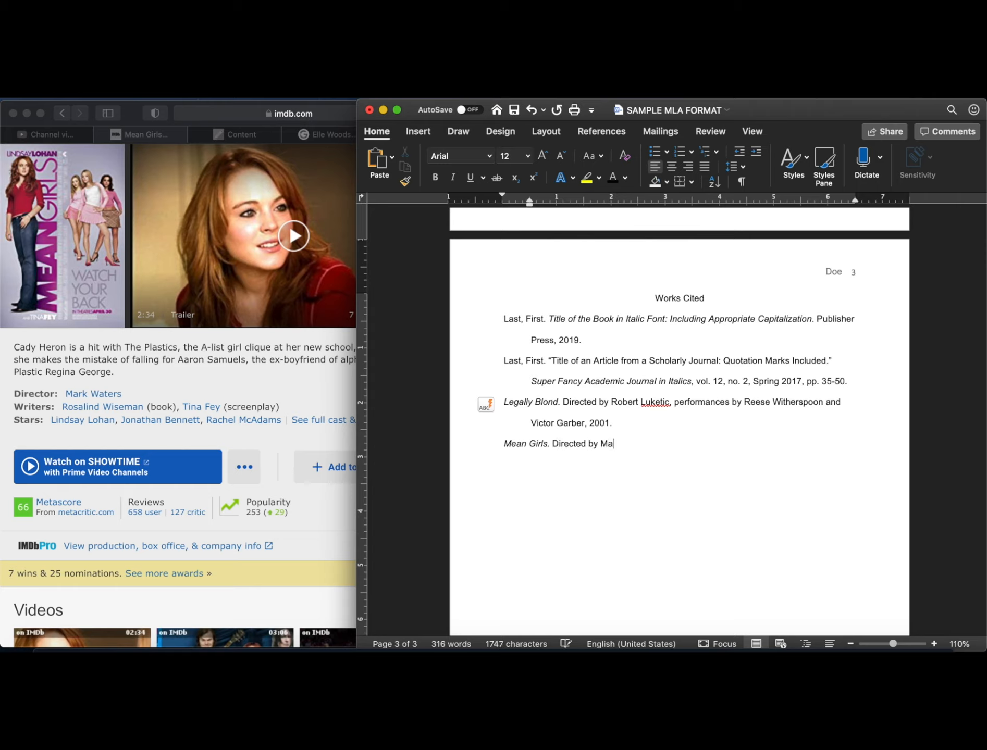
{"action": "type", "text": "rk Waters, performa"}
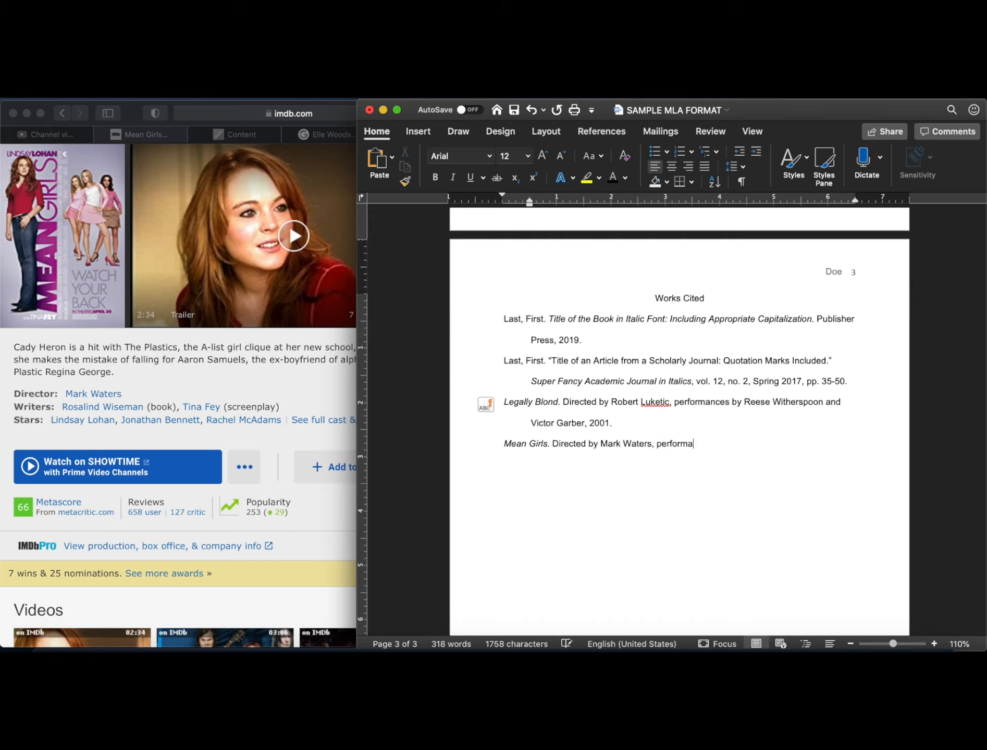
{"action": "type", "text": "nces by "}
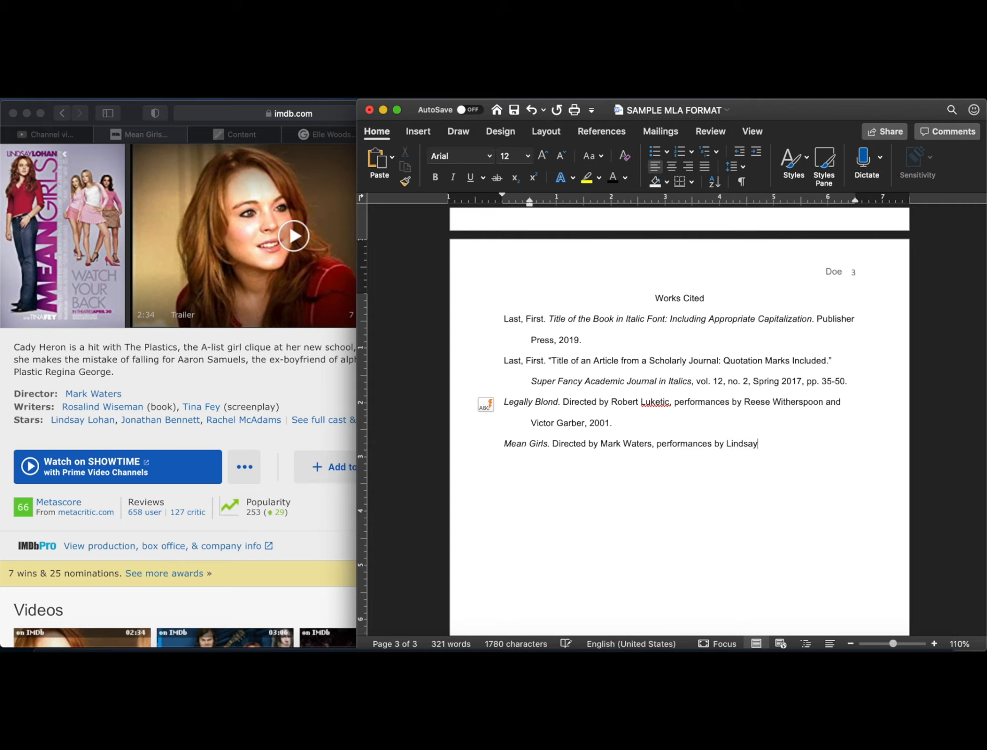
{"action": "type", "text": "Lindsay Lohan and Amanda"}
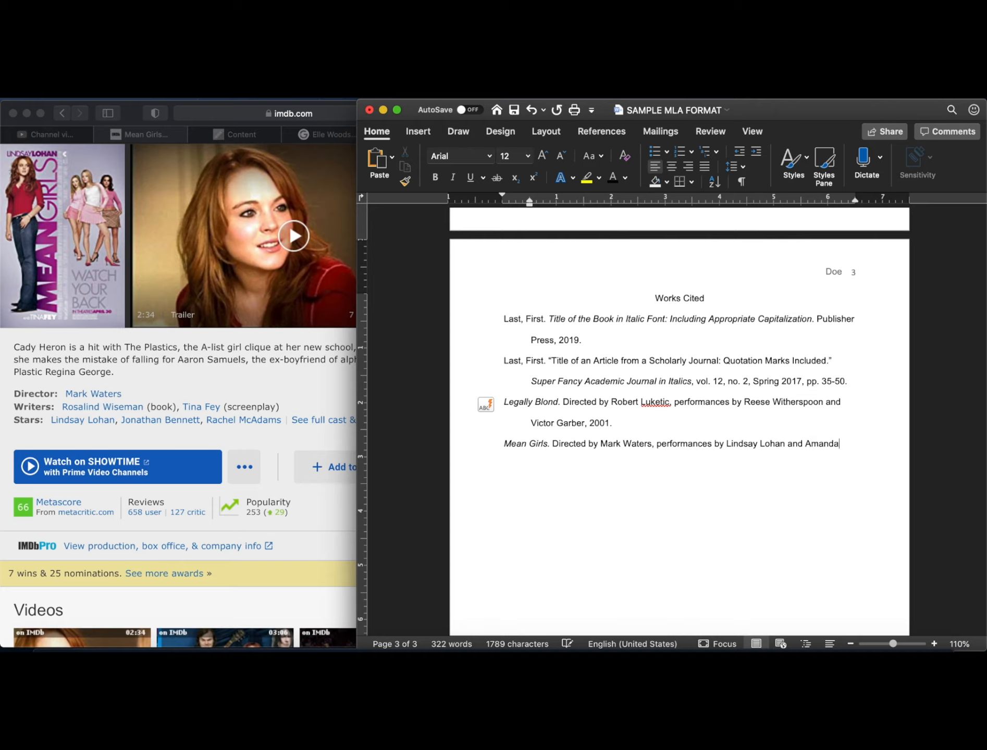
{"action": "type", "text": " Sie"}
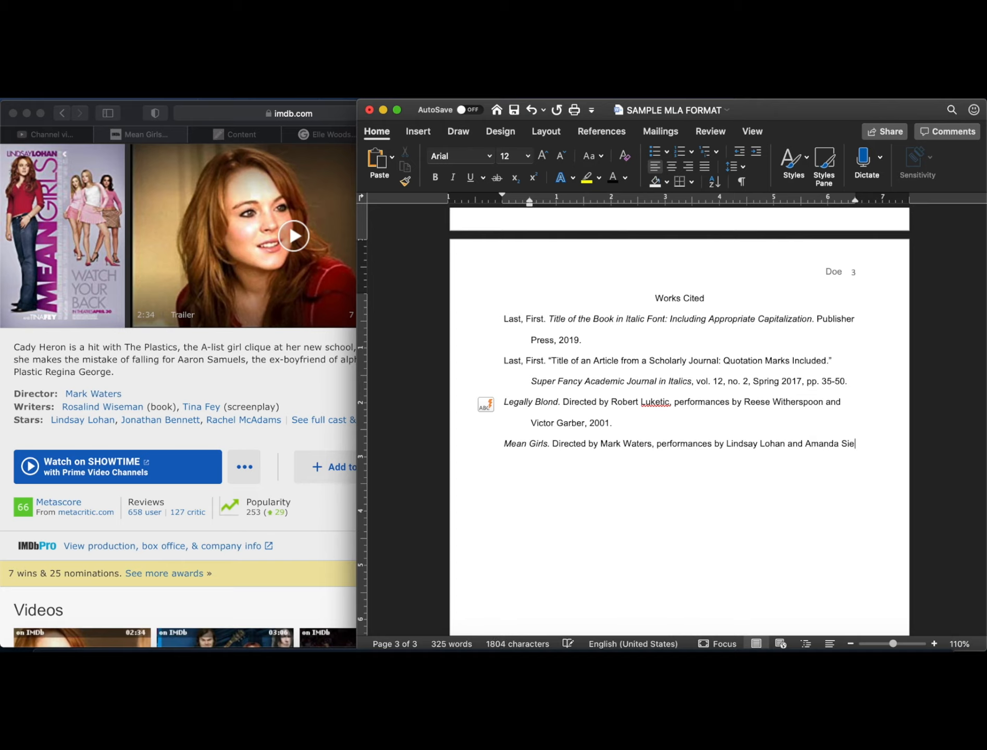
{"action": "type", "text": "fr"}
{"action": "key", "text": "BackSpace"}
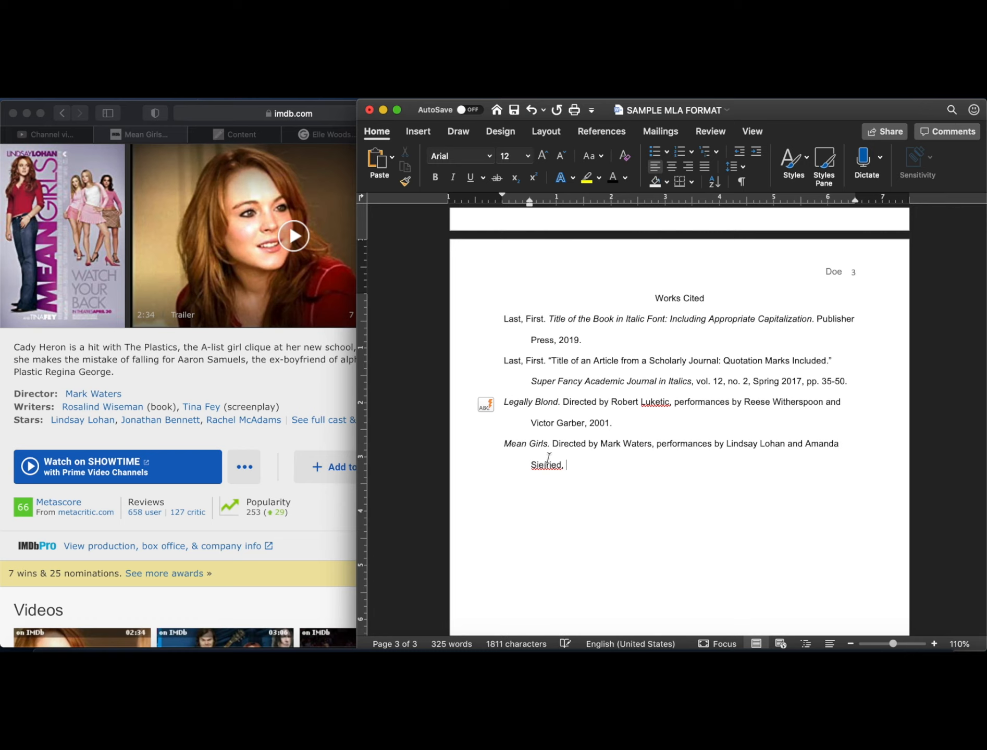
Check the film's release year on the IMDb page and complete the Mean Girls entry with "2004.".
{"action": "left_click", "coordinate": [224, 392]}
{"action": "scroll", "coordinate": [227, 388], "scroll_direction": "up", "scroll_amount": 5}
{"action": "scroll", "coordinate": [226, 390], "scroll_direction": "down", "scroll_amount": 1}
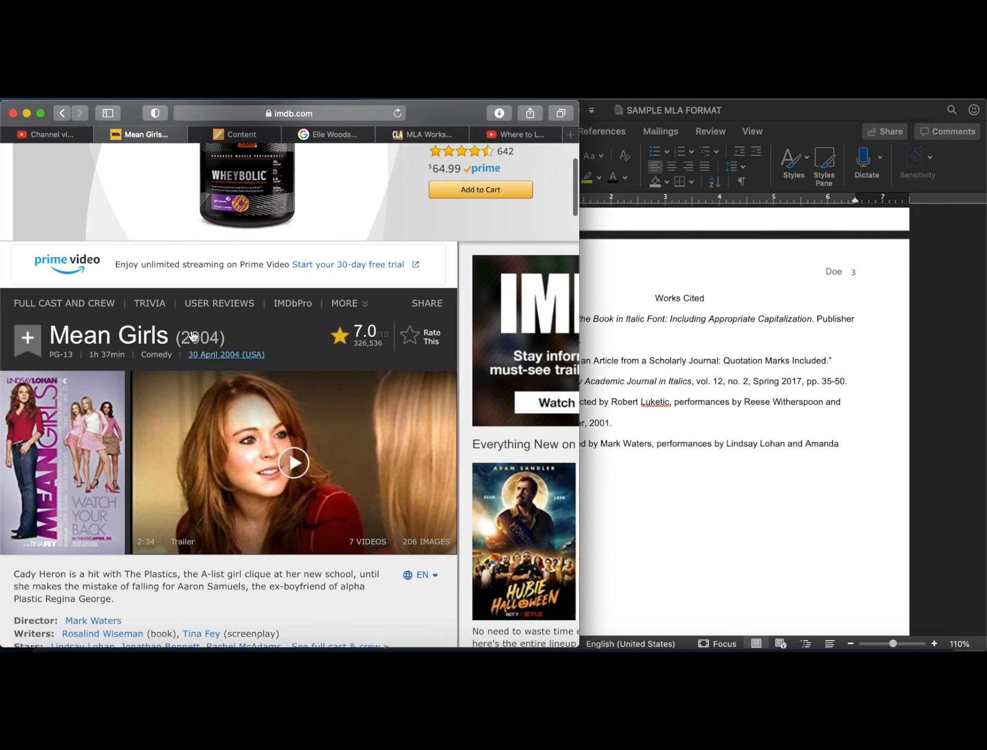
{"action": "left_click", "coordinate": [633, 484]}
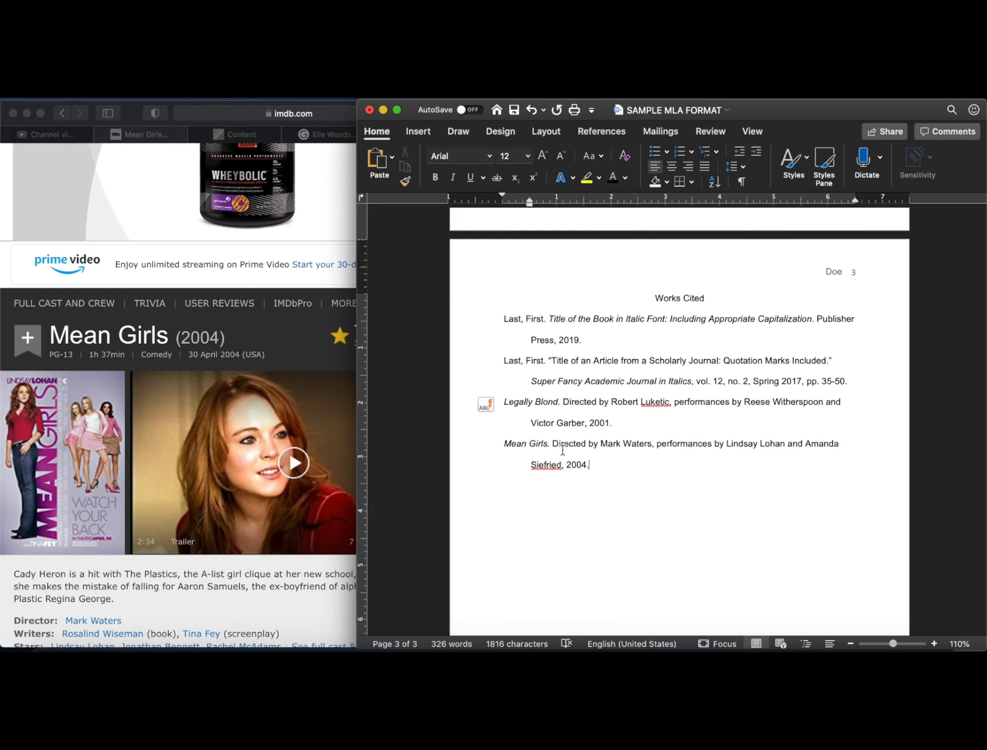
{"action": "scroll", "coordinate": [563, 463], "scroll_direction": "up", "scroll_amount": 1}
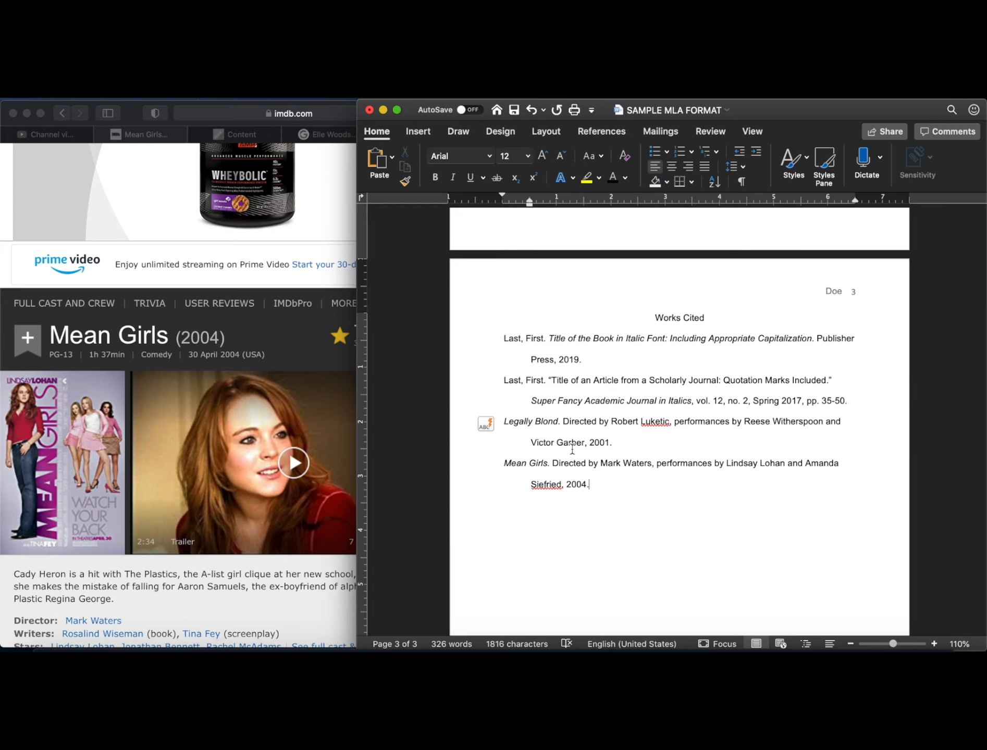
Switch to Safari, open Google and search for "paris hilton 2000s pink".
{"action": "left_click", "coordinate": [132, 114]}
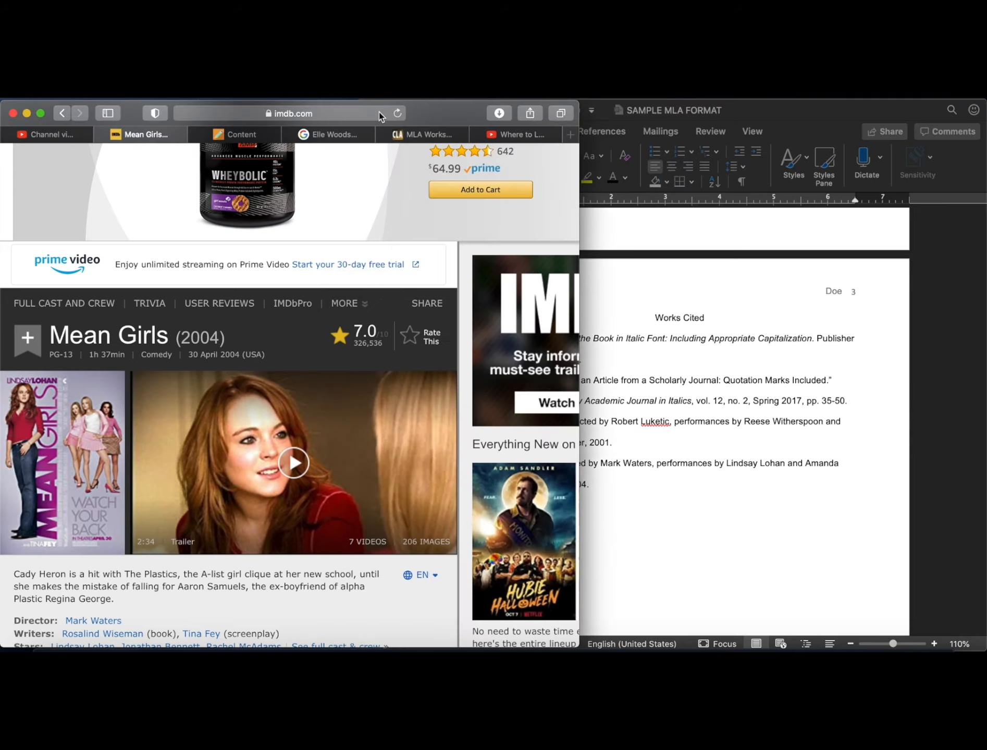
{"action": "left_click", "coordinate": [325, 119]}
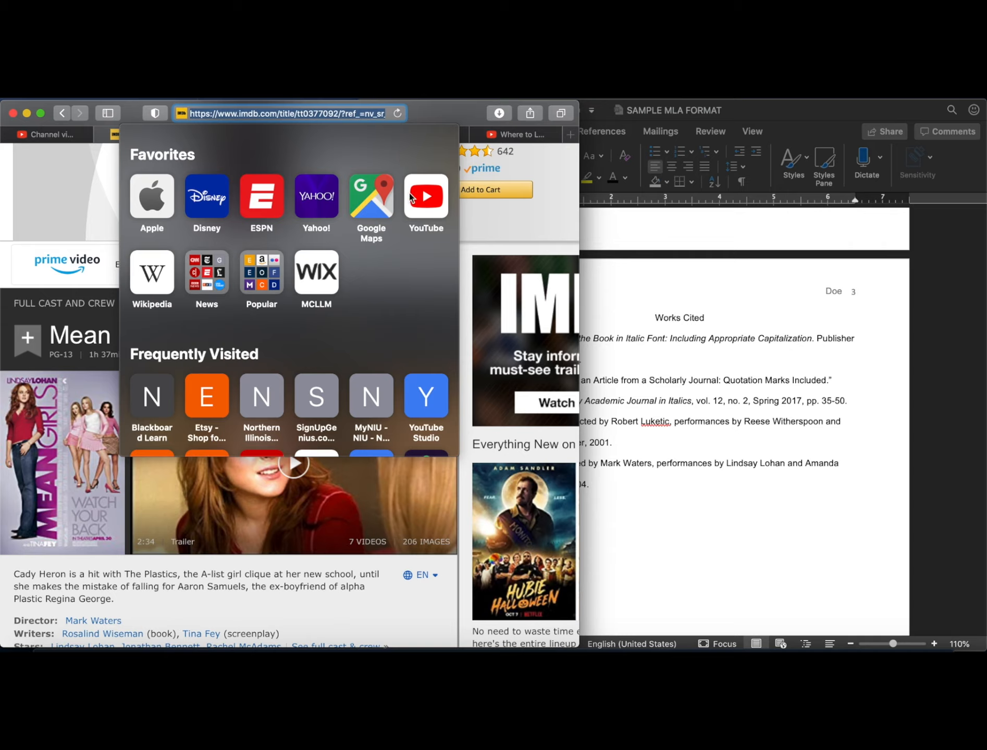
{"action": "type", "text": "goo"}
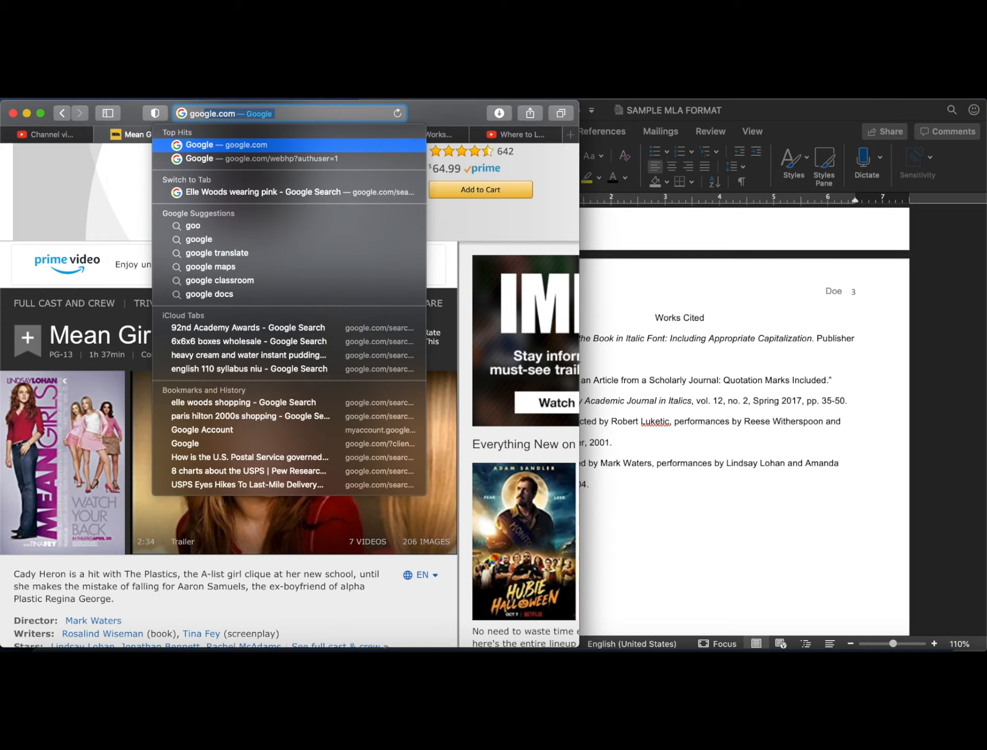
{"action": "key", "text": "Return"}
{"action": "type", "text": "pari"}
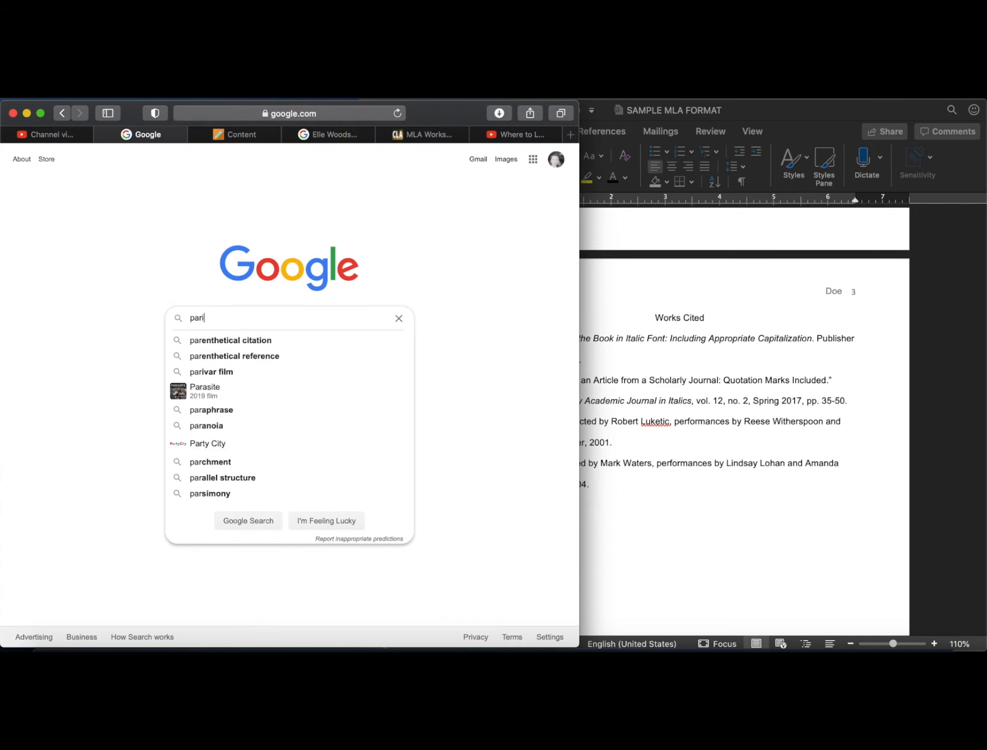
{"action": "type", "text": "s hilton "}
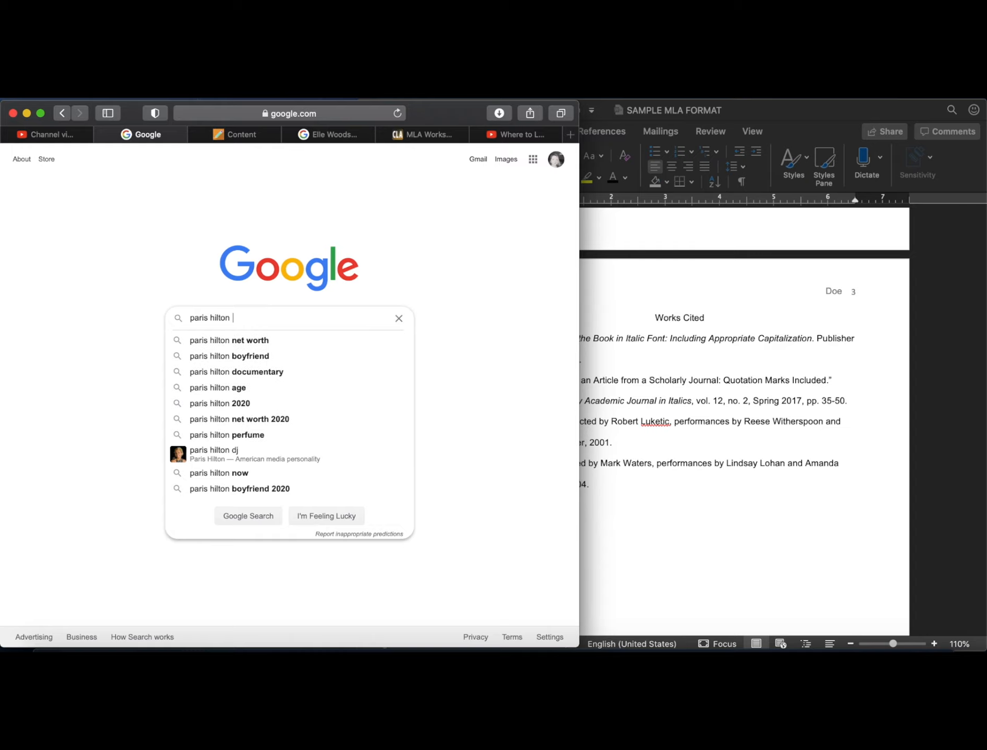
{"action": "type", "text": "2000s"}
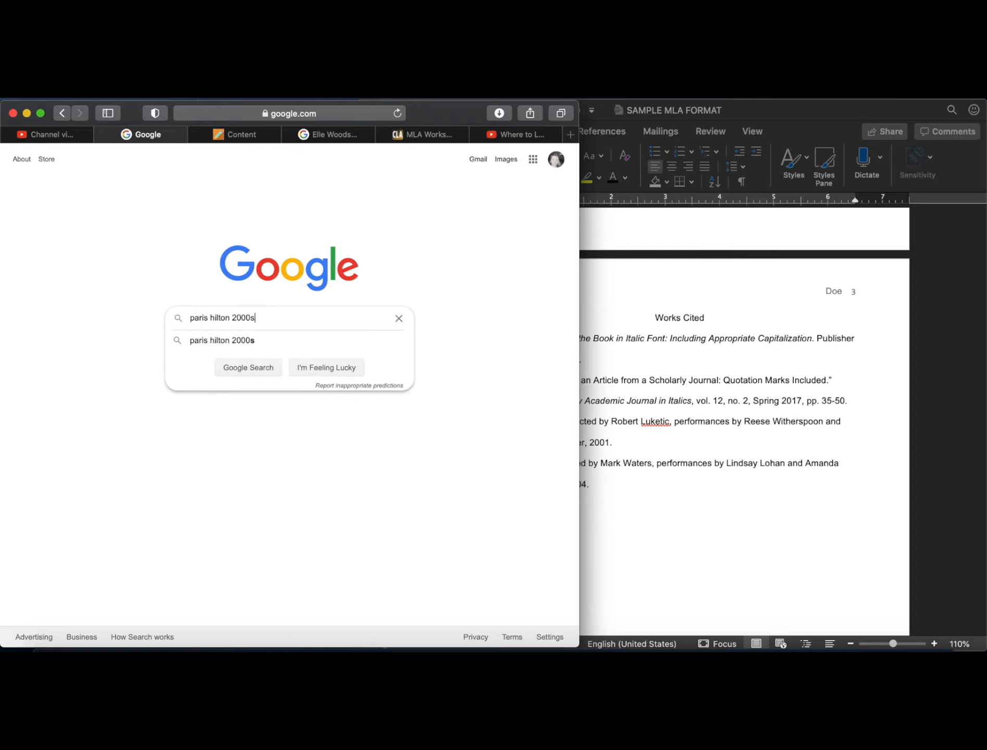
{"action": "type", "text": " pink"}
{"action": "key", "text": "Return"}
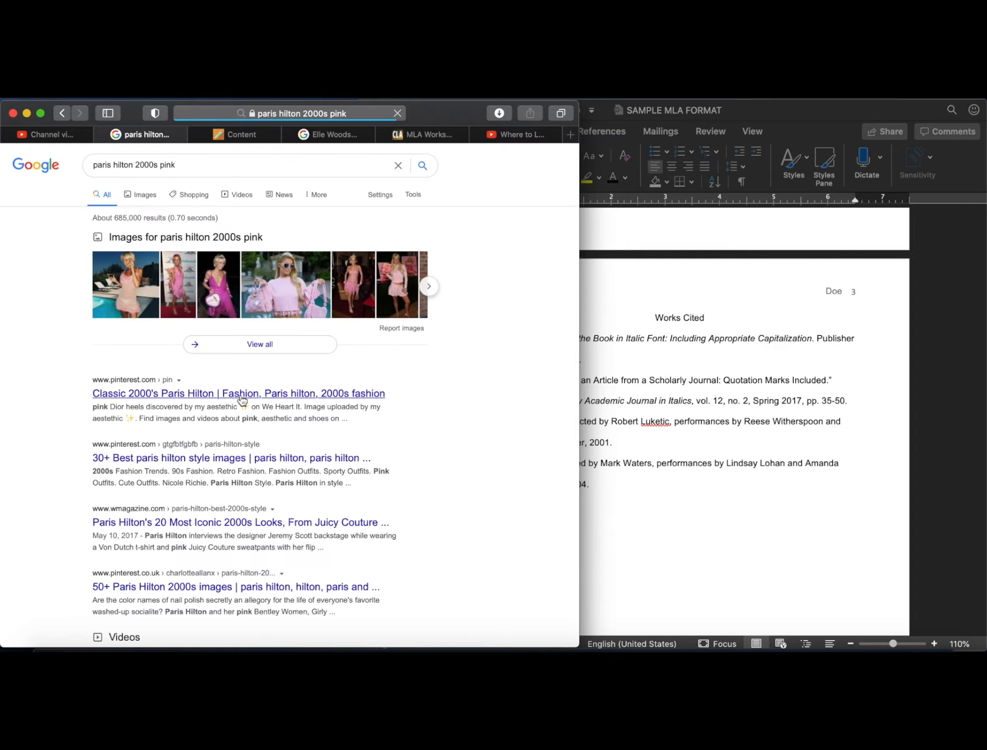
Show the image results, select the People.com photo of Paris Hilton in a pink tracksuit, and open its source article at the headline.
{"action": "left_click", "coordinate": [139, 195]}
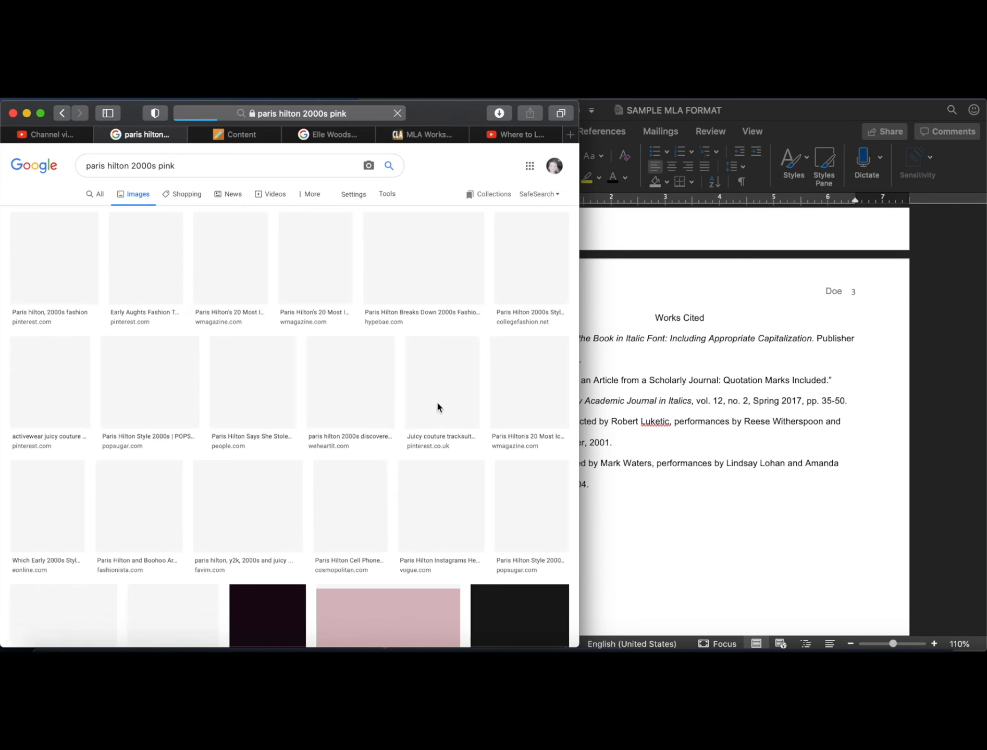
{"action": "scroll", "coordinate": [291, 354], "scroll_direction": "down", "scroll_amount": 3}
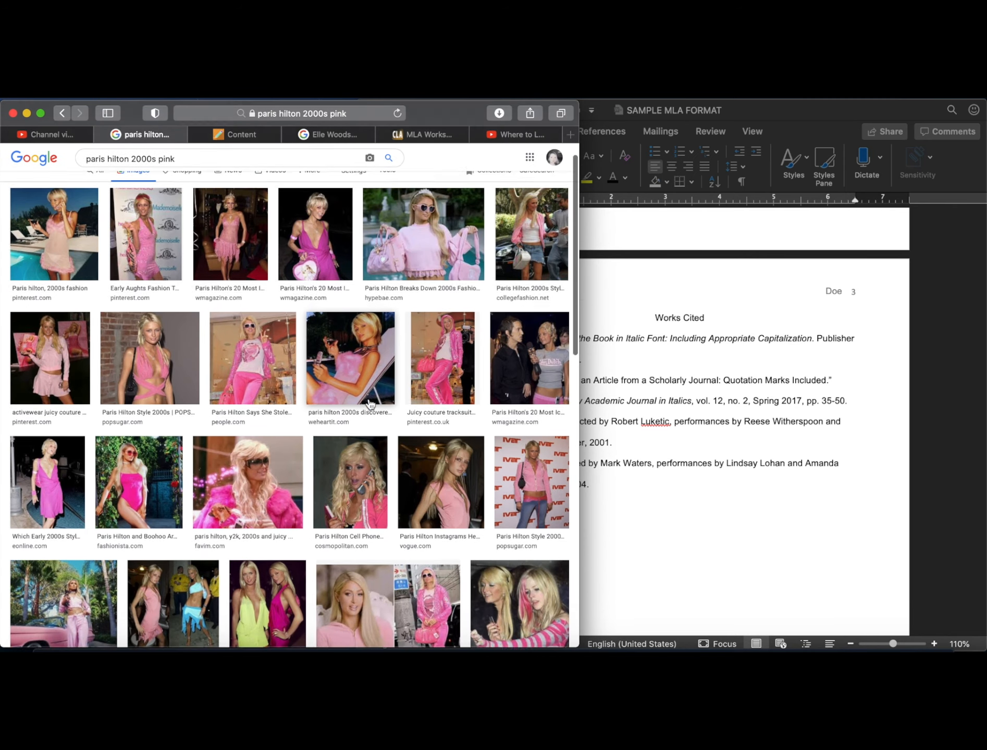
{"action": "left_click", "coordinate": [251, 327]}
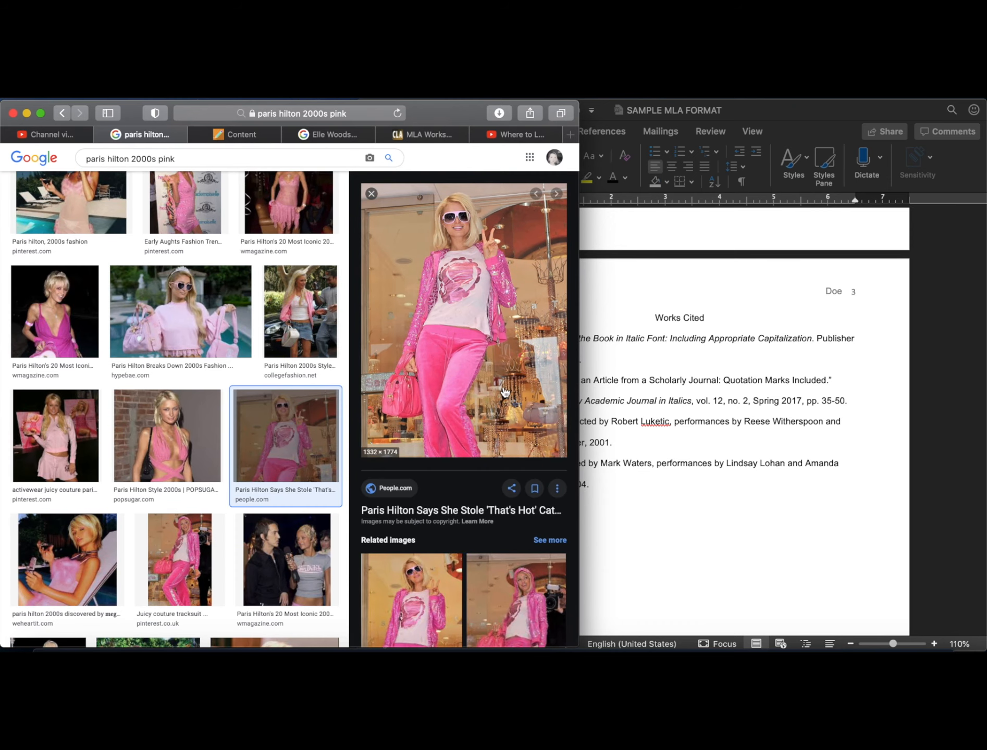
{"action": "left_click", "coordinate": [390, 488]}
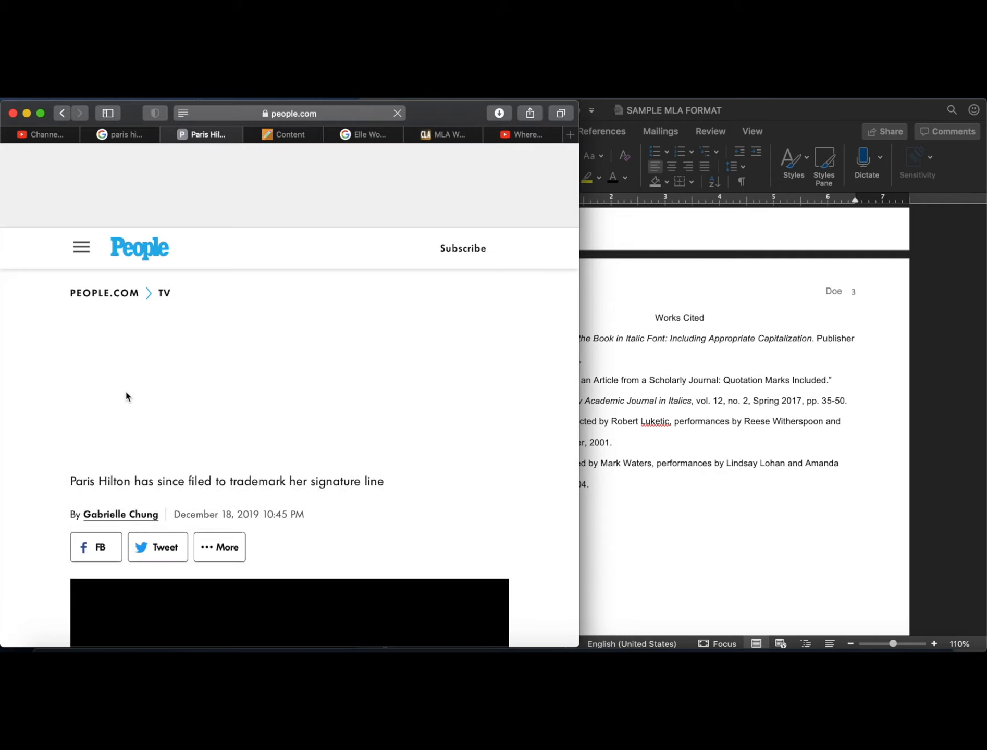
{"action": "scroll", "coordinate": [297, 450], "scroll_direction": "down", "scroll_amount": 9}
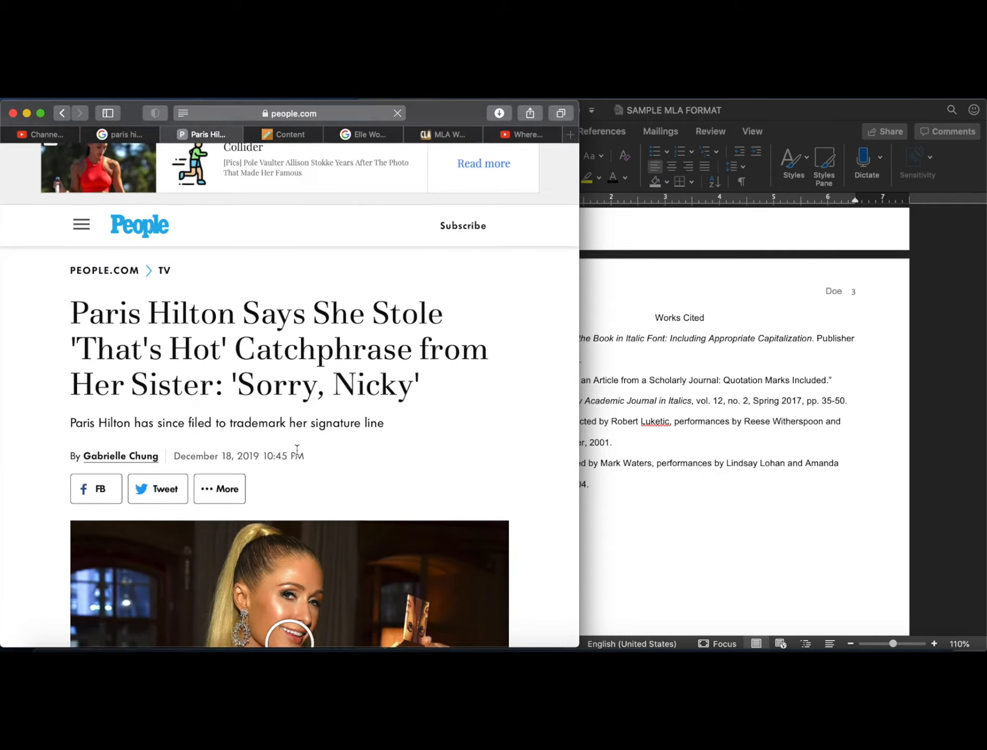
Look through the People.com article for the photo of Paris Hilton in the pink tracksuit.
{"action": "scroll", "coordinate": [297, 450], "scroll_direction": "up", "scroll_amount": 9}
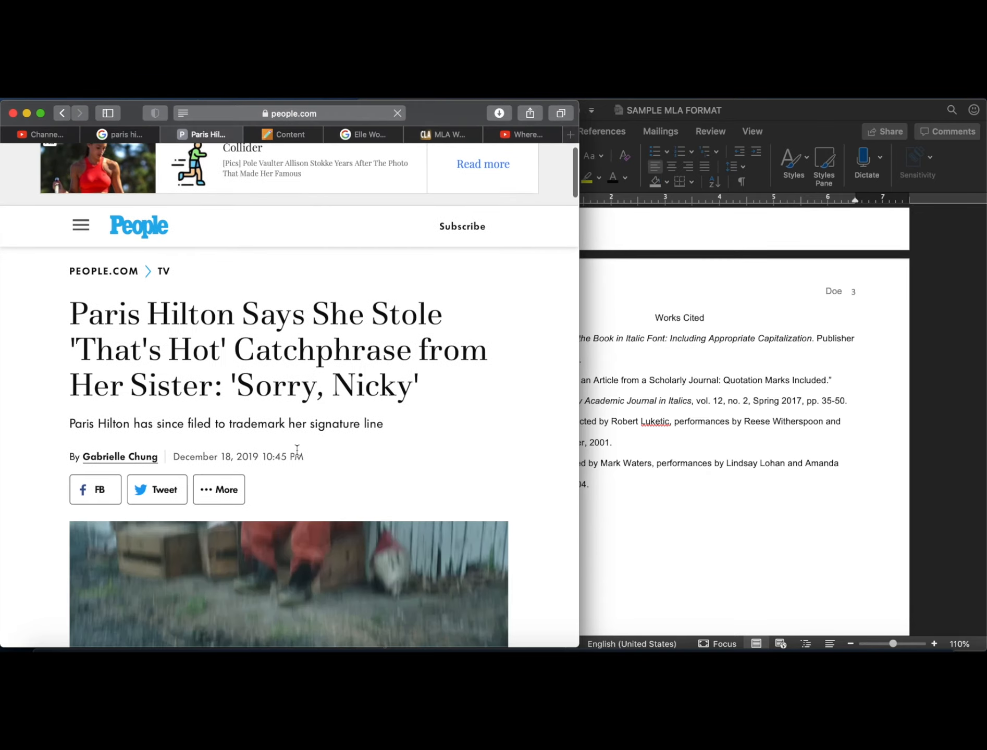
{"action": "scroll", "coordinate": [297, 450], "scroll_direction": "down", "scroll_amount": 10}
{"action": "scroll", "coordinate": [297, 450], "scroll_direction": "up", "scroll_amount": 4}
{"action": "scroll", "coordinate": [297, 450], "scroll_direction": "down", "scroll_amount": 15}
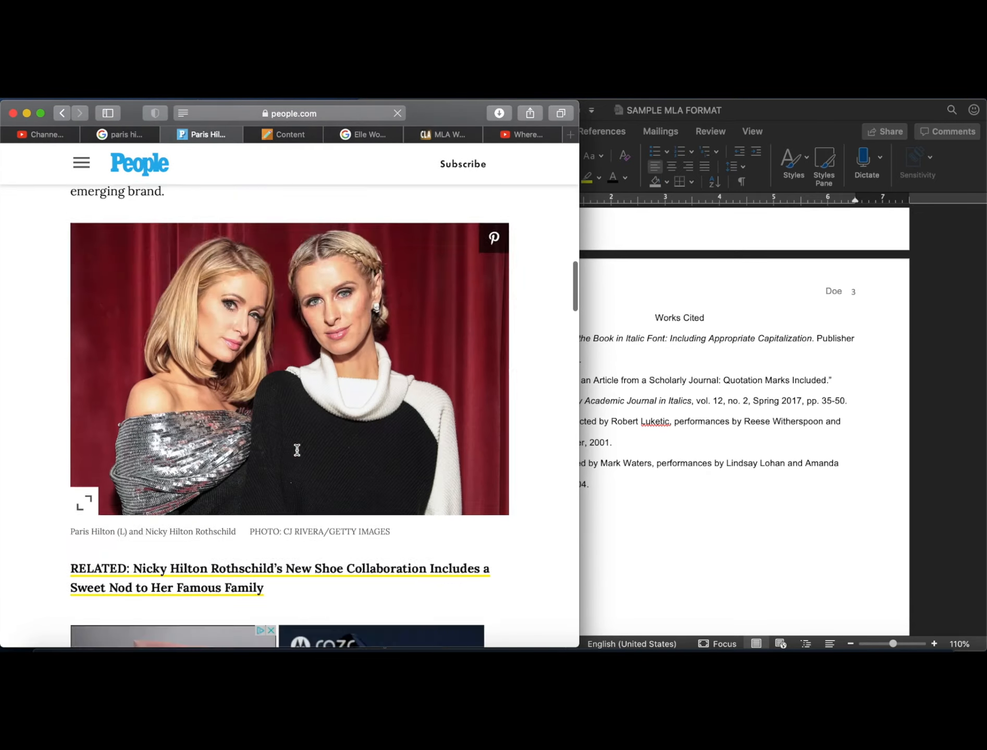
{"action": "scroll", "coordinate": [297, 450], "scroll_direction": "up", "scroll_amount": 4}
{"action": "scroll", "coordinate": [299, 453], "scroll_direction": "down", "scroll_amount": 1}
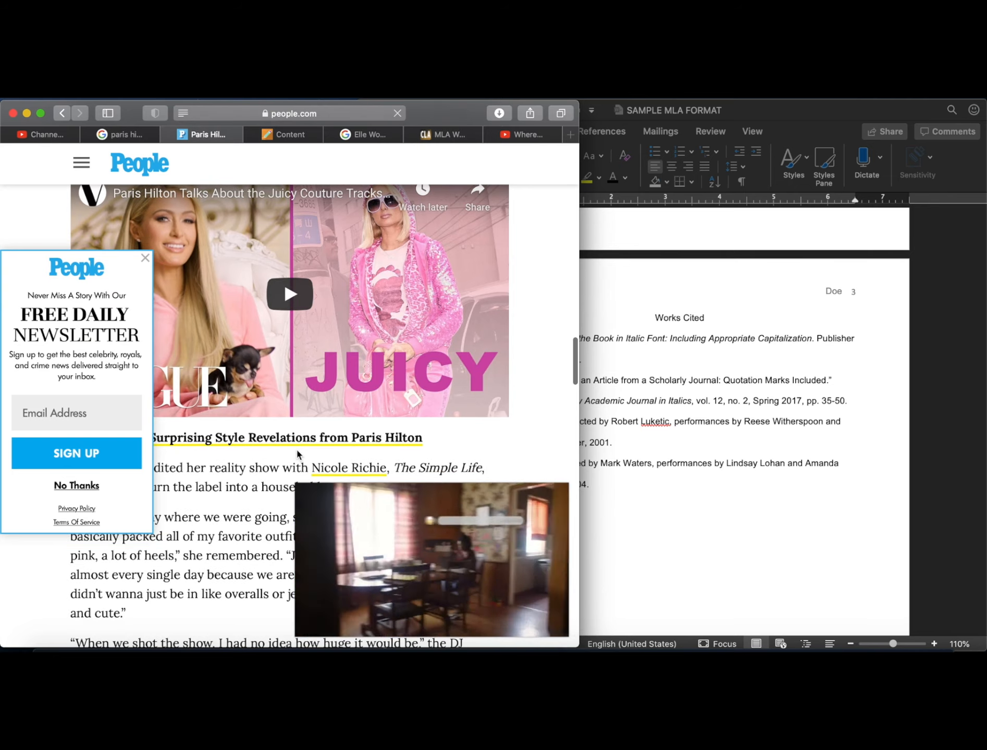
{"action": "scroll", "coordinate": [350, 405], "scroll_direction": "down", "scroll_amount": 3}
{"action": "scroll", "coordinate": [350, 405], "scroll_direction": "down", "scroll_amount": 12}
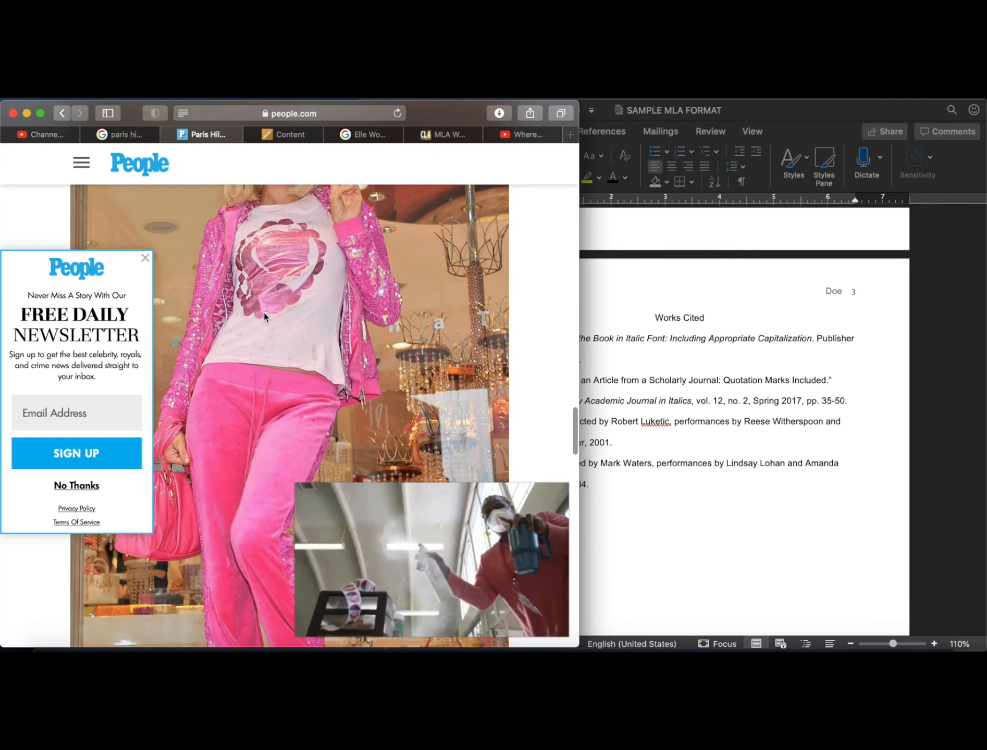
Close the newsletter pop-up and floating video over the tracksuit photo, and try to find an option for saving the picture.
{"action": "right_click", "coordinate": [295, 295]}
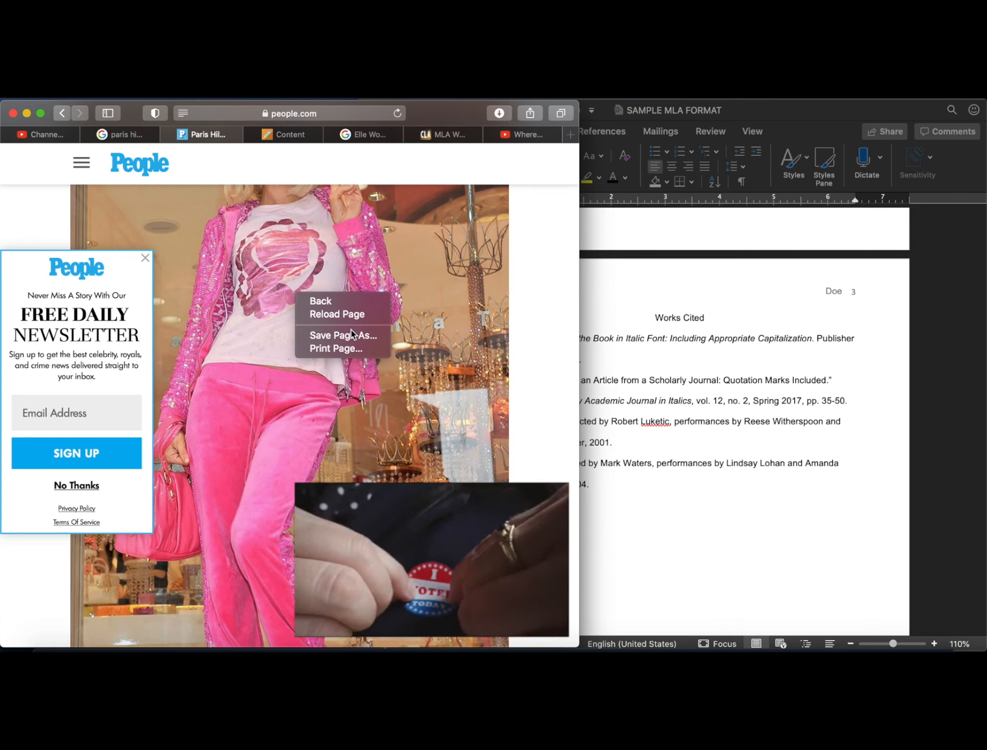
{"action": "left_click", "coordinate": [534, 319]}
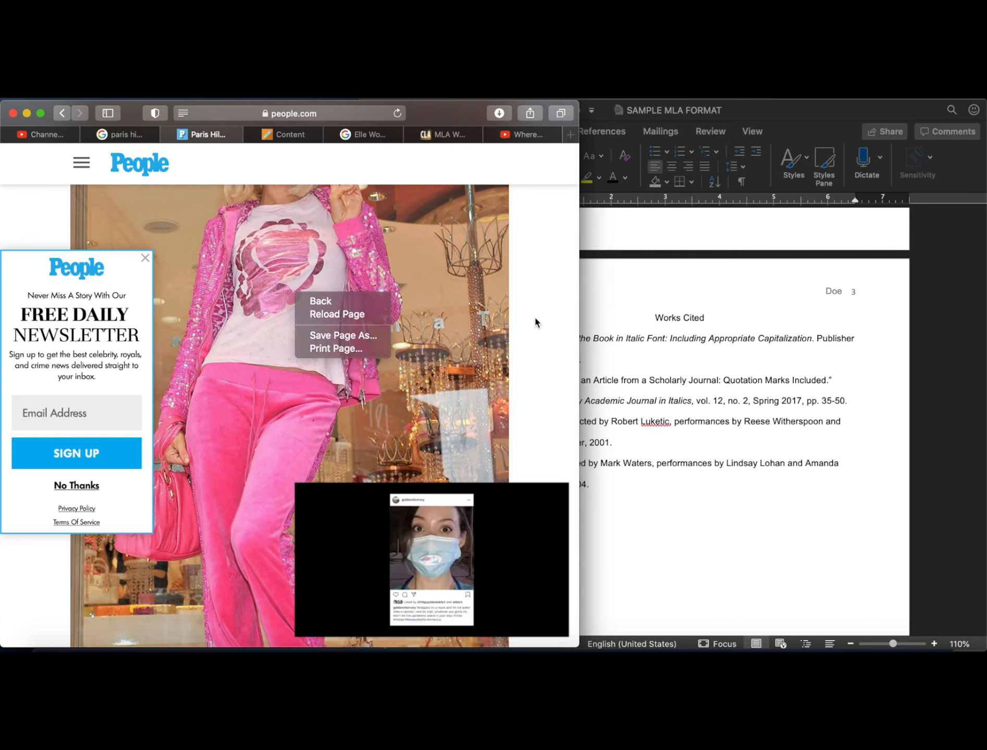
{"action": "mouse_move", "coordinate": [306, 494]}
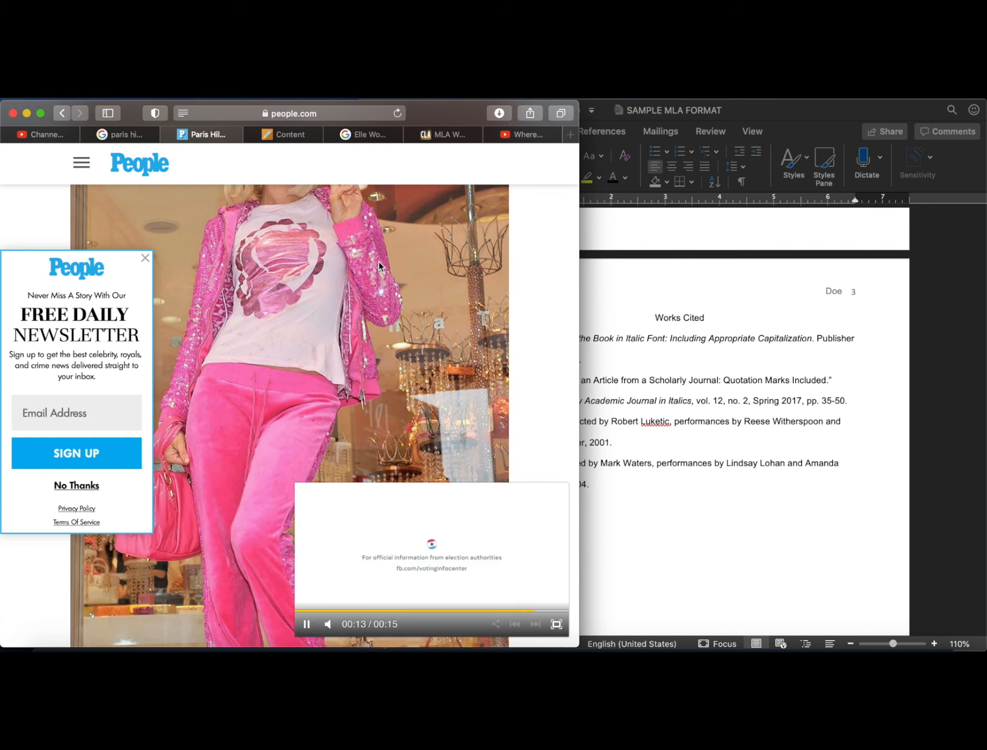
{"action": "left_click", "coordinate": [144, 257]}
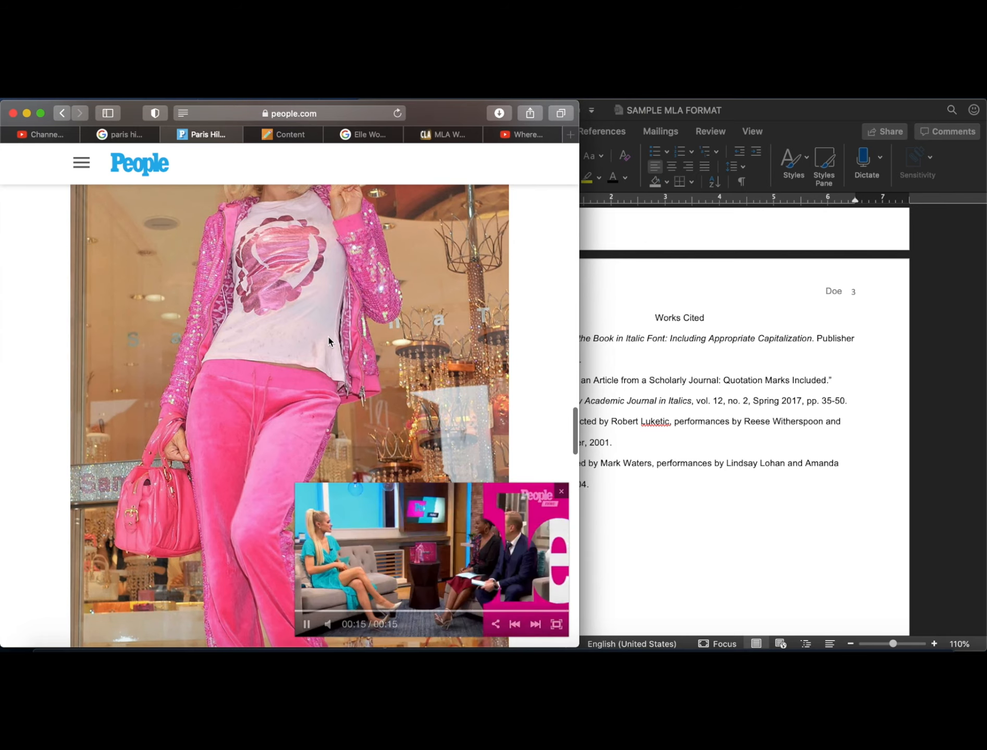
{"action": "left_click", "coordinate": [561, 491]}
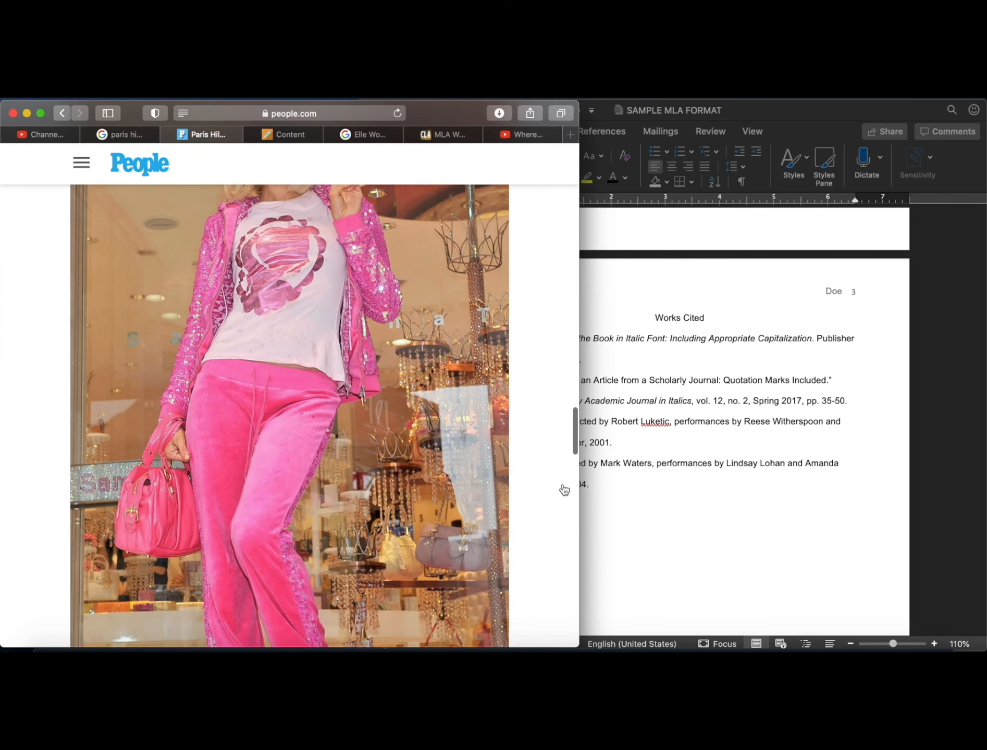
{"action": "right_click", "coordinate": [285, 382]}
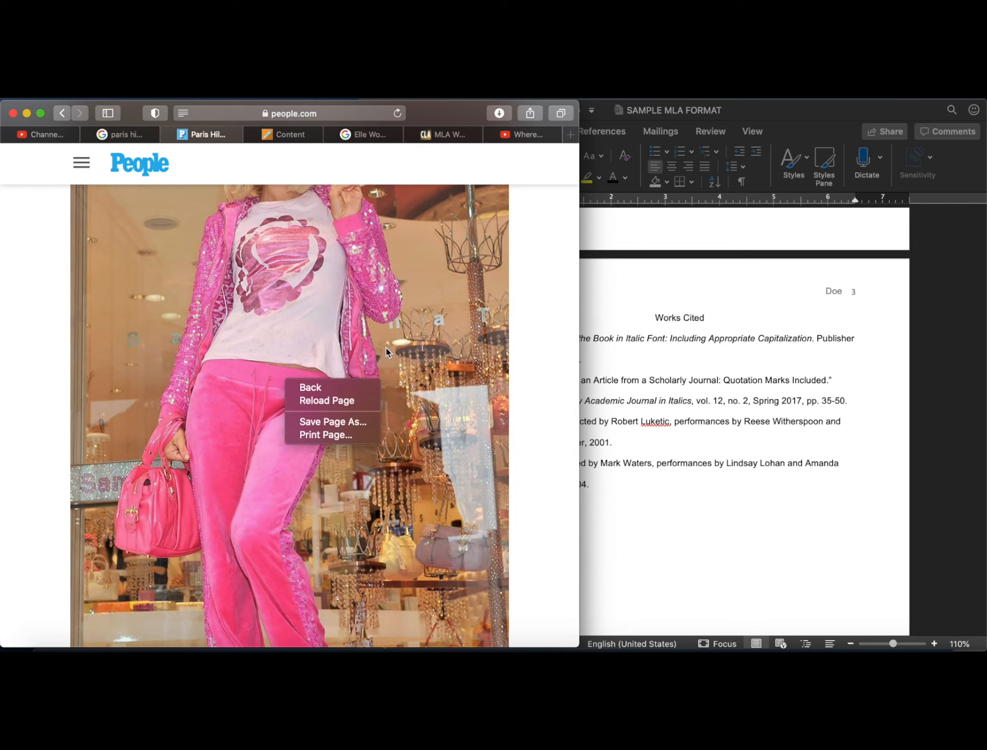
{"action": "left_click", "coordinate": [489, 323]}
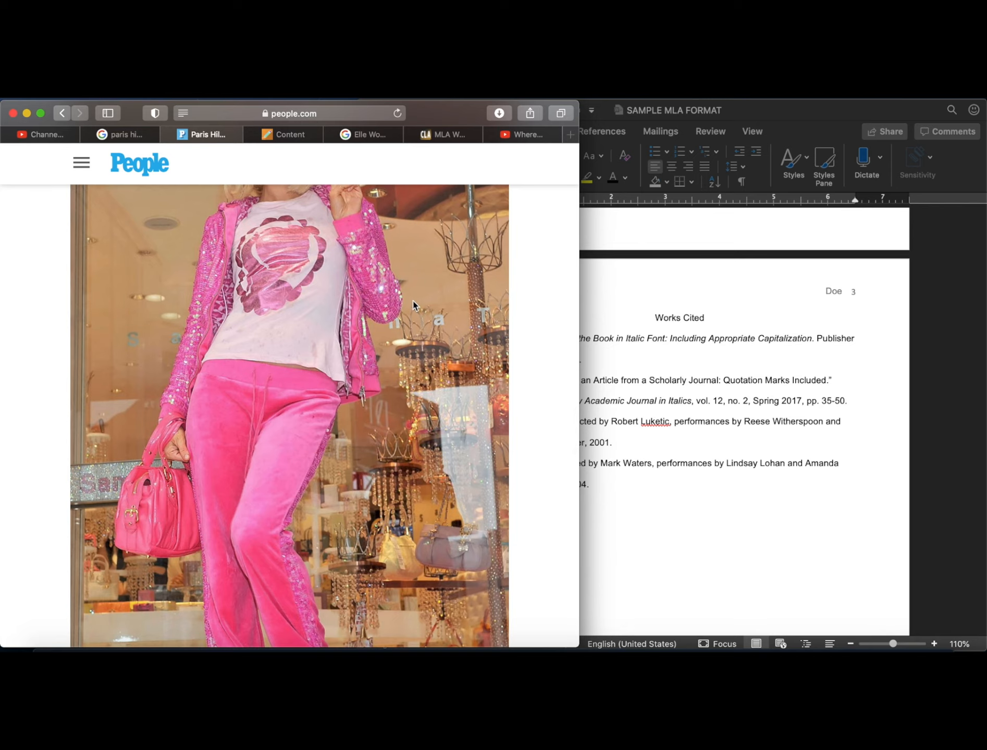
{"action": "scroll", "coordinate": [413, 305], "scroll_direction": "up", "scroll_amount": 2}
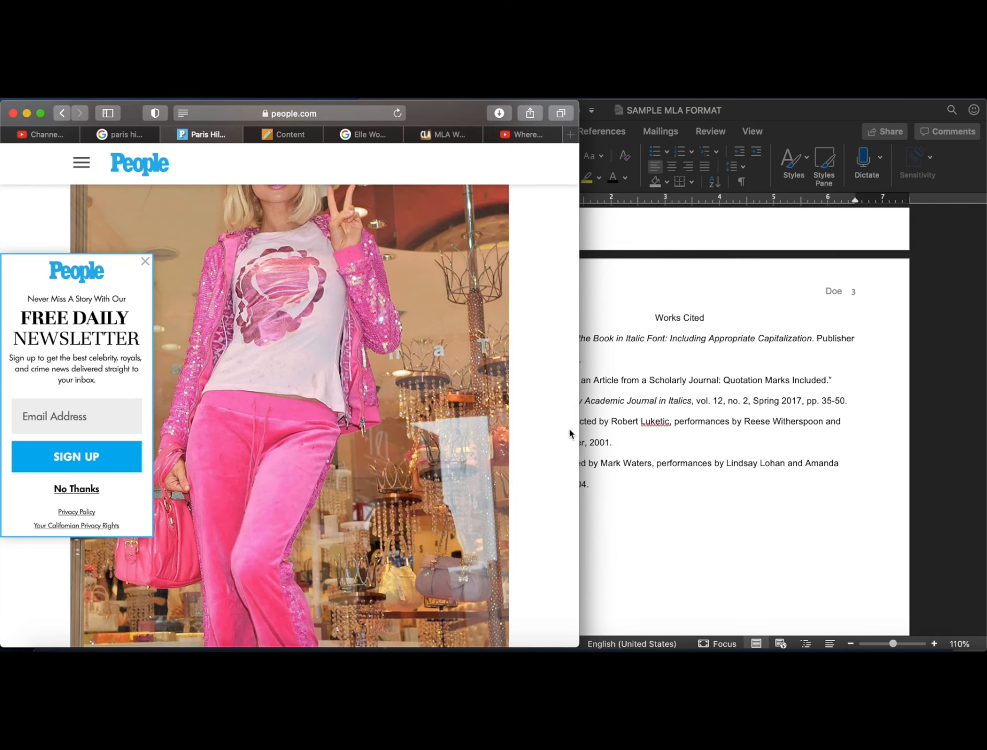
{"action": "key", "text": "super+shift+backslash"}
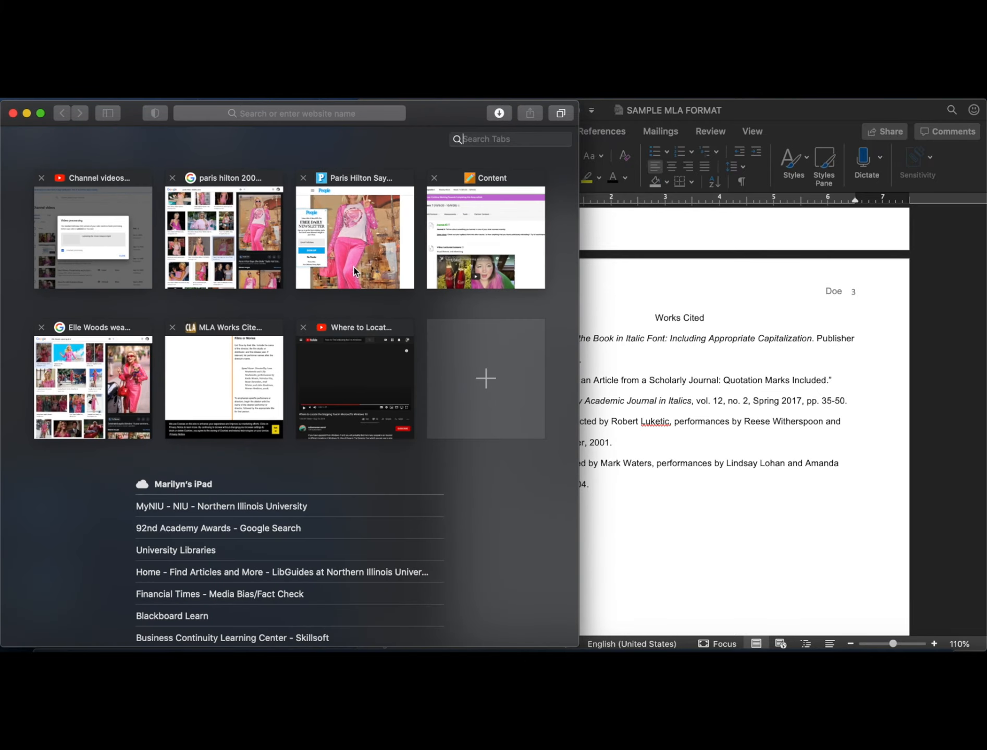
{"action": "left_click", "coordinate": [354, 267]}
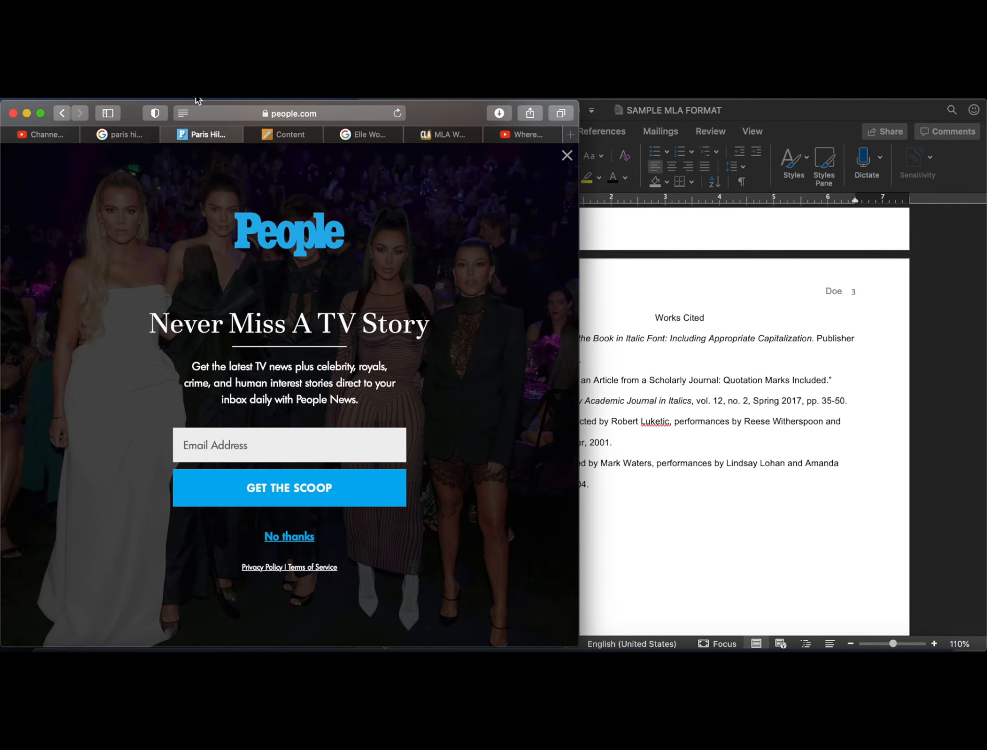
Zoom the article page out two levels and dismiss the subscription overlay and newsletter pop-up to clear the tracksuit photo.
{"action": "left_click", "coordinate": [149, 93]}
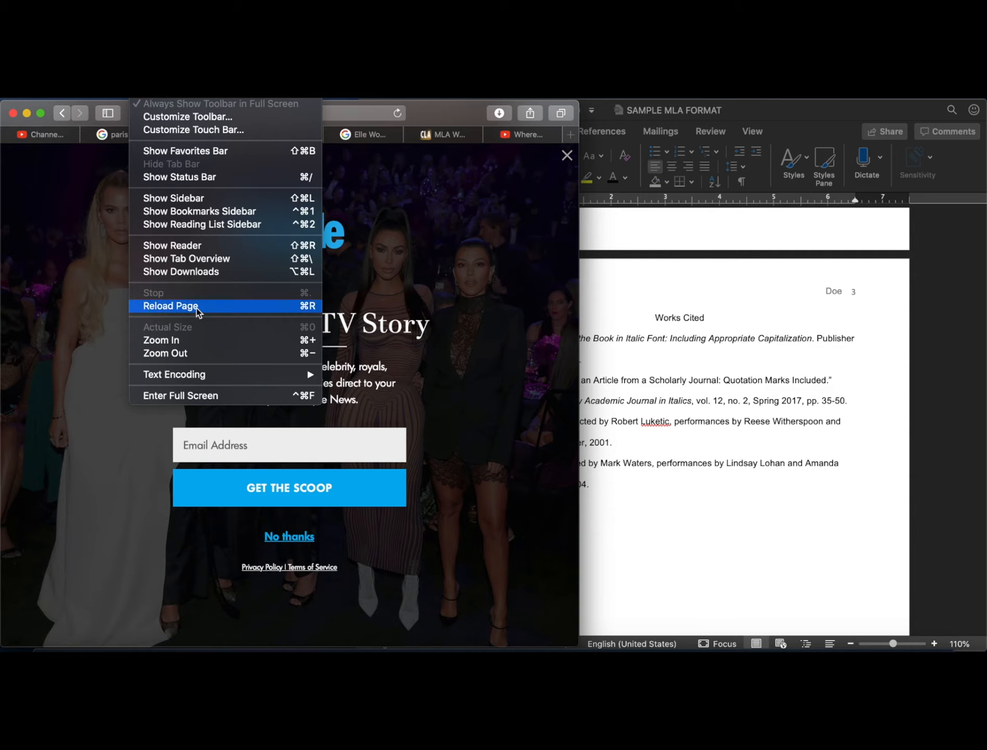
{"action": "left_click", "coordinate": [192, 358]}
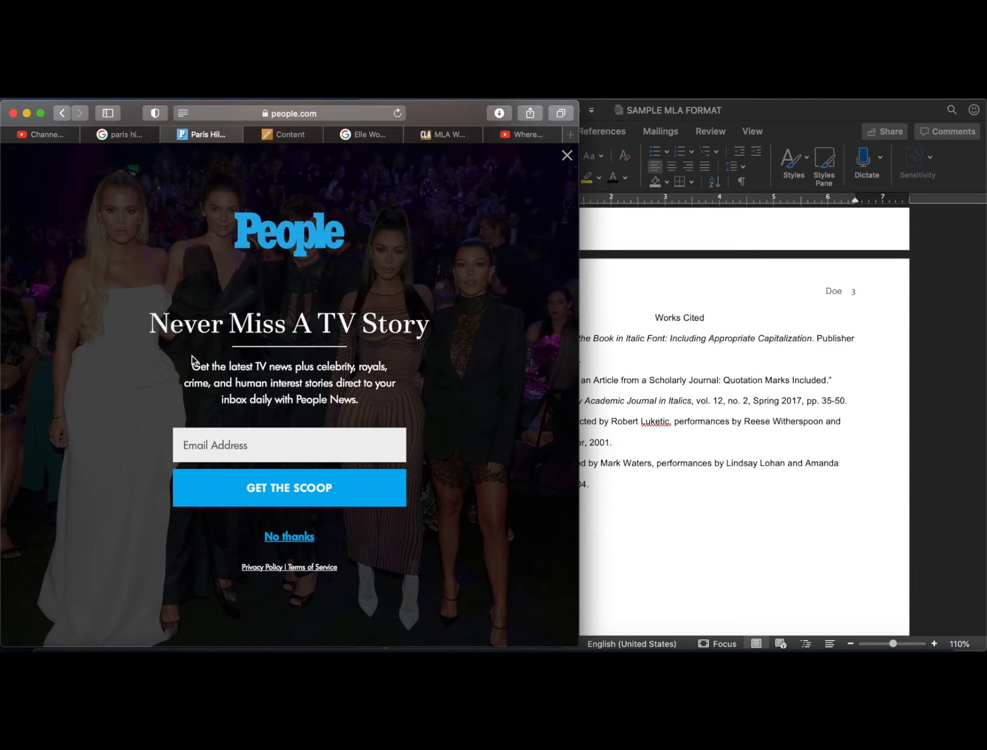
{"action": "left_click", "coordinate": [569, 155]}
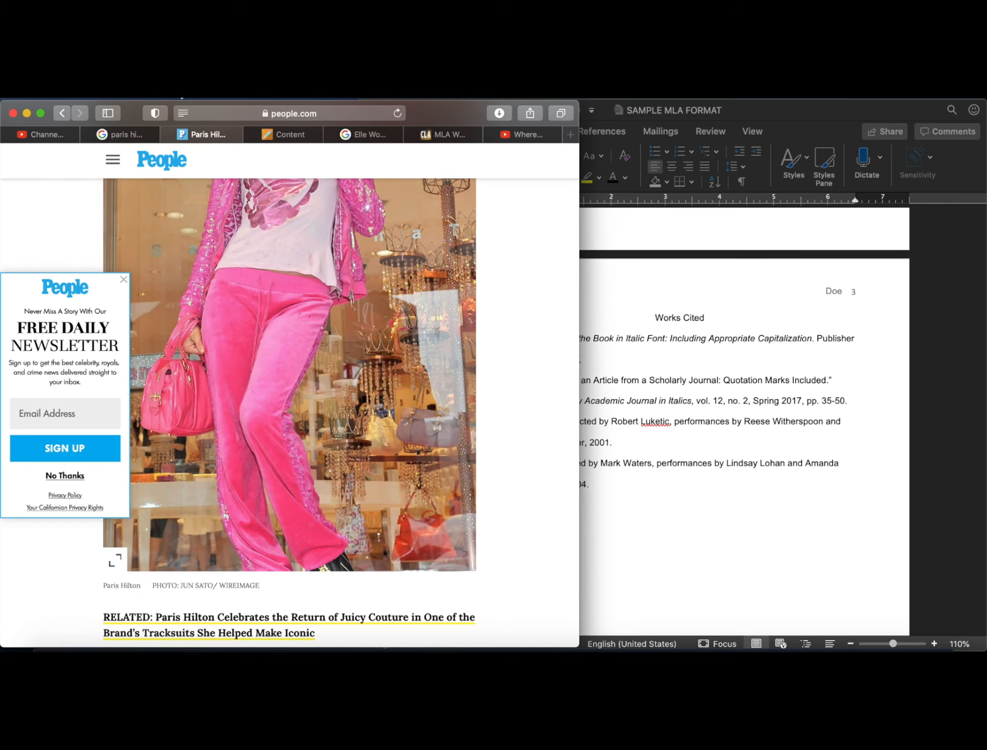
{"action": "left_click", "coordinate": [152, 98]}
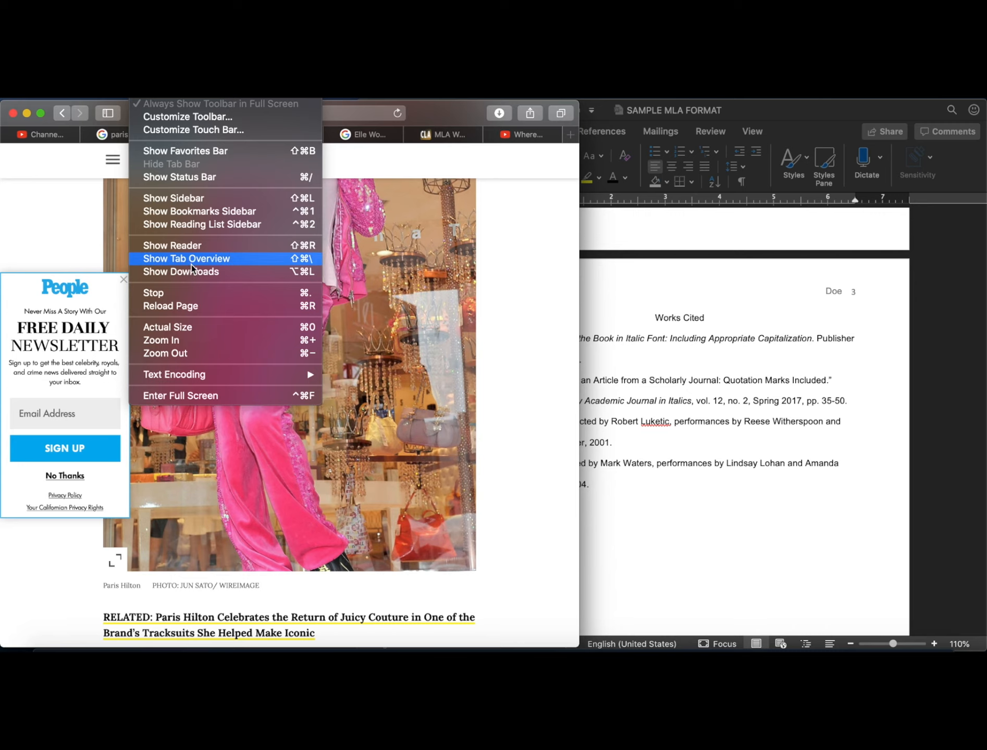
{"action": "left_click", "coordinate": [192, 354]}
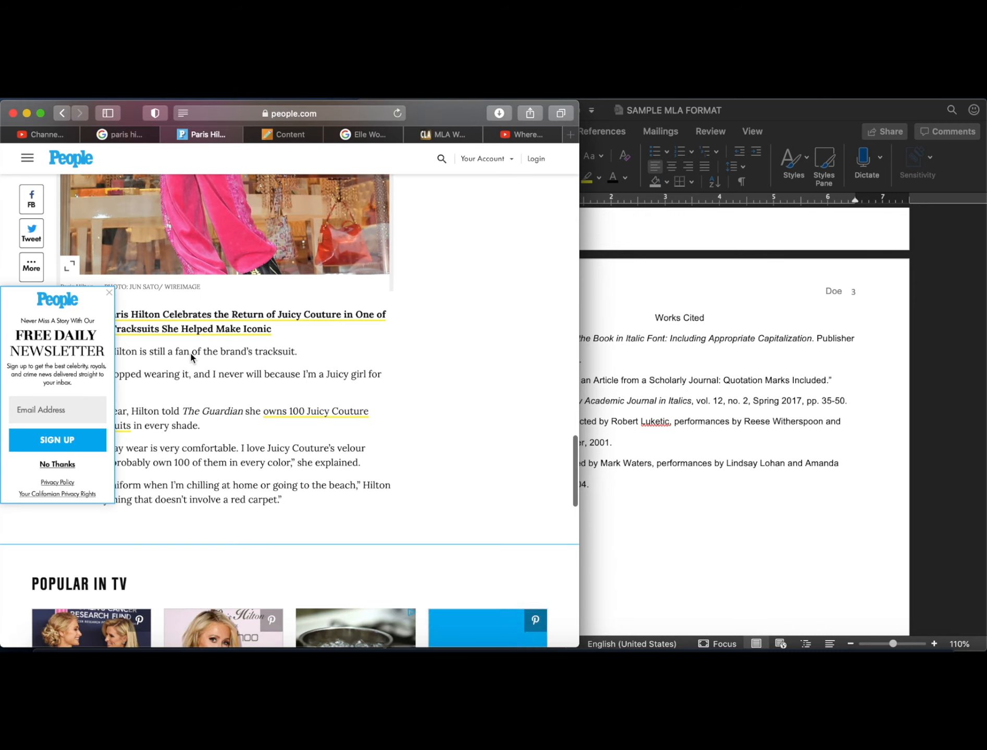
{"action": "scroll", "coordinate": [352, 337], "scroll_direction": "up", "scroll_amount": 10}
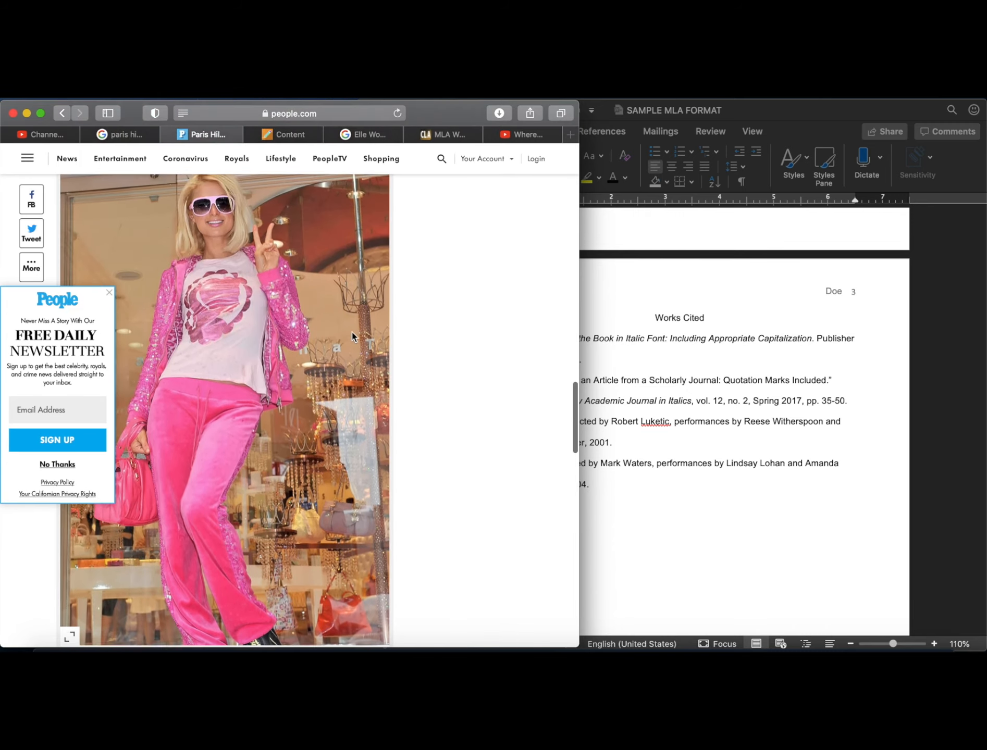
{"action": "left_click", "coordinate": [109, 293]}
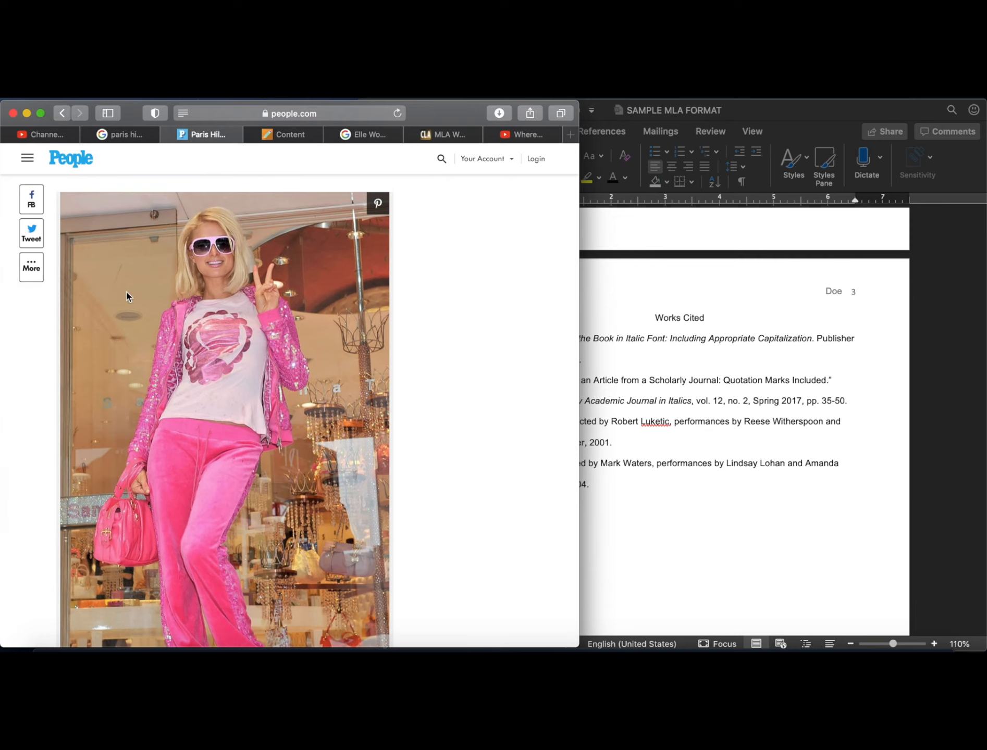
Take a screenshot of just the area covering the Paris Hilton tracksuit photo.
{"action": "scroll", "coordinate": [213, 323], "scroll_direction": "down", "scroll_amount": 2}
{"action": "scroll", "coordinate": [214, 323], "scroll_direction": "up", "scroll_amount": 2}
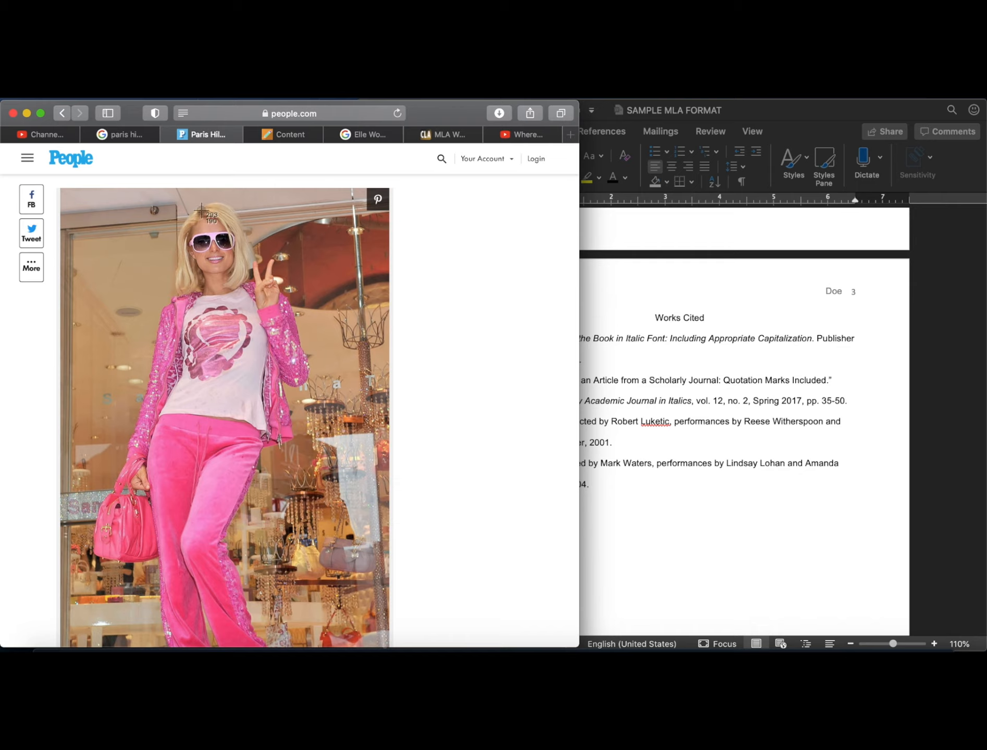
{"action": "left_click_drag", "start_coordinate": [60, 189], "coordinate": [390, 648]}
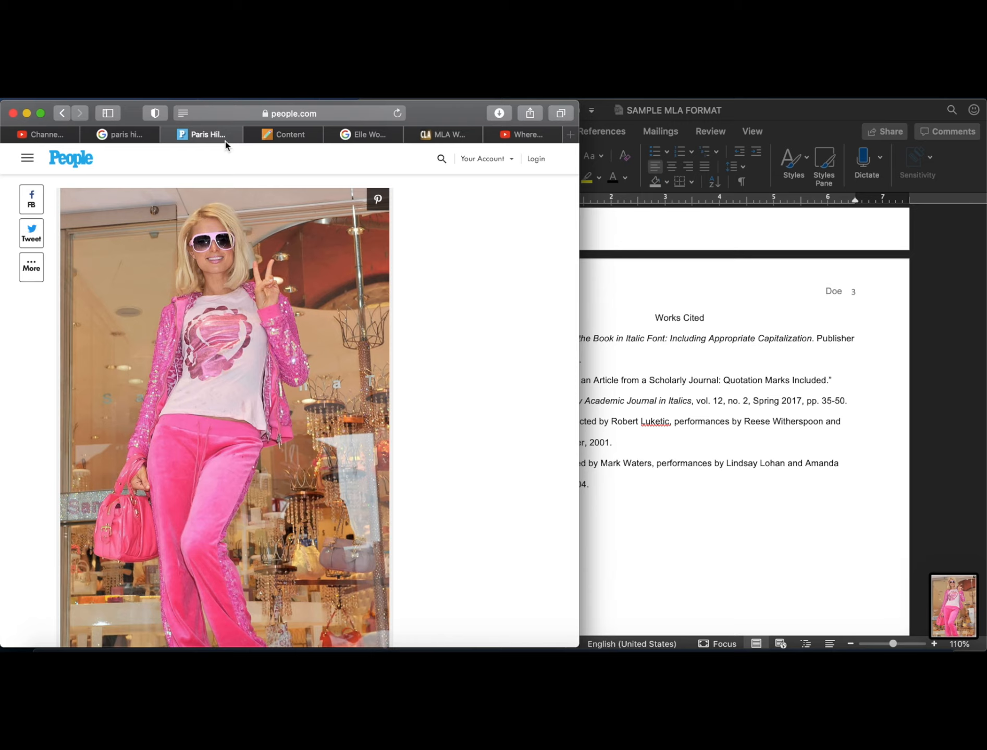
Switch to Finder, preview the newest screenshot among the recent files, and close the preview.
{"action": "left_click", "coordinate": [750, 508]}
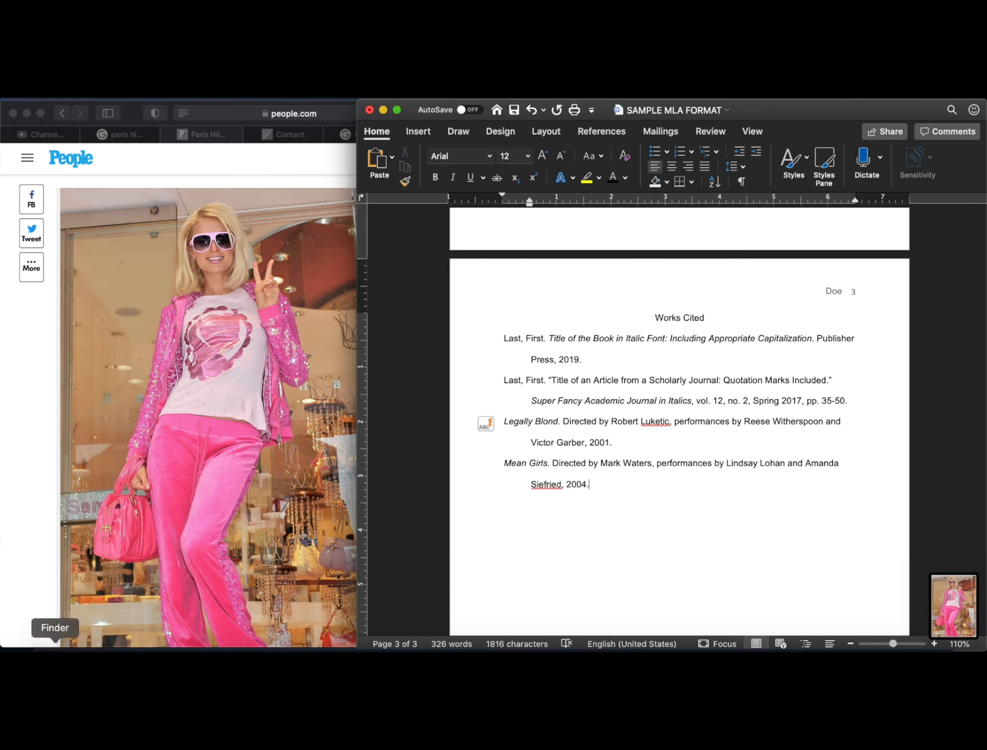
{"action": "left_click", "coordinate": [55, 654]}
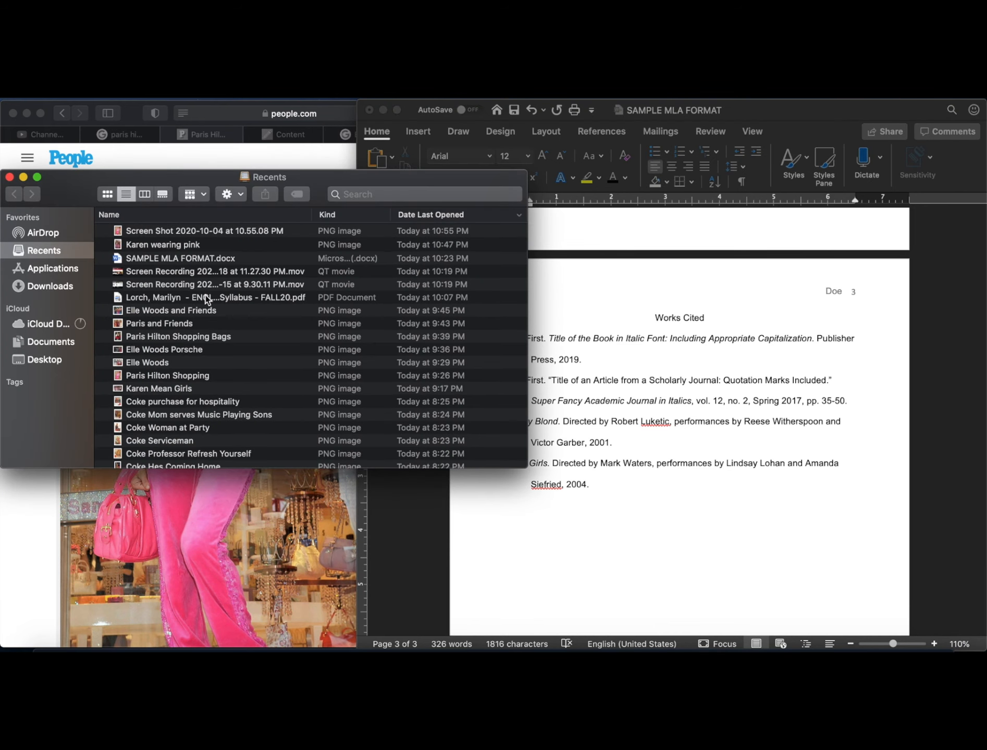
{"action": "double_click", "coordinate": [154, 231]}
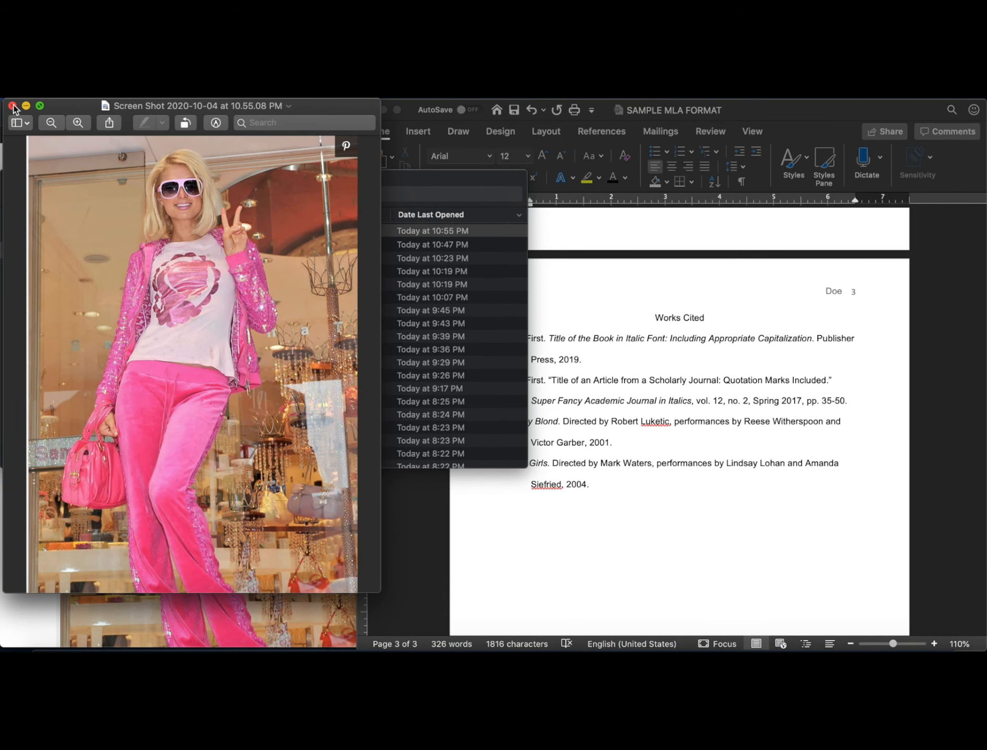
{"action": "left_click", "coordinate": [12, 106]}
Rename the new screenshot file as "Paris in Pink clothes".
{"action": "left_click", "coordinate": [230, 232]}
{"action": "left_click", "coordinate": [216, 233]}
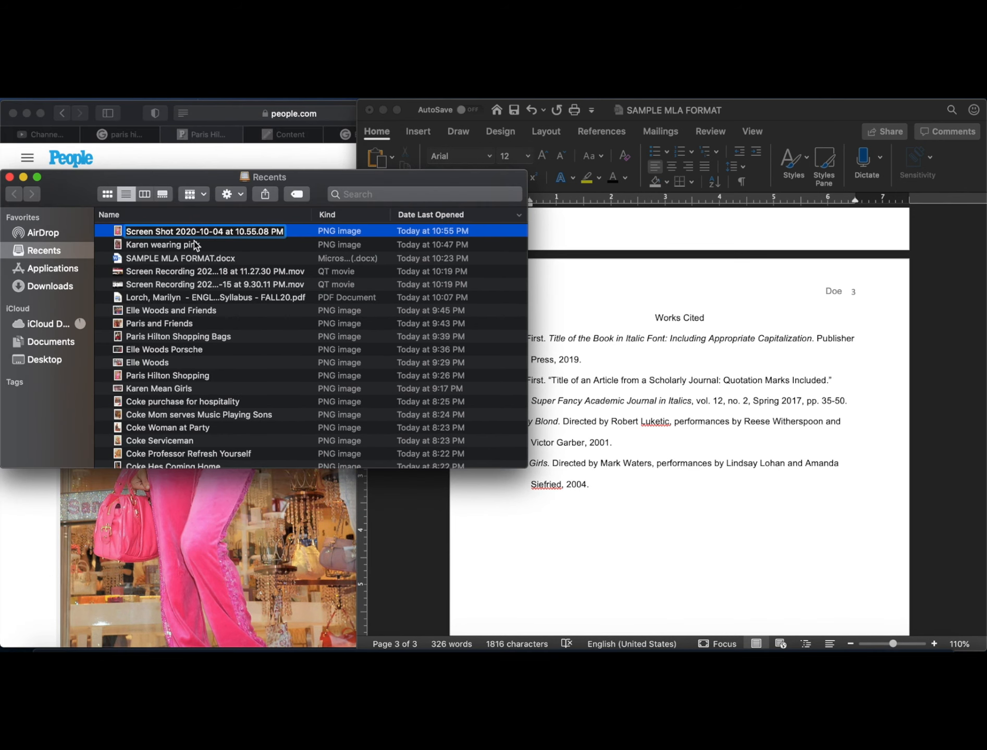
{"action": "key", "text": "super+a"}
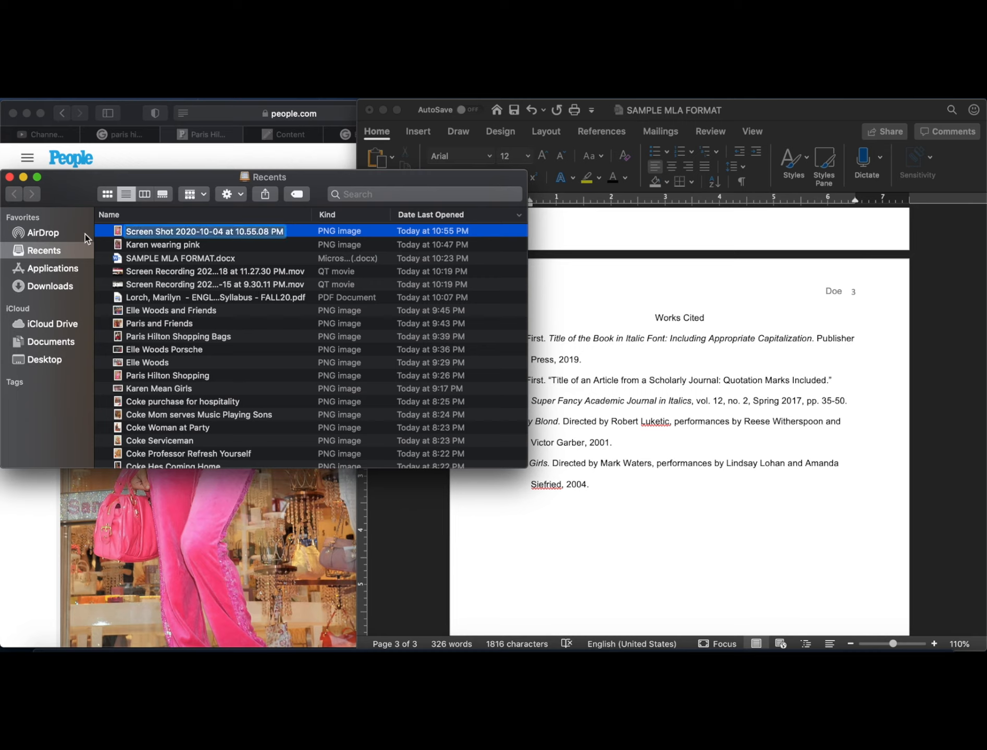
{"action": "type", "text": "Paris in Pink cl"}
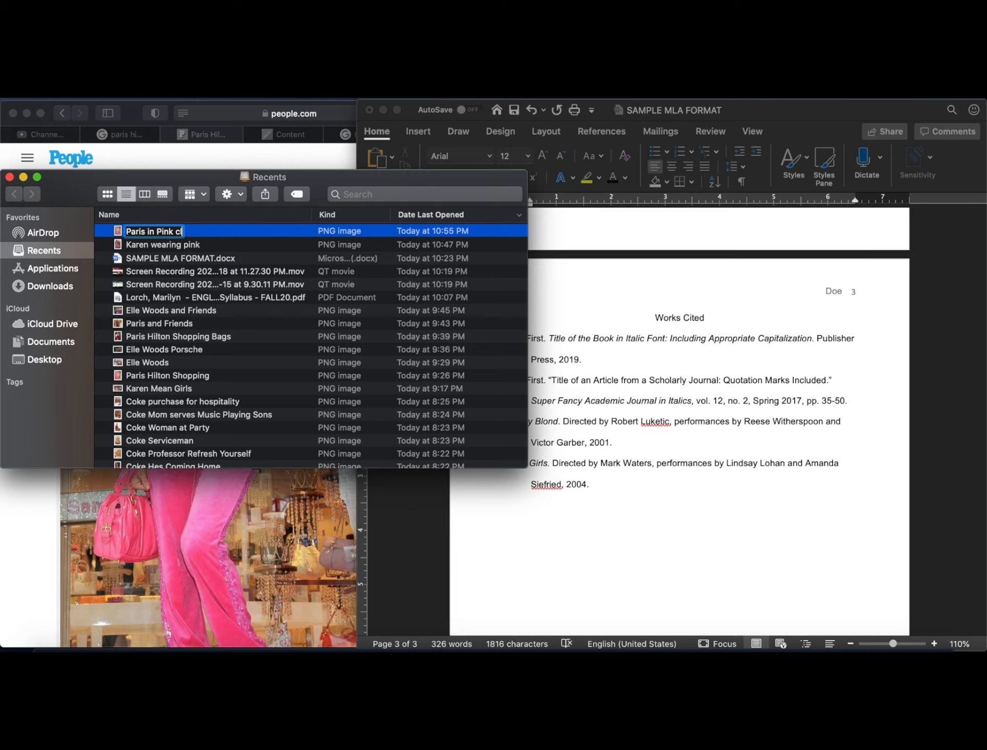
{"action": "type", "text": "othes"}
{"action": "key", "text": "Return"}
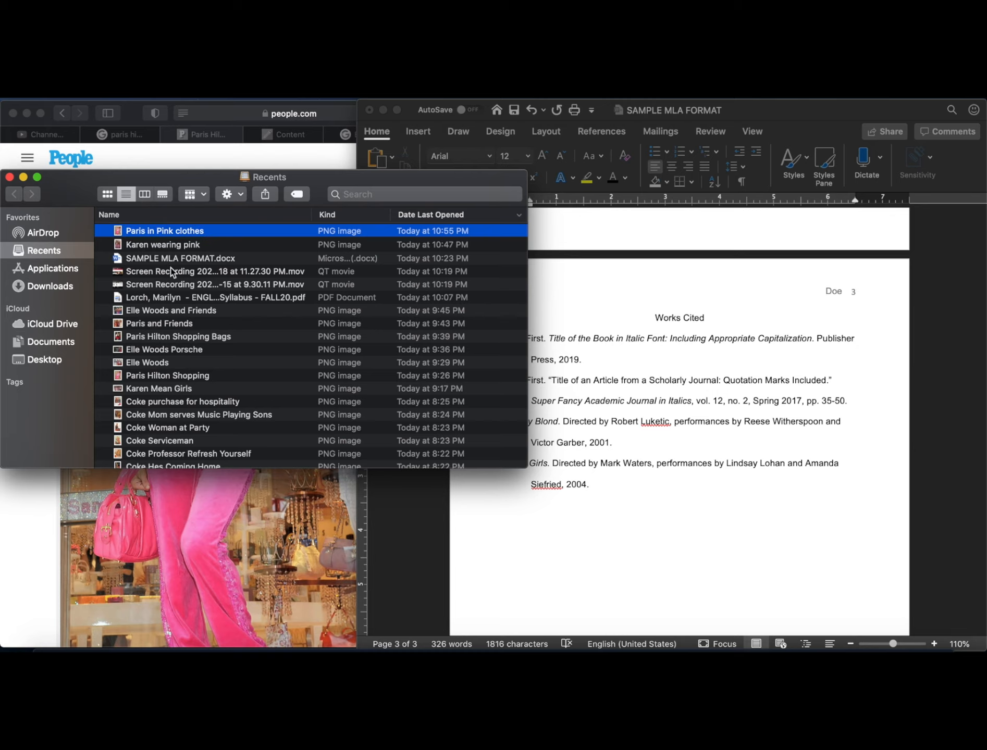
Switch to Word and review the captioned figures, the body text and the Works Cited page.
{"action": "left_click", "coordinate": [755, 576]}
{"action": "scroll", "coordinate": [689, 355], "scroll_direction": "up", "scroll_amount": 5}
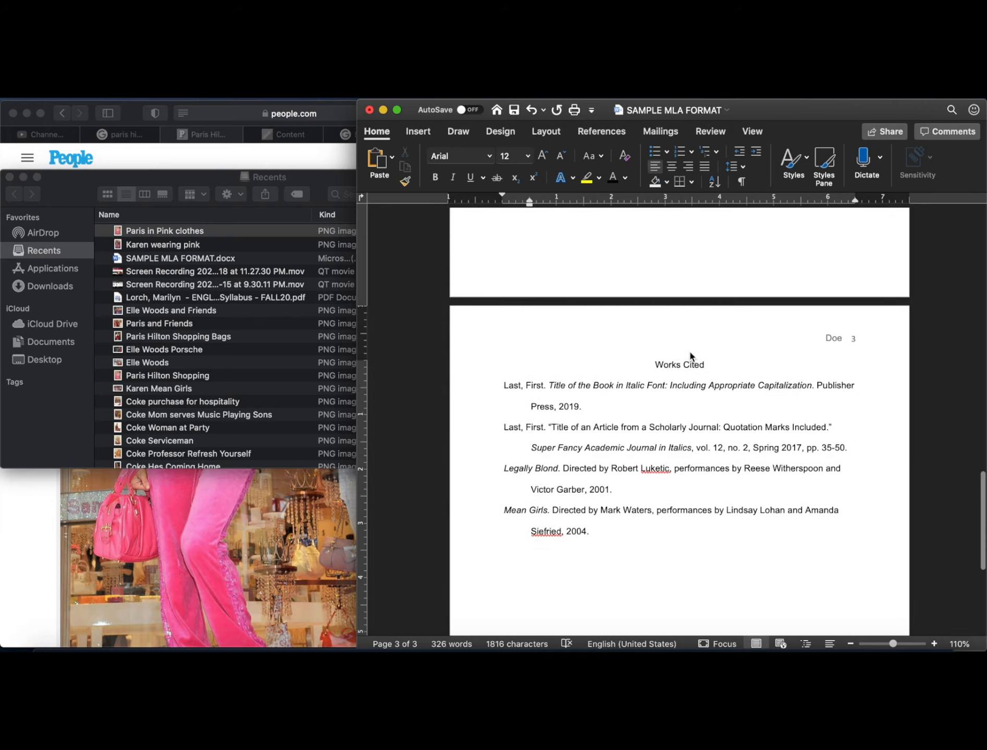
{"action": "scroll", "coordinate": [690, 353], "scroll_direction": "up", "scroll_amount": 10}
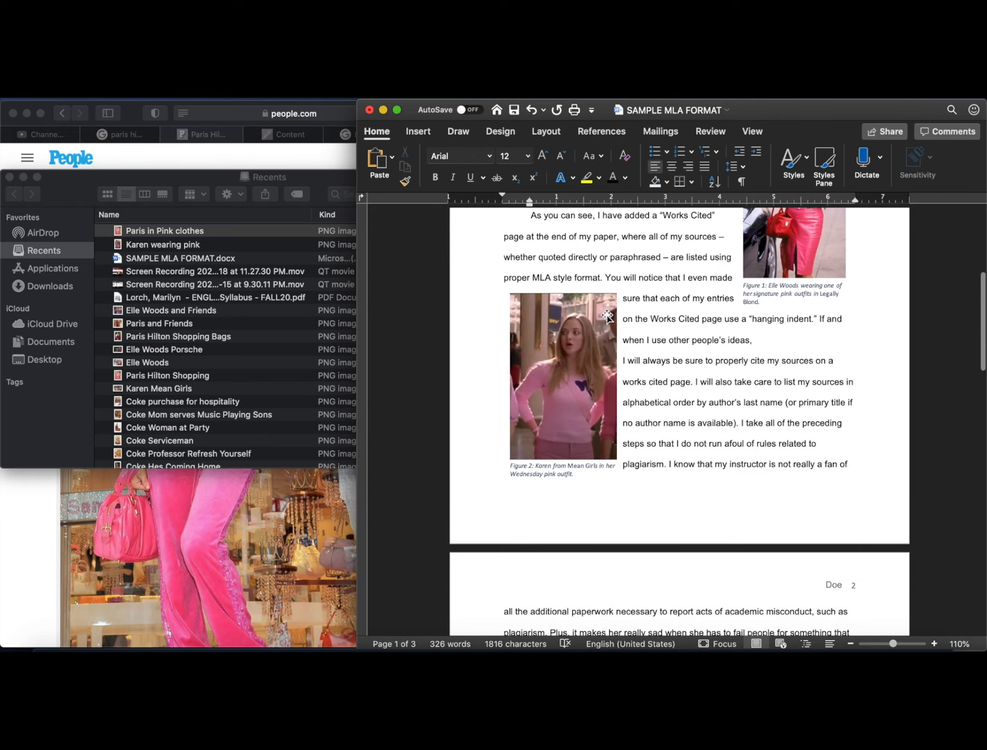
{"action": "scroll", "coordinate": [717, 428], "scroll_direction": "down", "scroll_amount": 3}
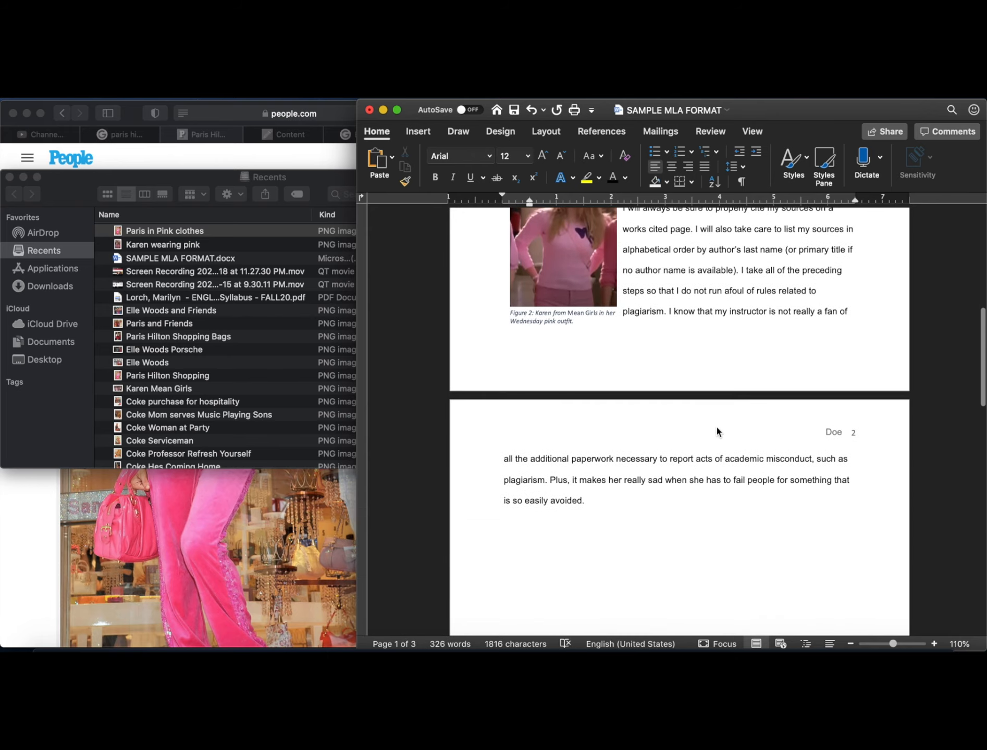
{"action": "scroll", "coordinate": [632, 436], "scroll_direction": "down", "scroll_amount": 15}
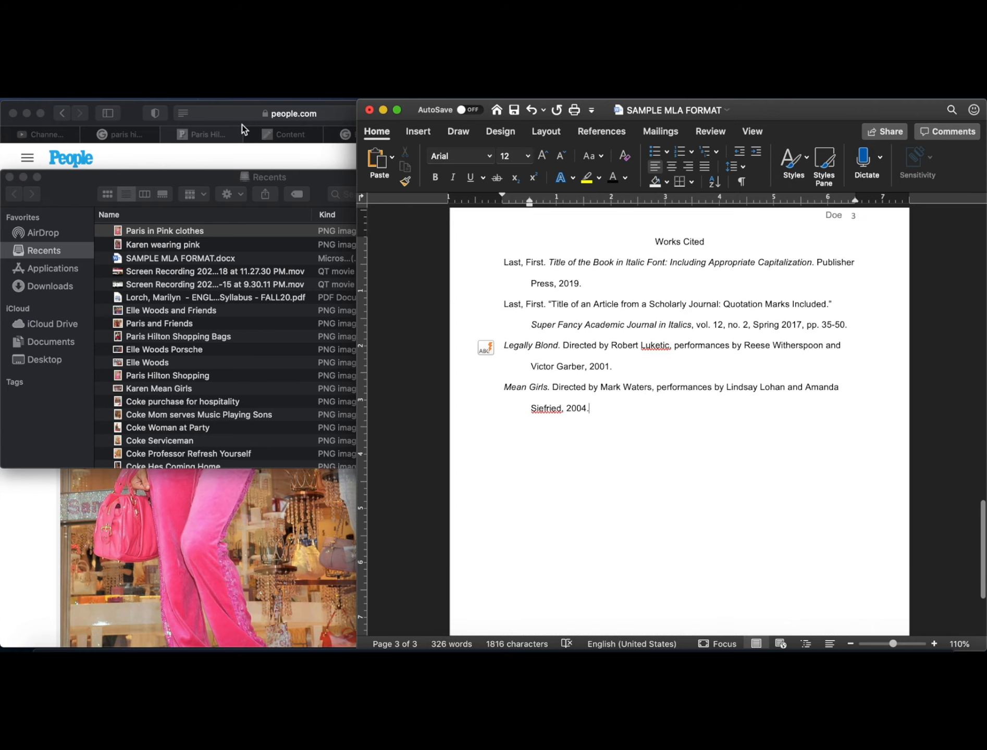
Check the byline of the People article in Safari, and begin a new first Works Cited entry in Word with the author's name, surname first.
{"action": "left_click", "coordinate": [126, 115]}
{"action": "scroll", "coordinate": [345, 390], "scroll_direction": "up", "scroll_amount": 20}
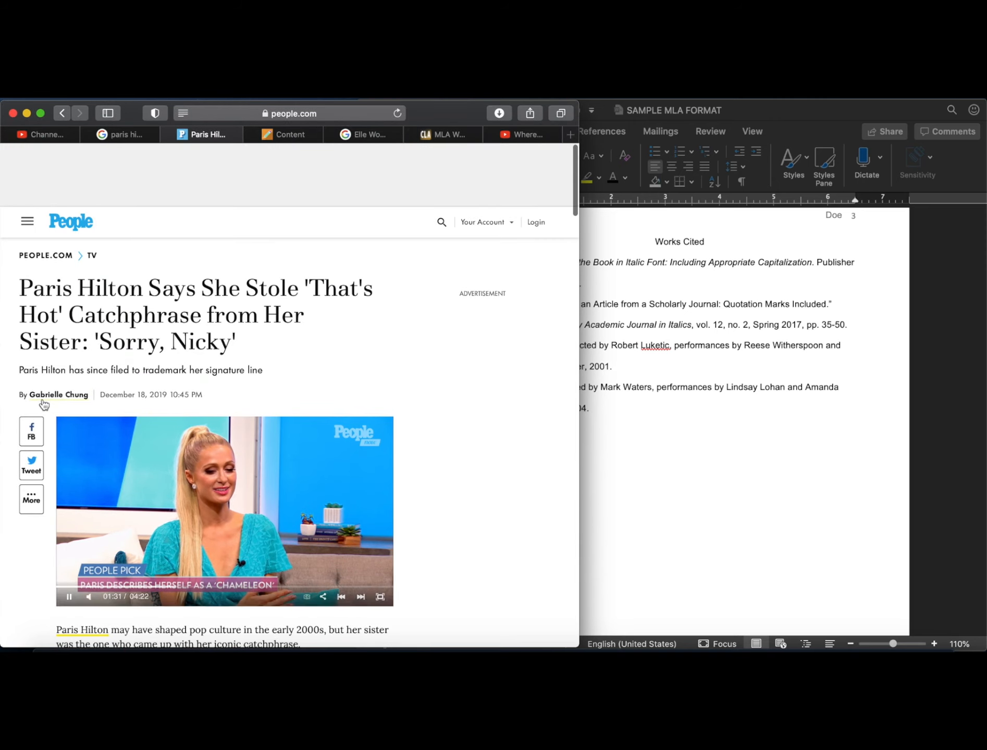
{"action": "left_click", "coordinate": [630, 474]}
{"action": "scroll", "coordinate": [542, 397], "scroll_direction": "up", "scroll_amount": 3}
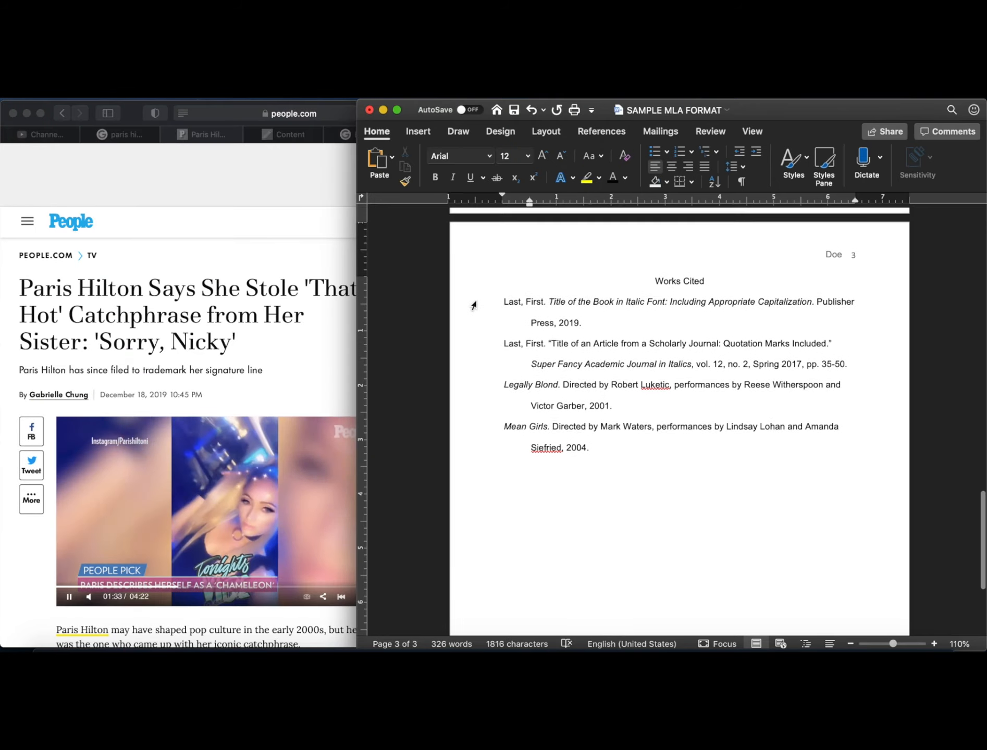
{"action": "left_click", "coordinate": [501, 323]}
{"action": "key", "text": "Return"}
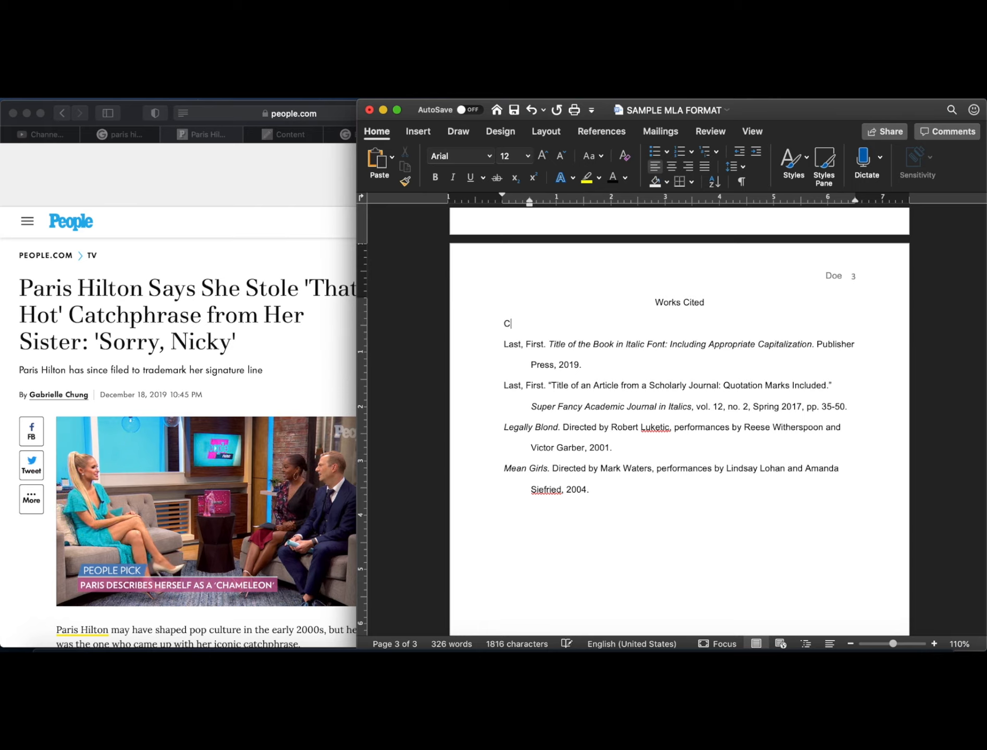
{"action": "type", "text": "g,"}
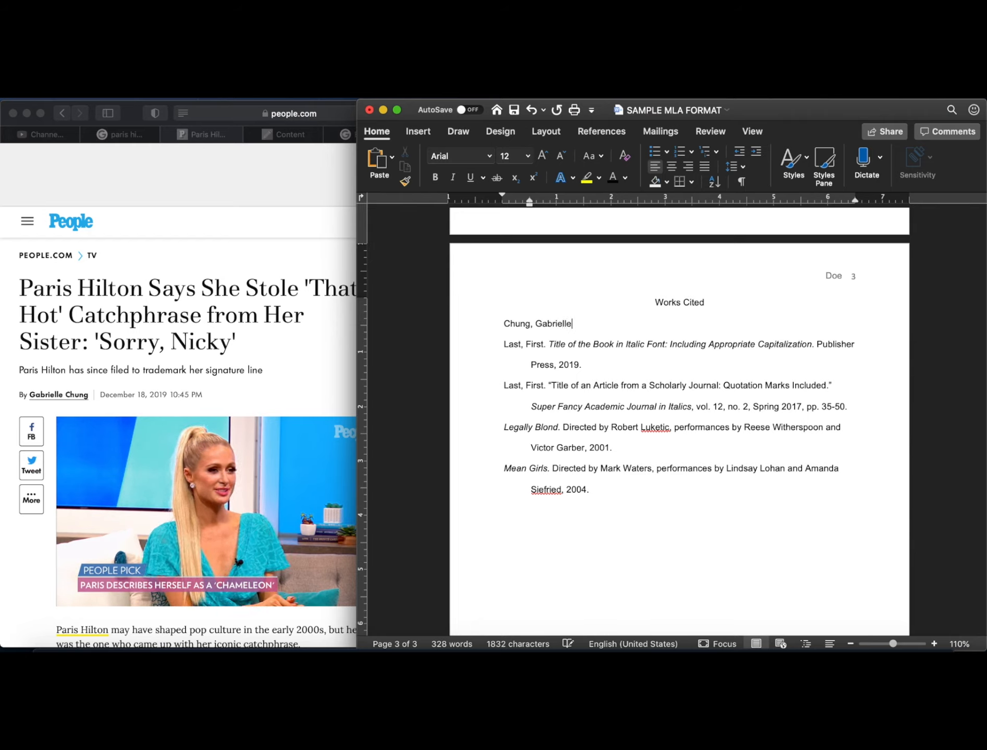
{"action": "type", "text": "Gabrielle. "}
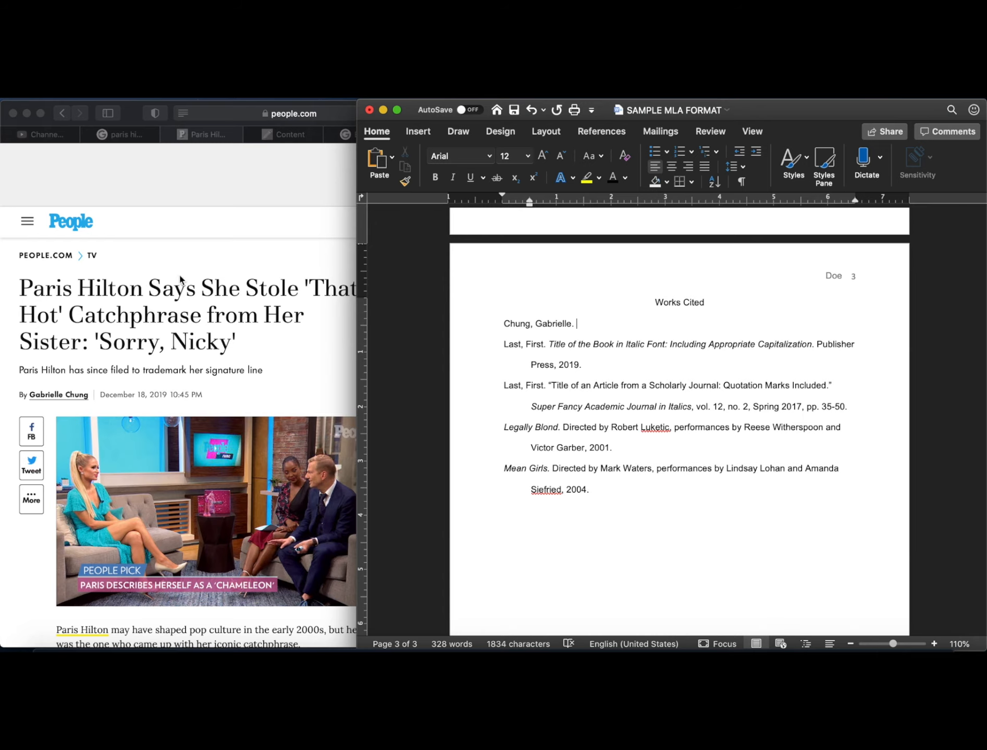
Add the opening of the quoted article title to the new entry: "Paris Hilton Says She Stole 'That's Hot' Catchphrase from Her.
{"action": "type", "text": "\""}
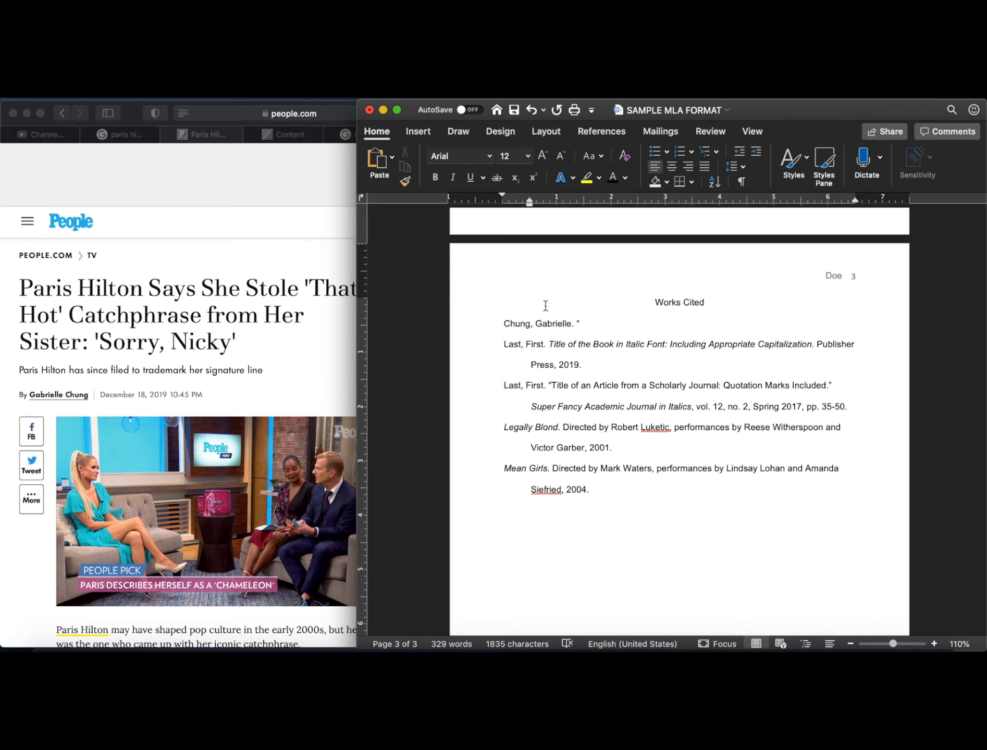
{"action": "type", "text": "Paris Hil"}
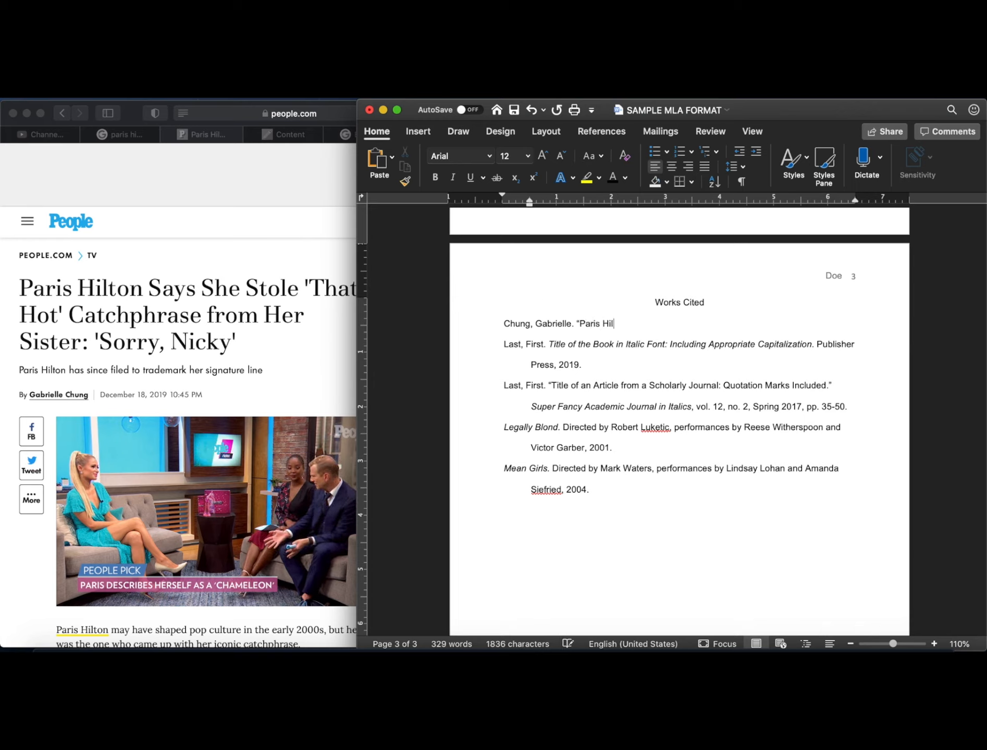
{"action": "type", "text": "ton Says She Stole "}
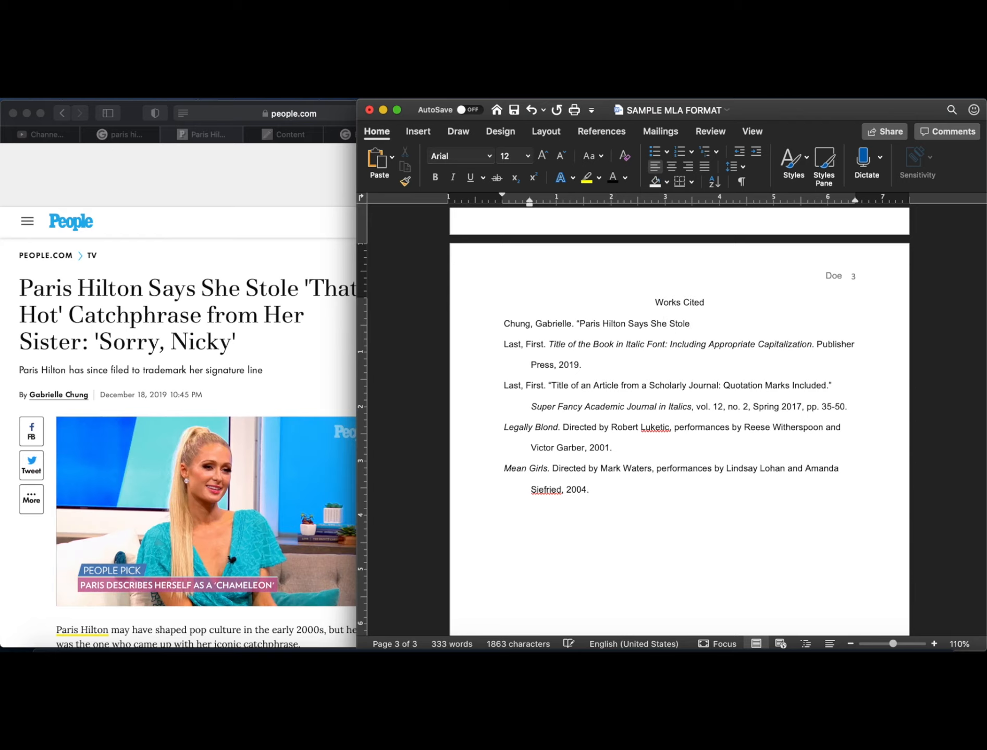
{"action": "type", "text": "'Tha"}
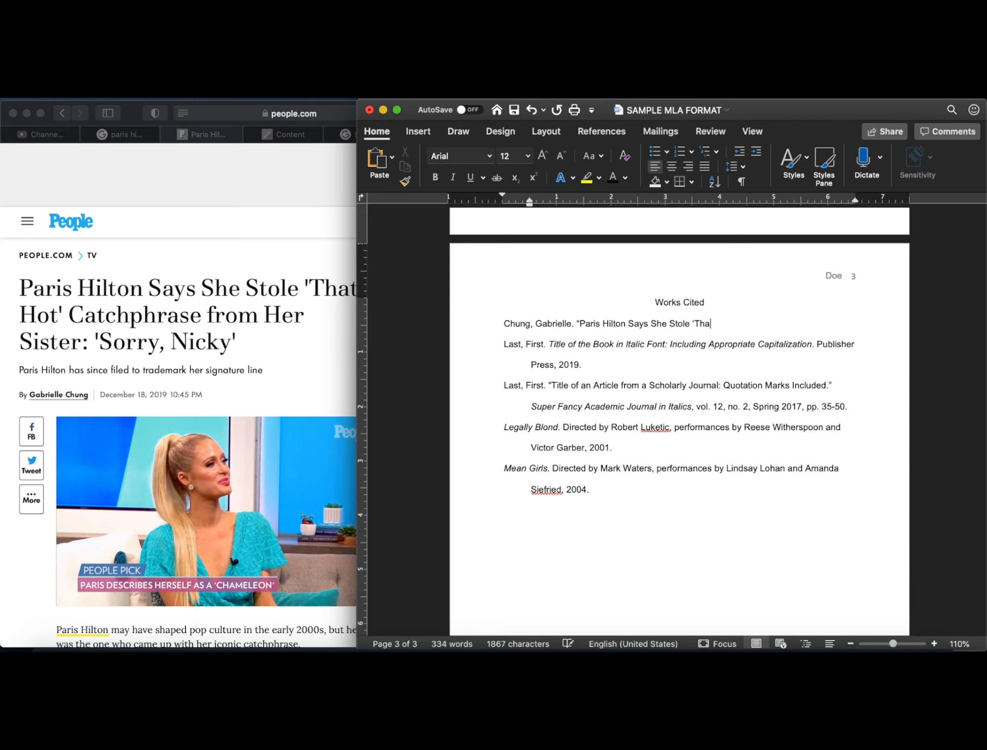
{"action": "left_click", "coordinate": [251, 269]}
{"action": "left_click", "coordinate": [750, 315]}
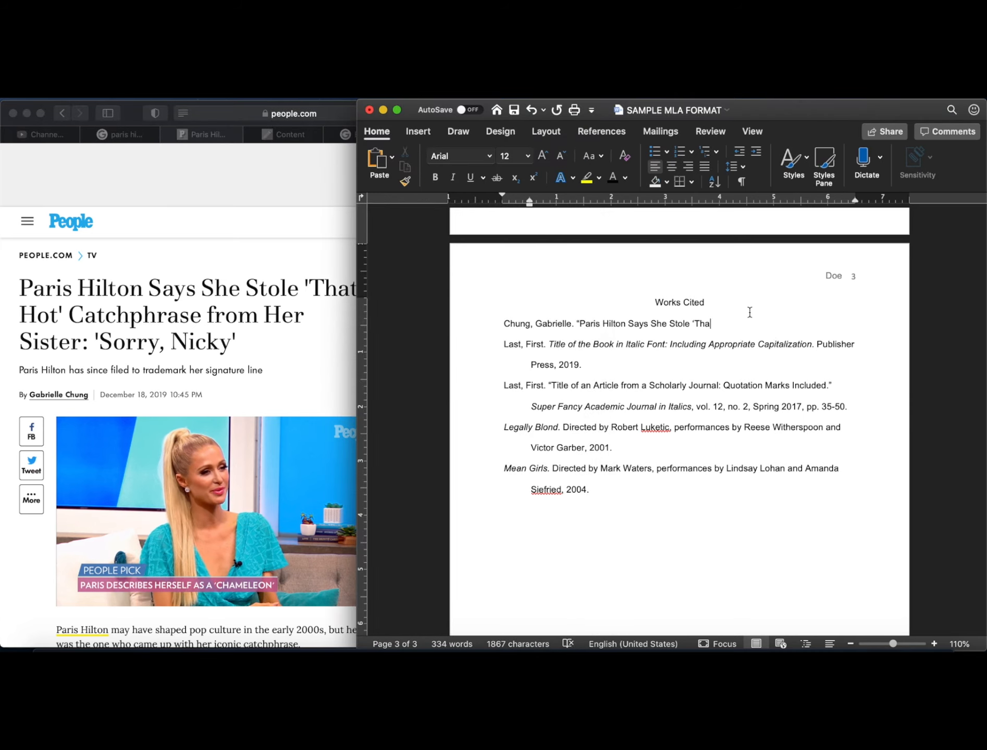
{"action": "type", "text": "t's "}
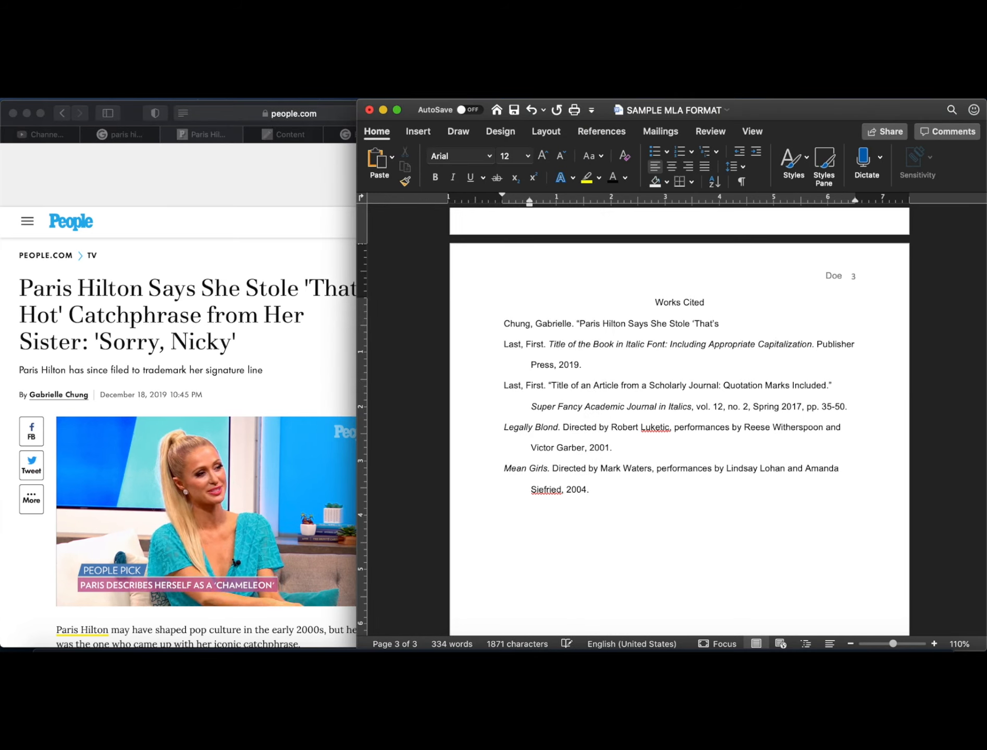
{"action": "type", "text": "Hot"}
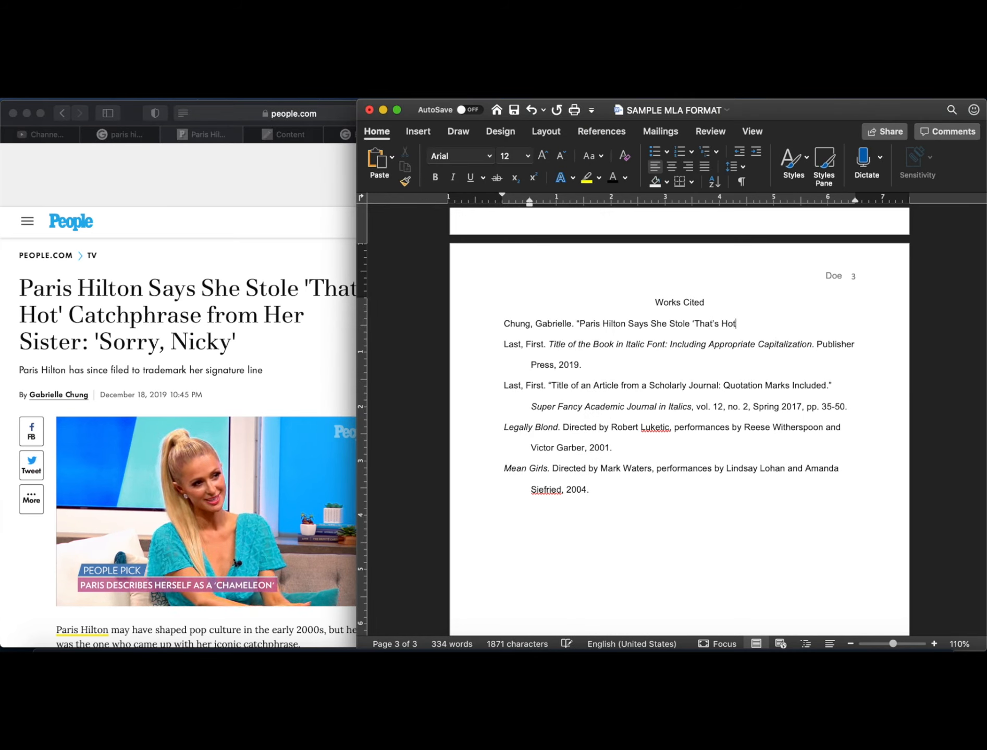
{"action": "type", "text": "'"}
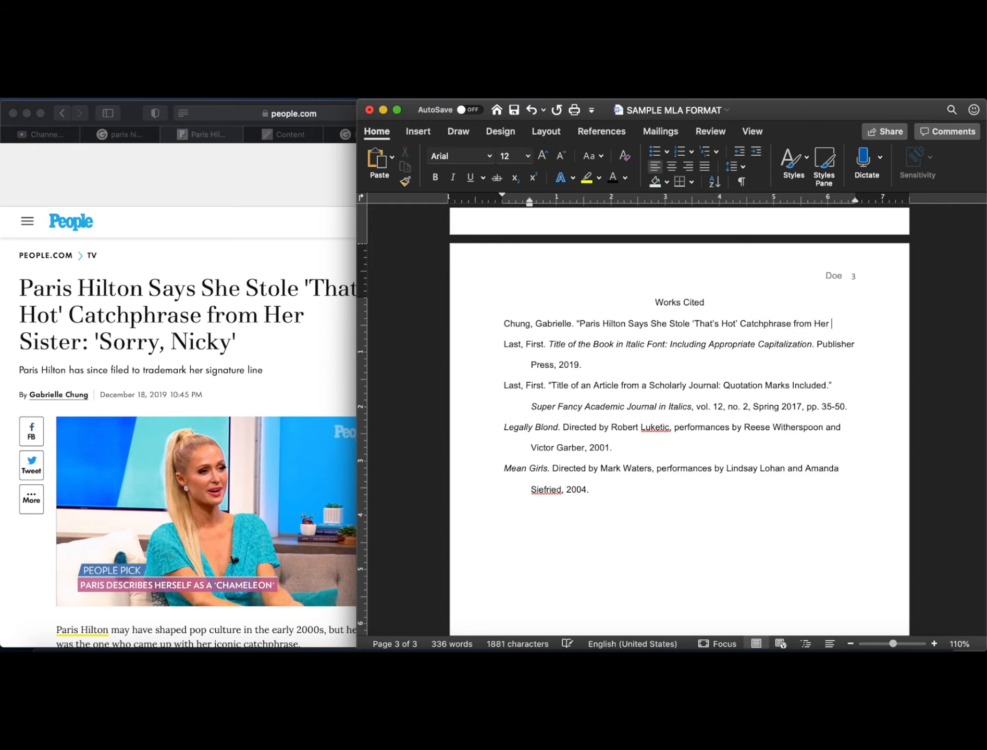
Complete the quoted article title with Sister: 'Sorry, Nicky.' placing the period inside both closing quotation marks.
{"action": "type", "text": "\""}
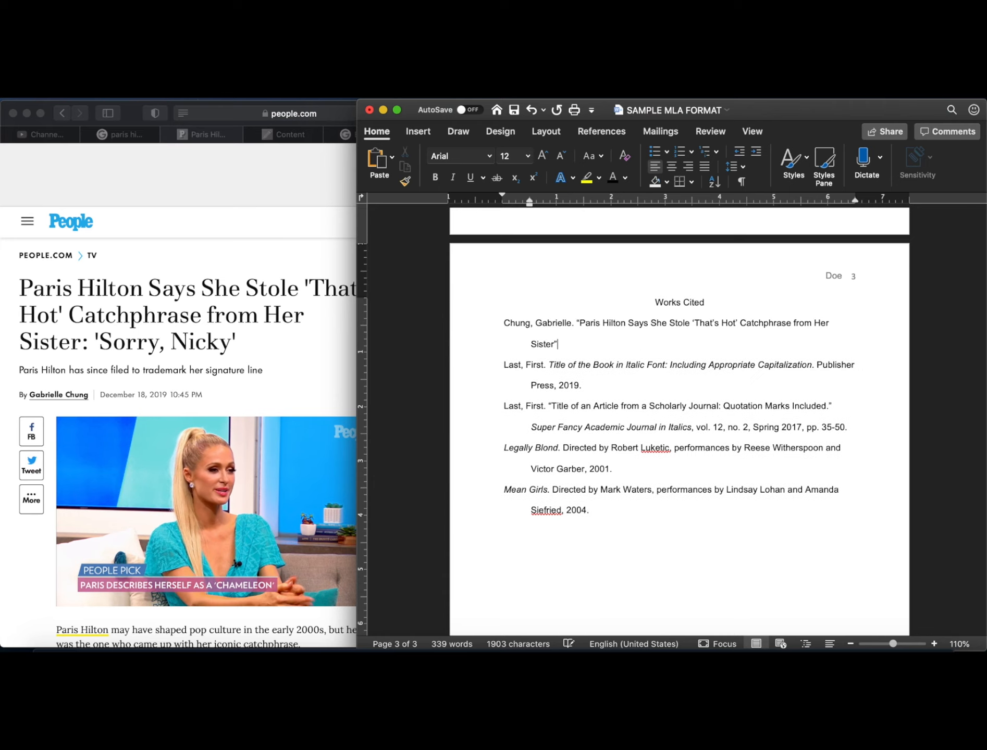
{"action": "key", "text": "BackSpace"}
{"action": "type", "text": ":"}
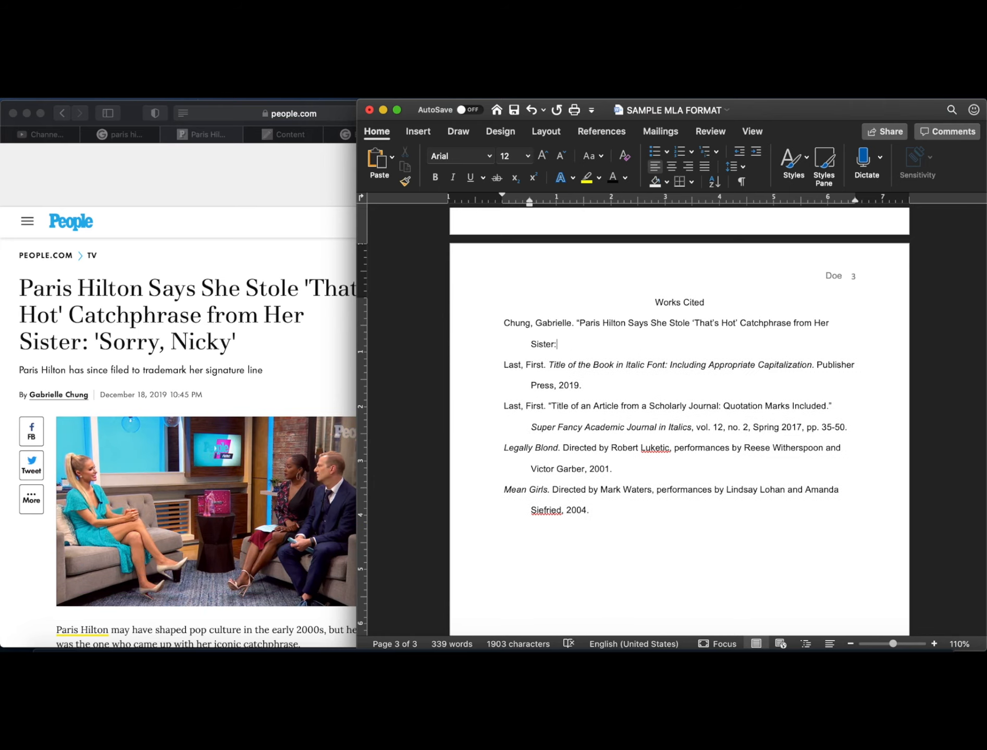
{"action": "type", "text": " 'S"}
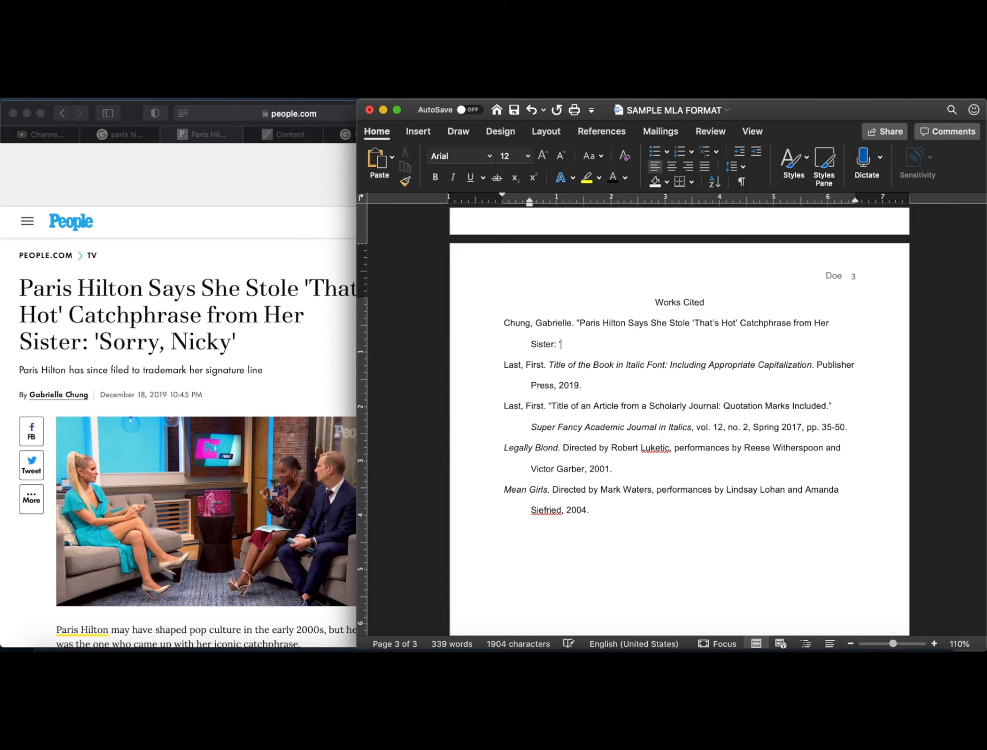
{"action": "type", "text": "orry,"}
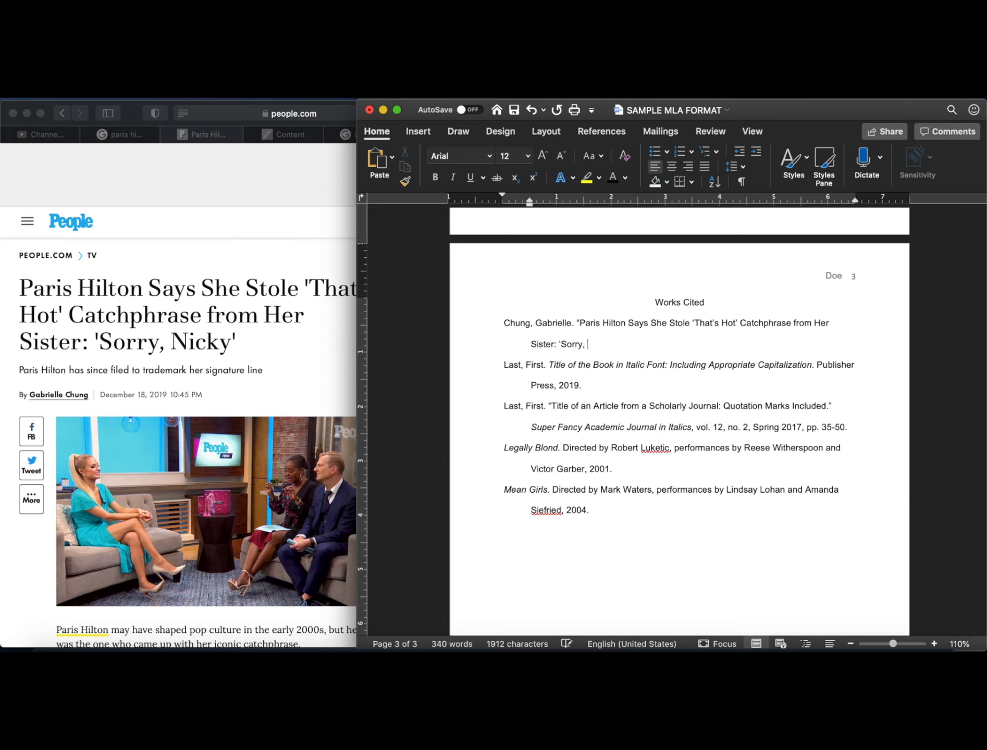
{"action": "type", "text": " Nicky'"}
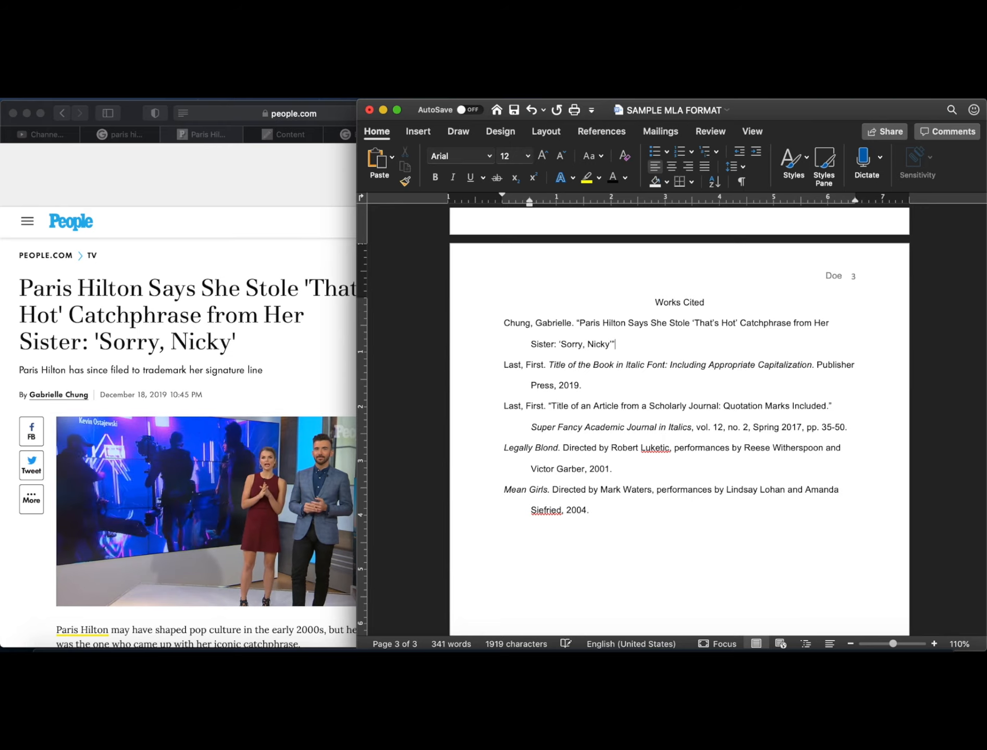
{"action": "key", "text": "BackSpace"}
{"action": "type", "text": ".'\""}
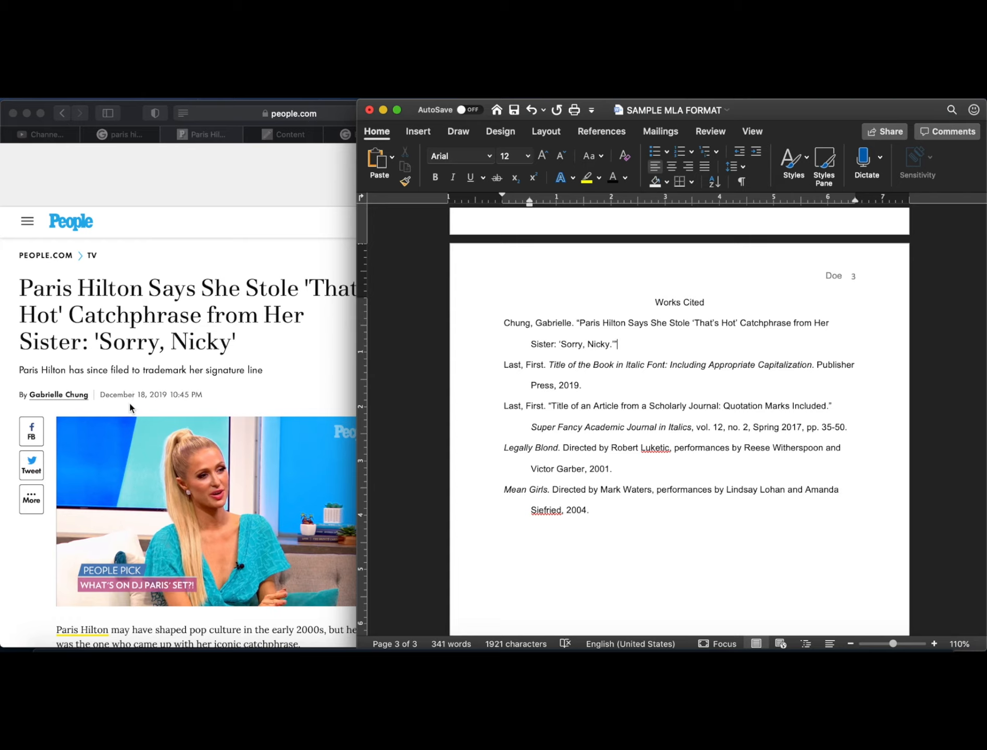
Switch to the Purdue OWL guide in Safari and examine the citation format for an article in a magazine on its MLA Periodicals page.
{"action": "left_click", "coordinate": [182, 397]}
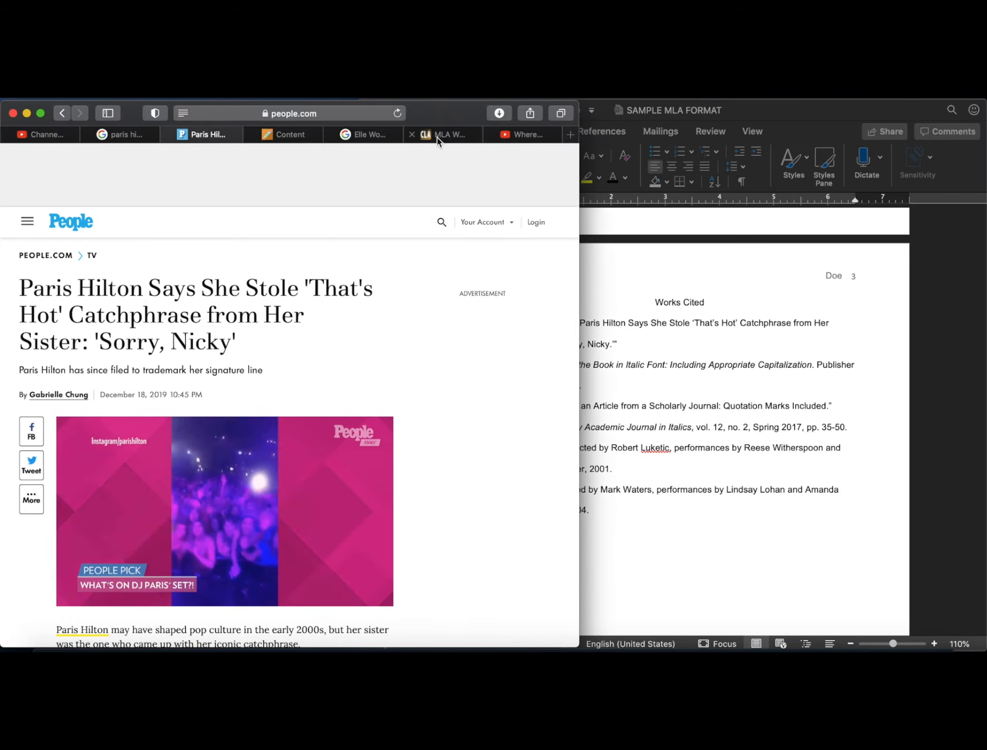
{"action": "left_click", "coordinate": [440, 136]}
{"action": "scroll", "coordinate": [449, 313], "scroll_direction": "up", "scroll_amount": 15}
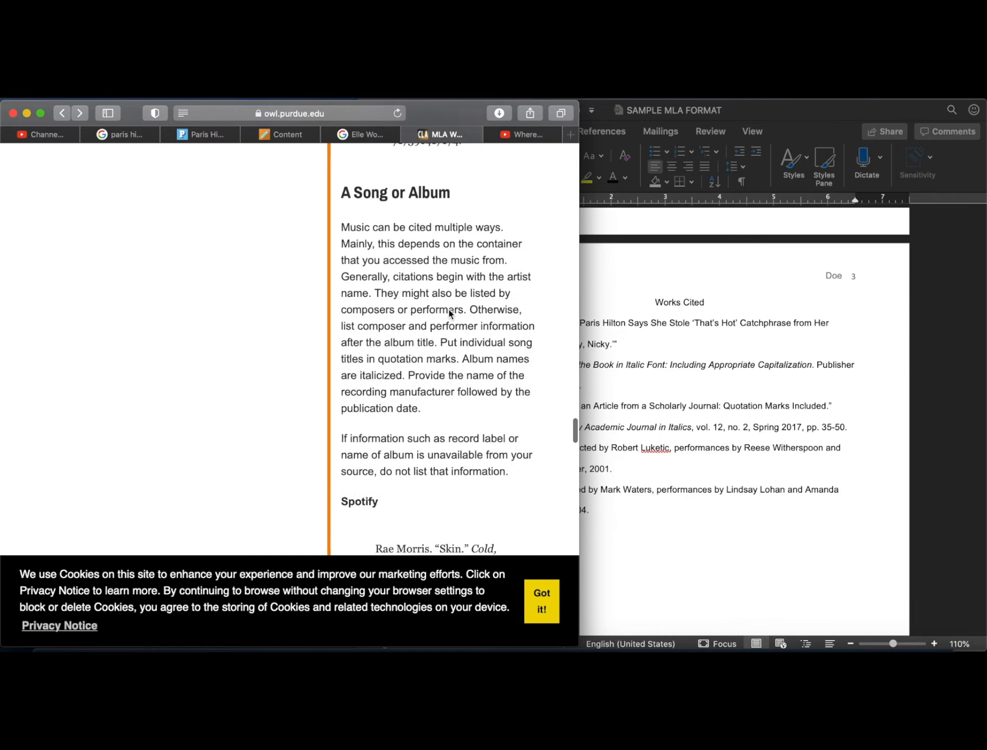
{"action": "scroll", "coordinate": [449, 312], "scroll_direction": "up", "scroll_amount": 15}
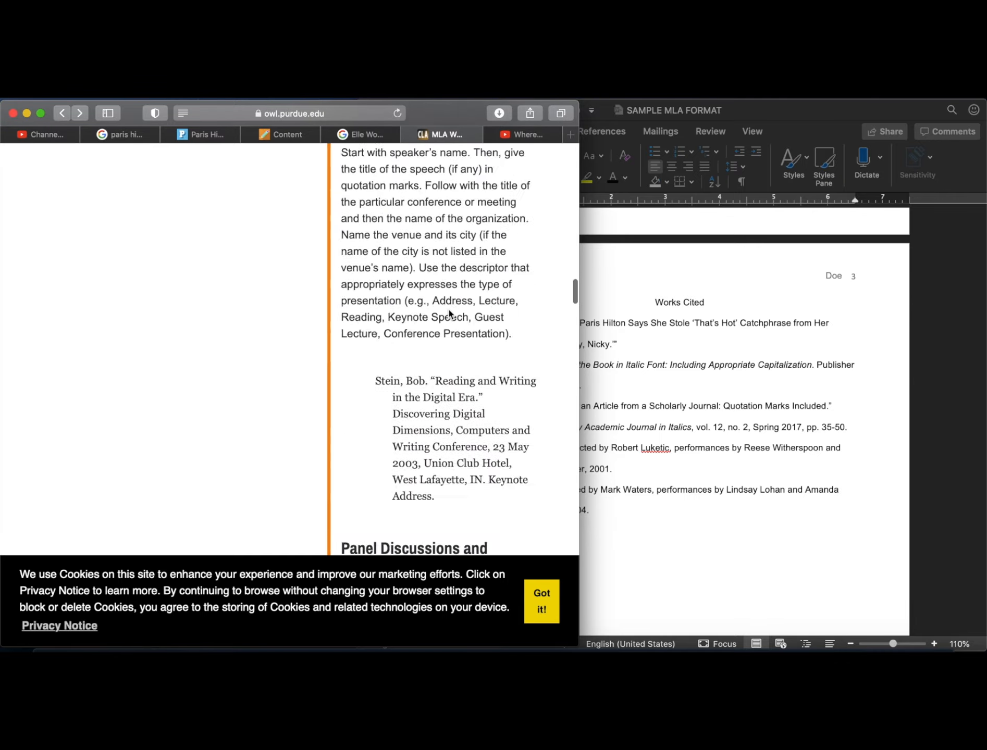
{"action": "scroll", "coordinate": [449, 313], "scroll_direction": "up", "scroll_amount": 1}
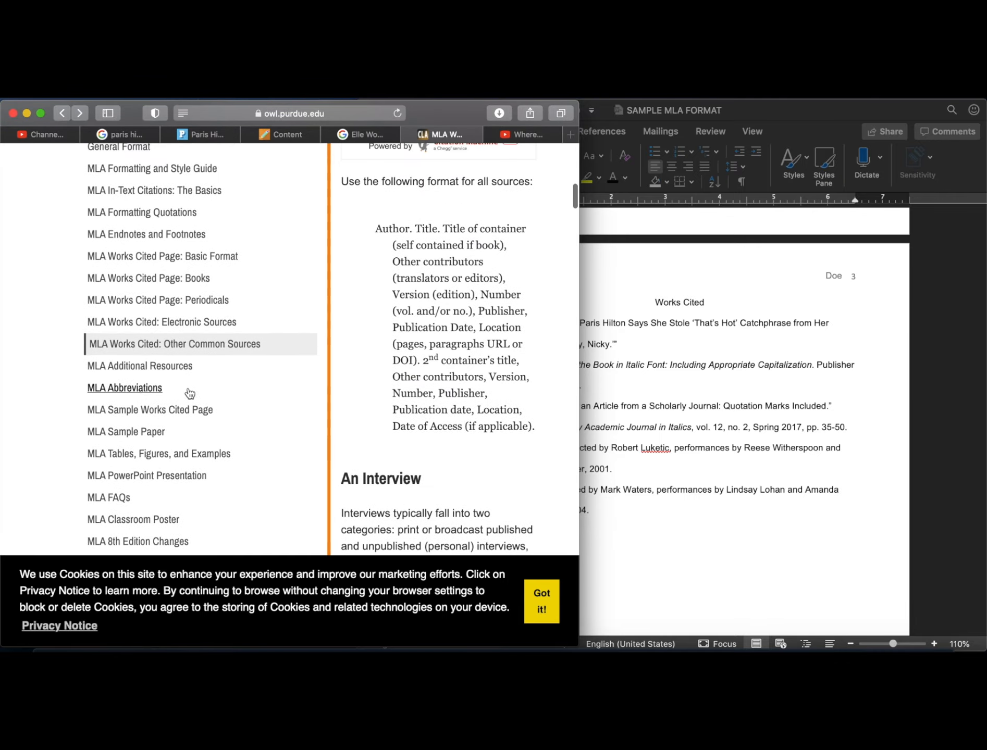
{"action": "left_click", "coordinate": [198, 302]}
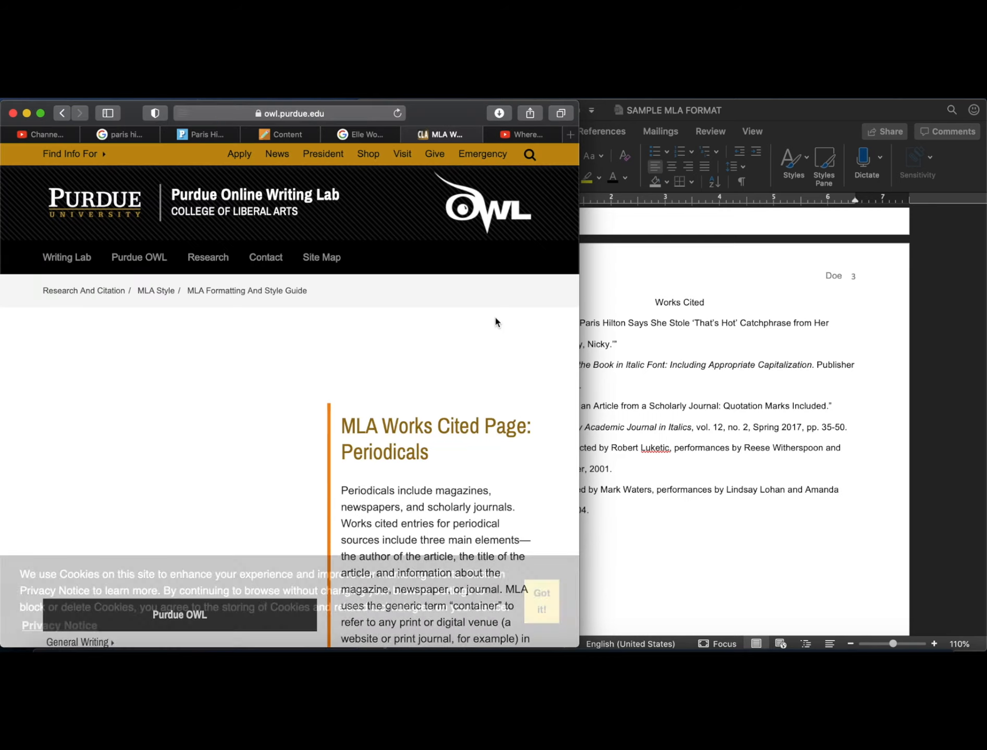
{"action": "scroll", "coordinate": [416, 448], "scroll_direction": "down", "scroll_amount": 7}
{"action": "scroll", "coordinate": [417, 448], "scroll_direction": "down", "scroll_amount": 15}
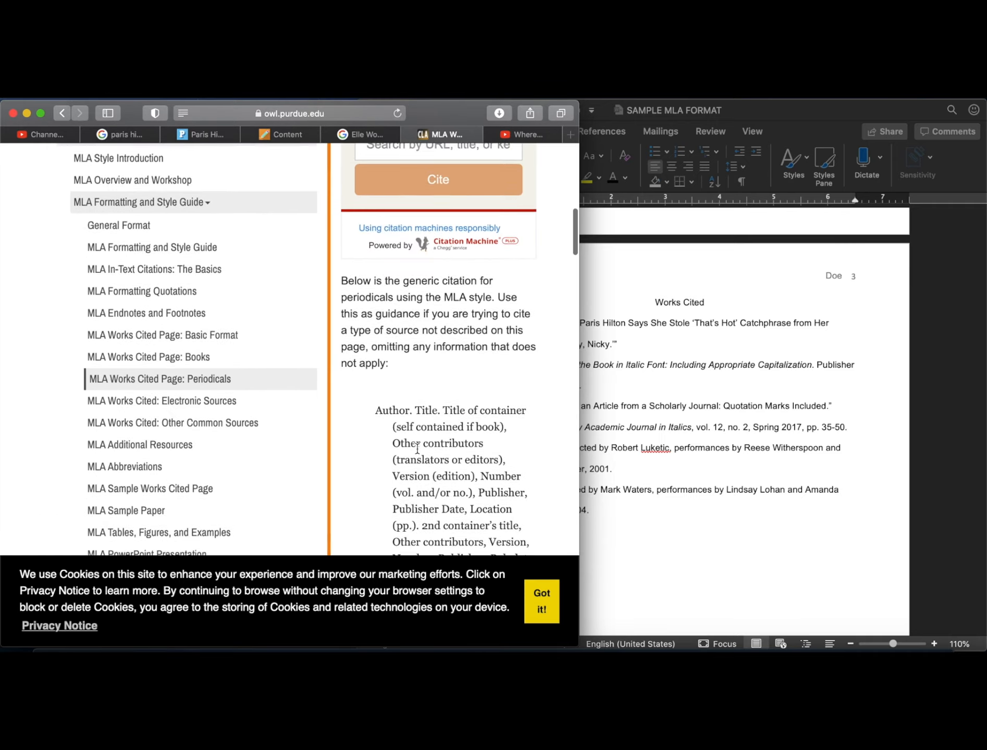
{"action": "scroll", "coordinate": [416, 449], "scroll_direction": "down", "scroll_amount": 2}
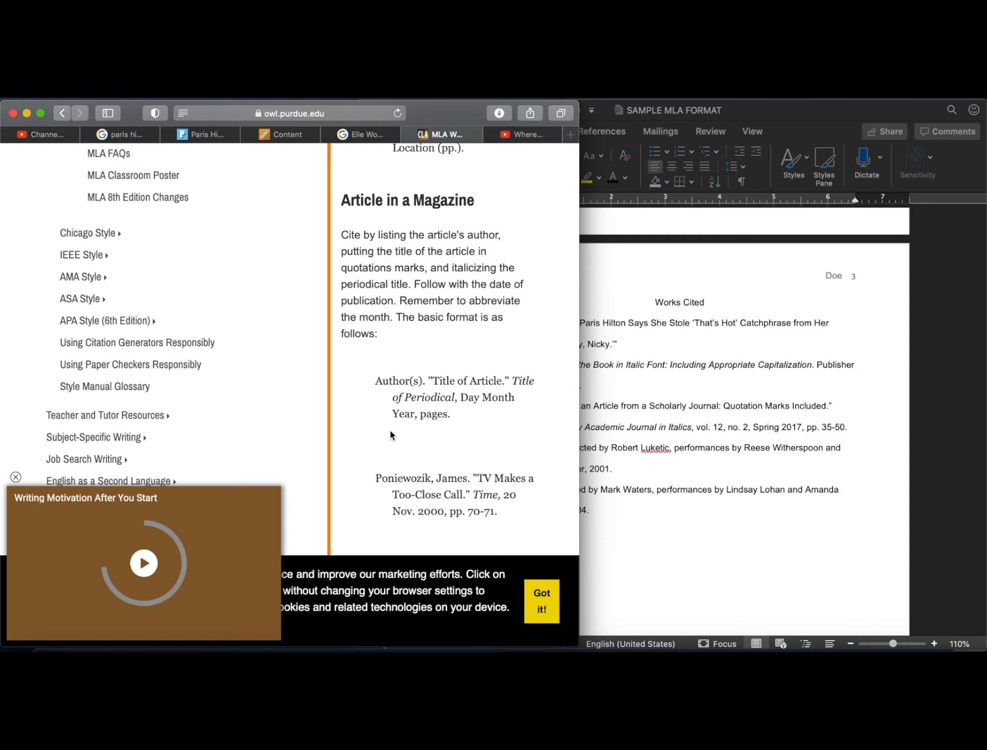
{"action": "scroll", "coordinate": [461, 422], "scroll_direction": "down", "scroll_amount": 4}
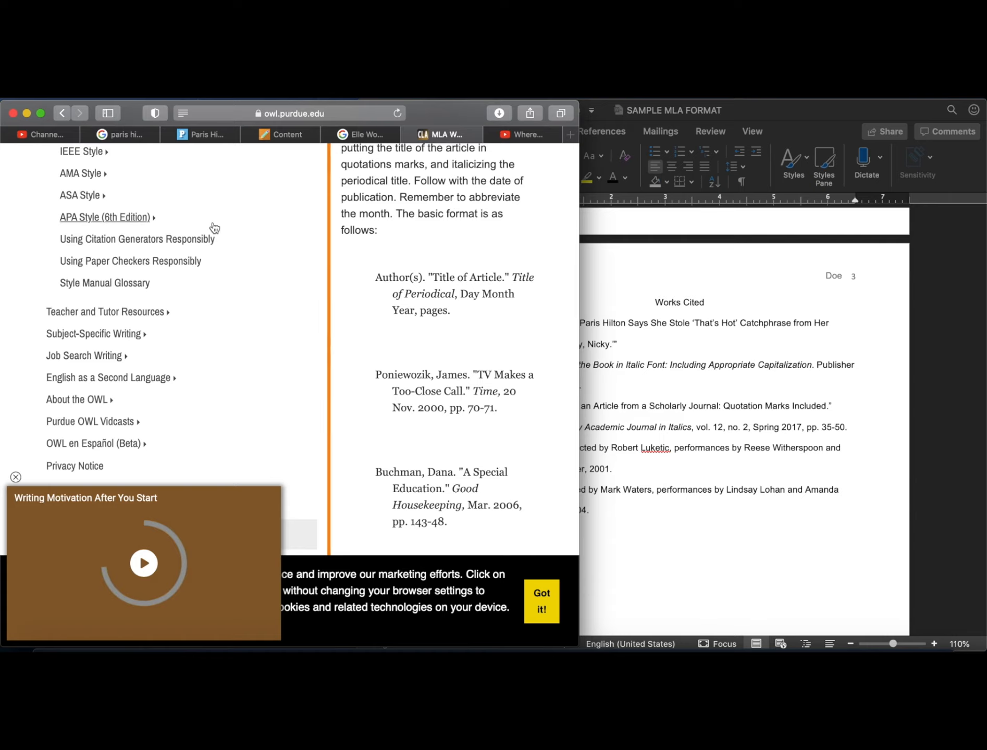
{"action": "left_click_drag", "start_coordinate": [377, 279], "coordinate": [403, 324]}
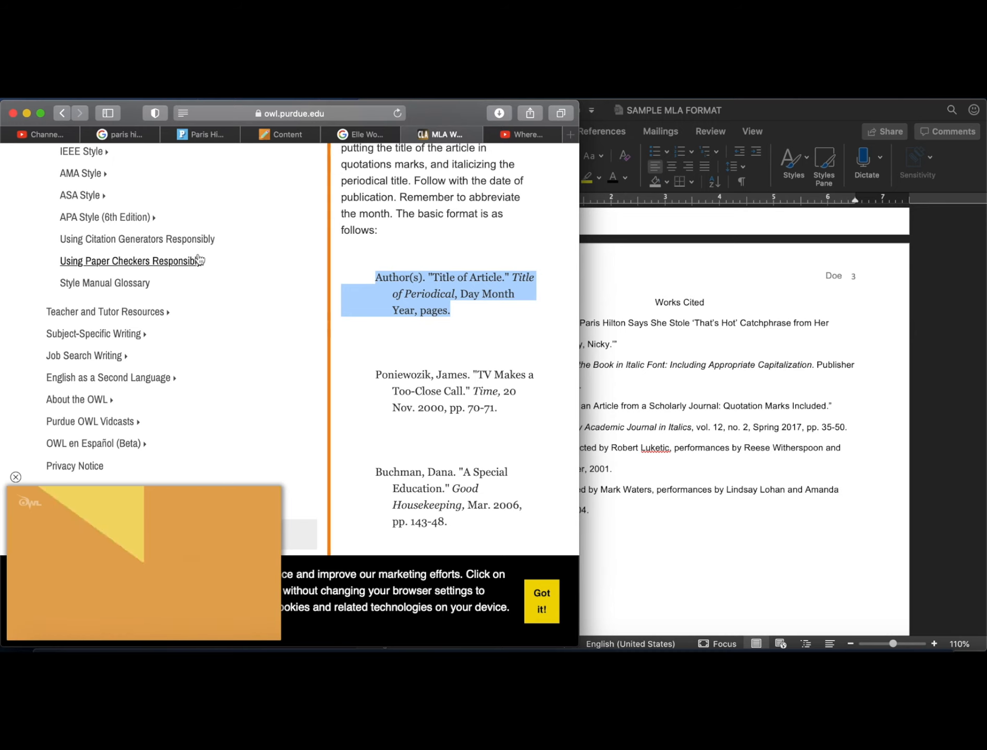
Open the guide's MLA Works Cited: Electronic Sources page and examine the citation format for a page on a web site.
{"action": "scroll", "coordinate": [198, 259], "scroll_direction": "up", "scroll_amount": 8}
{"action": "scroll", "coordinate": [182, 297], "scroll_direction": "up", "scroll_amount": 2}
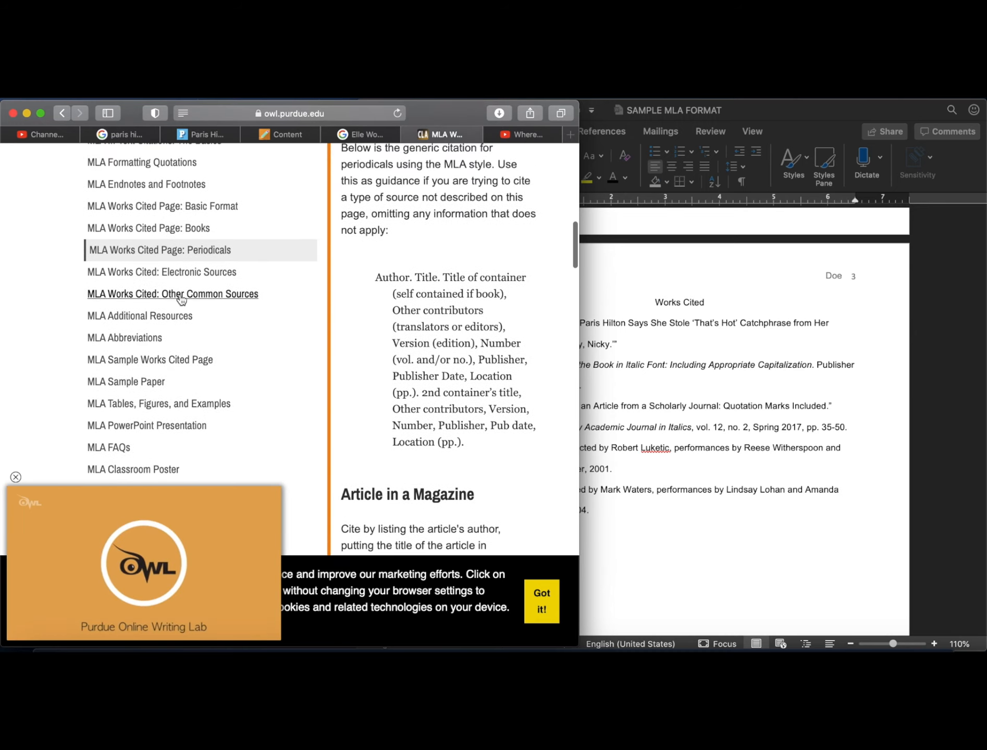
{"action": "left_click", "coordinate": [169, 272]}
{"action": "scroll", "coordinate": [445, 418], "scroll_direction": "down", "scroll_amount": 10}
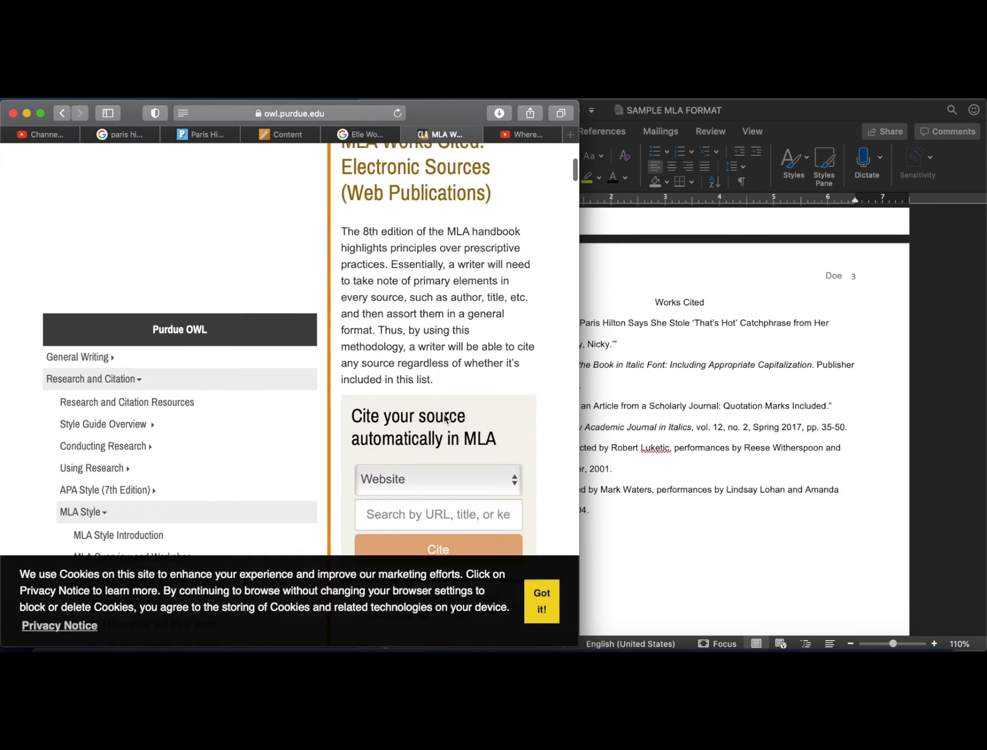
{"action": "scroll", "coordinate": [445, 418], "scroll_direction": "down", "scroll_amount": 10}
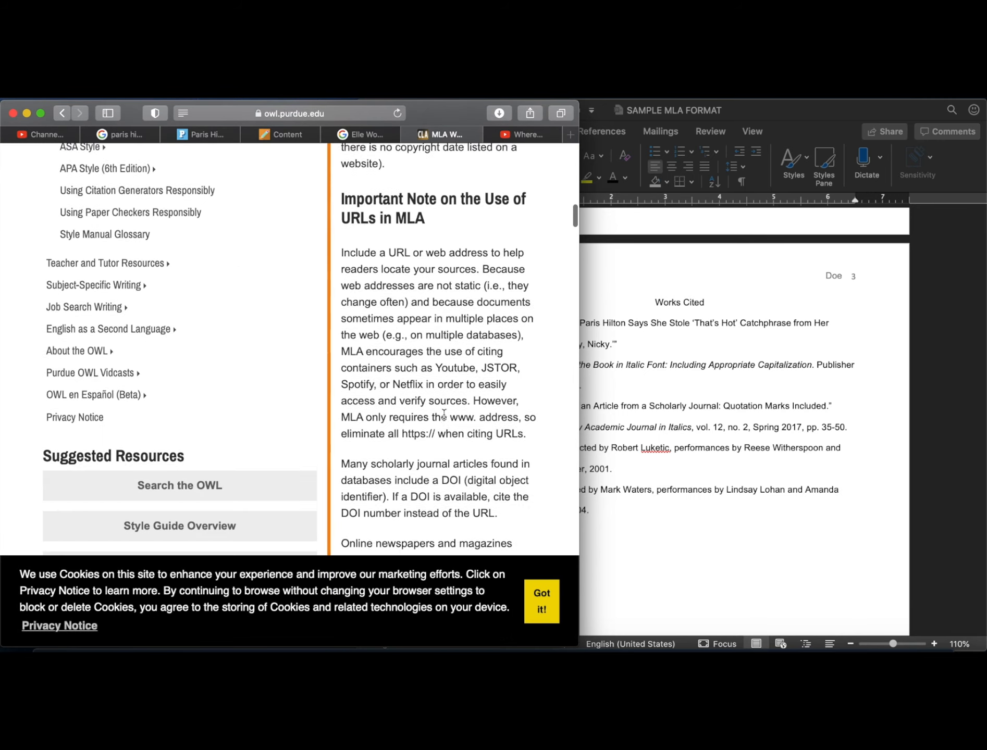
{"action": "scroll", "coordinate": [444, 415], "scroll_direction": "down", "scroll_amount": 10}
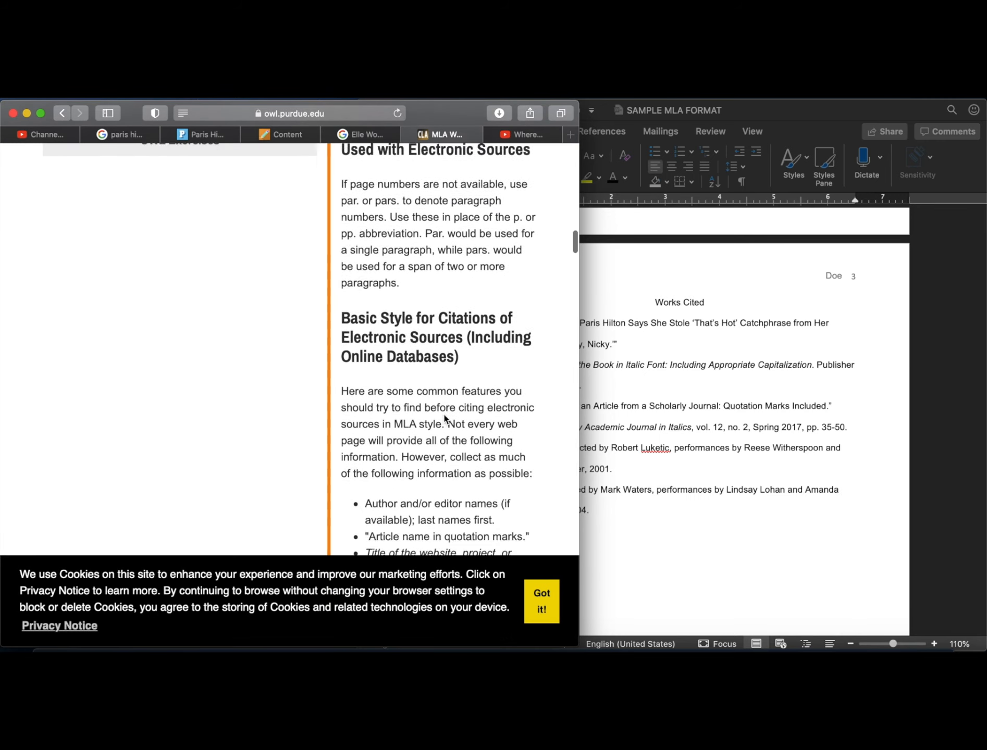
{"action": "scroll", "coordinate": [444, 414], "scroll_direction": "down", "scroll_amount": 15}
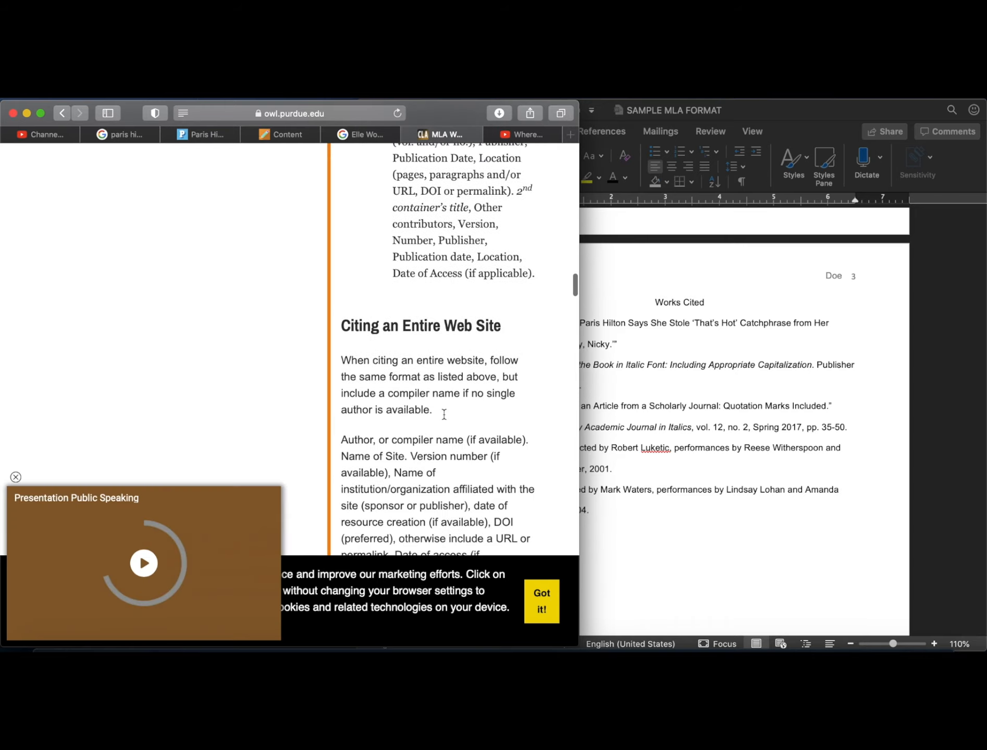
{"action": "scroll", "coordinate": [444, 417], "scroll_direction": "down", "scroll_amount": 12}
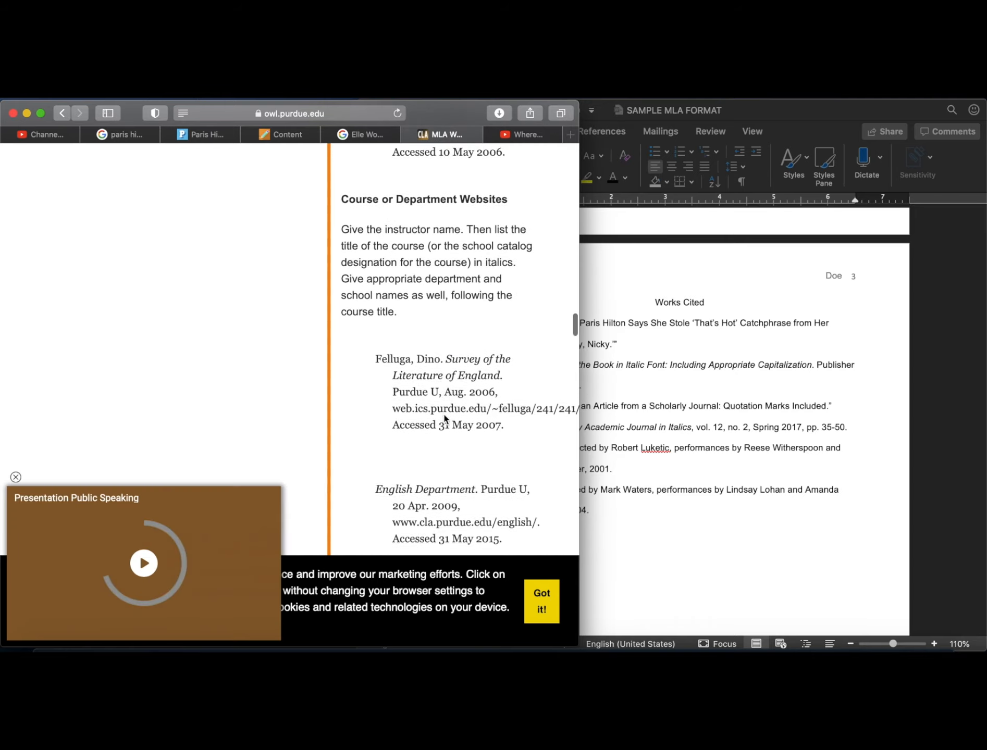
{"action": "scroll", "coordinate": [444, 415], "scroll_direction": "down", "scroll_amount": 8}
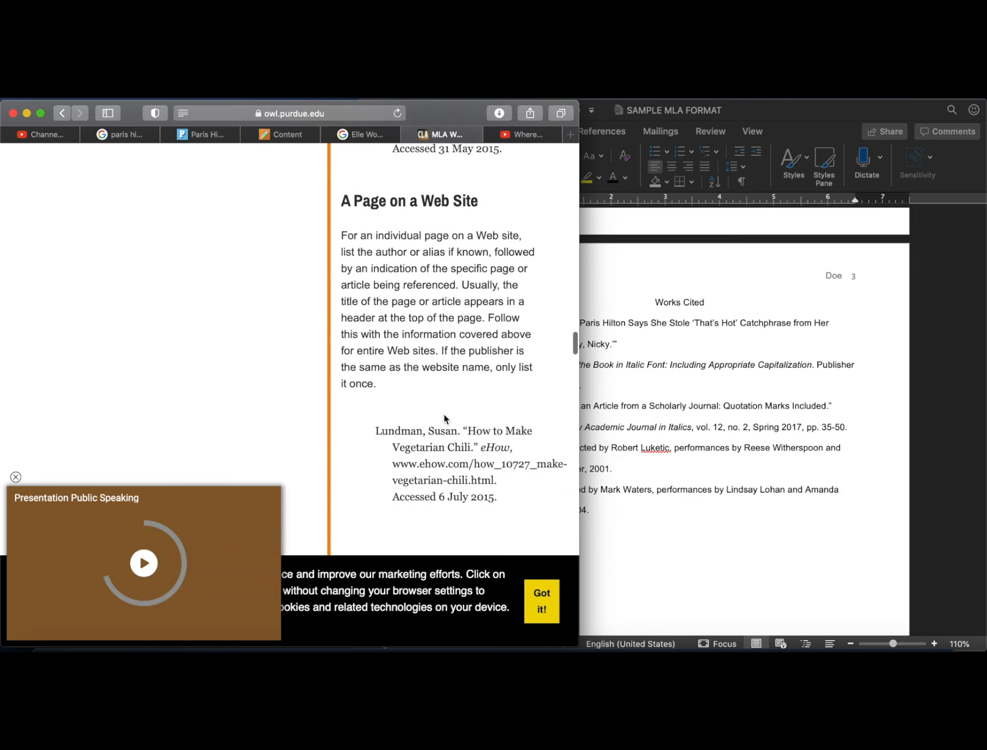
Find the guide's format for an article in a web magazine and add the italic title People plus a comma after the article title.
{"action": "scroll", "coordinate": [408, 414], "scroll_direction": "down", "scroll_amount": 12}
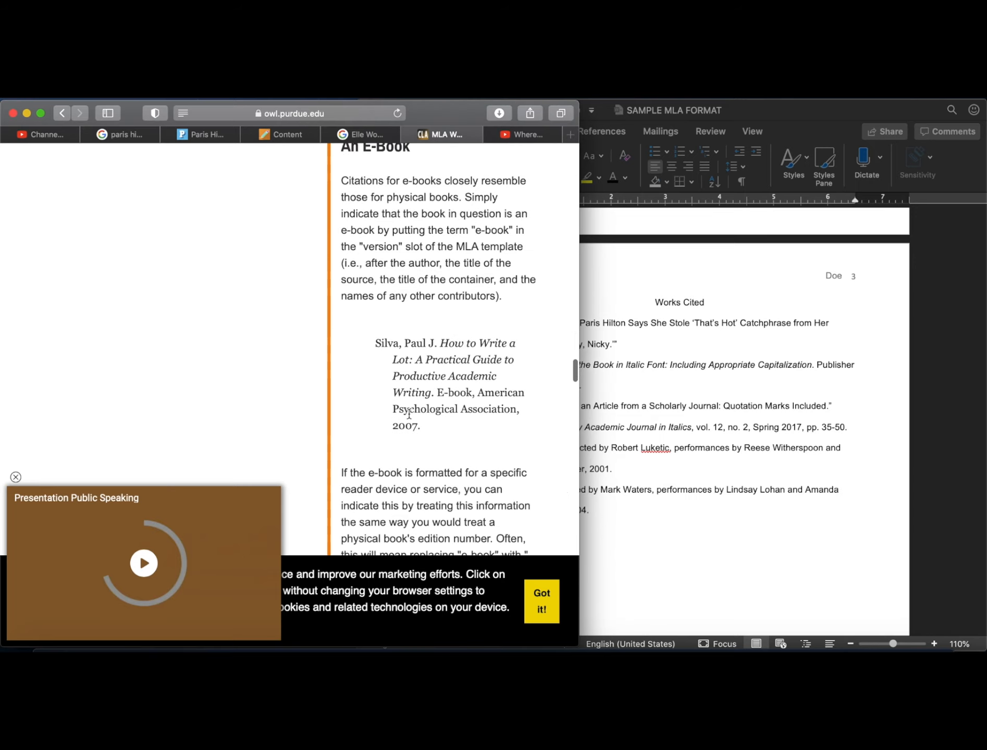
{"action": "scroll", "coordinate": [409, 413], "scroll_direction": "down", "scroll_amount": 15}
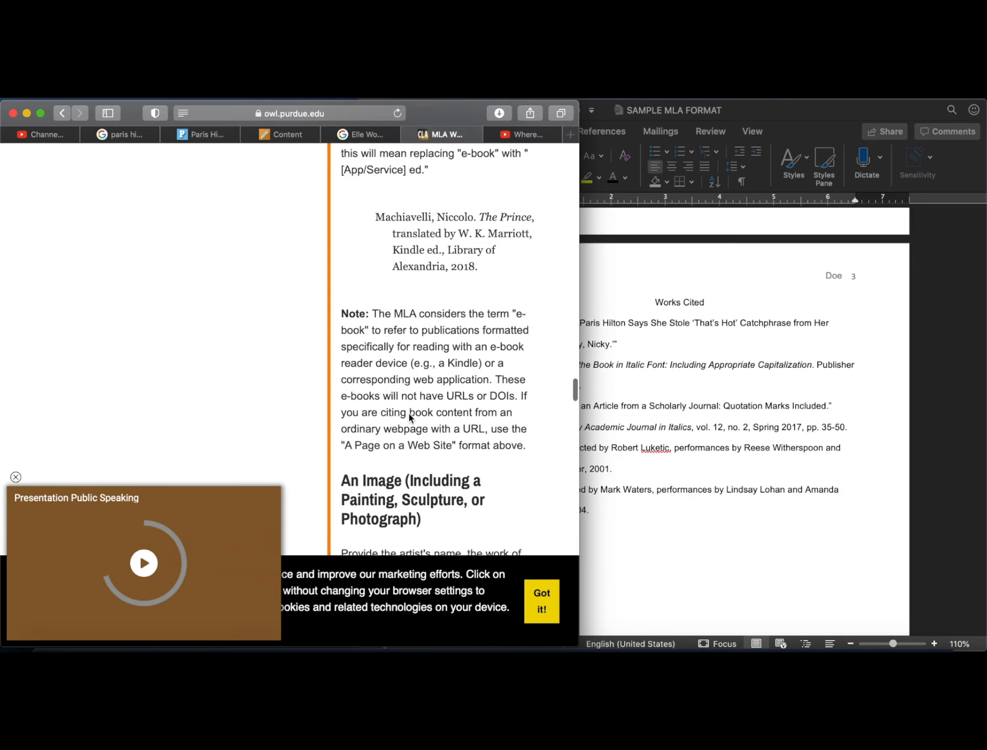
{"action": "scroll", "coordinate": [409, 415], "scroll_direction": "down", "scroll_amount": 5}
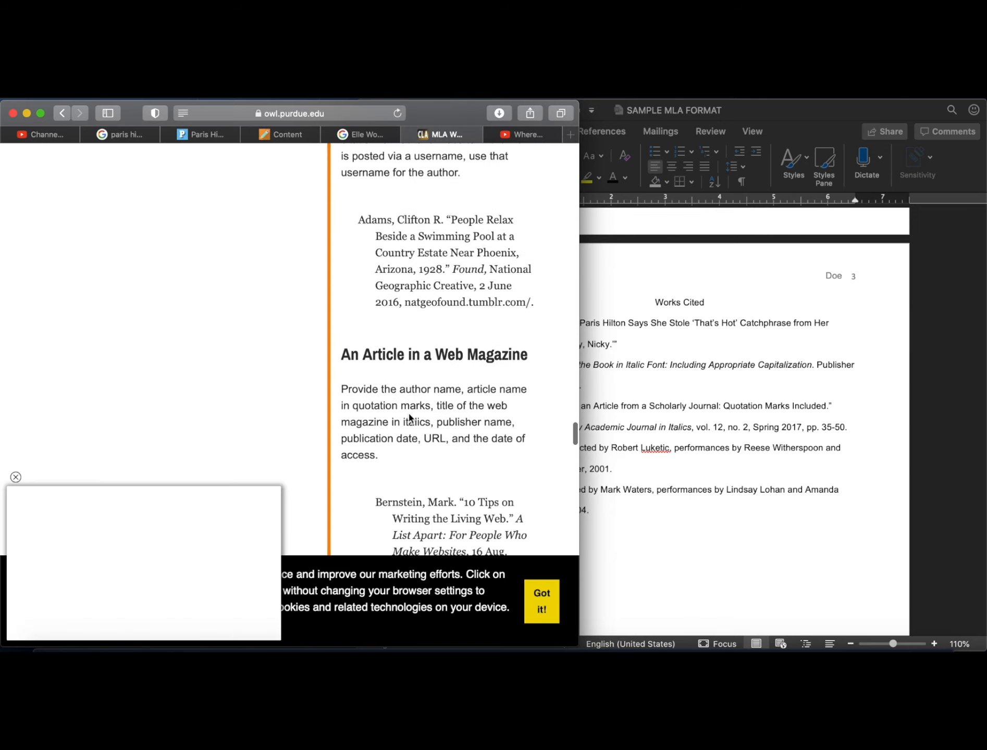
{"action": "scroll", "coordinate": [409, 416], "scroll_direction": "down", "scroll_amount": 3}
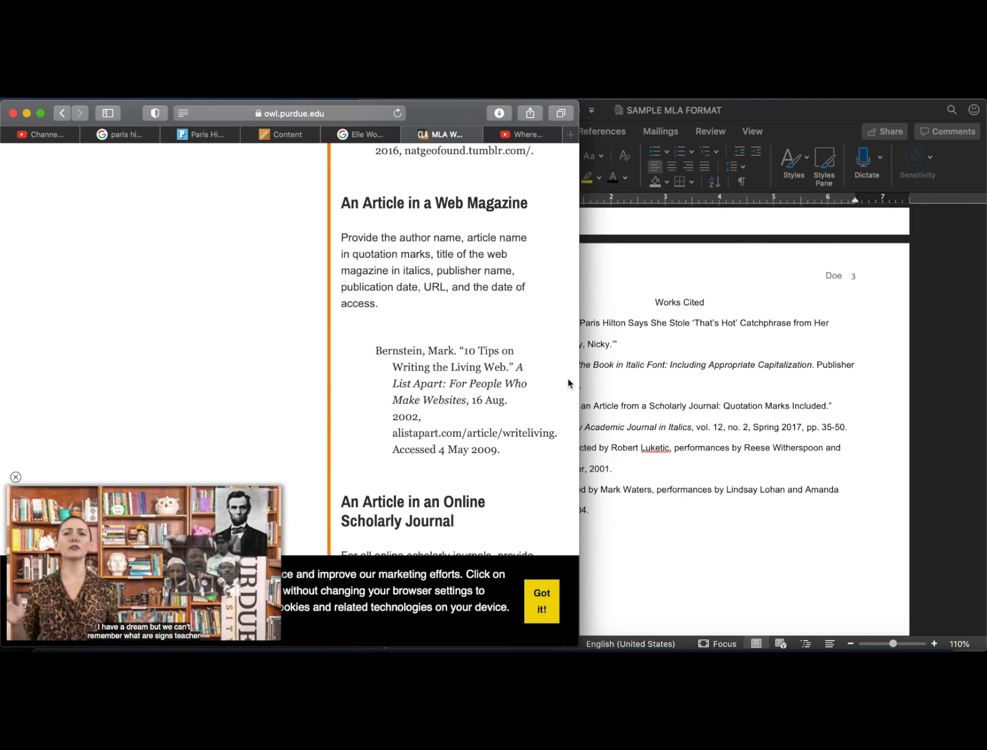
{"action": "left_click", "coordinate": [702, 335]}
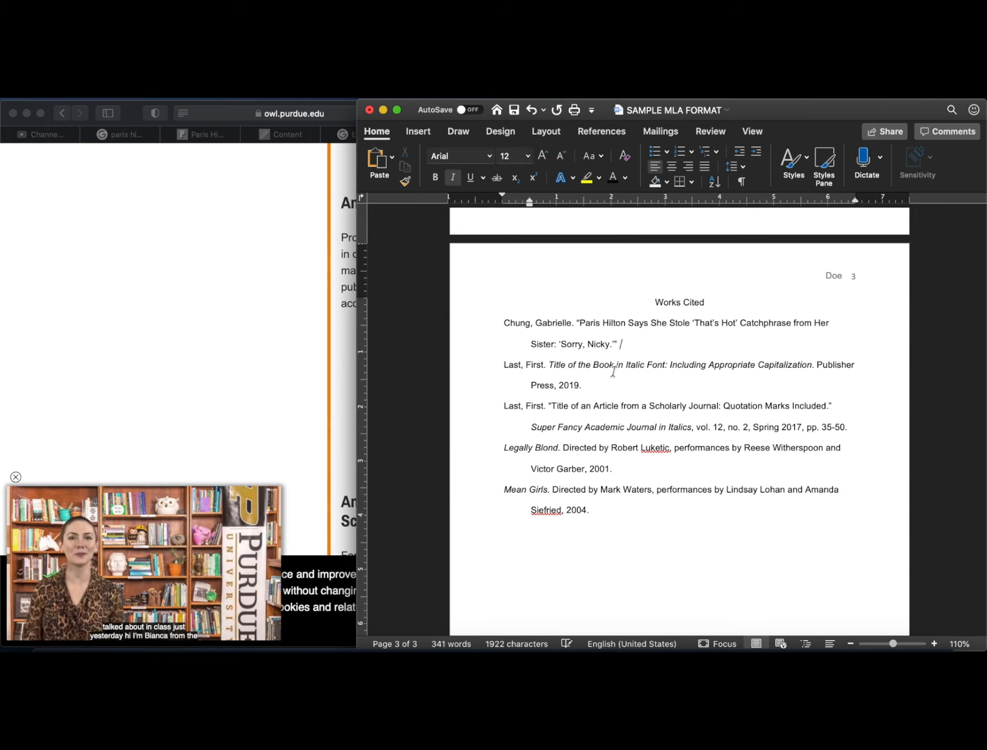
{"action": "type", "text": "People"}
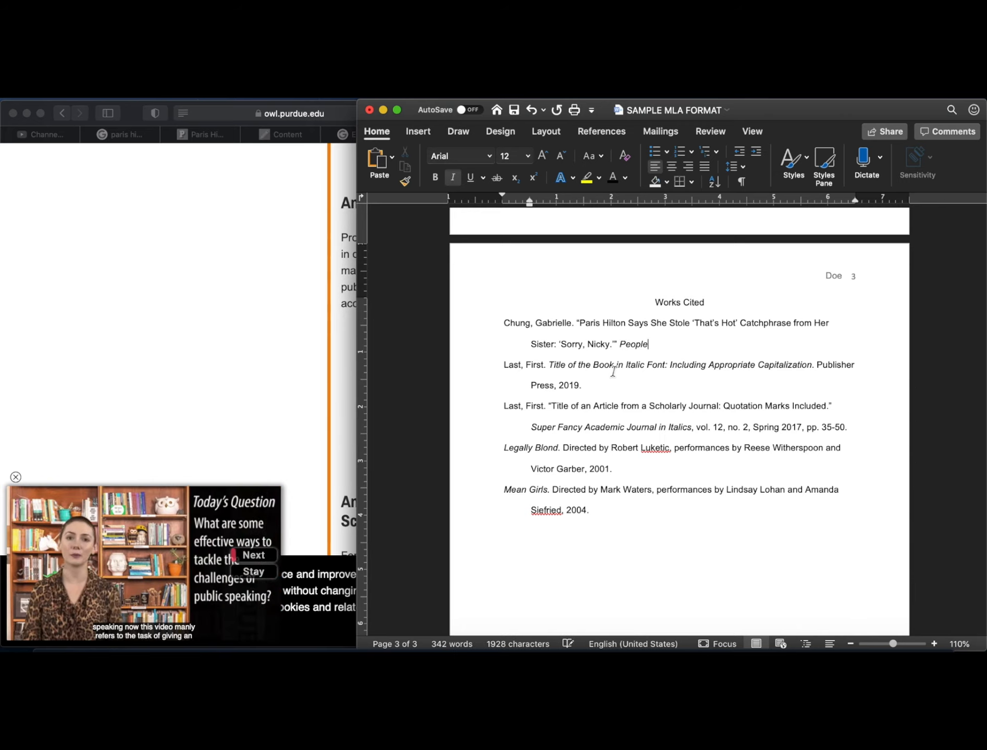
{"action": "left_click", "coordinate": [191, 338]}
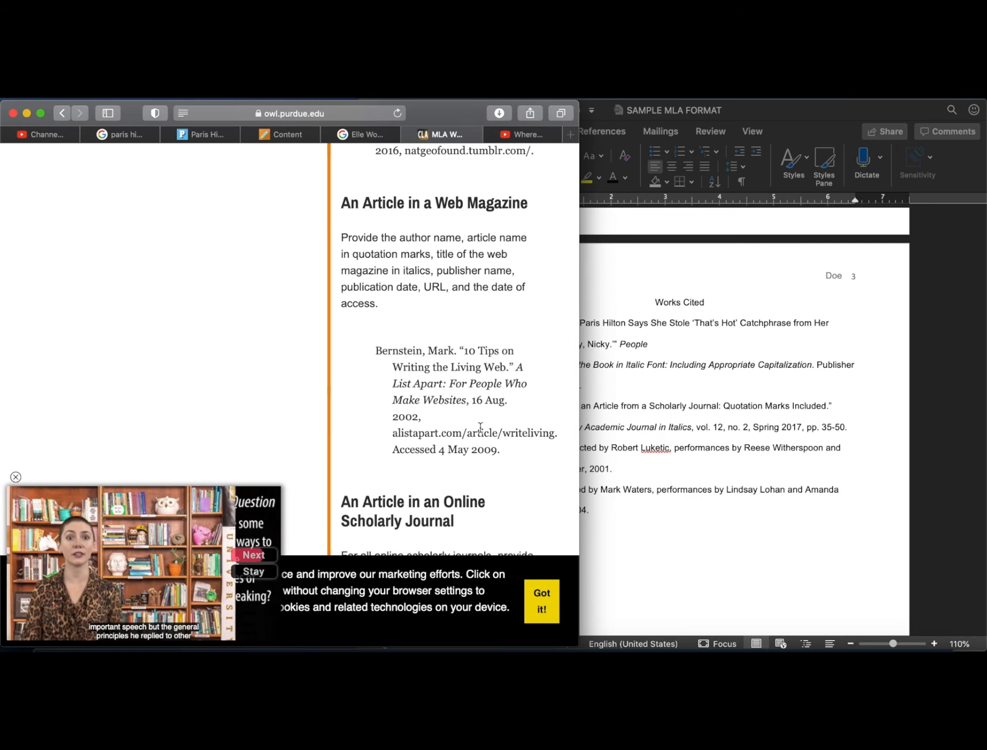
{"action": "left_click", "coordinate": [666, 359]}
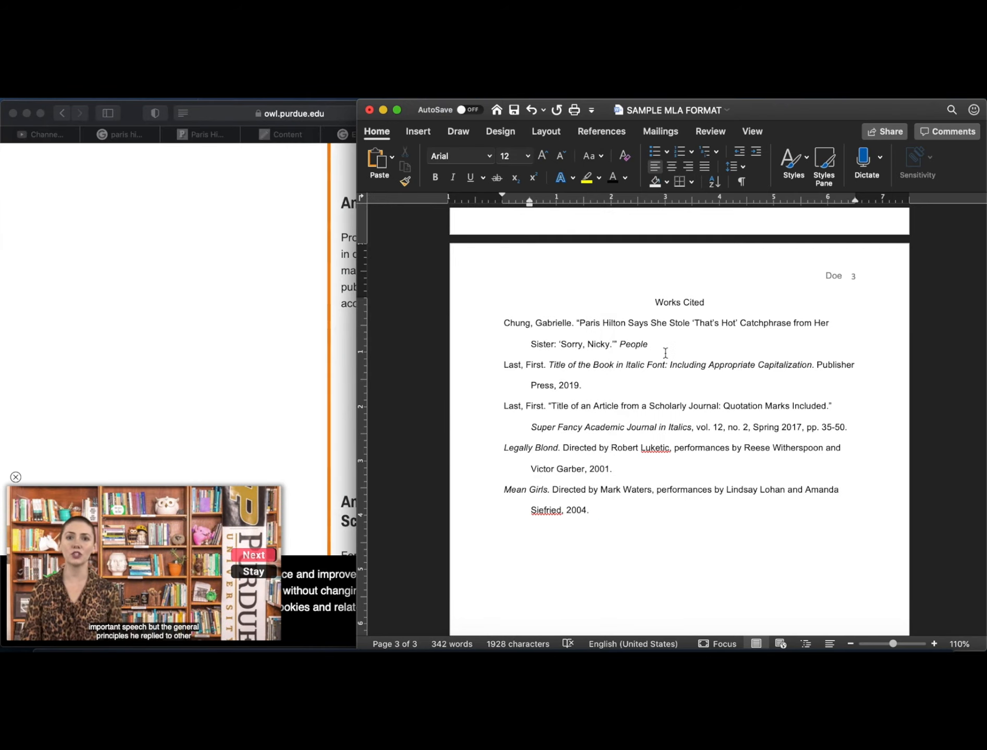
{"action": "type", "text": ","}
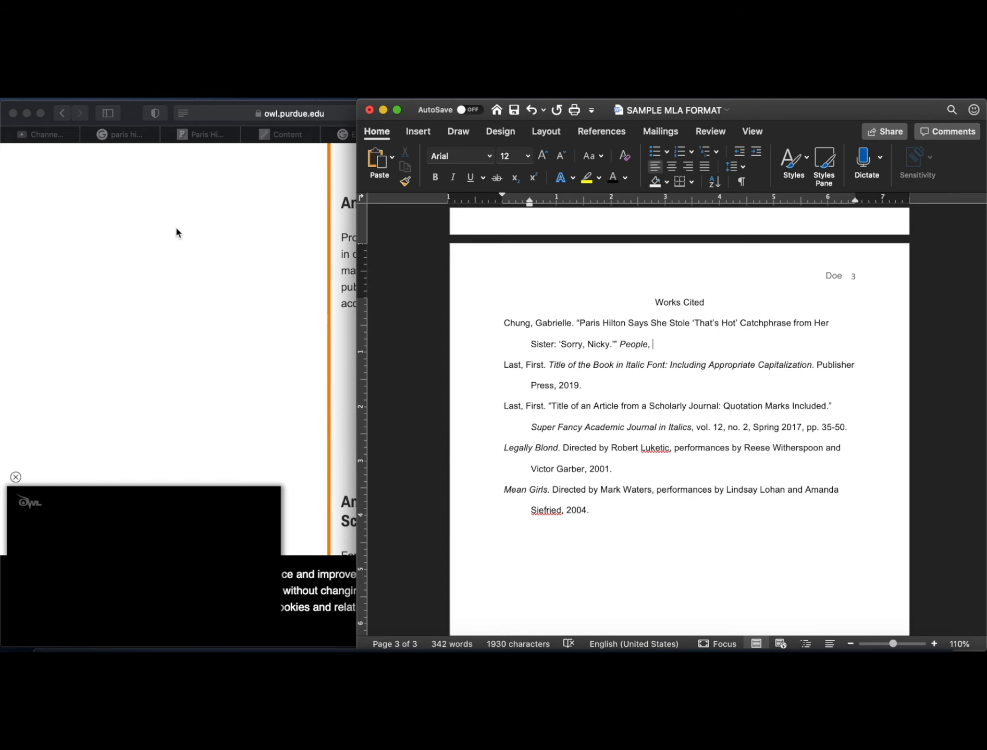
Check the publication date on the People article and the guide's date order, and add the day 18 after the magazine title.
{"action": "left_click", "coordinate": [176, 232]}
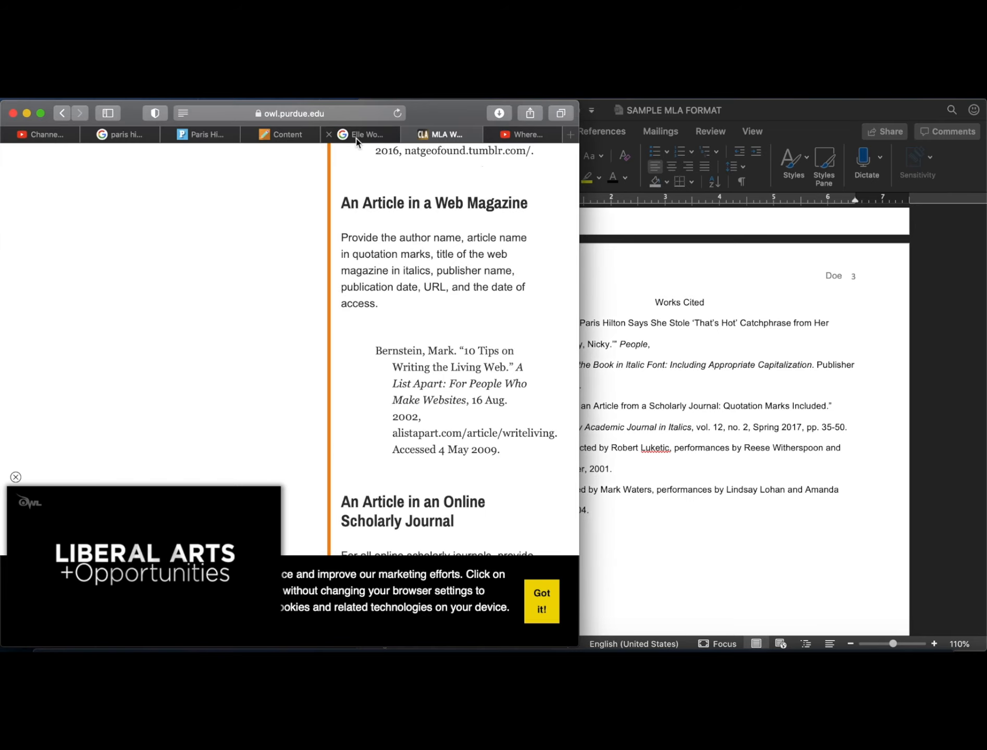
{"action": "left_click", "coordinate": [202, 134]}
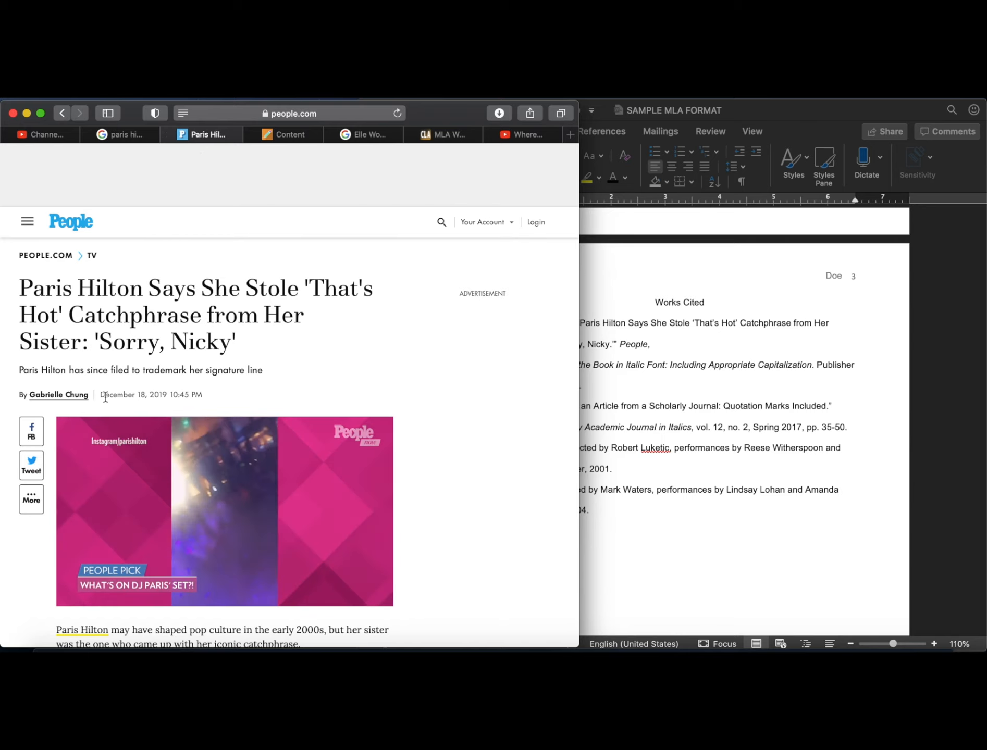
{"action": "left_click", "coordinate": [687, 346]}
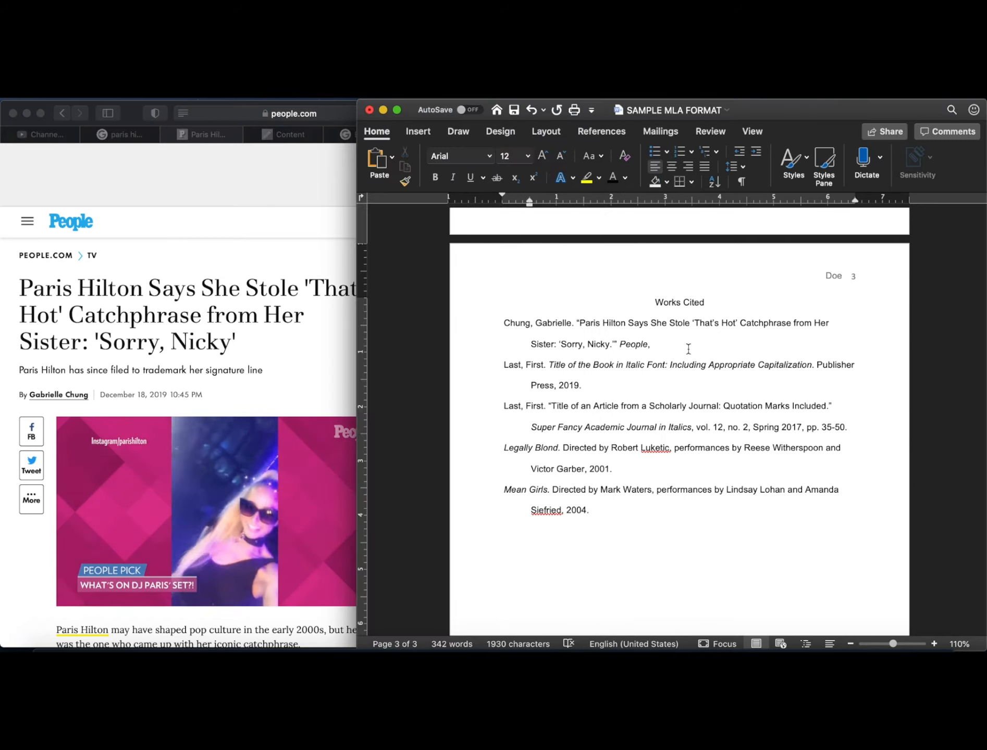
{"action": "left_click", "coordinate": [204, 200]}
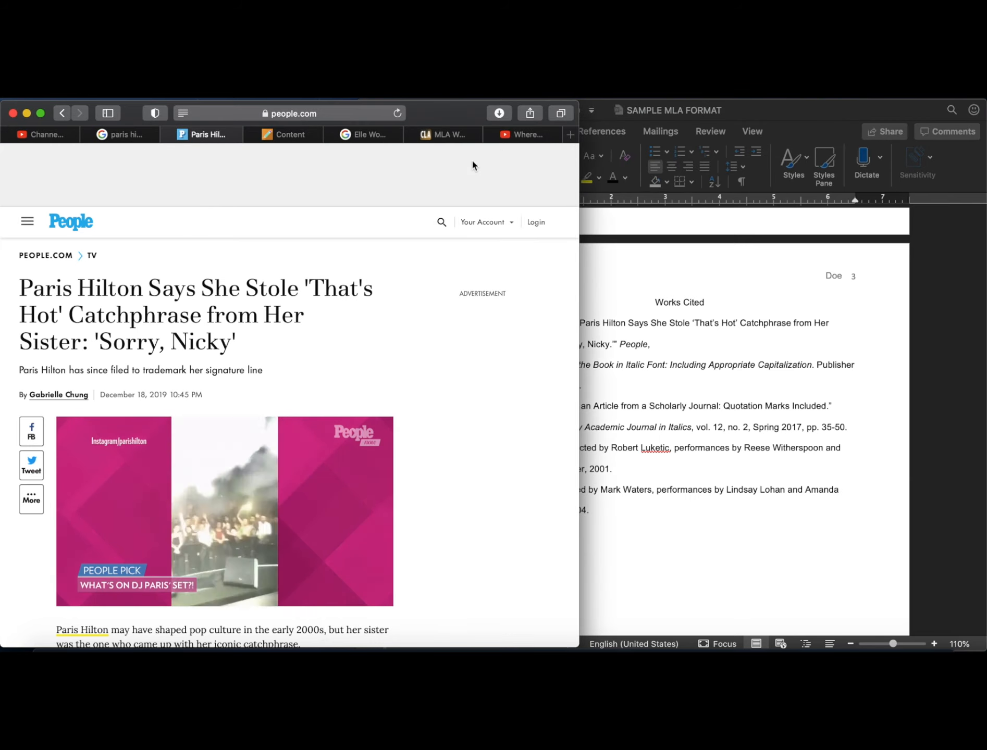
{"action": "left_click", "coordinate": [468, 135]}
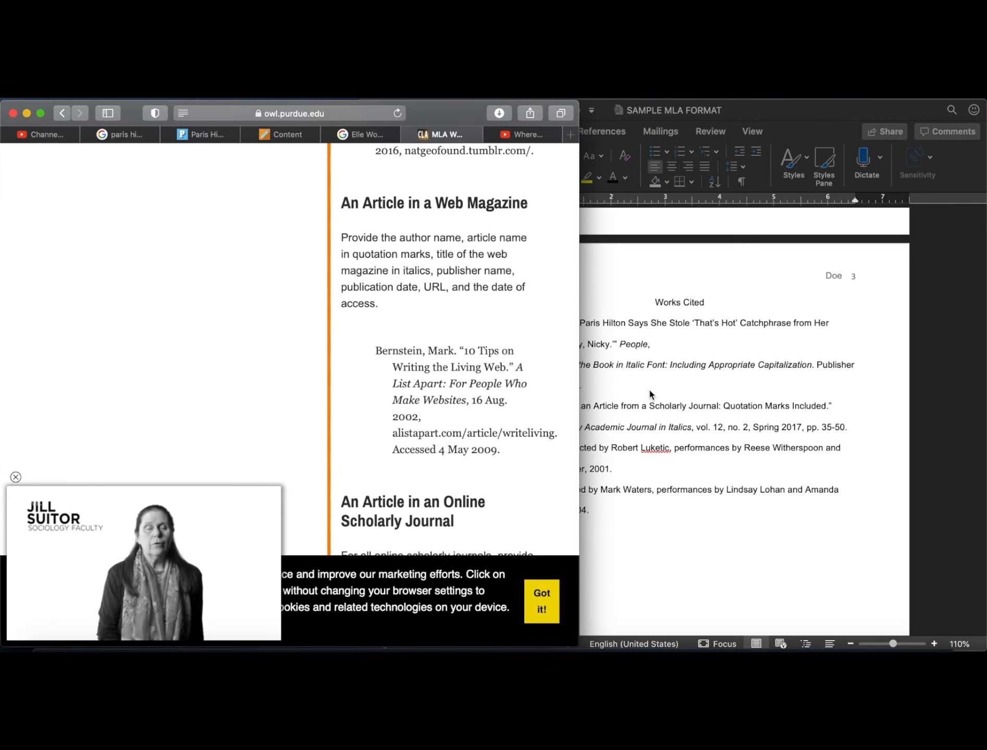
{"action": "left_click", "coordinate": [679, 342]}
{"action": "type", "text": "18"}
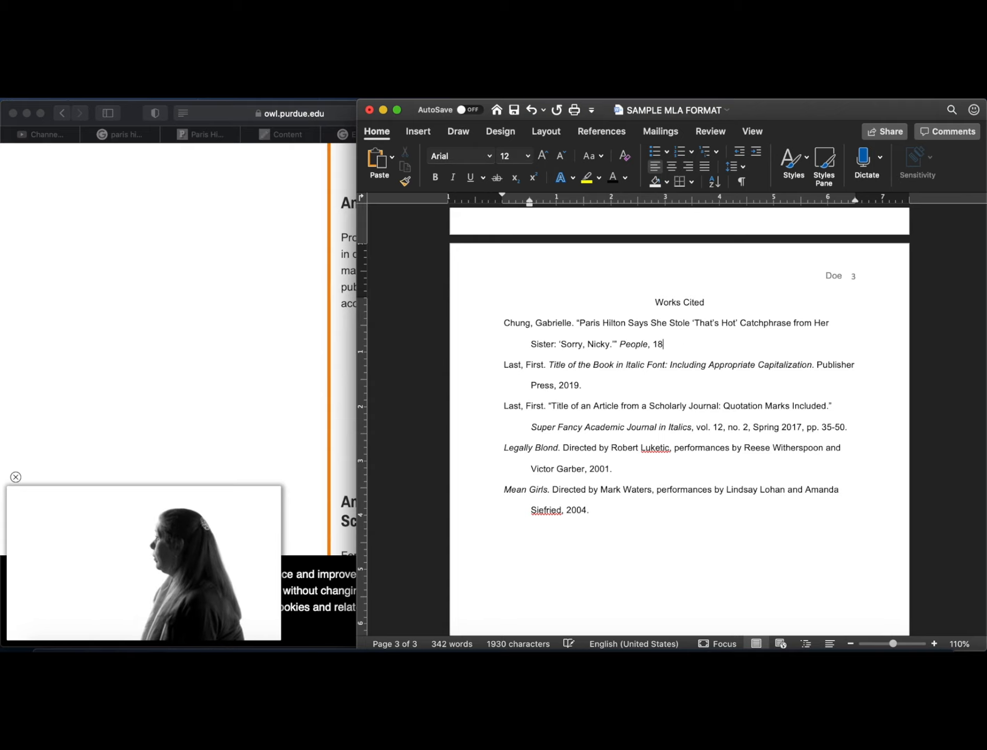
{"action": "type", "text": ", De"}
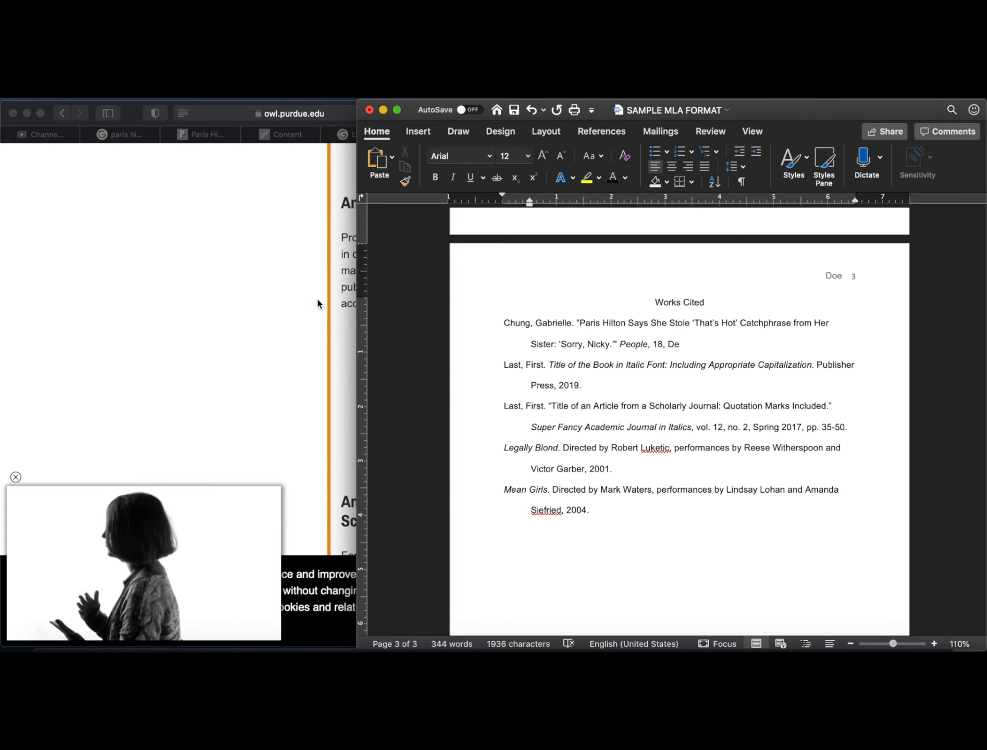
{"action": "left_click", "coordinate": [318, 300]}
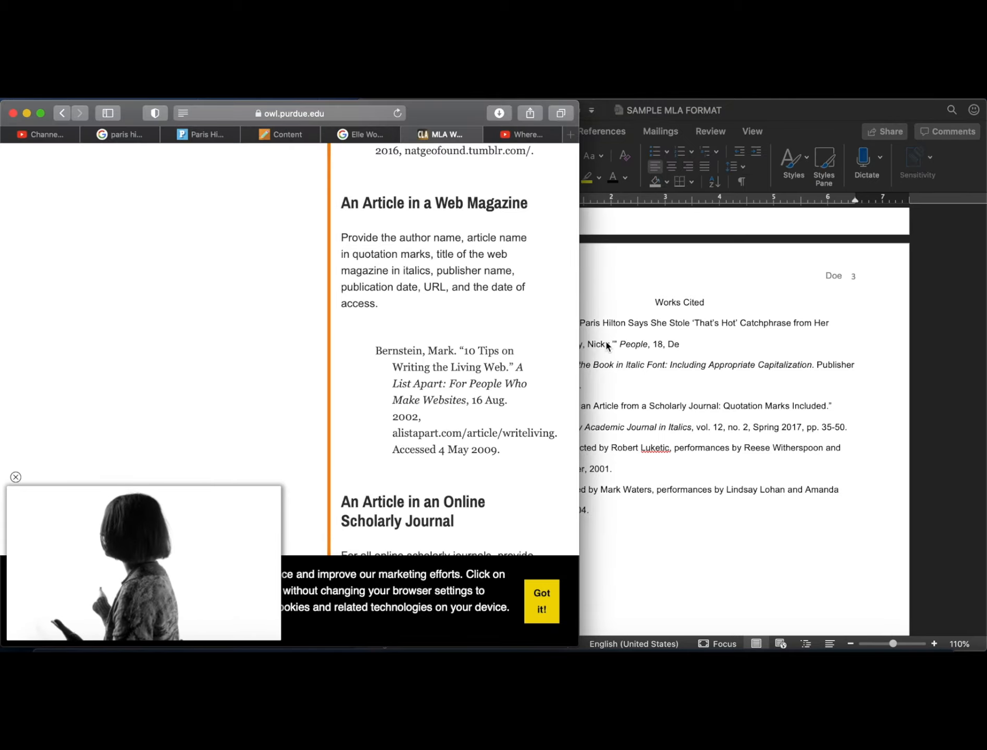
{"action": "left_click", "coordinate": [703, 312]}
{"action": "key", "text": "BackSpace"}
{"action": "key", "text": "BackSpace"}
{"action": "key", "text": "BackSpace"}
{"action": "key", "text": "BackSpace"}
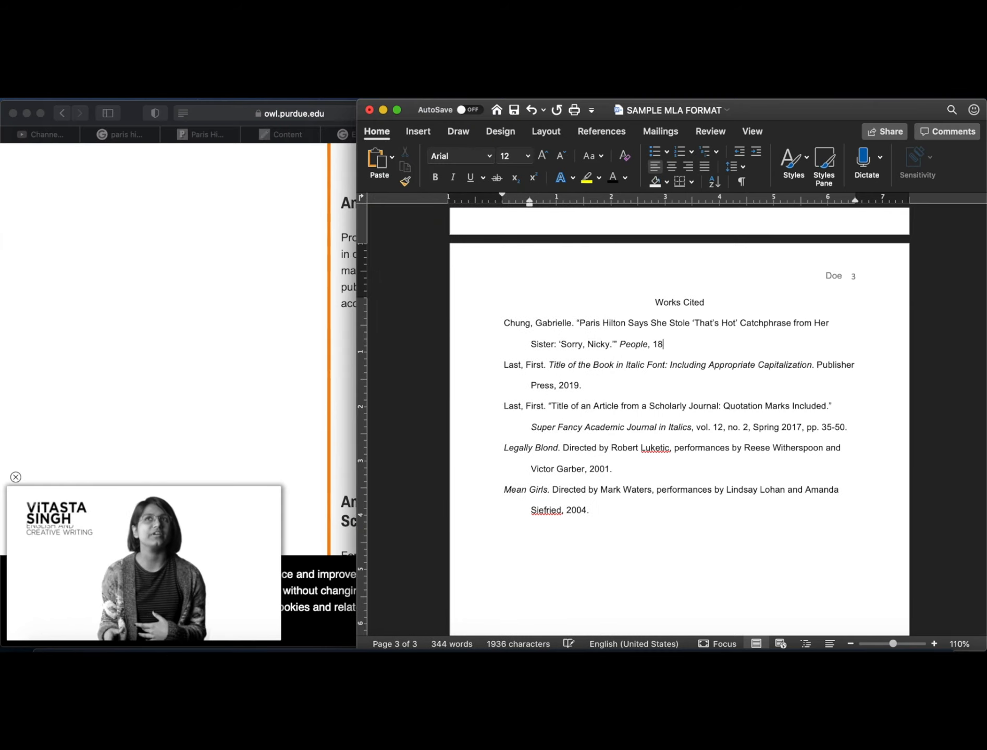
Complete the entry's publication date with Dec. 2019 and a comma, following the month abbreviation in the guide's example.
{"action": "left_click", "coordinate": [320, 367]}
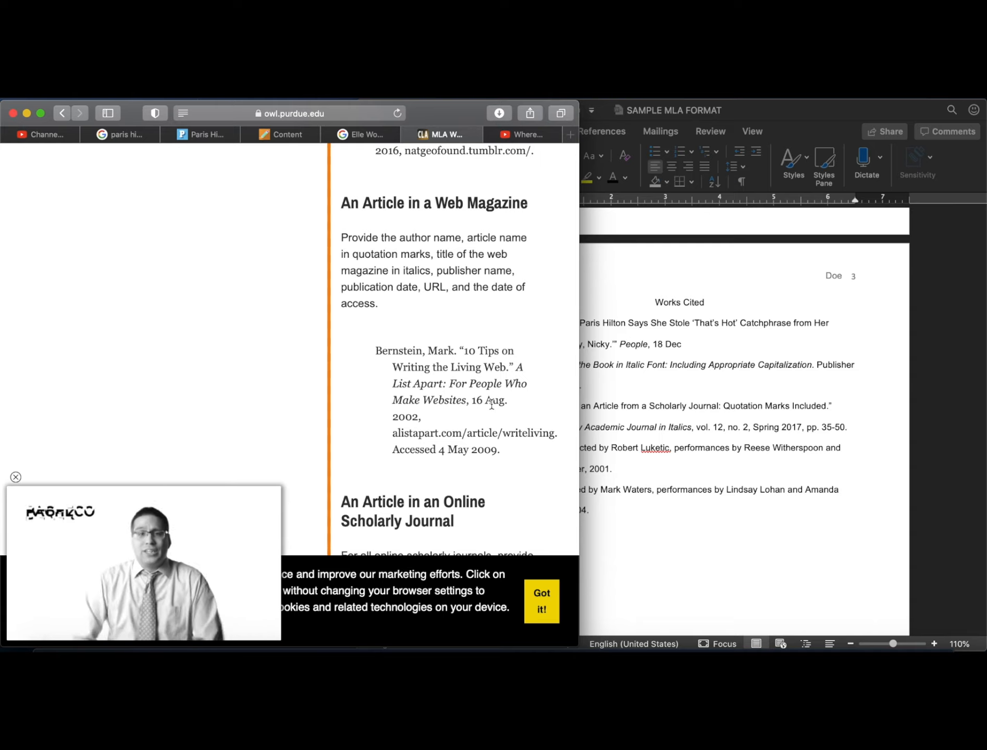
{"action": "left_click_drag", "start_coordinate": [487, 400], "coordinate": [511, 401]}
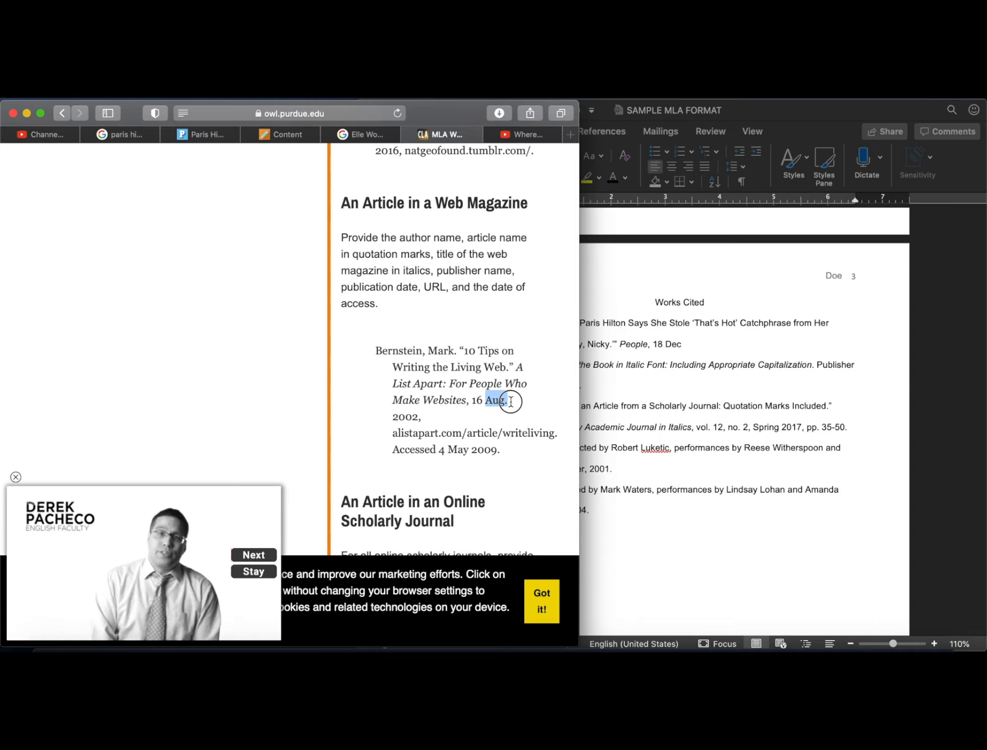
{"action": "left_click", "coordinate": [682, 344]}
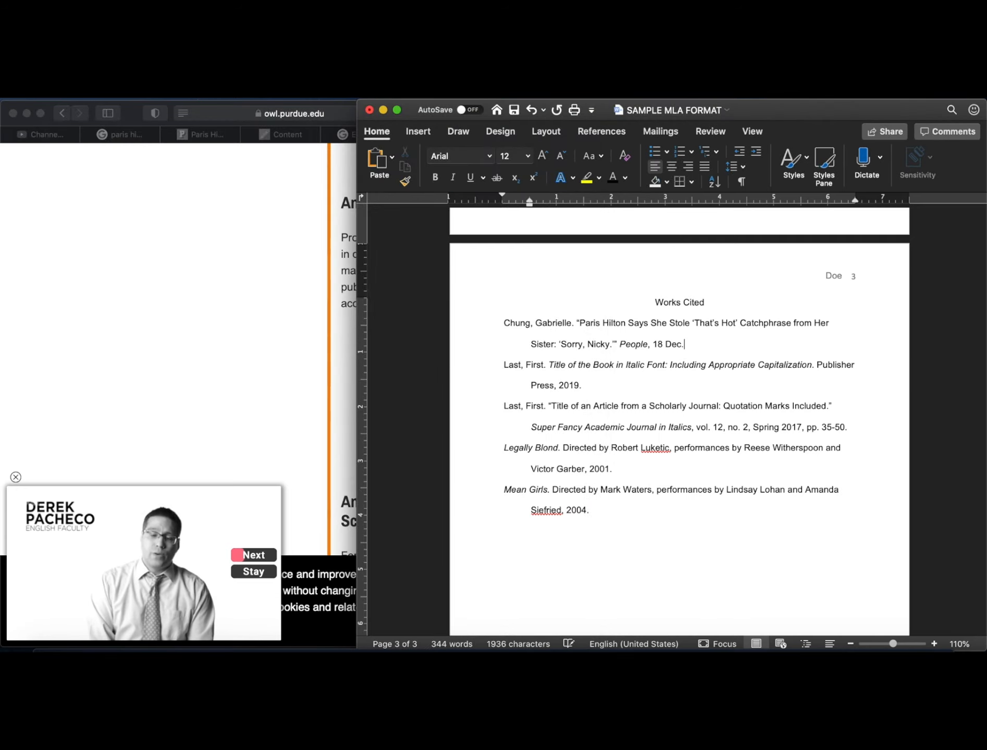
{"action": "left_click", "coordinate": [213, 404]}
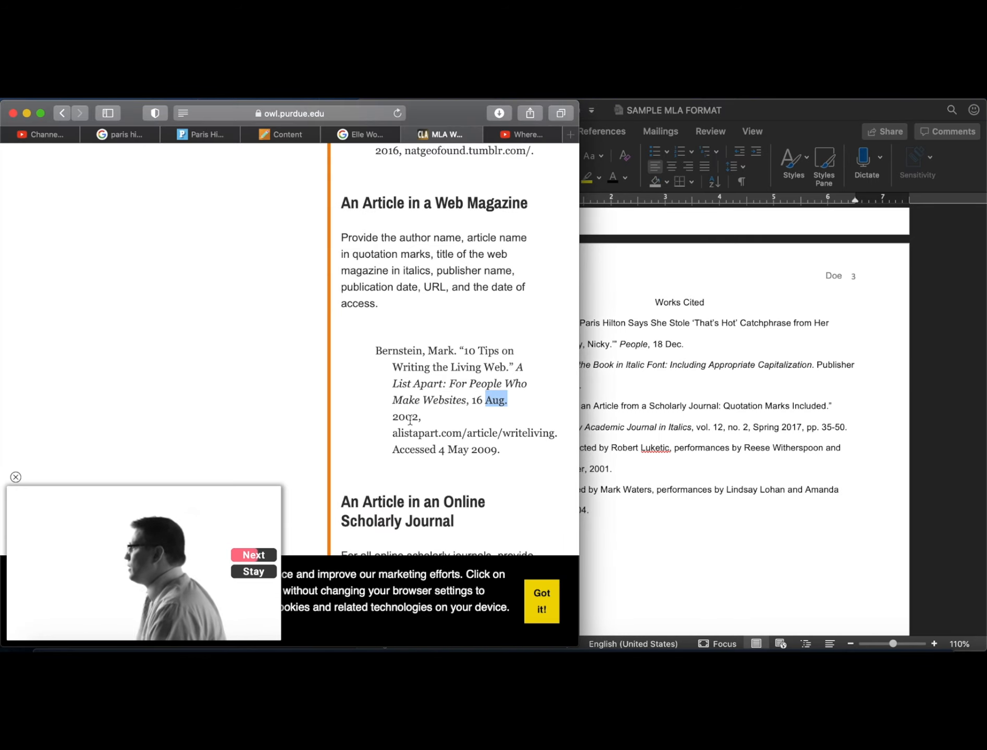
{"action": "left_click", "coordinate": [702, 341]}
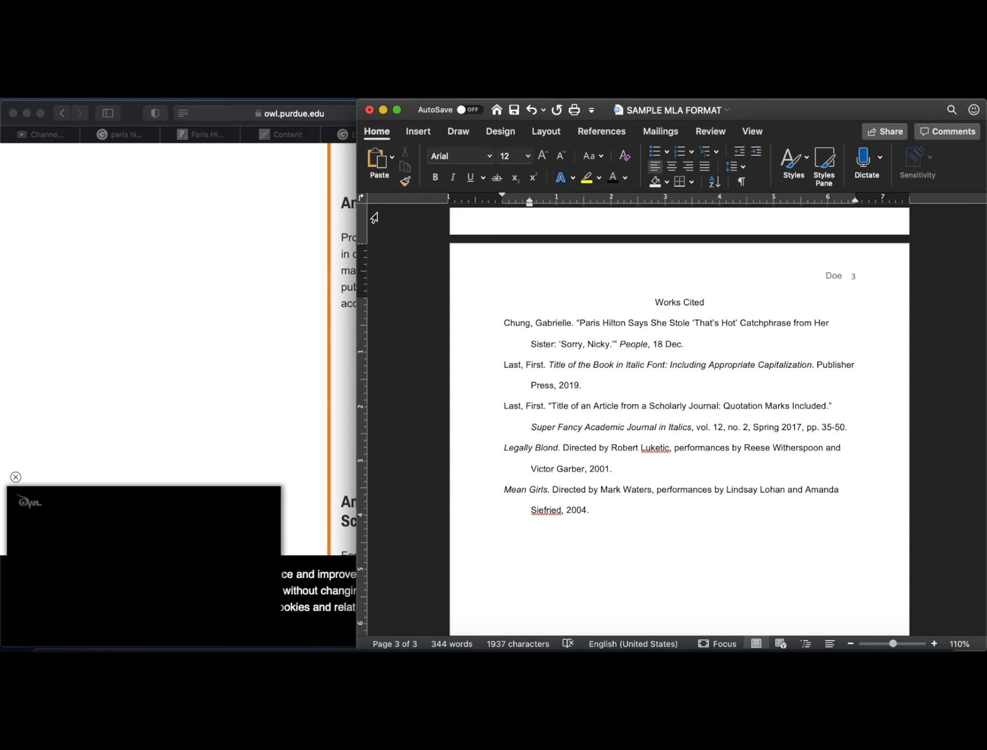
{"action": "type", "text": "20"}
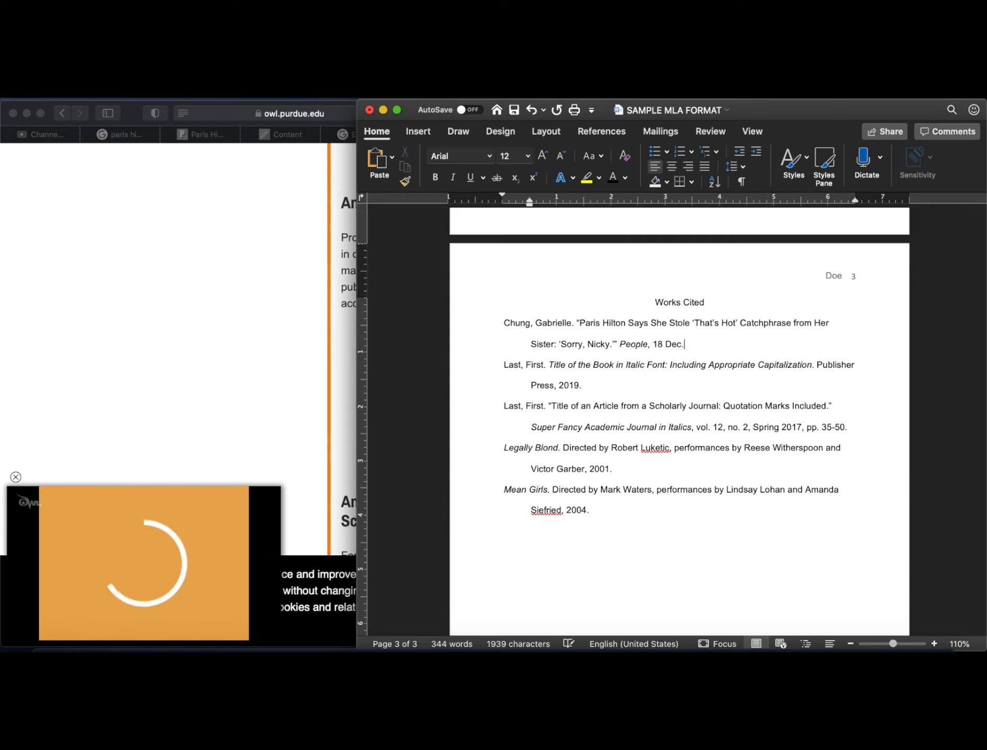
{"action": "type", "text": "19,"}
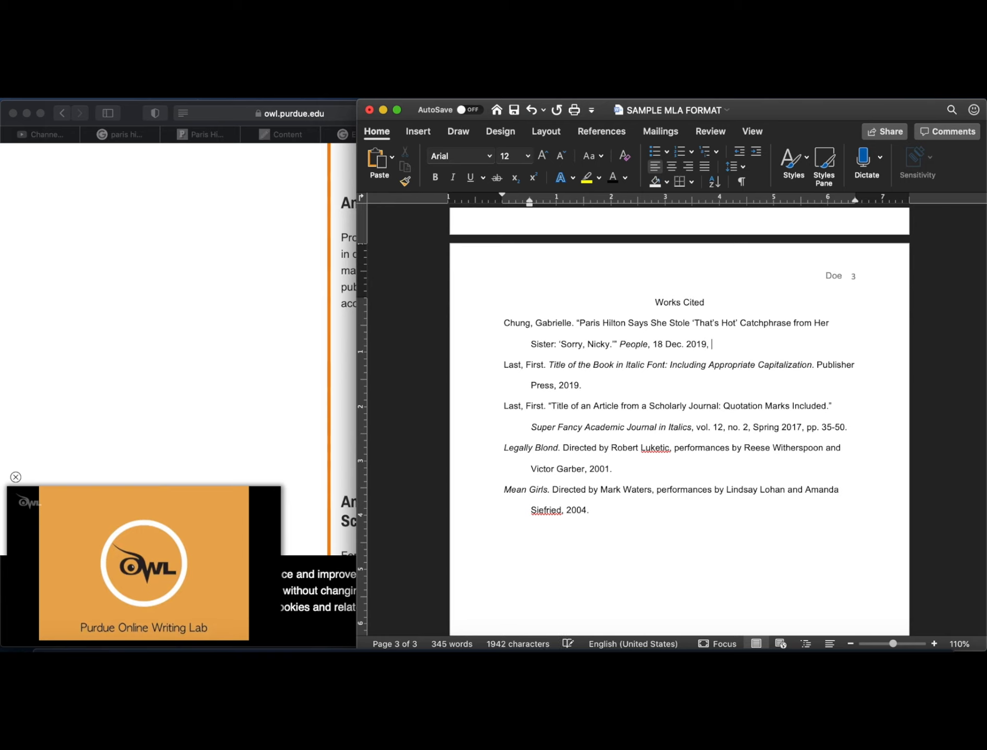
{"action": "left_click", "coordinate": [159, 262]}
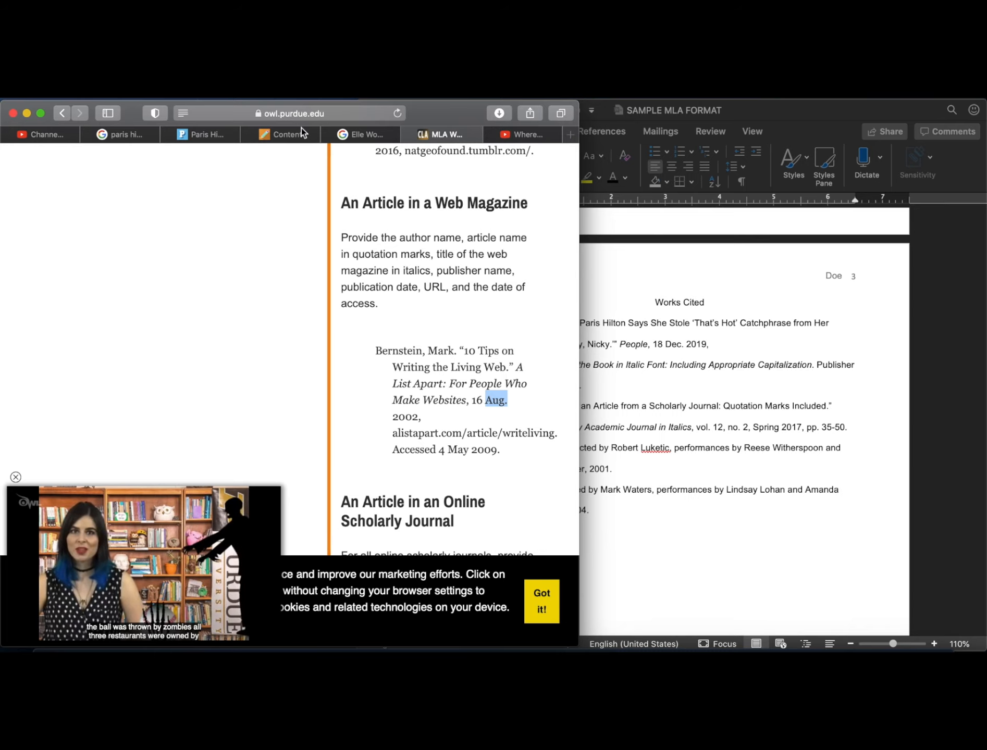
{"action": "left_click", "coordinate": [46, 134]}
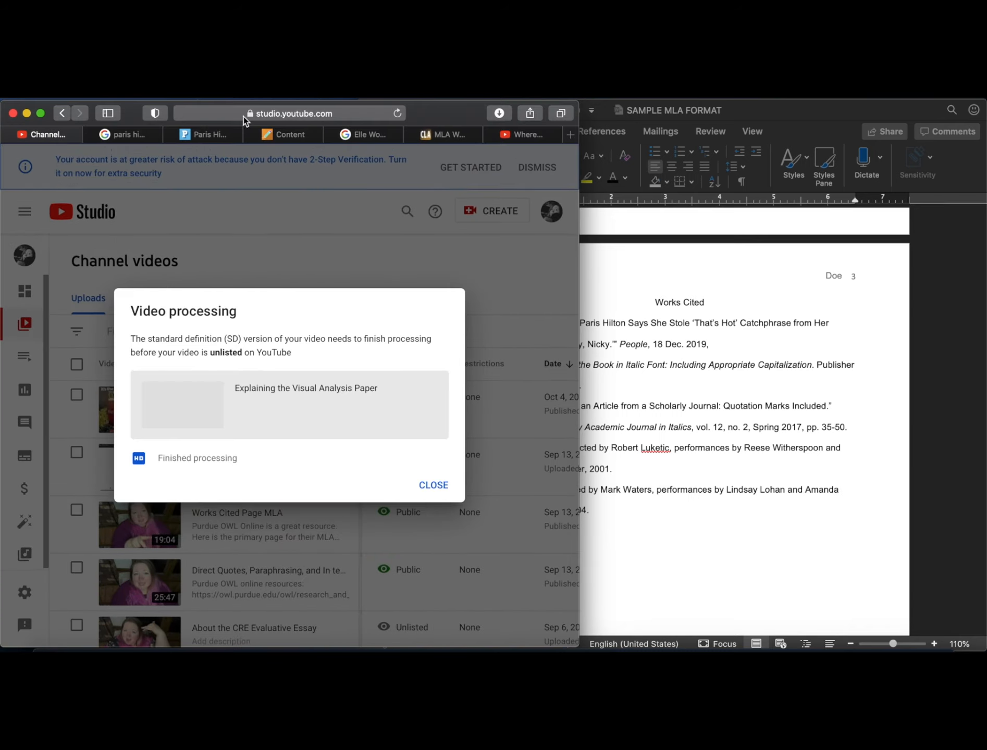
{"action": "left_click", "coordinate": [202, 133]}
{"action": "left_click", "coordinate": [340, 109]}
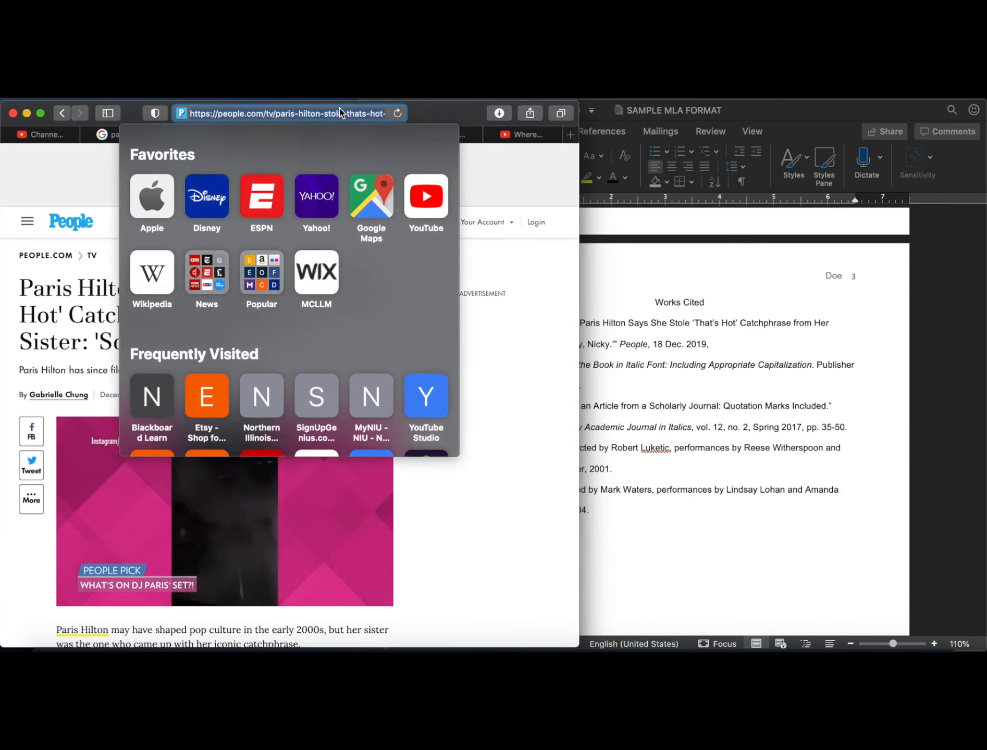
{"action": "left_click", "coordinate": [738, 343]}
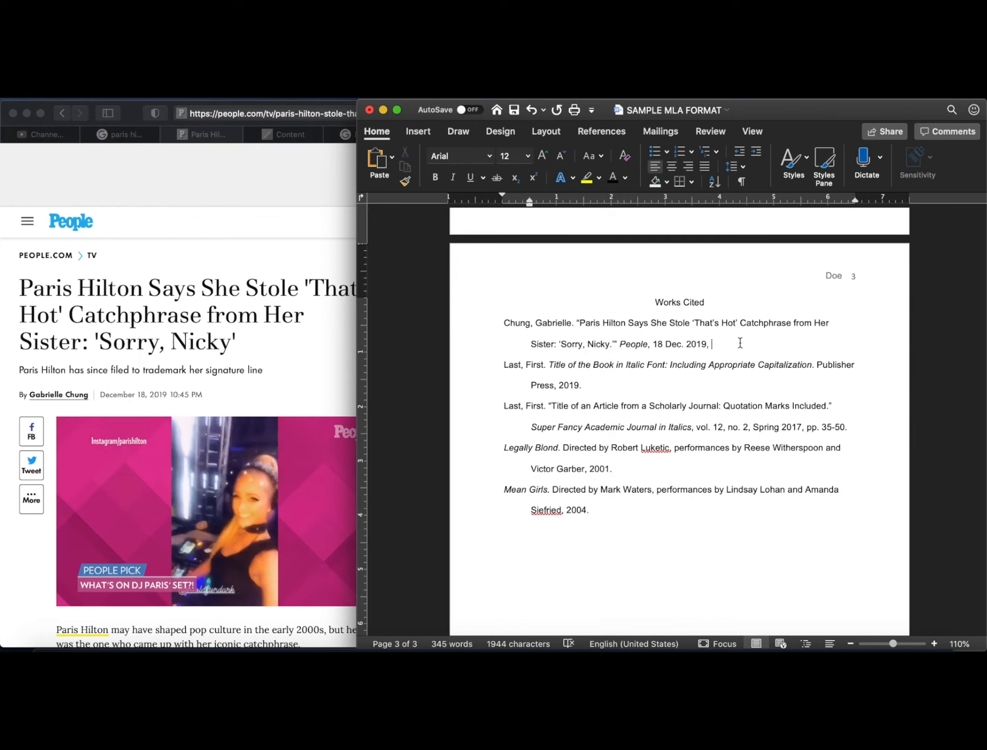
{"action": "type", "text": "https://people.com/tv/paris-hilton-stole-thats-hot-catchphrase-from-sister-nicky/"}
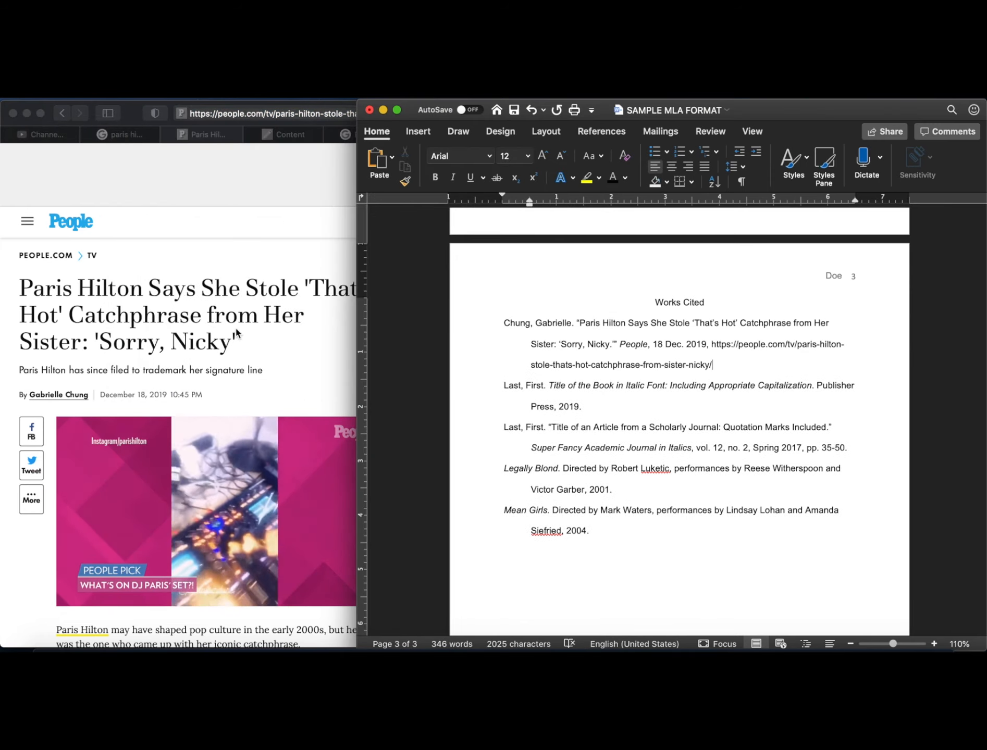
Check how the guide's web magazine example gives the access date, and add a period and the word Accessed after the web address.
{"action": "left_click", "coordinate": [137, 111]}
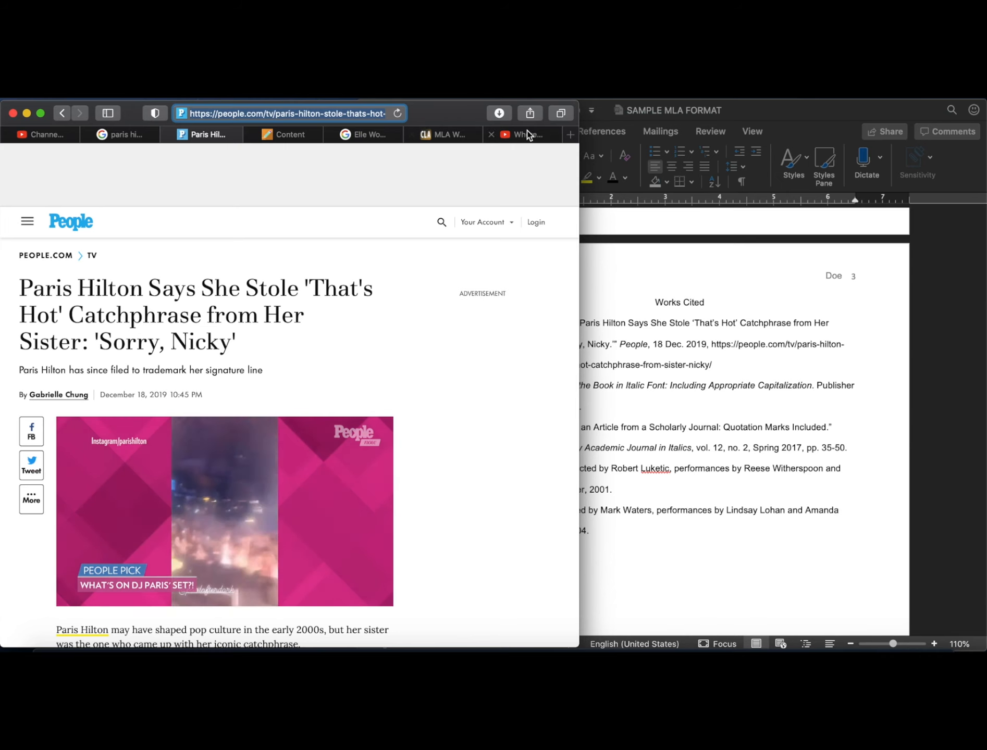
{"action": "left_click", "coordinate": [439, 135]}
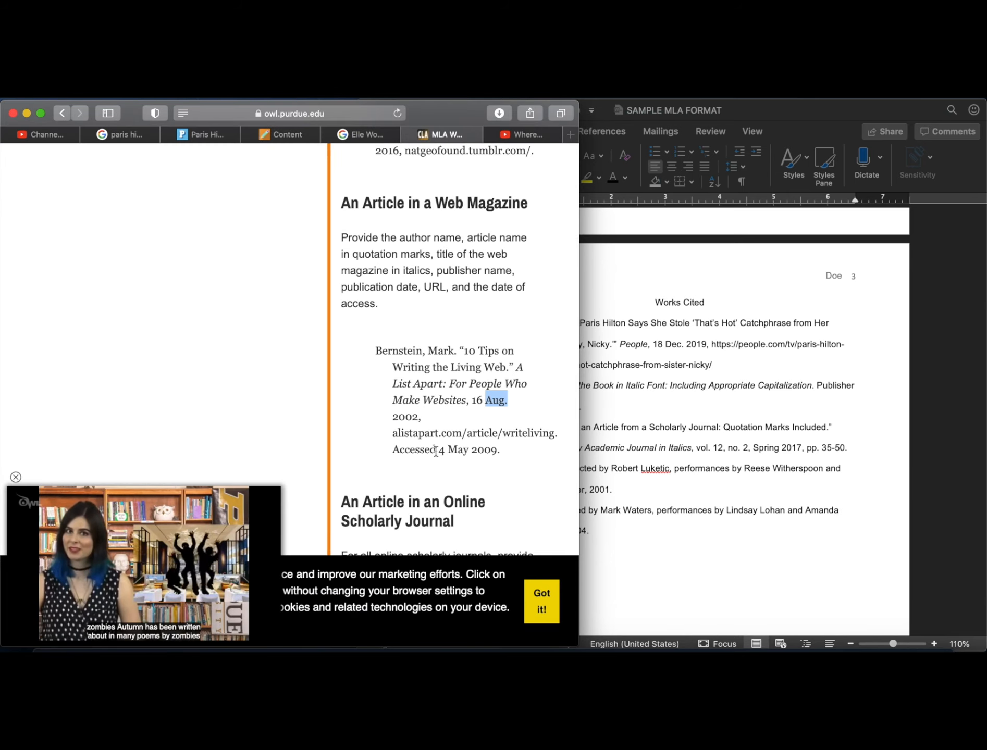
{"action": "left_click_drag", "start_coordinate": [393, 450], "coordinate": [511, 452]}
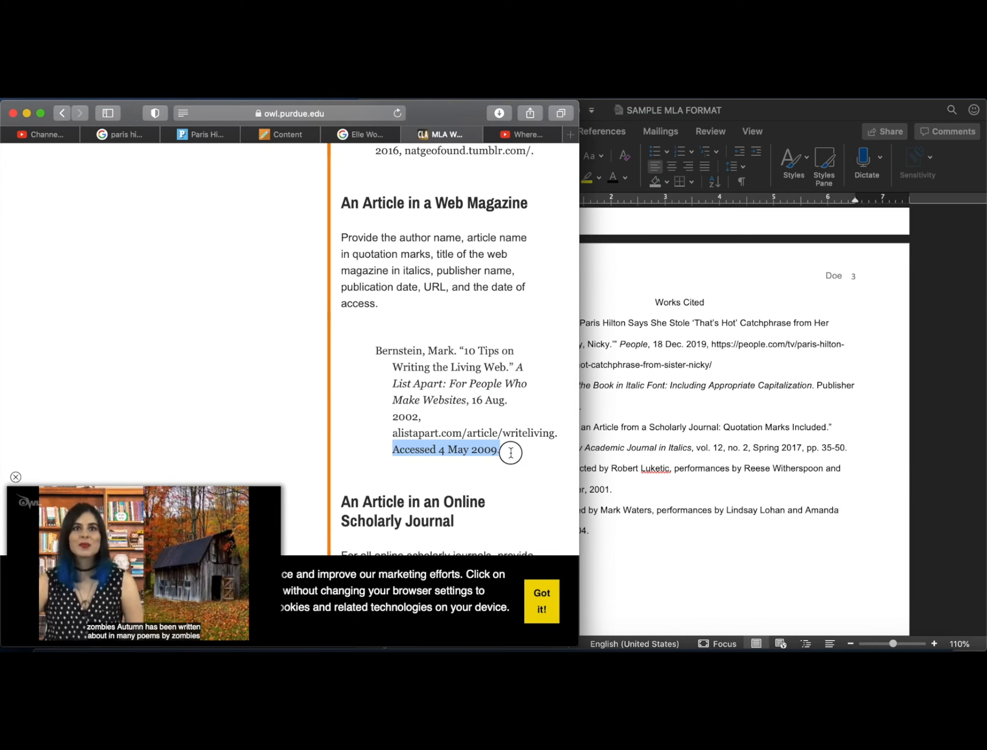
{"action": "left_click", "coordinate": [729, 373]}
{"action": "type", "text": ". Access"}
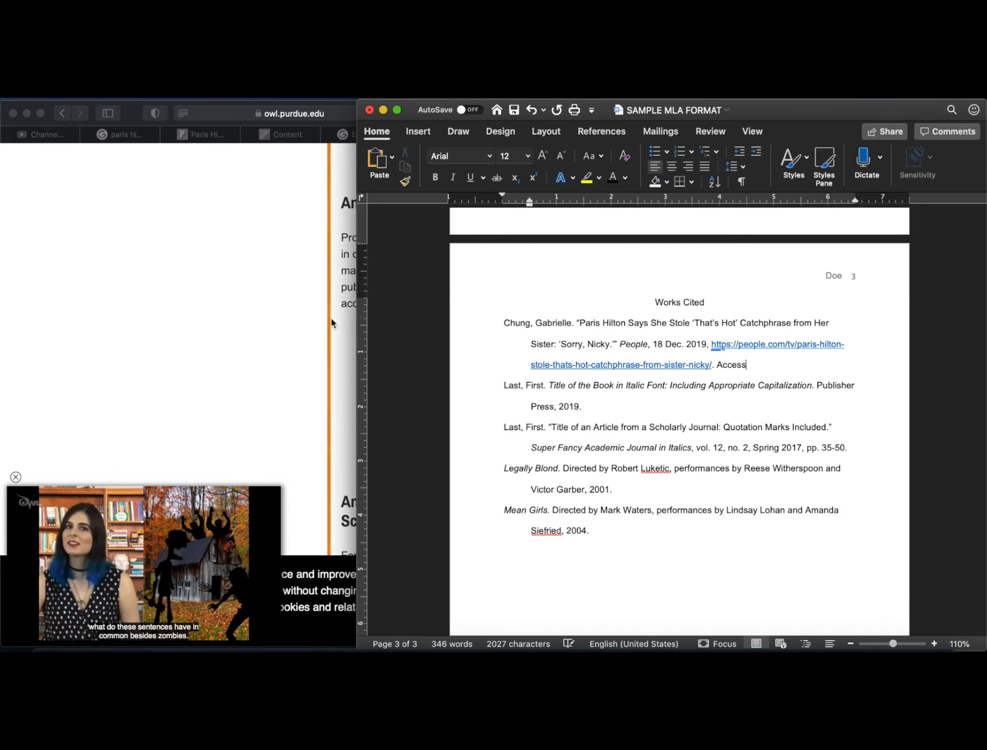
{"action": "left_click", "coordinate": [330, 319]}
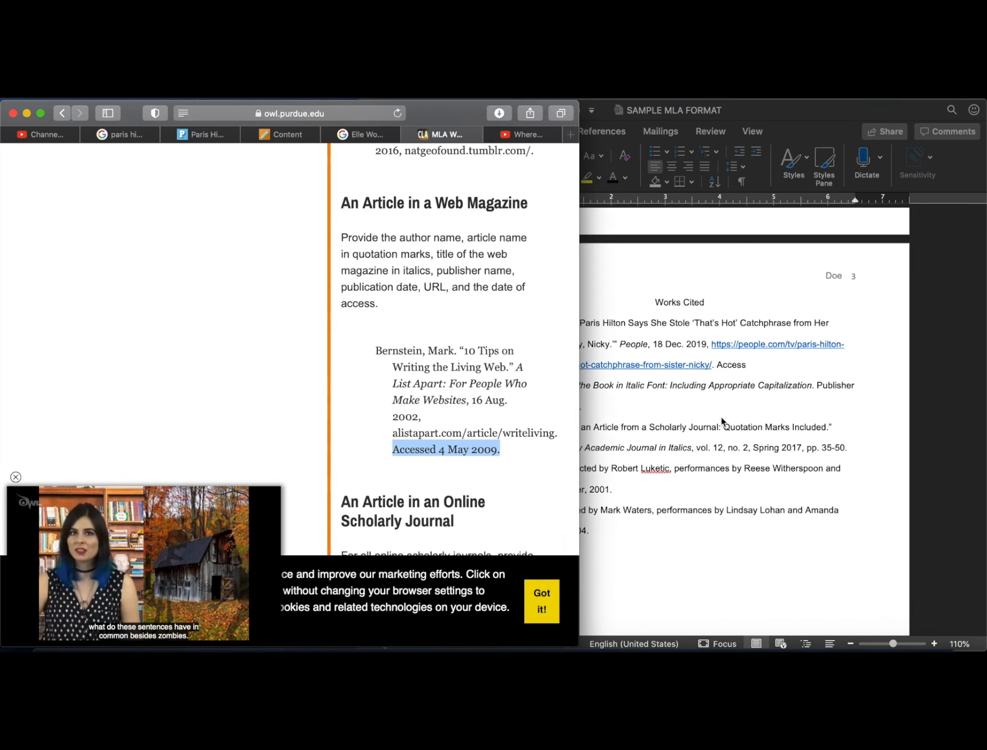
{"action": "left_click", "coordinate": [784, 362]}
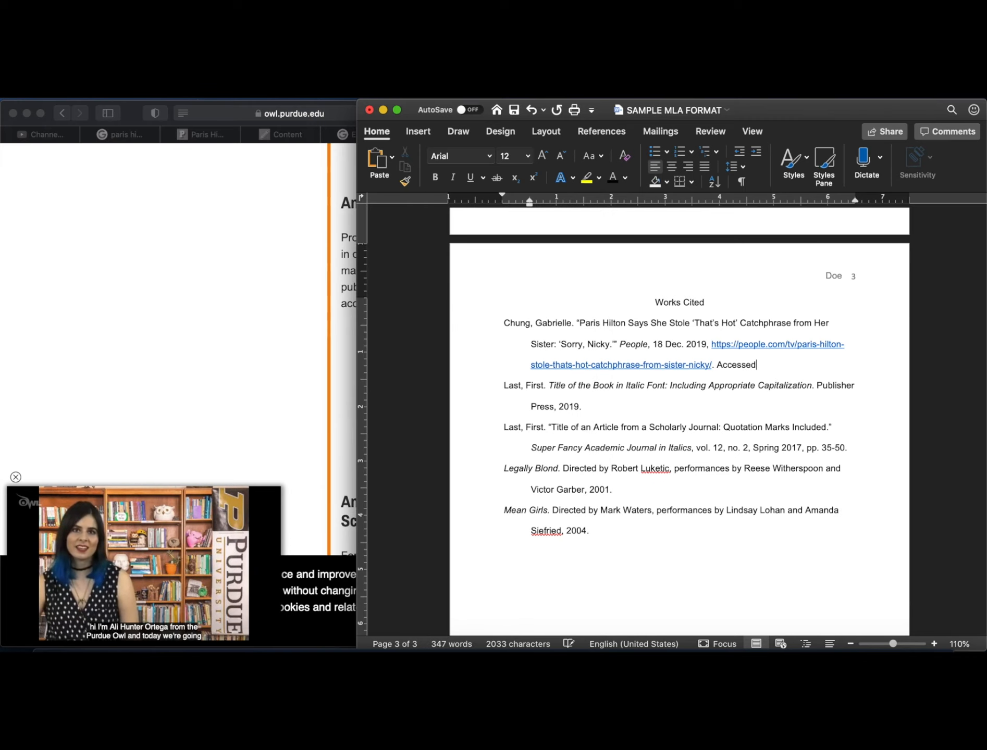
Look up today's date in the system clock and complete the People entry's access date with 4 Oct. 2020 and a period.
{"action": "left_click", "coordinate": [829, 92]}
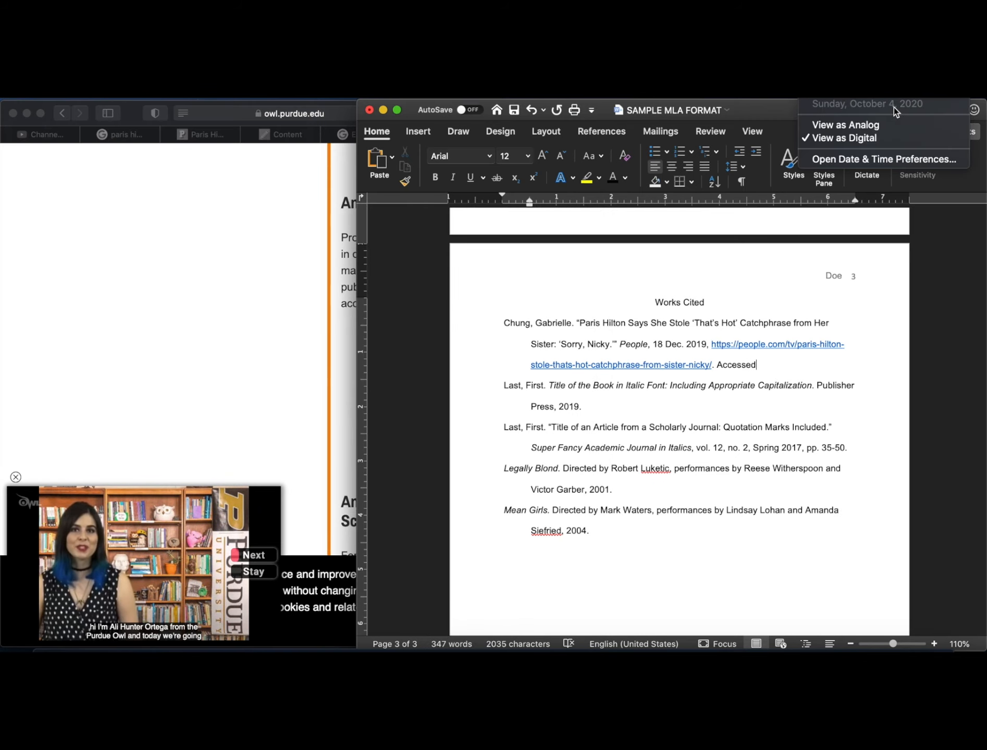
{"action": "left_click", "coordinate": [777, 400]}
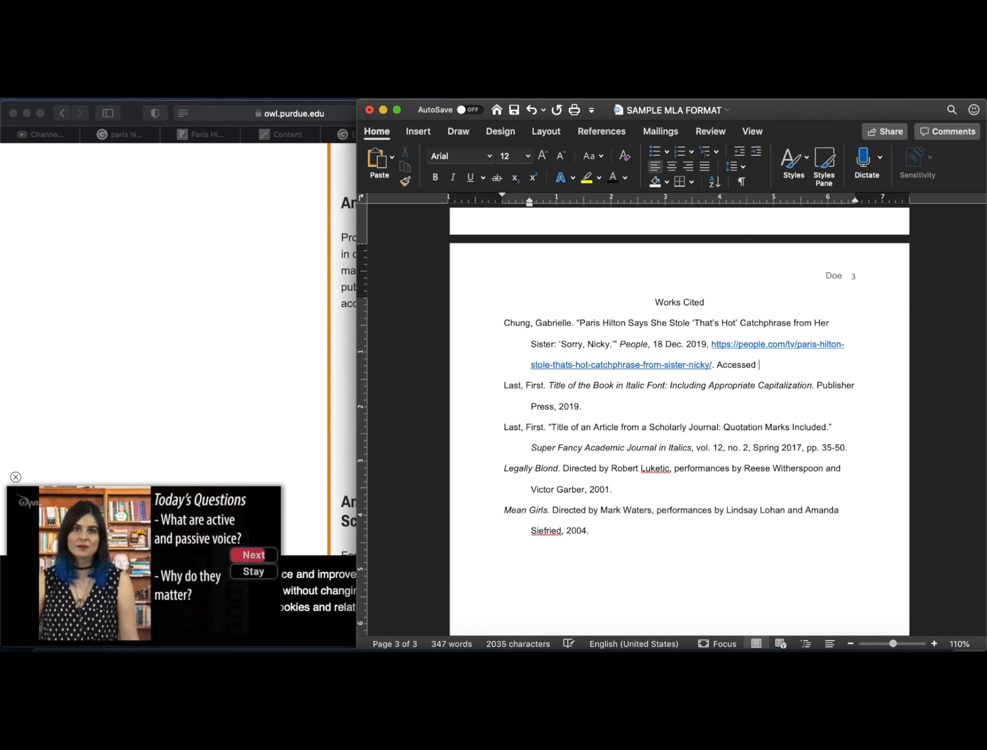
{"action": "type", "text": "4"}
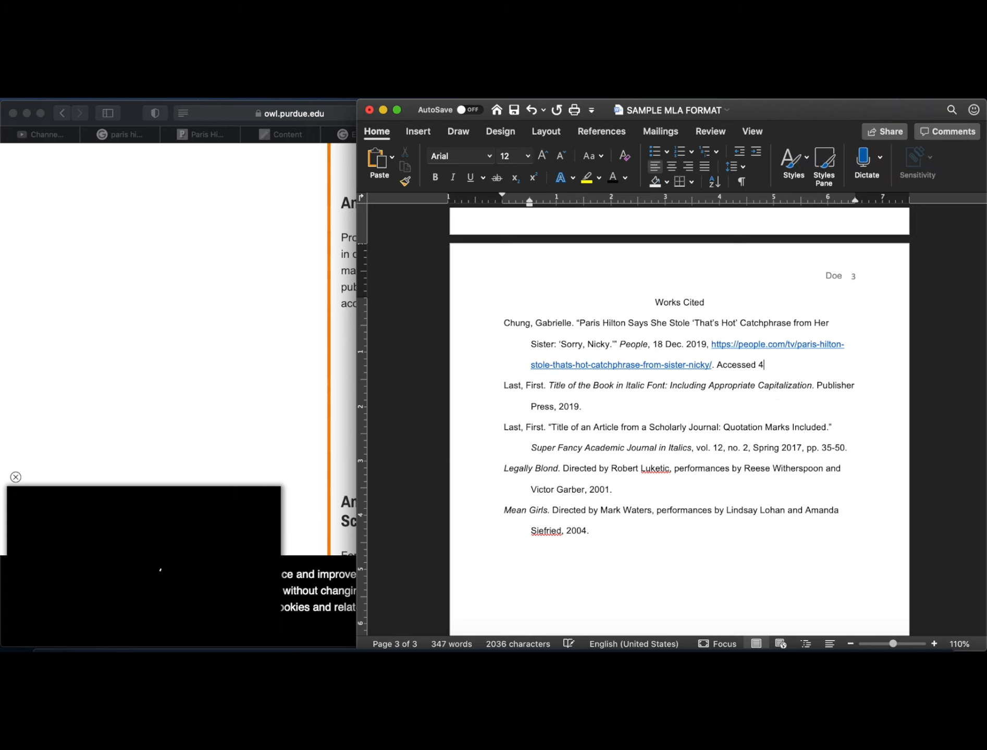
{"action": "type", "text": " Oct."}
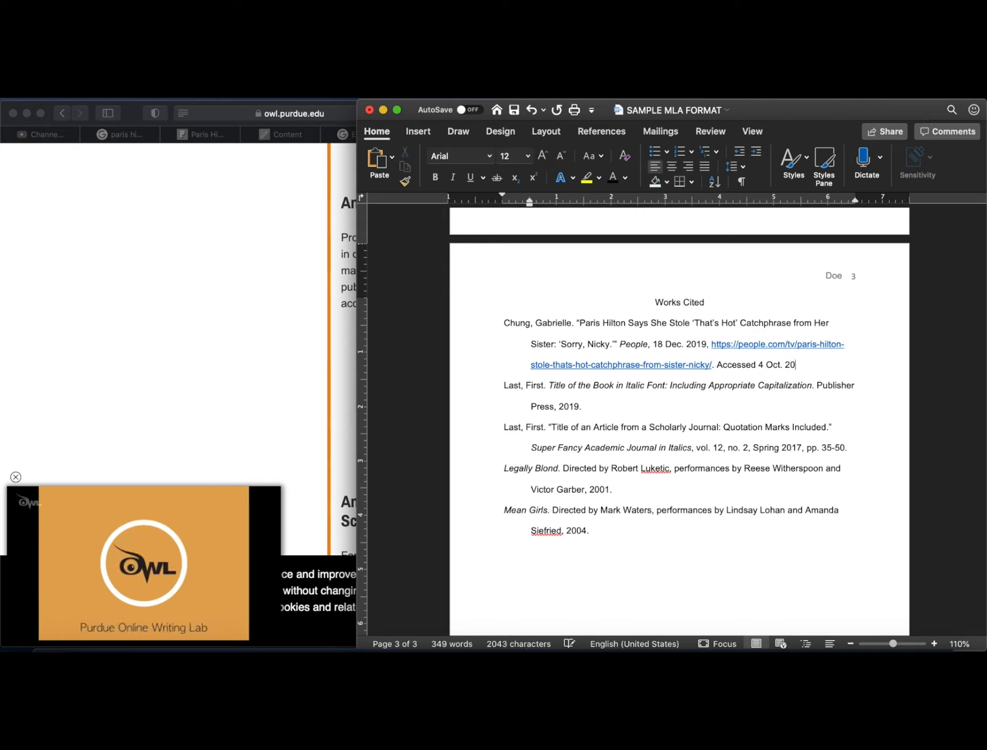
{"action": "type", "text": " 2020."}
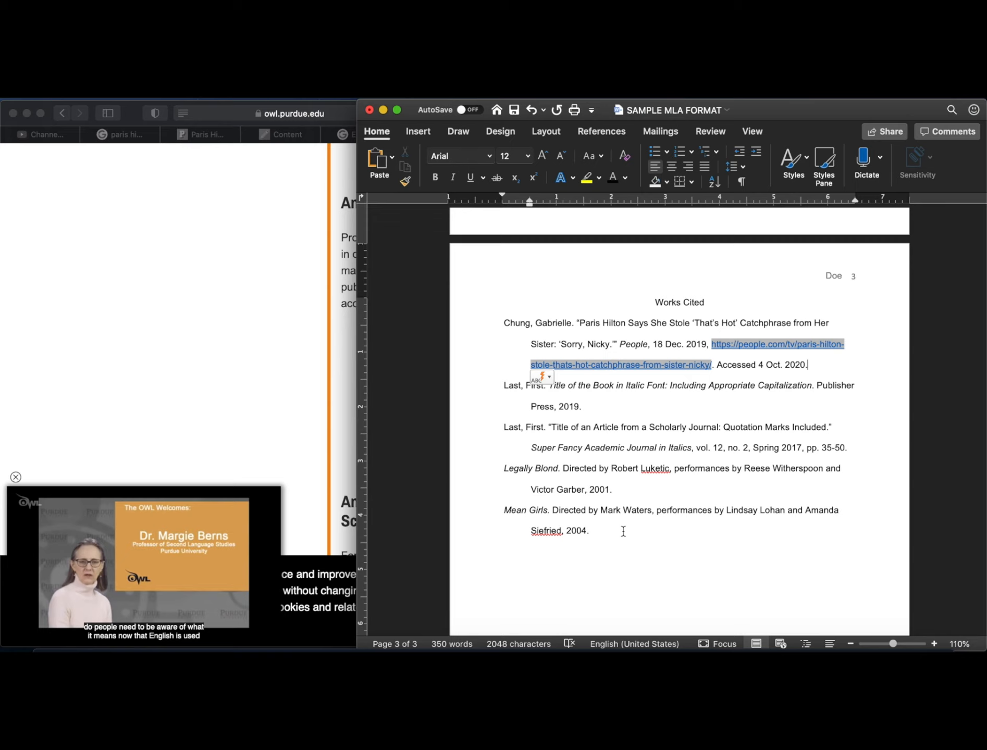
{"action": "scroll", "coordinate": [623, 531], "scroll_direction": "down", "scroll_amount": 1}
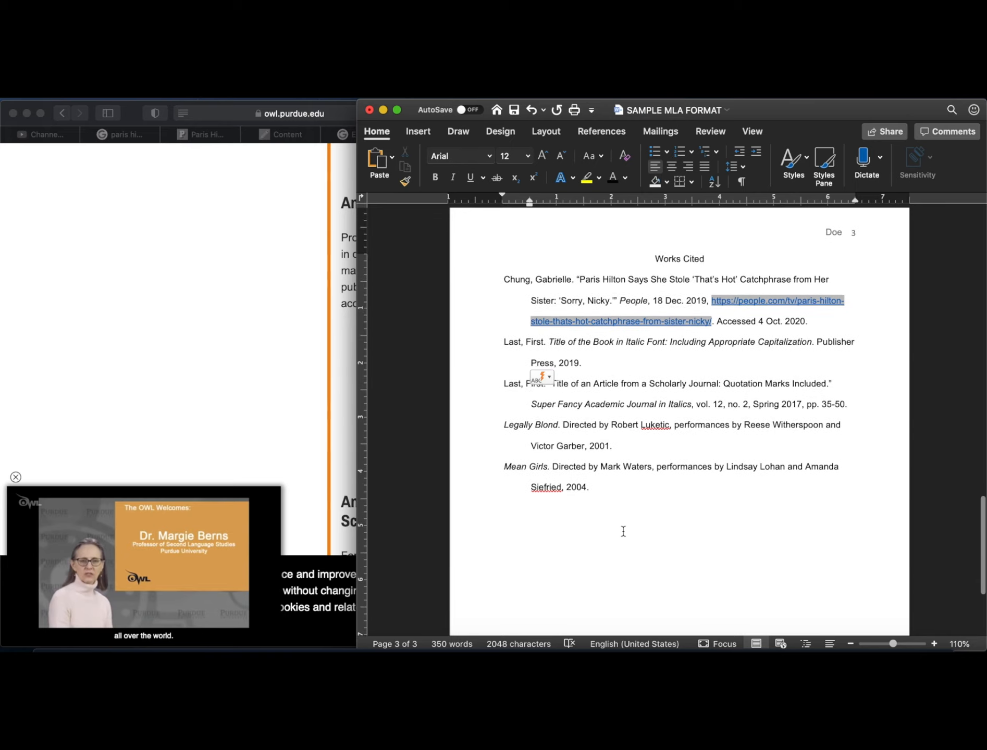
{"action": "scroll", "coordinate": [623, 530], "scroll_direction": "up", "scroll_amount": 2}
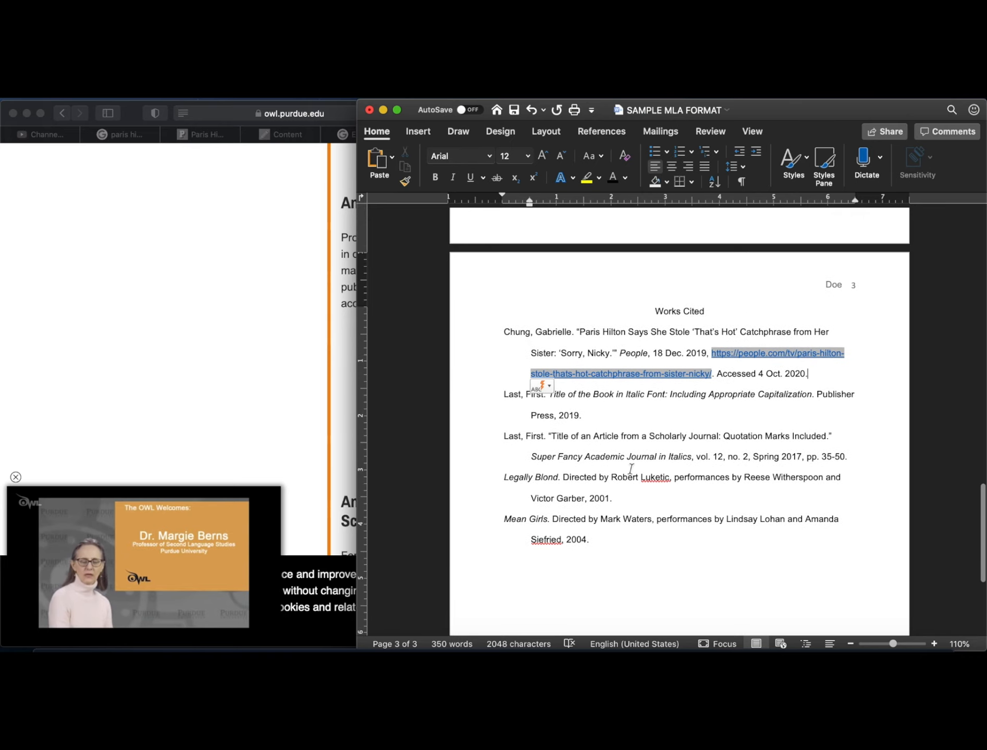
{"action": "scroll", "coordinate": [635, 469], "scroll_direction": "up", "scroll_amount": 20}
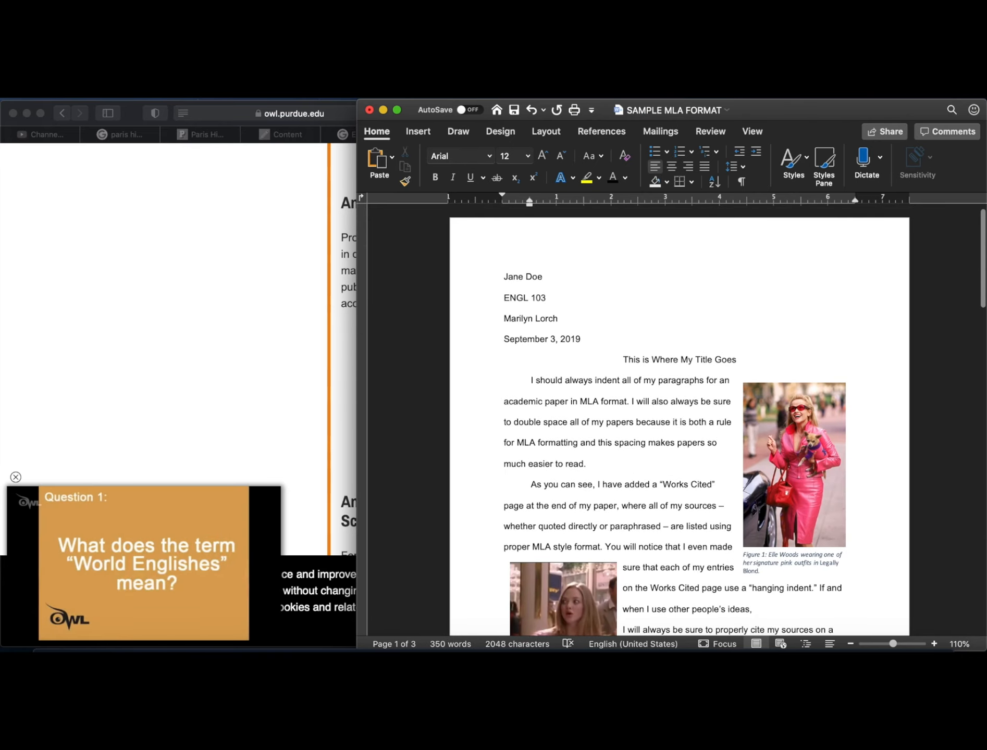